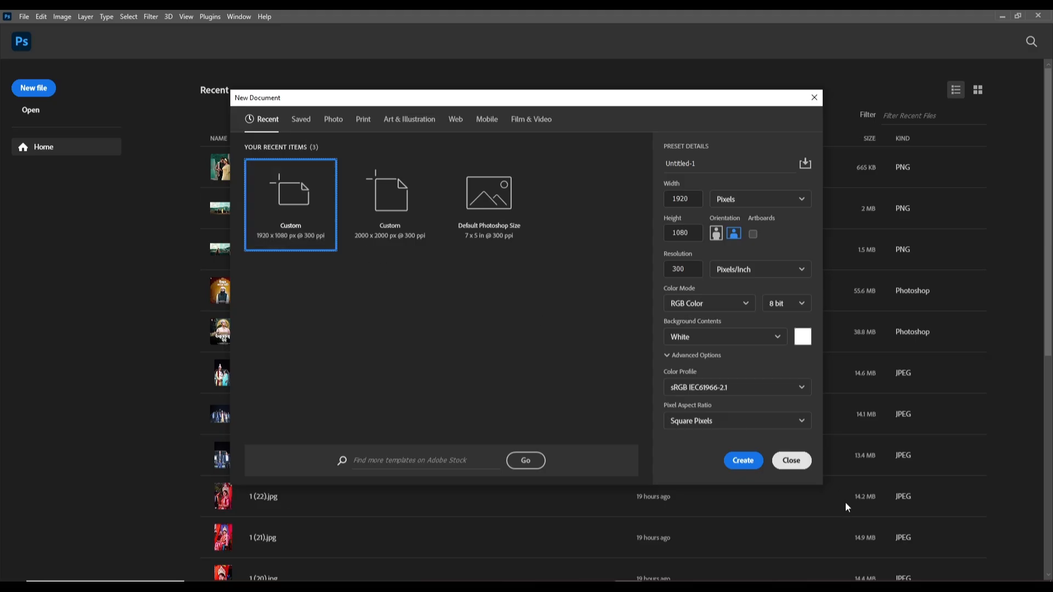
Step: Create a 1920 x 1080 px document at 300 ppi with a white background and unlock its Background layer
click(744, 460)
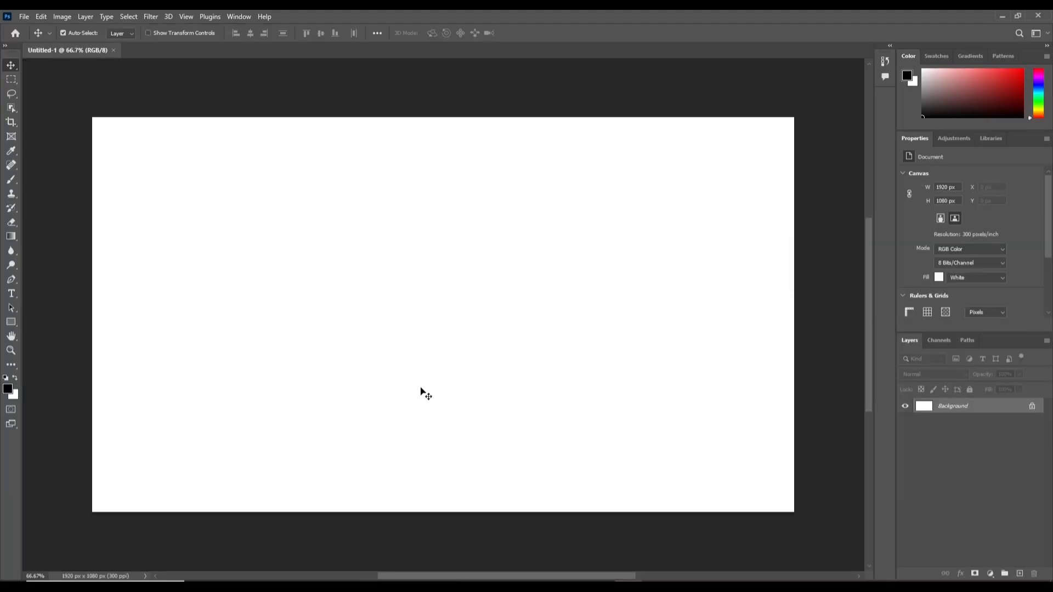
click(1031, 409)
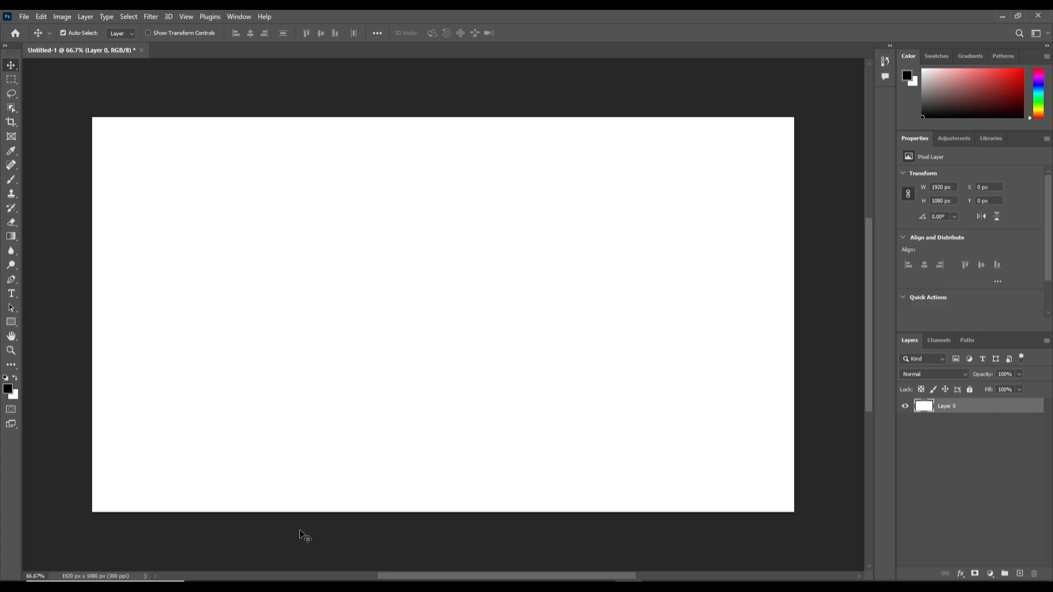
Step: Open Screenshot_41, Screenshot_42 and Screenshot_43 from the Lightshot folder as separate documents
mouse_move(307, 587)
click(258, 570)
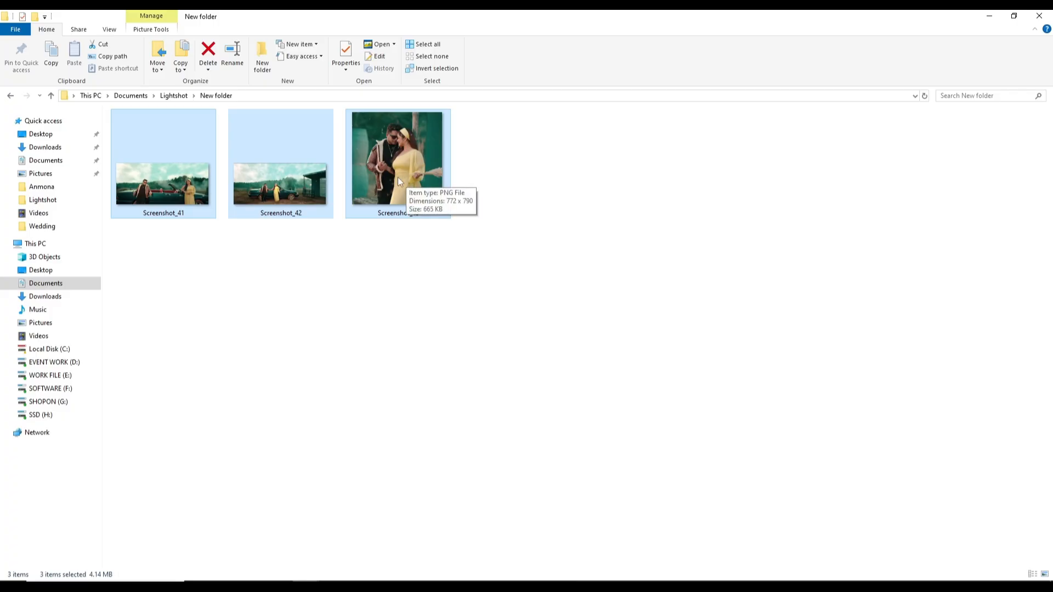
drag(394, 204, 518, 42)
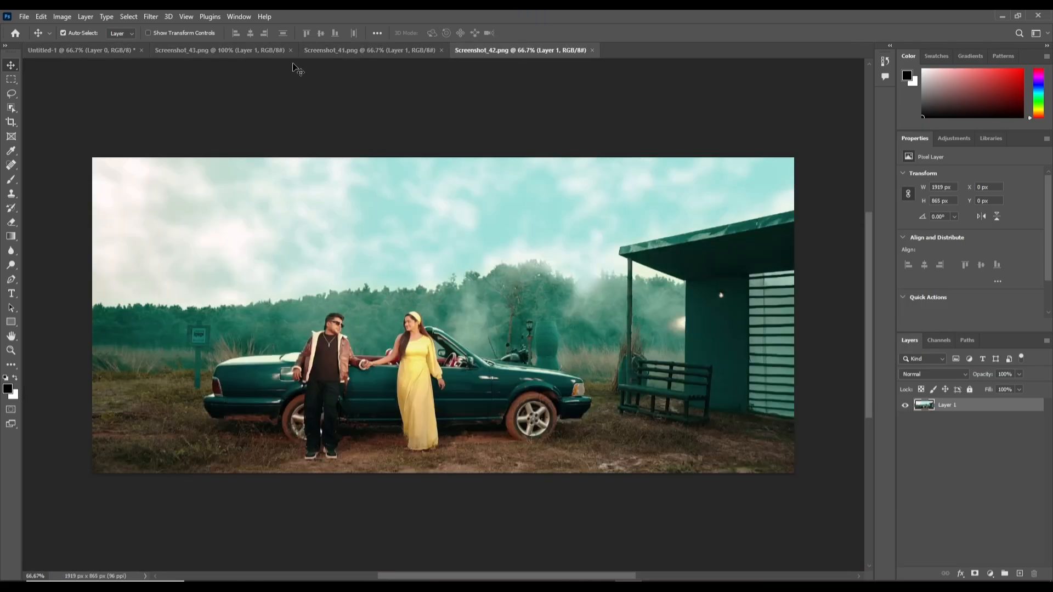
Step: Copy the Screenshot_42 car scene into the new blank document and place it toward the canvas's lower-right corner
click(78, 52)
click(501, 48)
click(390, 51)
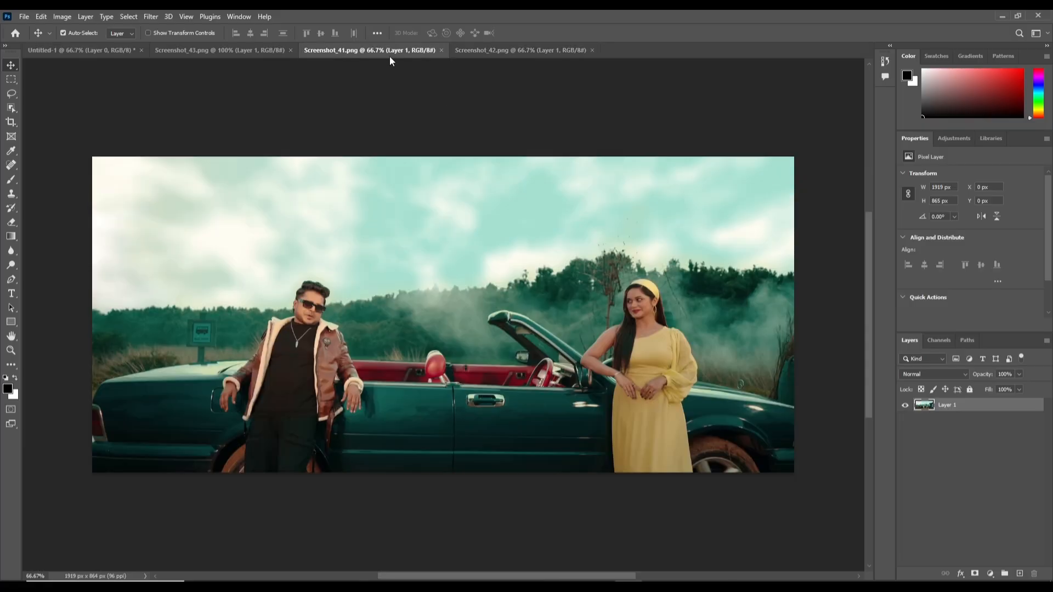
click(206, 50)
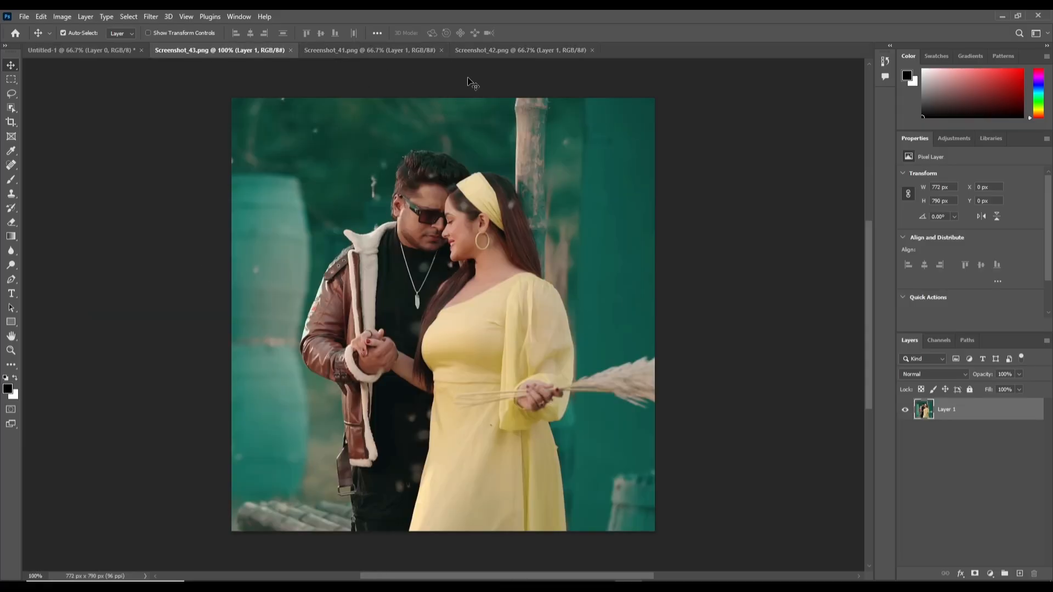
click(519, 51)
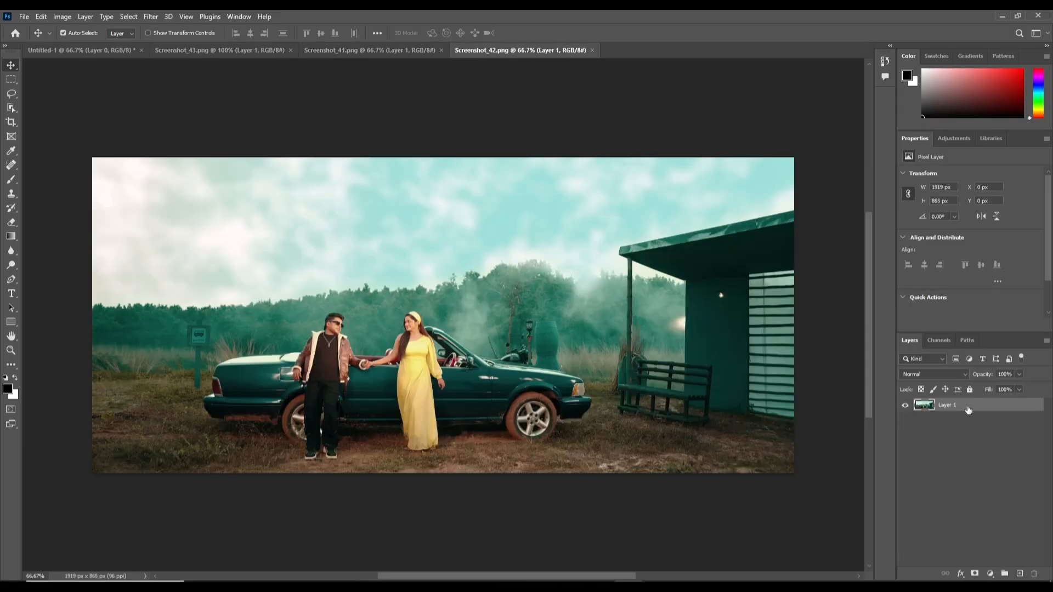
drag(966, 407, 360, 340)
drag(471, 356, 758, 386)
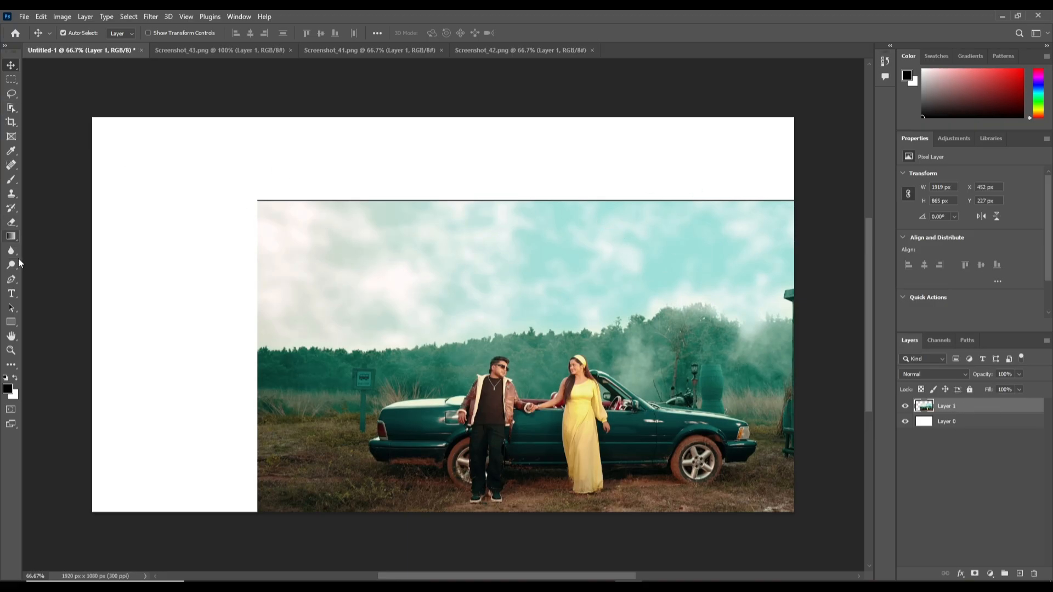
click(12, 281)
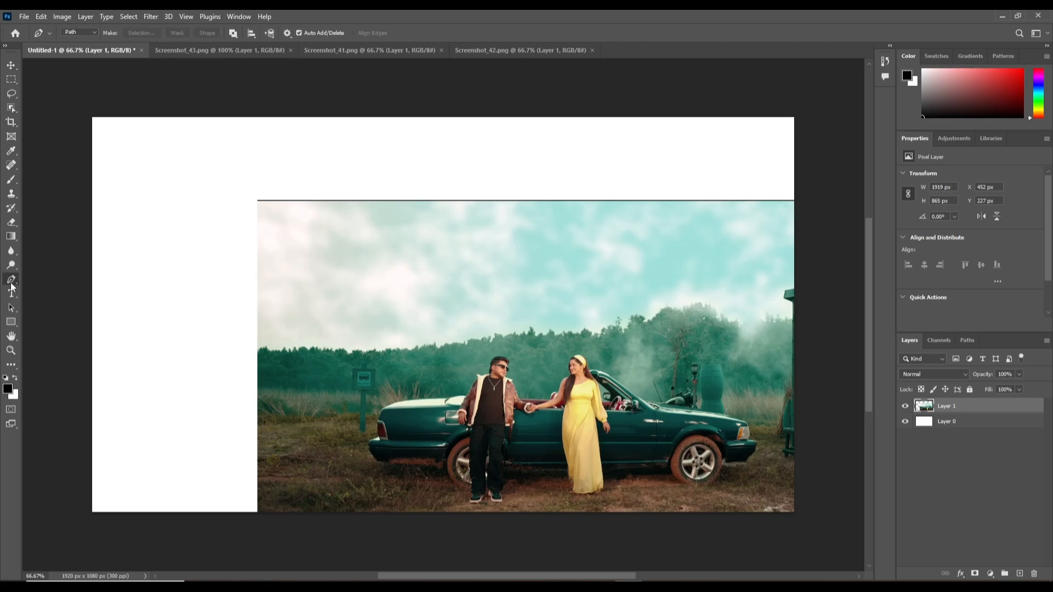
click(255, 351)
click(261, 351)
click(290, 352)
drag(297, 352, 302, 352)
drag(326, 353, 329, 352)
click(368, 353)
key(ctrl+z)
key(ctrl+z)
key(ctrl+z)
key(ctrl+z)
key(ctrl+z)
Step: Erase the upper part of the sky in the car scene with a 500 px Eraser
right_click(10, 224)
click(40, 221)
scroll(322, 197, up, 4)
scroll(119, 185, down, 5)
scroll(119, 184, down, 1)
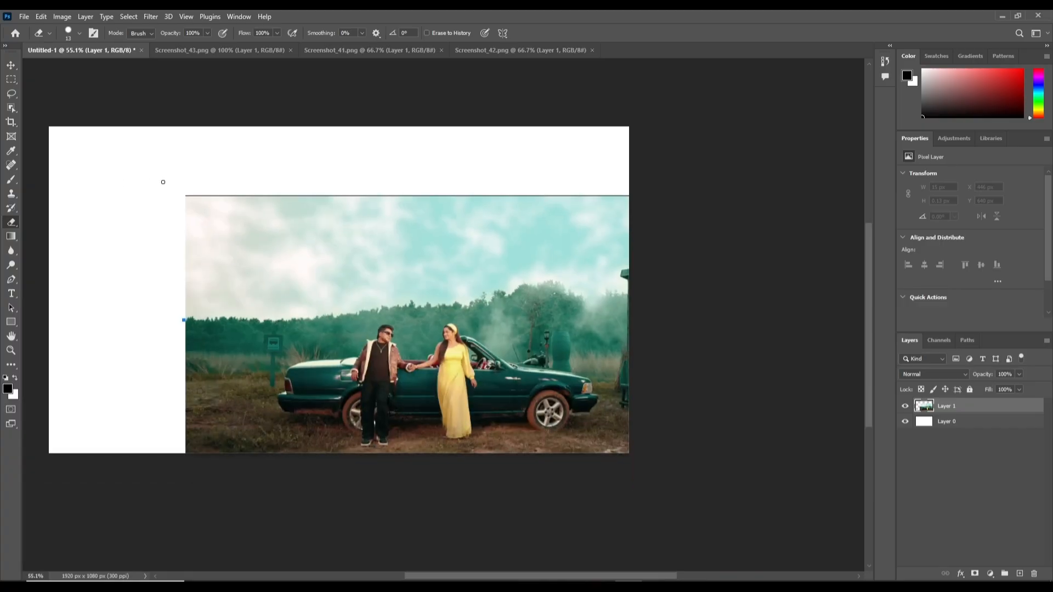
key(bracketright)
key(bracketright)
key(bracketright)
key(bracketright)
key(bracketright)
key(bracketright)
key(bracketright)
key(bracketright)
key(bracketright)
key(bracketright)
key(bracketright)
key(bracketright)
key(bracketright)
key(bracketright)
mouse_move(165, 174)
mouse_down()
mouse_move(412, 148)
mouse_move(676, 146)
mouse_move(700, 169)
mouse_up()
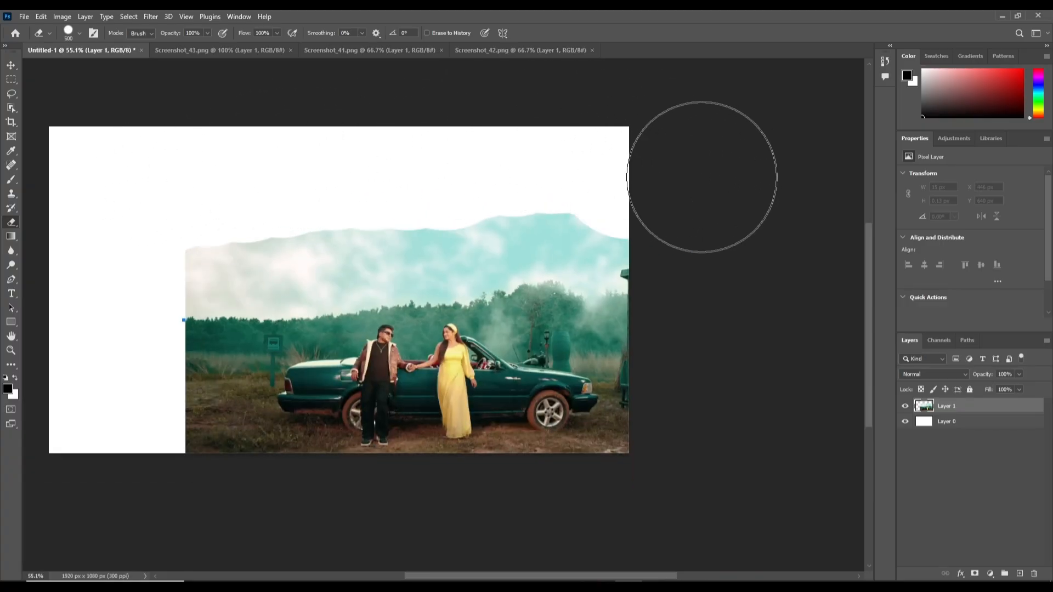
Step: Soften the eraser's hardness and erase the remaining sky down to the tree line
click(80, 33)
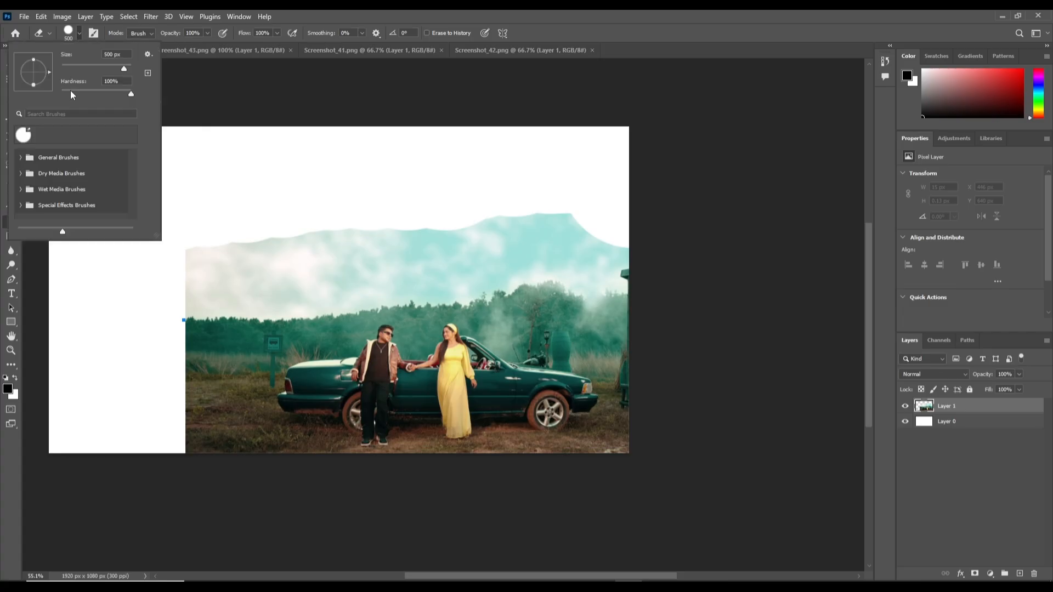
drag(70, 89, 54, 88)
click(436, 15)
mouse_move(202, 232)
mouse_down()
mouse_move(169, 249)
mouse_move(197, 255)
mouse_move(189, 250)
mouse_move(228, 238)
mouse_up()
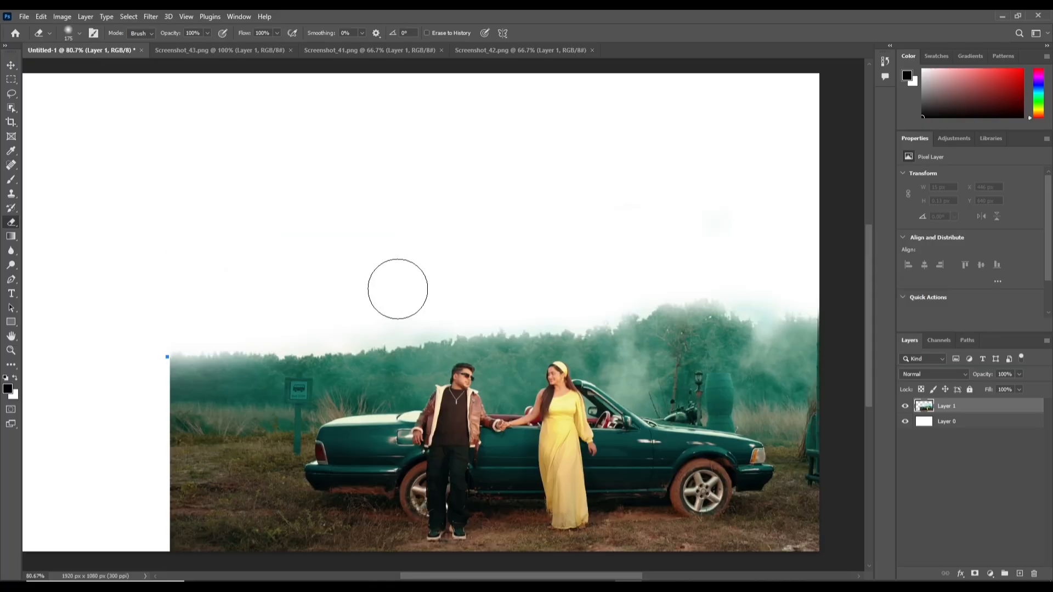
Step: Fade out the car scene's left edge into the white background with a soft 900 px Eraser
key(ctrl+minus)
key(ctrl+minus)
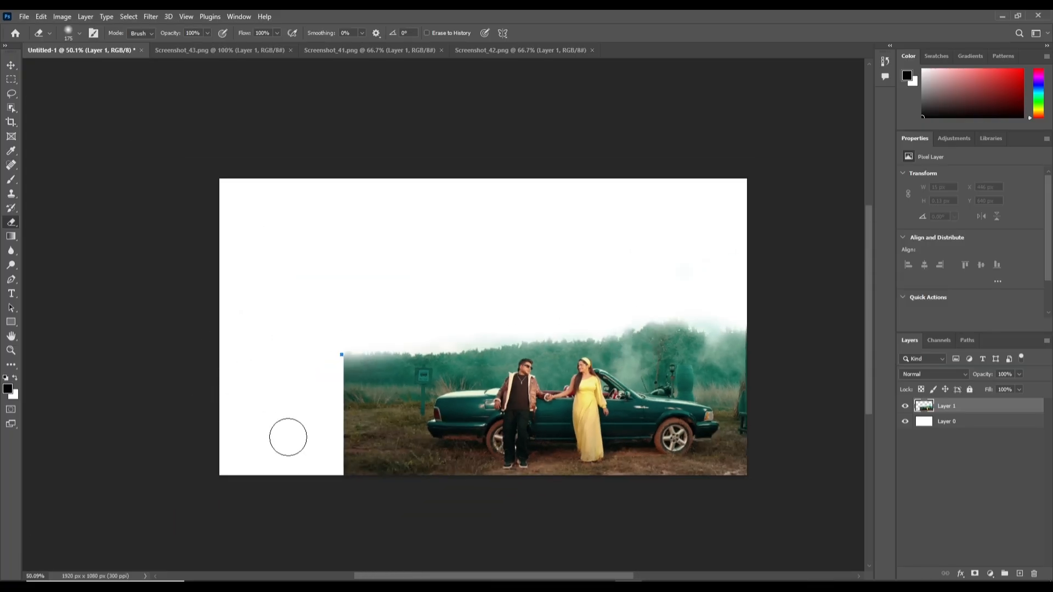
key(bracketright)
key(bracketright)
key(bracketright)
key(m)
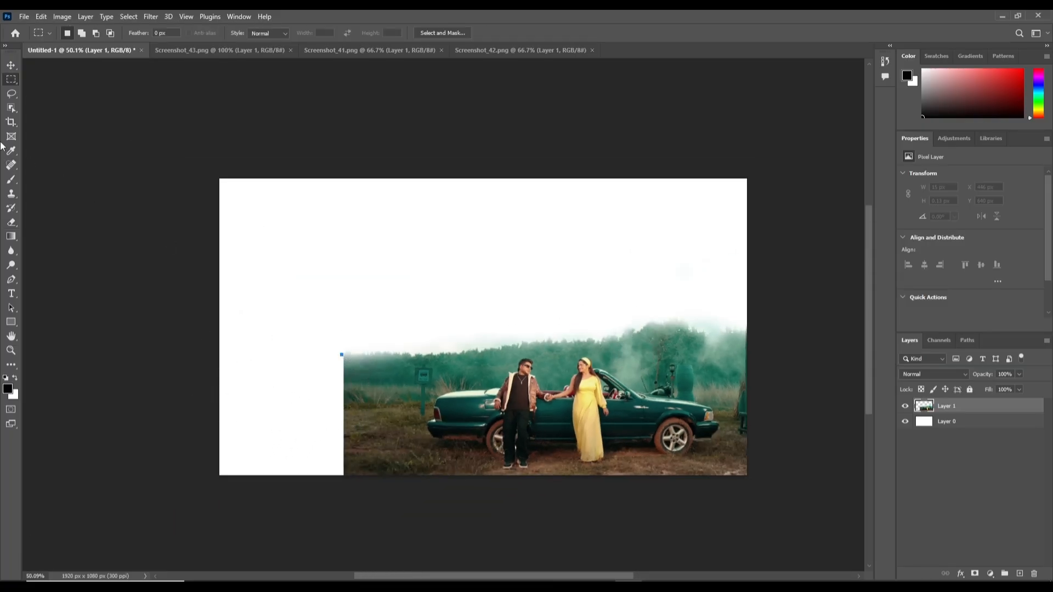
click(12, 222)
mouse_move(328, 350)
mouse_down()
mouse_move(304, 342)
mouse_move(310, 331)
mouse_move(277, 409)
mouse_move(289, 449)
mouse_move(305, 442)
mouse_move(306, 453)
mouse_move(304, 411)
mouse_up()
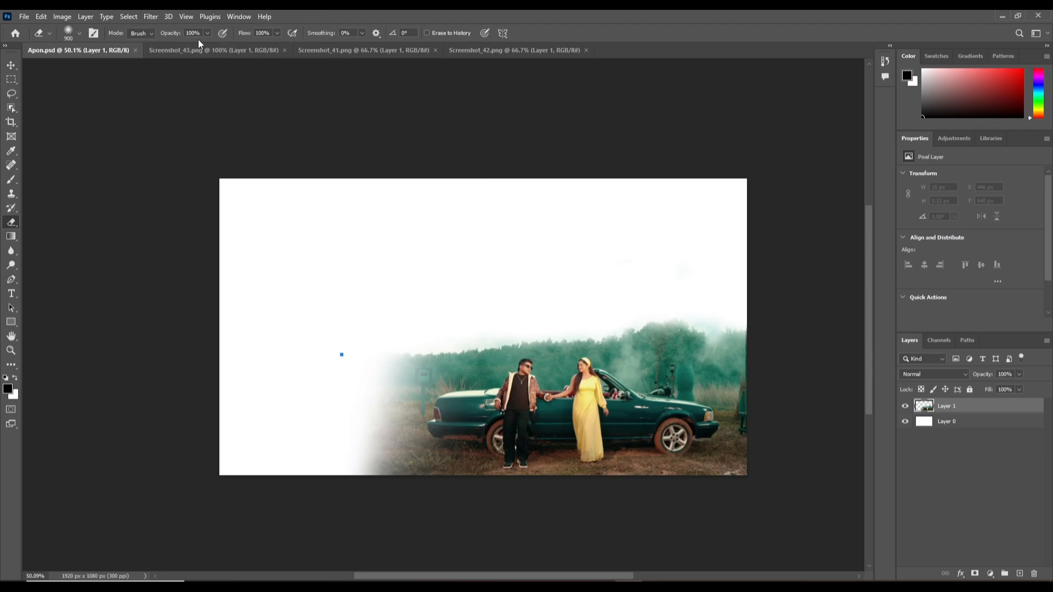
Step: Open Screenshot_43 in the Camera Raw Filter and adjust its Basic settings for stronger contrast and brighter colours
click(213, 49)
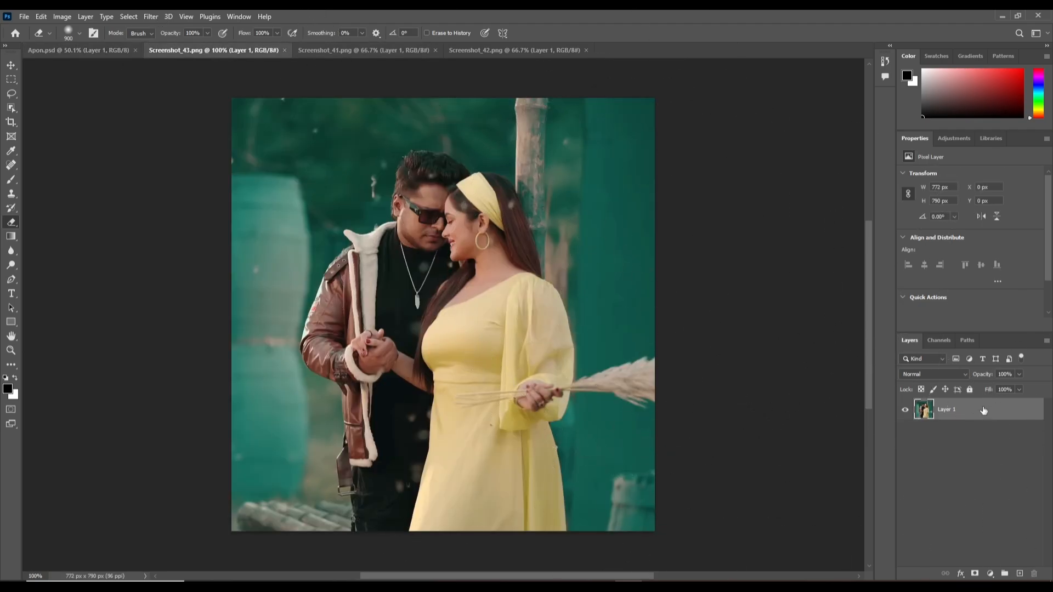
click(149, 17)
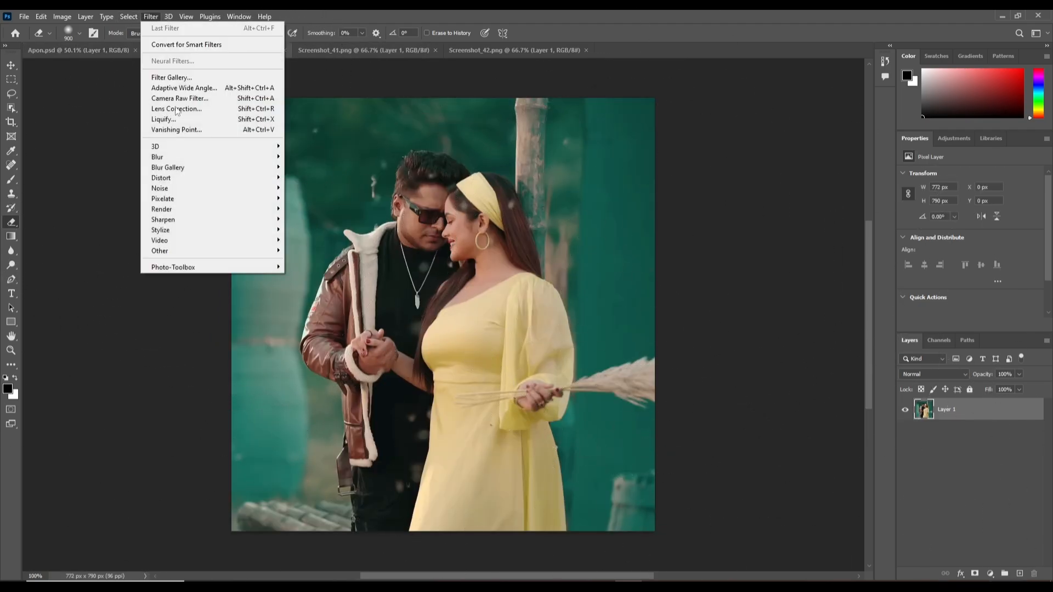
click(173, 97)
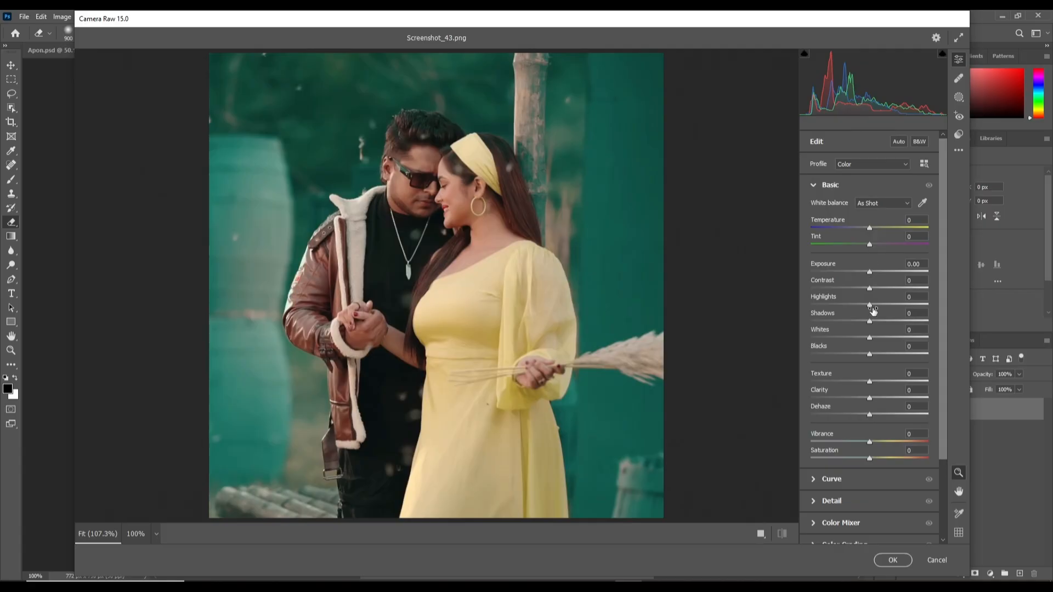
drag(869, 288, 883, 337)
drag(869, 354, 862, 415)
Step: Raise the tone curve's Lights and Darks and adjust the Detail settings of the Screenshot_43 photo
click(831, 479)
drag(869, 408, 883, 409)
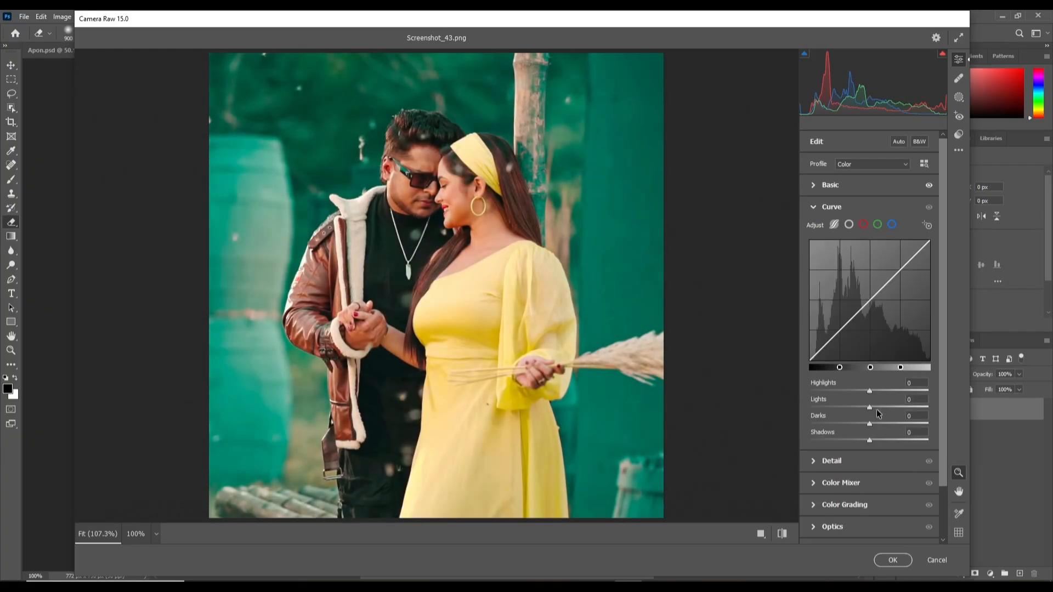
drag(869, 424, 878, 425)
click(831, 461)
drag(811, 276, 826, 276)
click(839, 317)
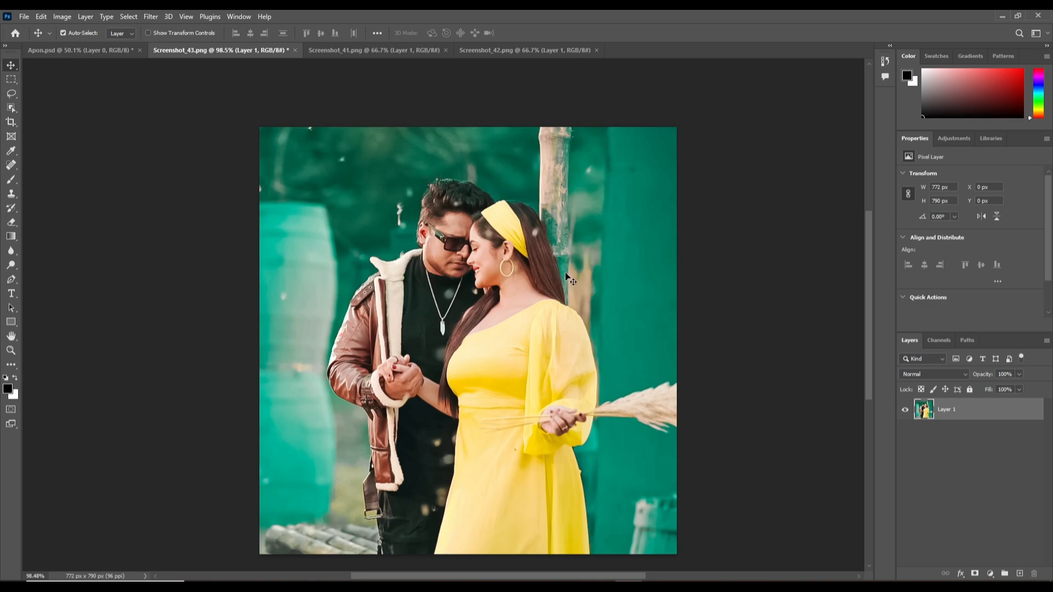
scroll(948, 299, down, 2)
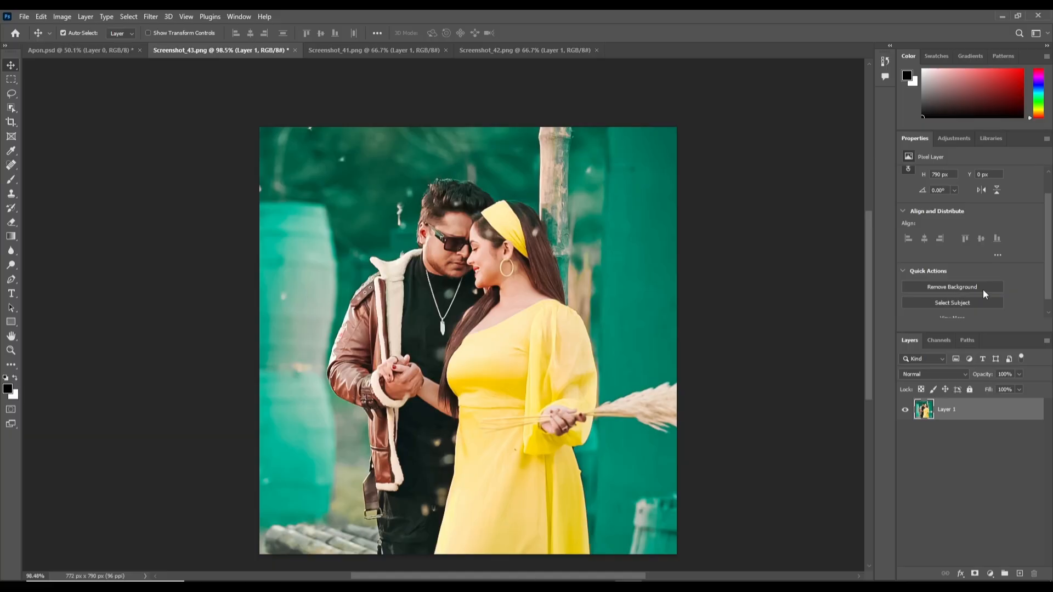
right_click(11, 108)
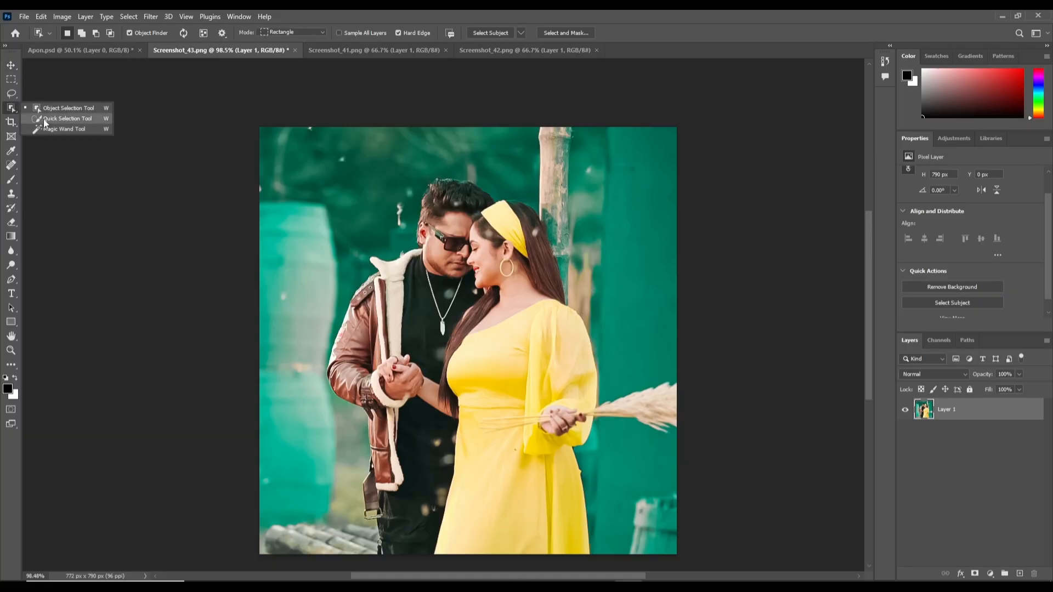
click(49, 120)
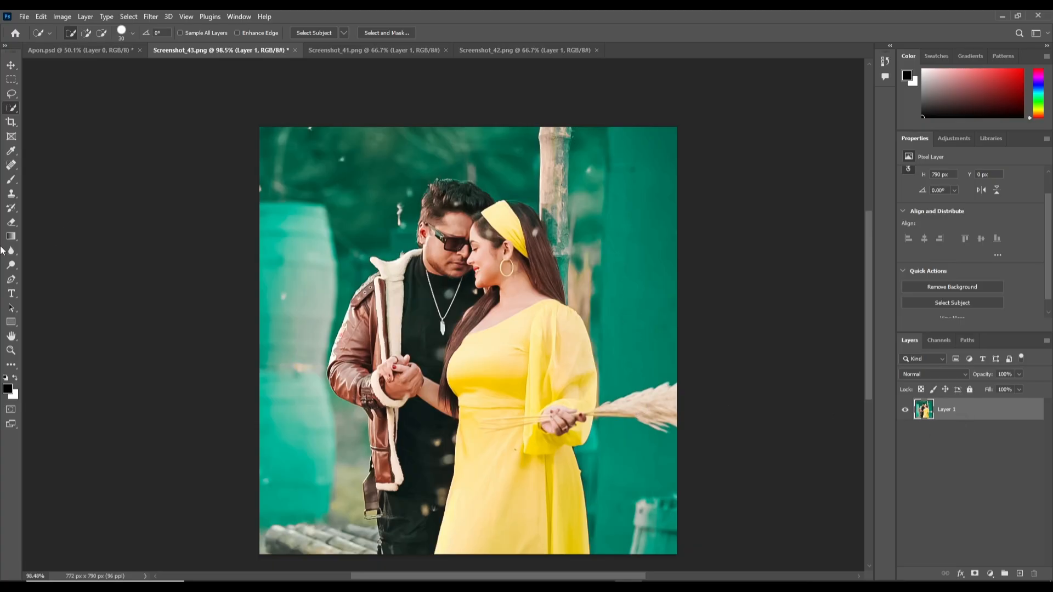
Step: Trace a closed Pen tool path around the couple in Screenshot_43, running below the photo's bottom edge
click(11, 279)
scroll(424, 493, up, 5)
scroll(334, 510, down, 8)
scroll(340, 540, up, 15)
click(344, 522)
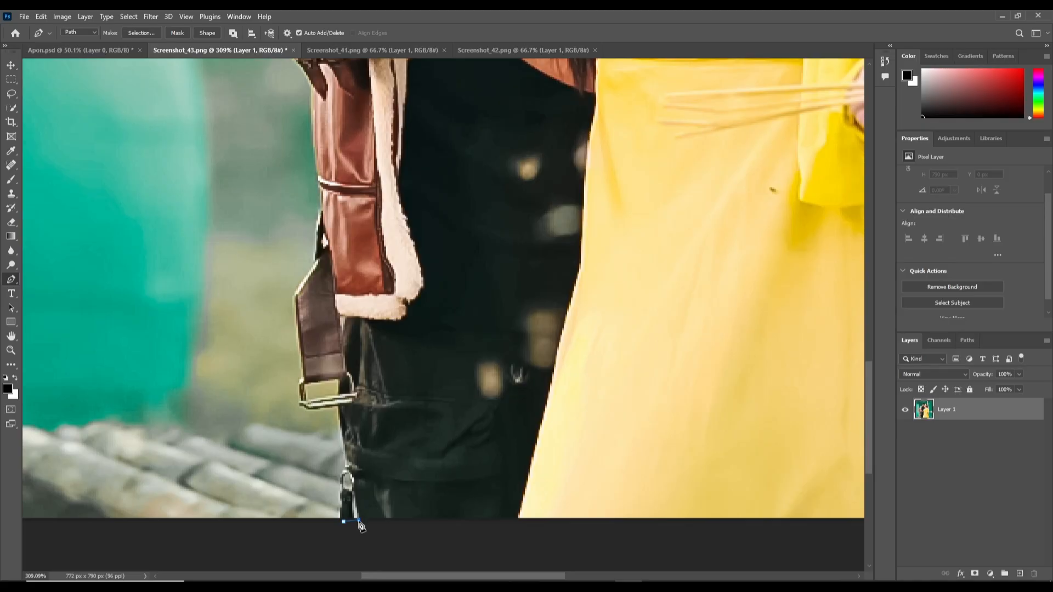
click(347, 463)
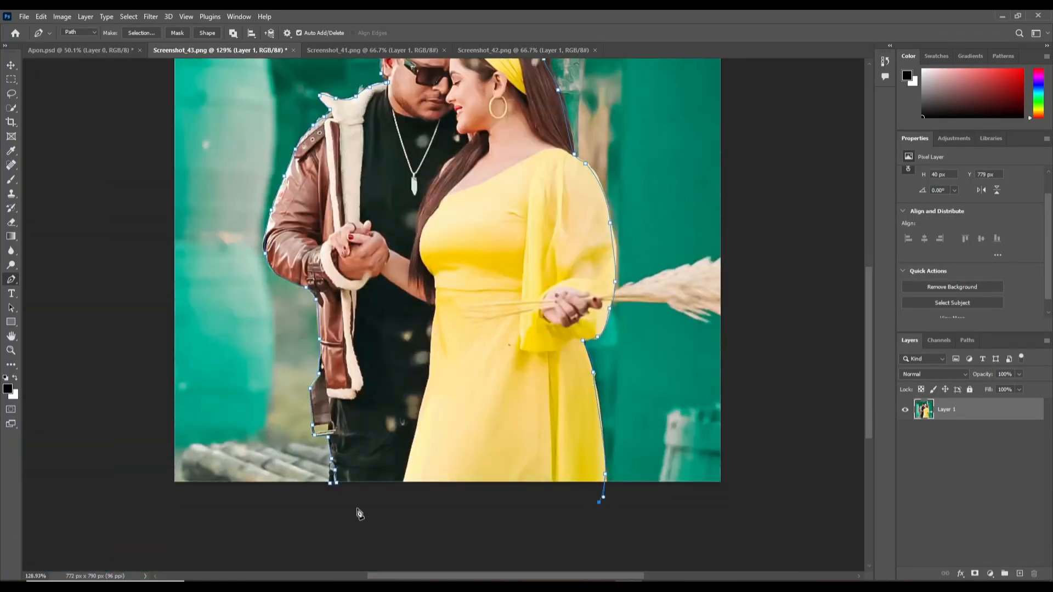
click(339, 507)
click(332, 482)
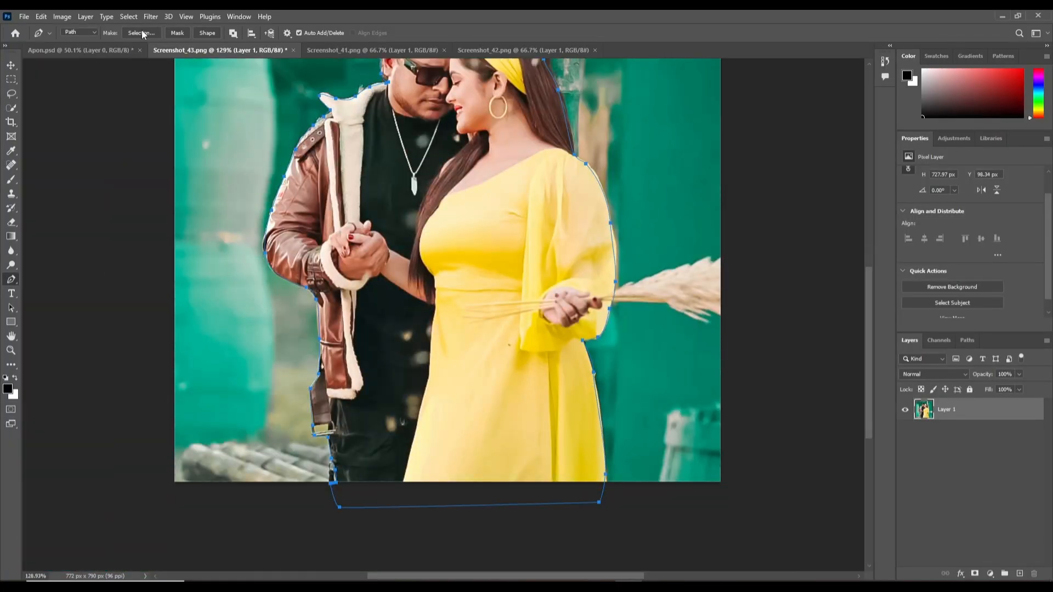
Step: Convert the path to a selection with 0 px feather and move the cut-out couple into the car scene composition
click(140, 33)
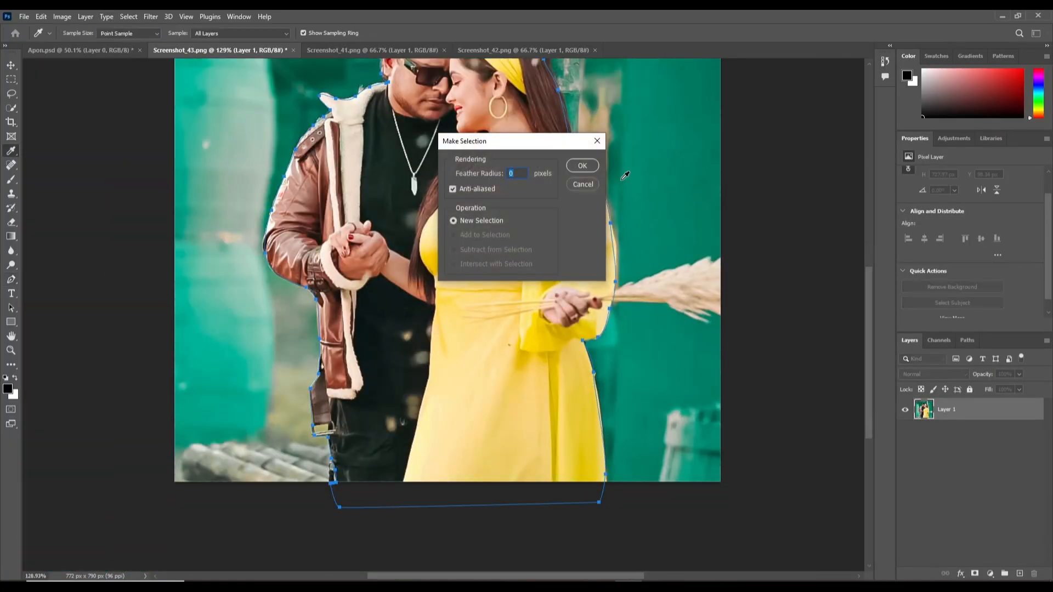
click(582, 166)
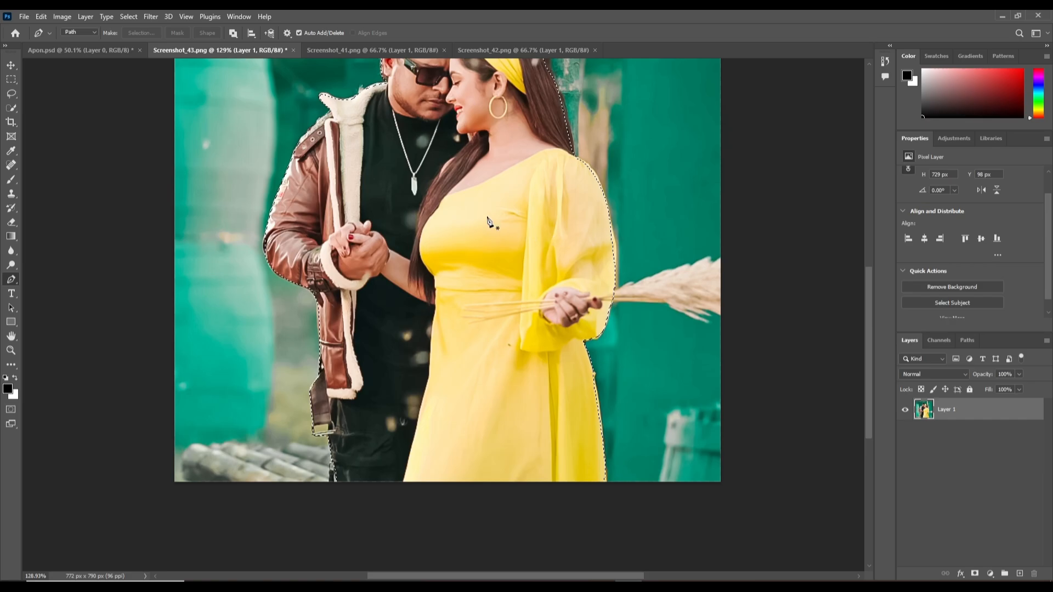
scroll(492, 218, down, 3)
click(11, 66)
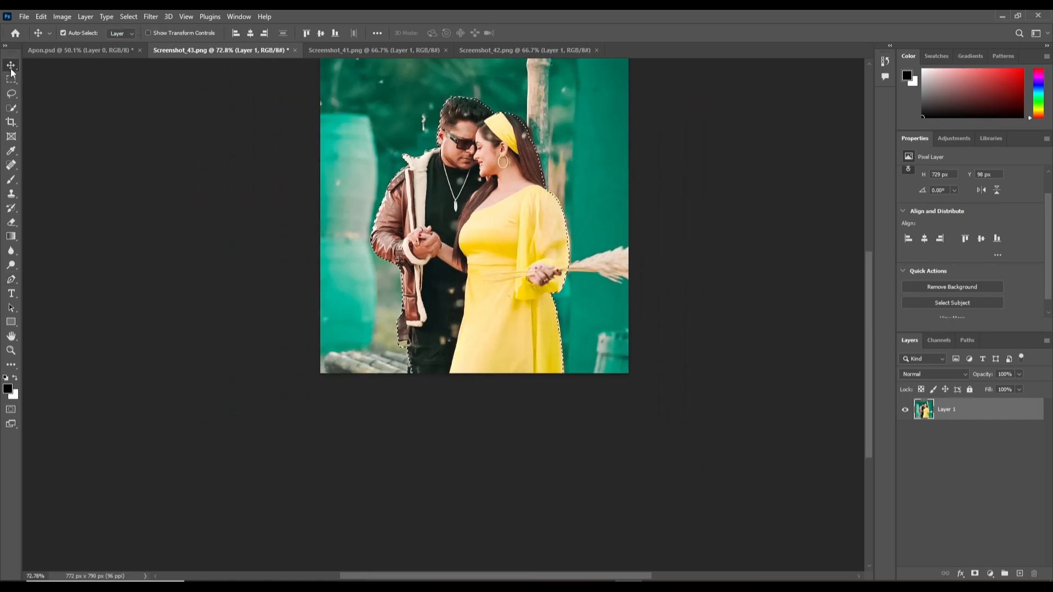
drag(465, 120, 577, 318)
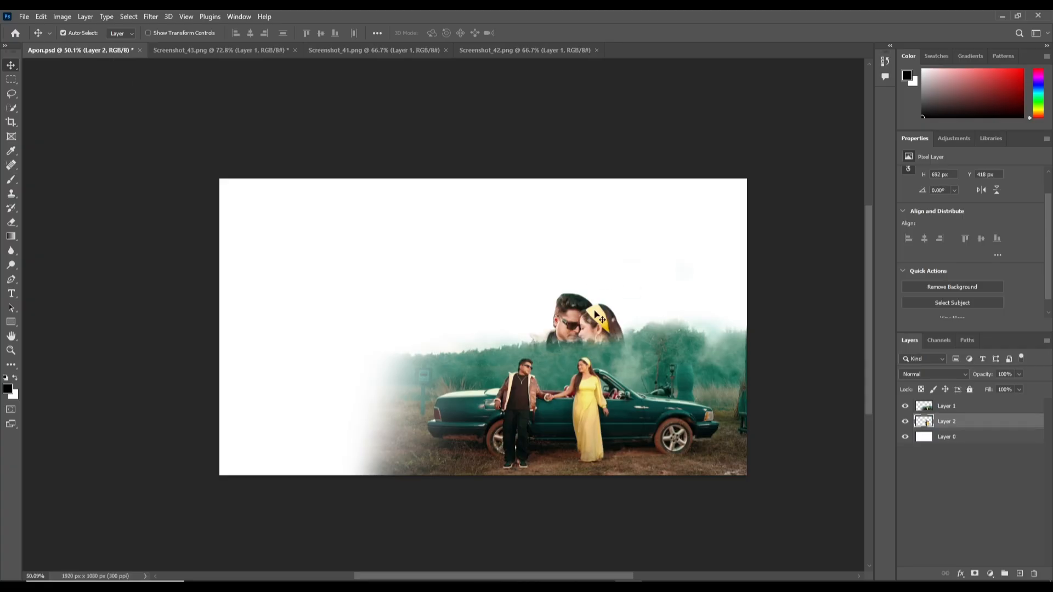
Step: Scale the cut-out couple to about 166% so it rises above the trees behind the car scene
key(ctrl+t)
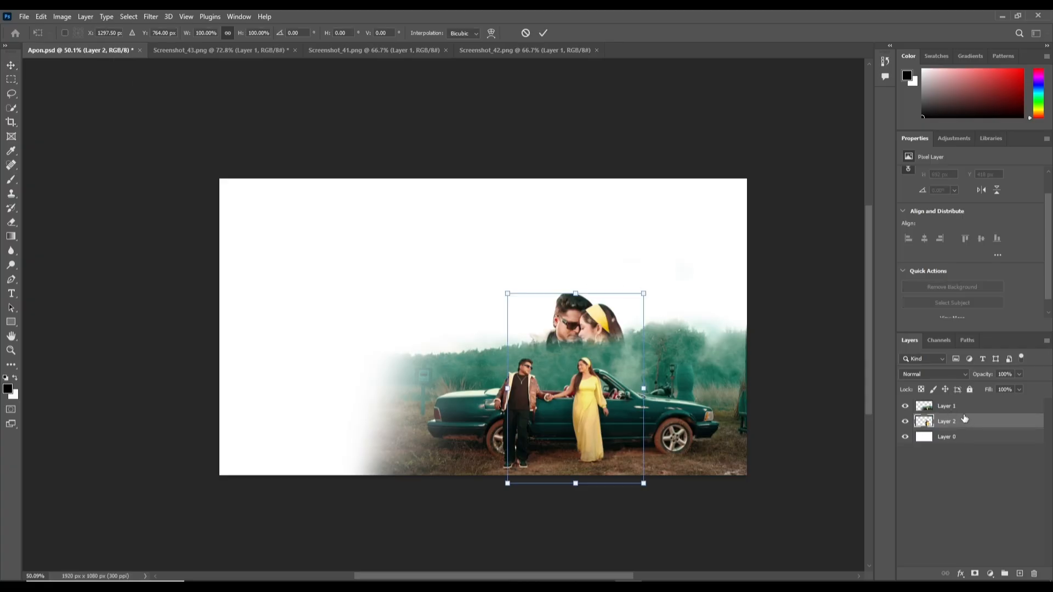
drag(572, 291, 572, 165)
drag(596, 308, 623, 332)
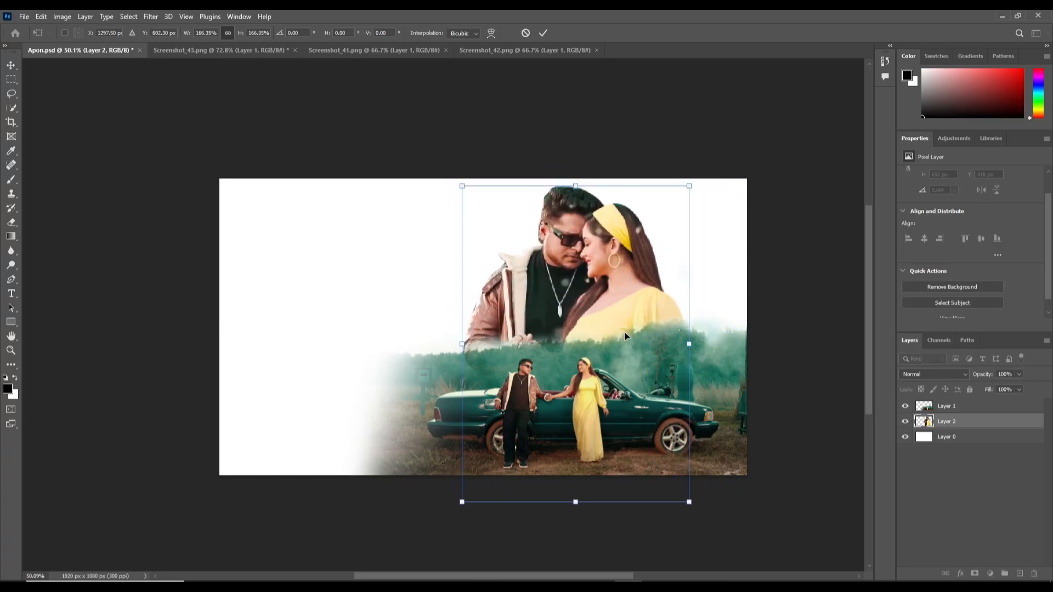
key(Return)
Step: Shift the large couple toward the canvas's right side and move the car scene slightly down and right beneath them
drag(591, 396, 600, 411)
drag(617, 295, 637, 297)
key(ctrl+t)
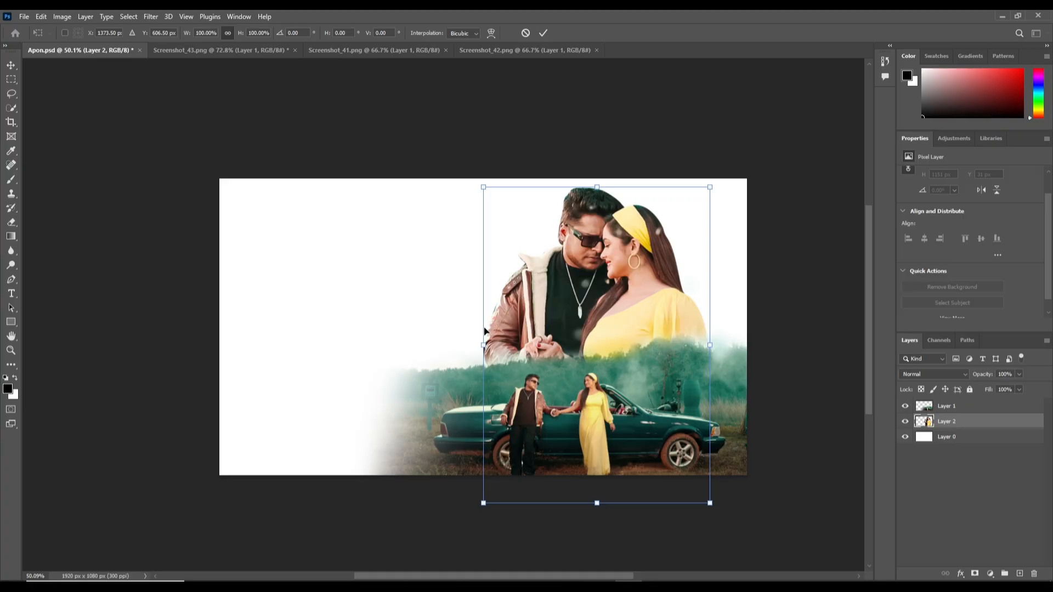
mouse_move(482, 345)
mouse_down()
mouse_move(467, 344)
mouse_move(482, 345)
mouse_up()
drag(622, 286, 632, 285)
key(Return)
drag(652, 404, 662, 421)
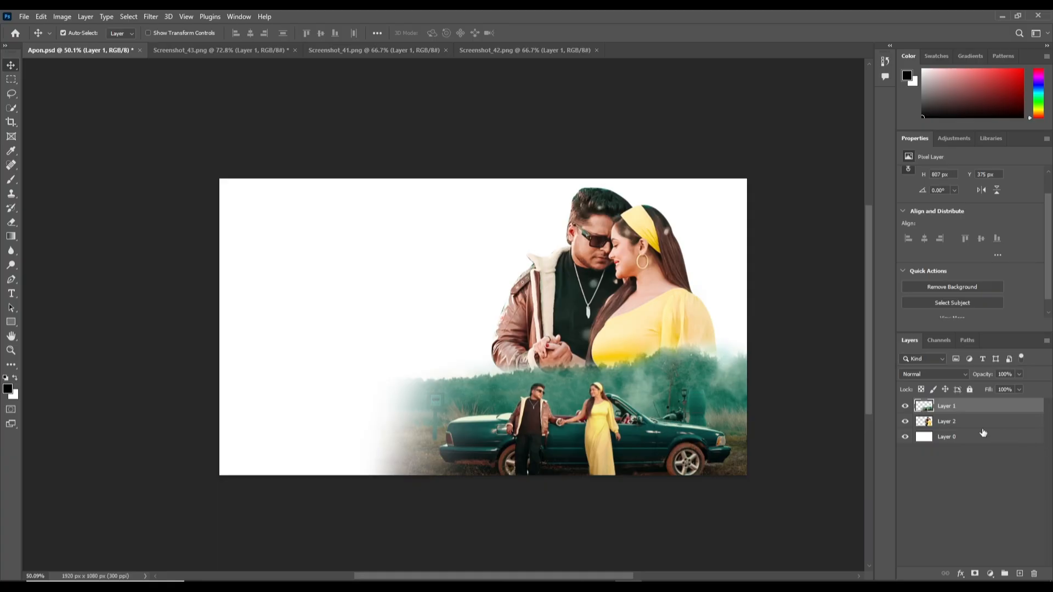
Step: Examine the composite at different zoom levels, checking the large couple, the car scene and the empty white area beside them
click(945, 423)
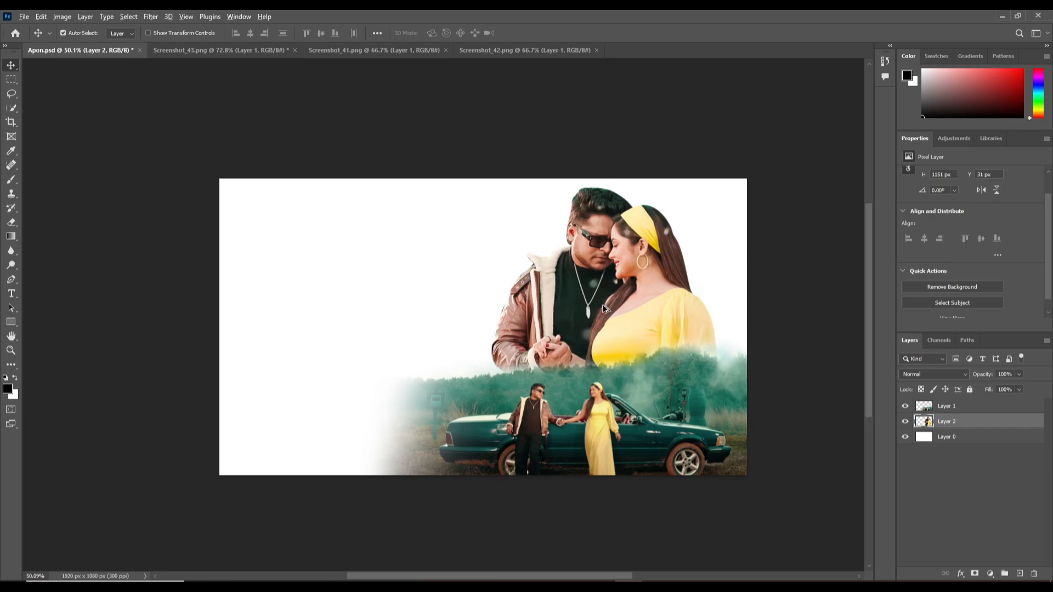
scroll(603, 305, down, 6)
scroll(620, 272, up, 10)
scroll(631, 273, down, 5)
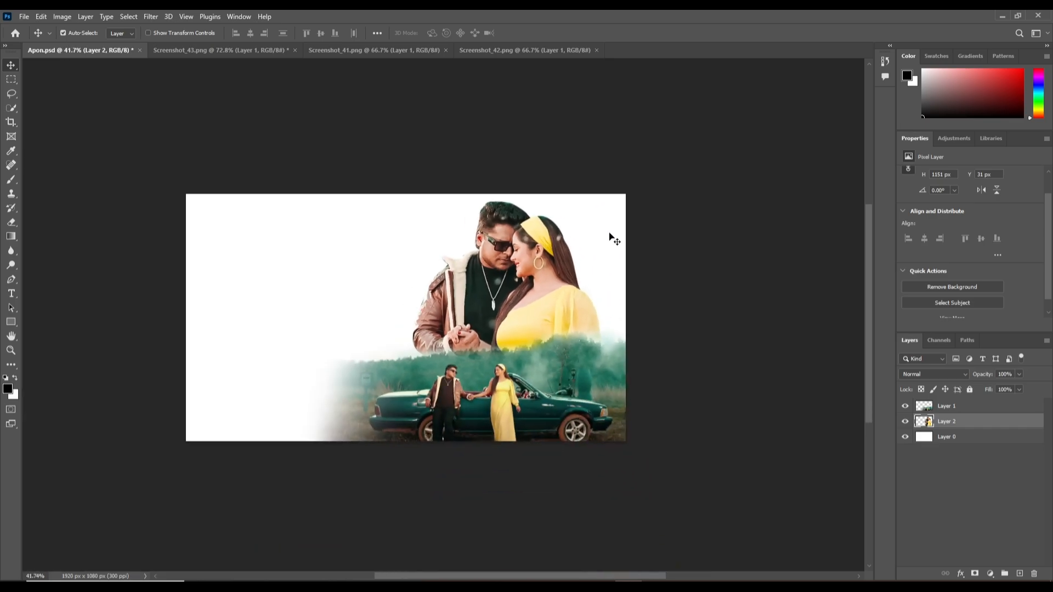
scroll(483, 305, down, 3)
scroll(413, 301, up, 4)
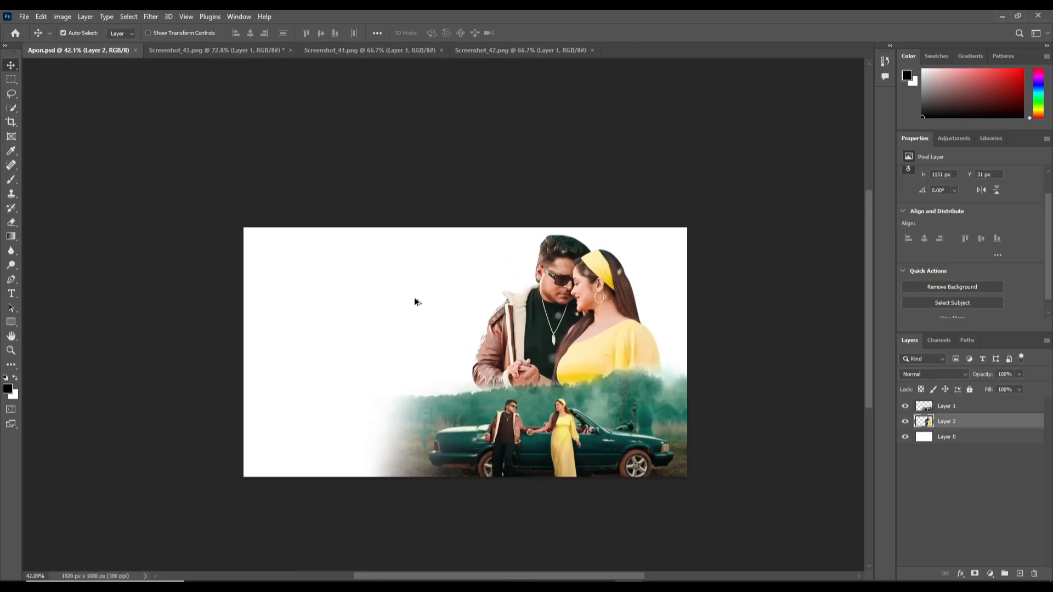
scroll(645, 313, down, 2)
scroll(498, 302, up, 2)
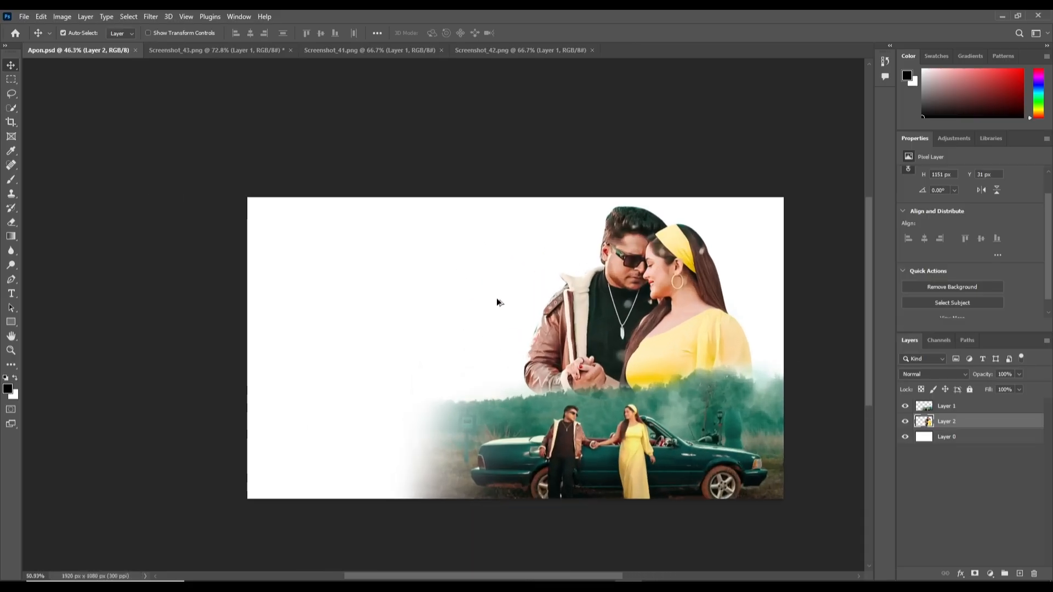
scroll(443, 315, down, 2)
scroll(597, 315, up, 2)
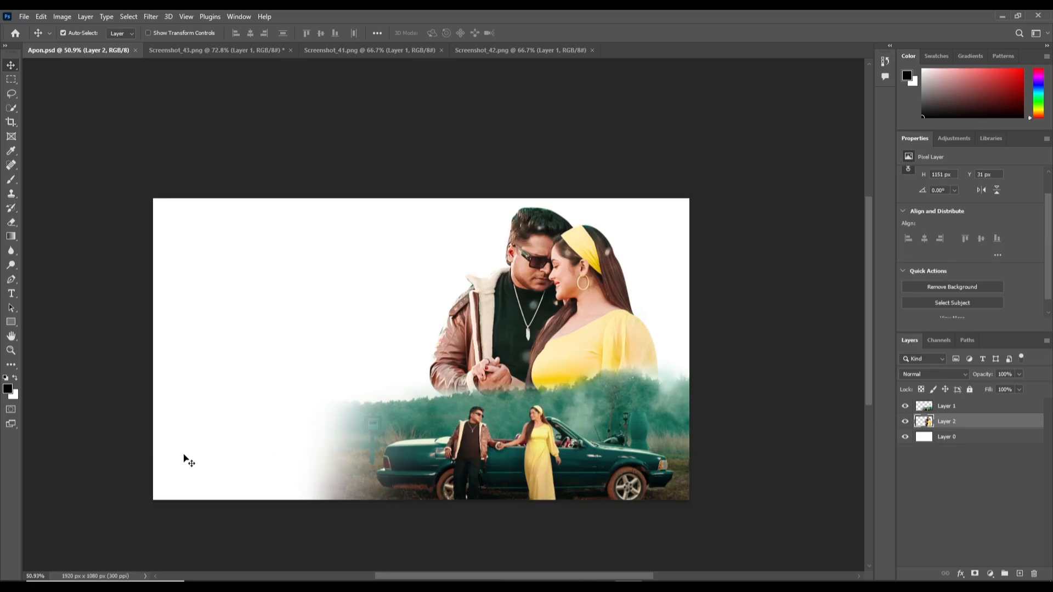
scroll(224, 442, down, 1)
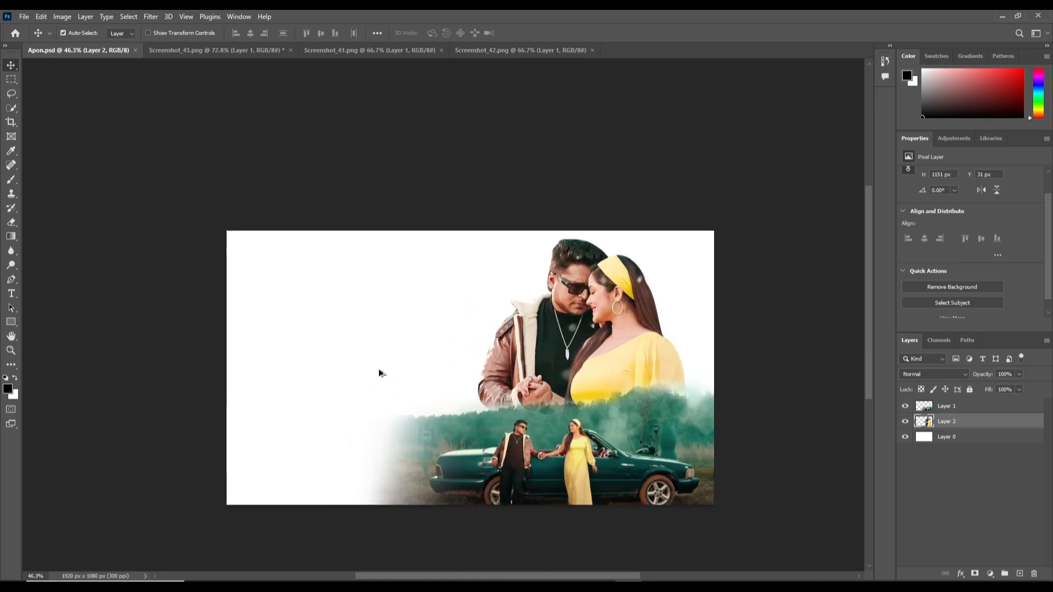
scroll(378, 372, up, 2)
scroll(233, 294, down, 2)
scroll(8, 237, down, 3)
scroll(588, 374, up, 3)
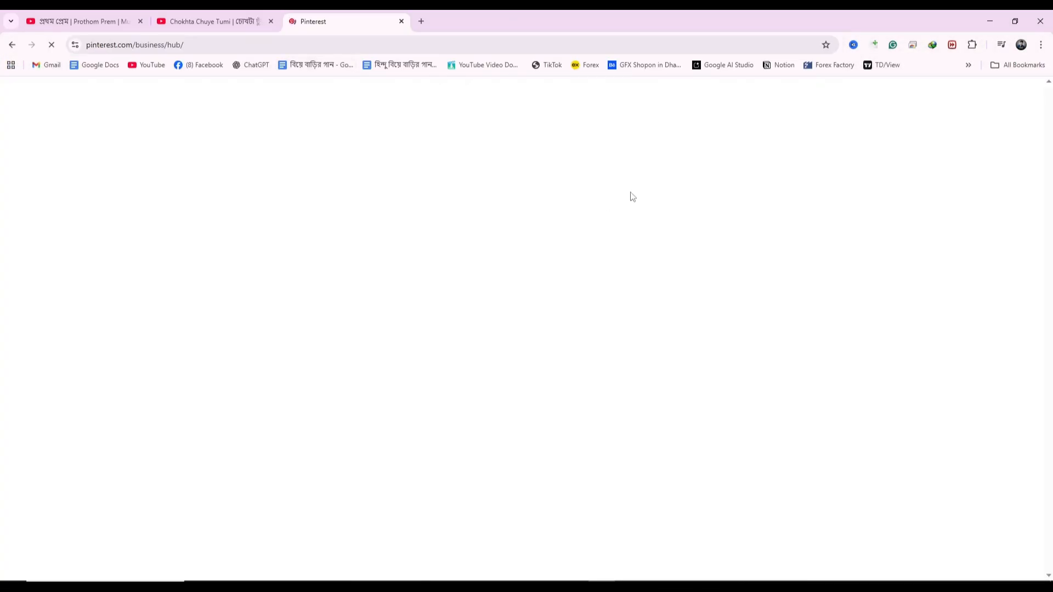
Step: Switch to Pinterest in the browser, search for "green field and sky" and download the sunny landscape with the tree
click(319, 98)
text(green field and sky)
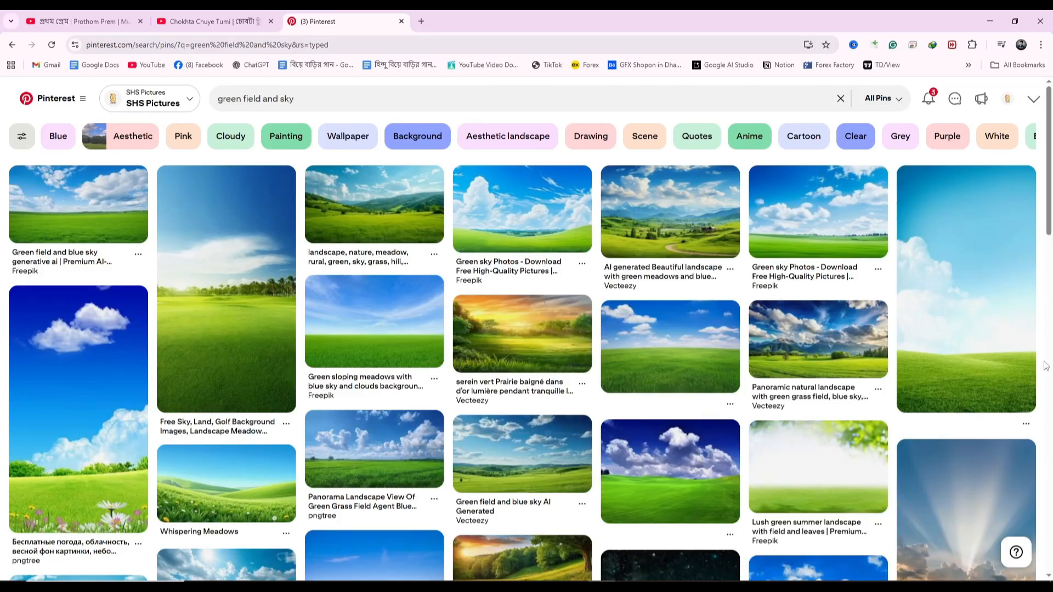
scroll(526, 329, down, 3)
right_click(534, 294)
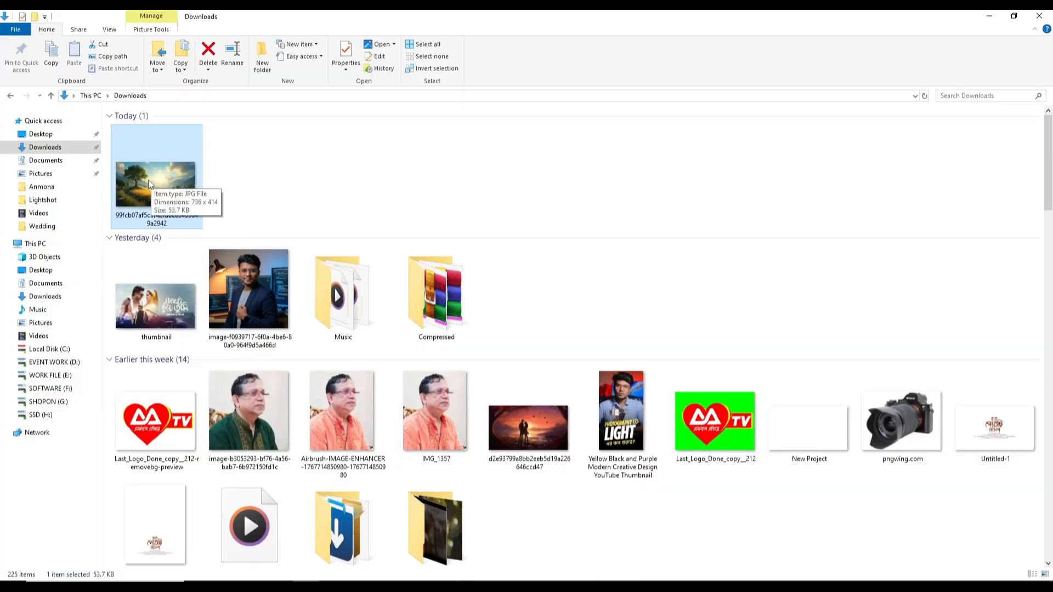
Step: Place the downloaded landscape image from the Downloads folder into Apon.psd filling the canvas, and stack it below Layer 2
drag(127, 185, 418, 291)
scroll(433, 291, up, 2)
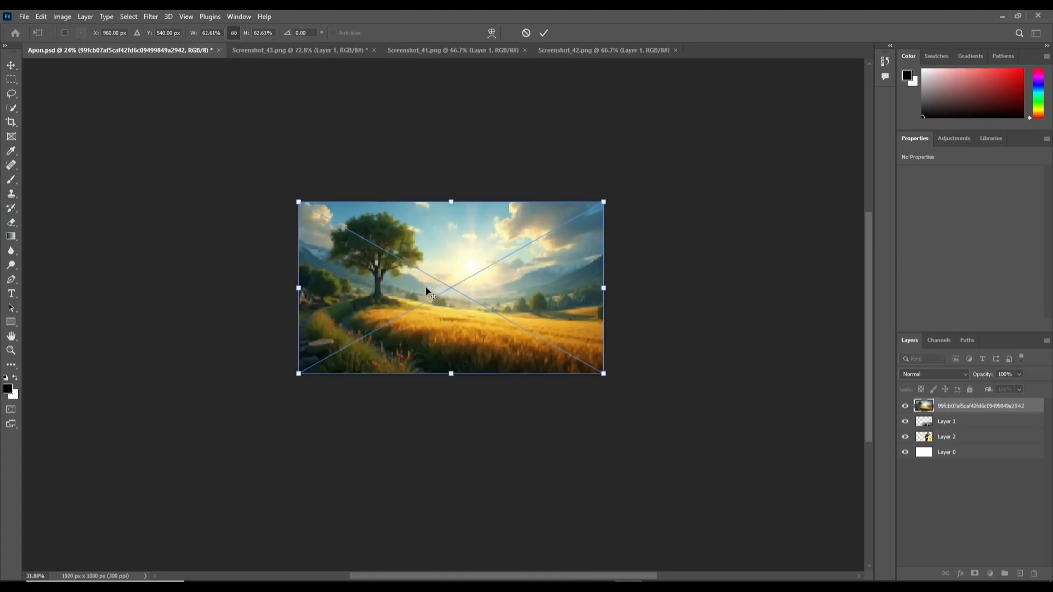
scroll(427, 291, up, 3)
key(alt+space)
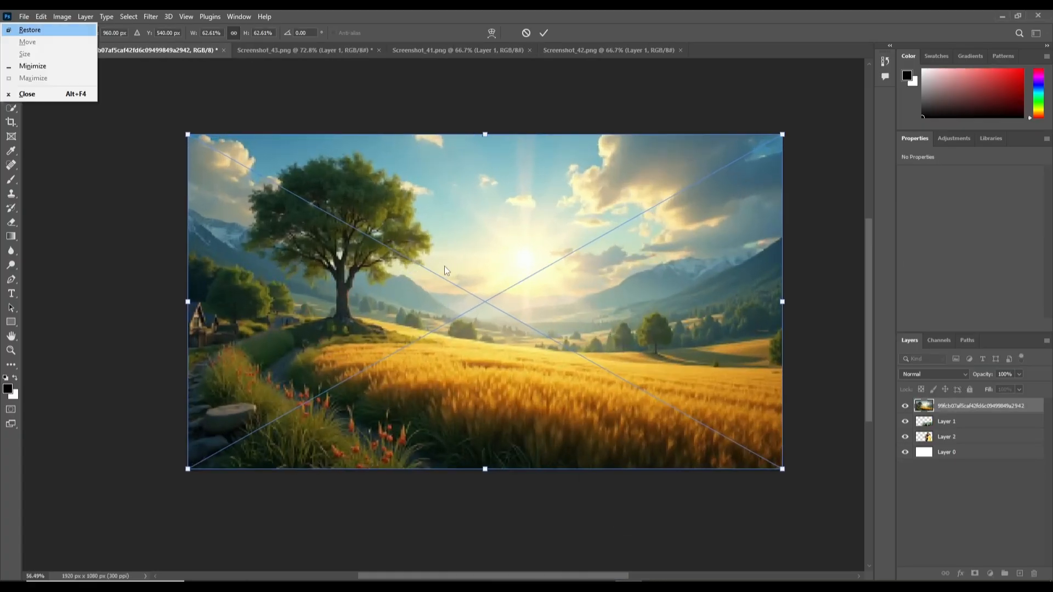
key(Escape)
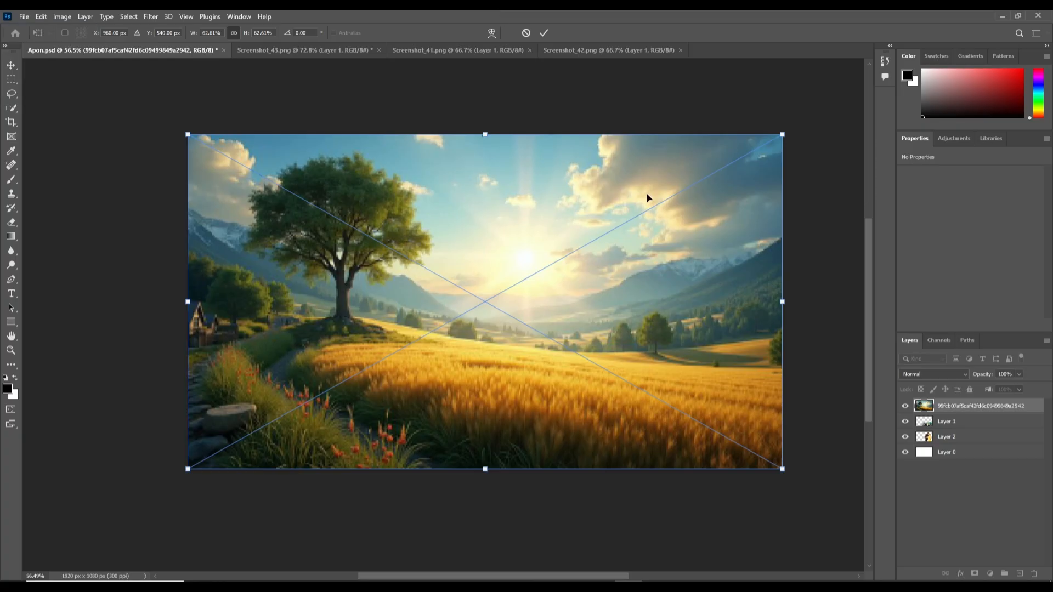
click(543, 33)
scroll(478, 423, up, 1)
drag(959, 407, 954, 445)
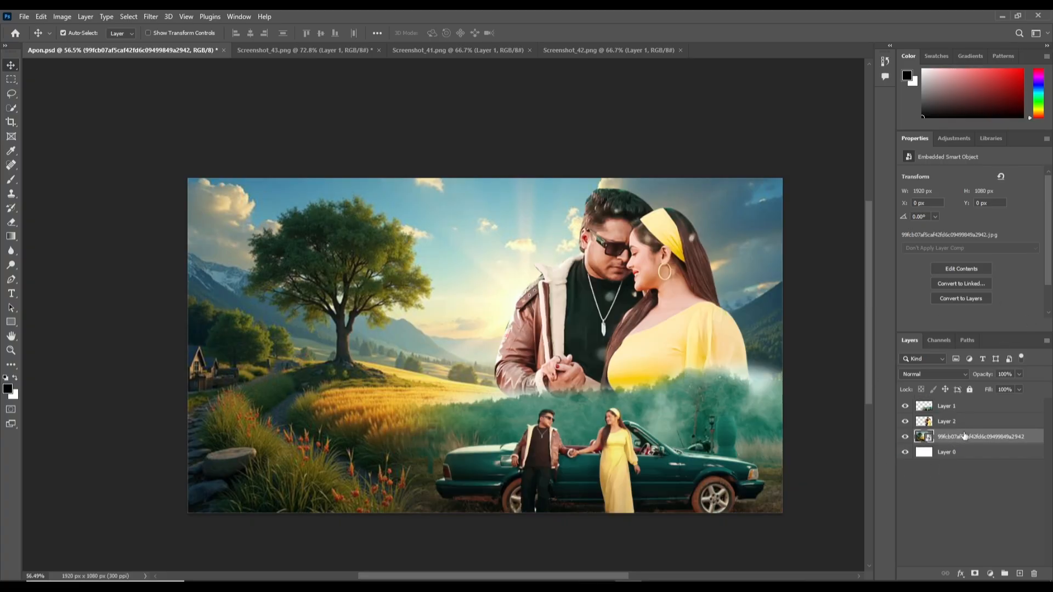
Step: Convert the landscape smart object to a regular pixel layer, retaining its applied transforms
right_click(965, 434)
click(973, 302)
click(974, 299)
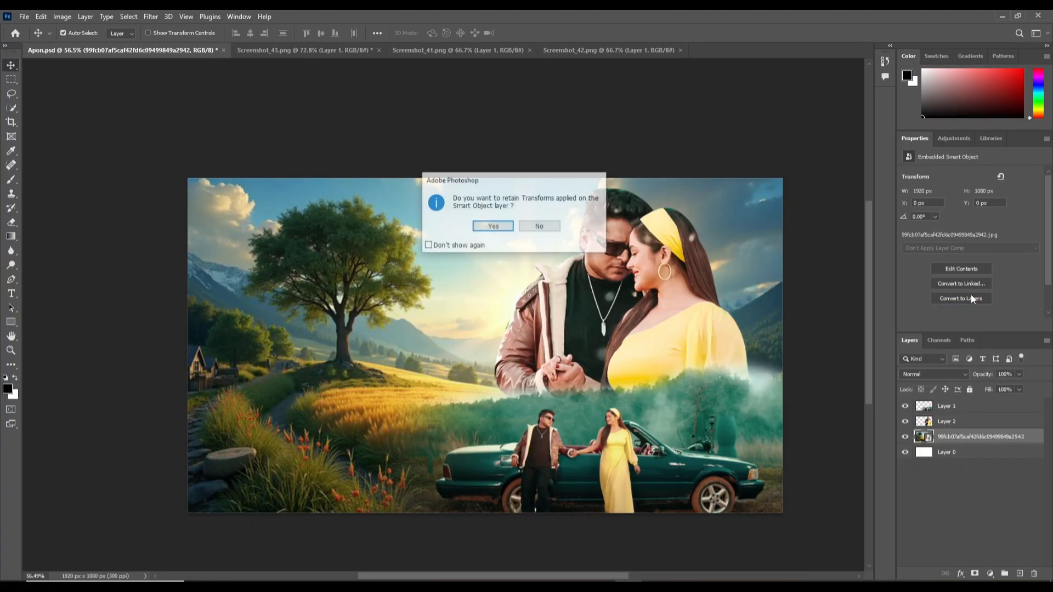
click(494, 227)
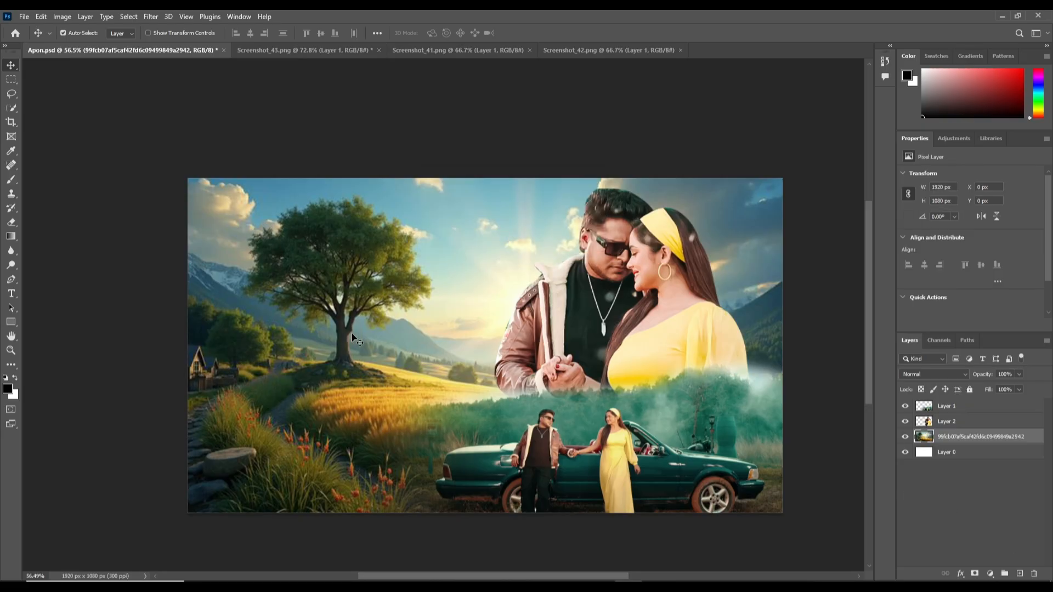
Step: Scale the landscape background to about 2339 x 1316 px and flip it horizontally
key(ctrl+t)
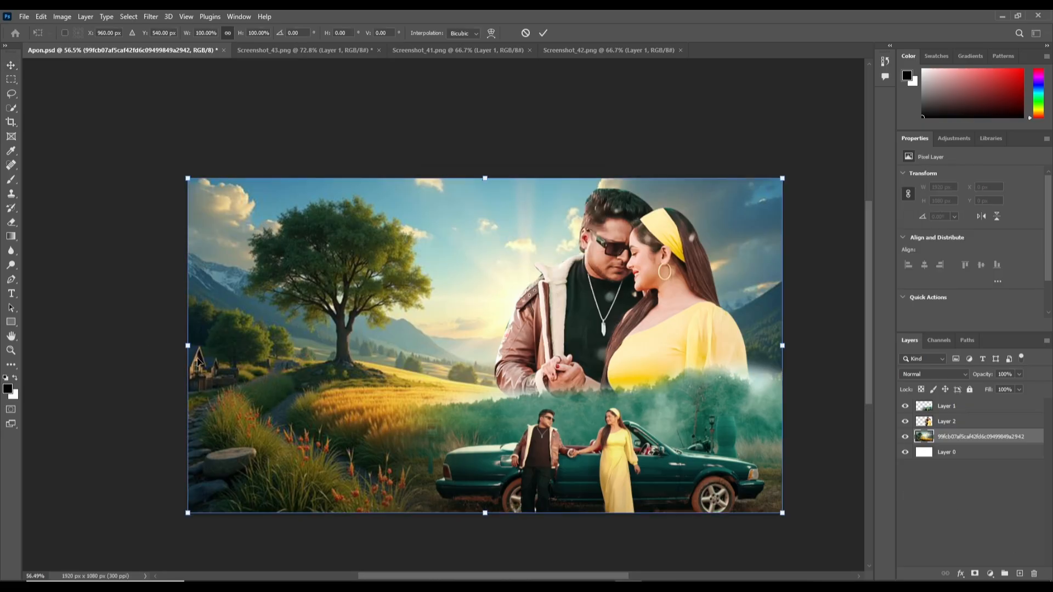
drag(190, 347, 112, 352)
key(Return)
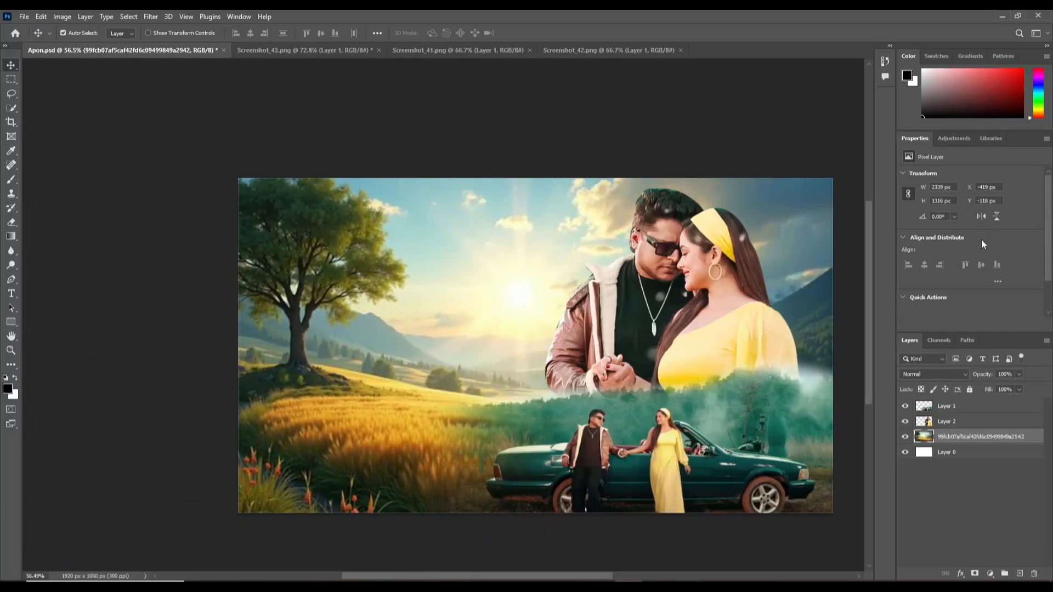
click(984, 217)
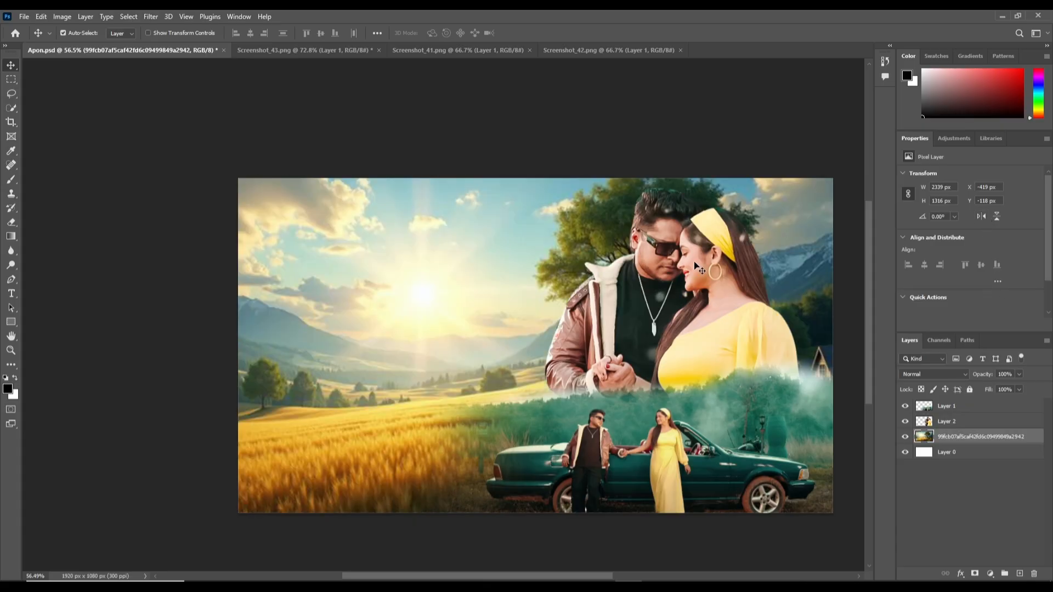
Step: Enlarge the landscape to about 125% and shift it so the large tree sits beside the woman at the canvas's right edge
key(ctrl)
key(ctrl)
key(ctrl+t)
drag(398, 437, 396, 523)
drag(470, 217, 470, 131)
mouse_move(457, 250)
mouse_down()
mouse_move(463, 332)
mouse_move(462, 216)
mouse_move(451, 248)
mouse_move(456, 228)
mouse_move(442, 236)
mouse_up()
drag(453, 118, 455, 106)
drag(472, 230, 639, 244)
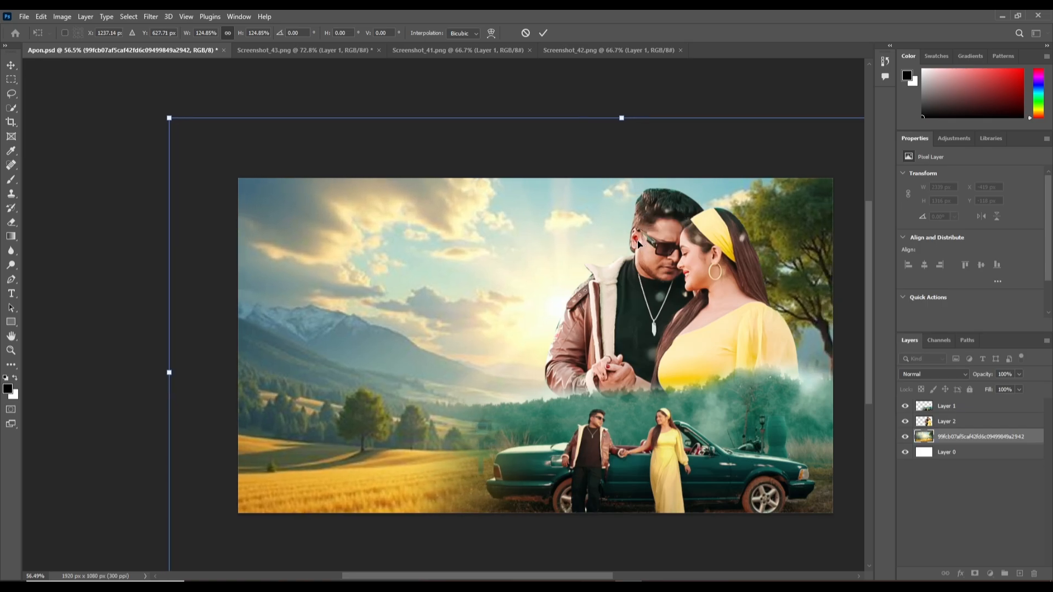
key(Return)
Step: Check the enlarged background against the couple and car scene, and save Apon.psd
scroll(438, 318, down, 8)
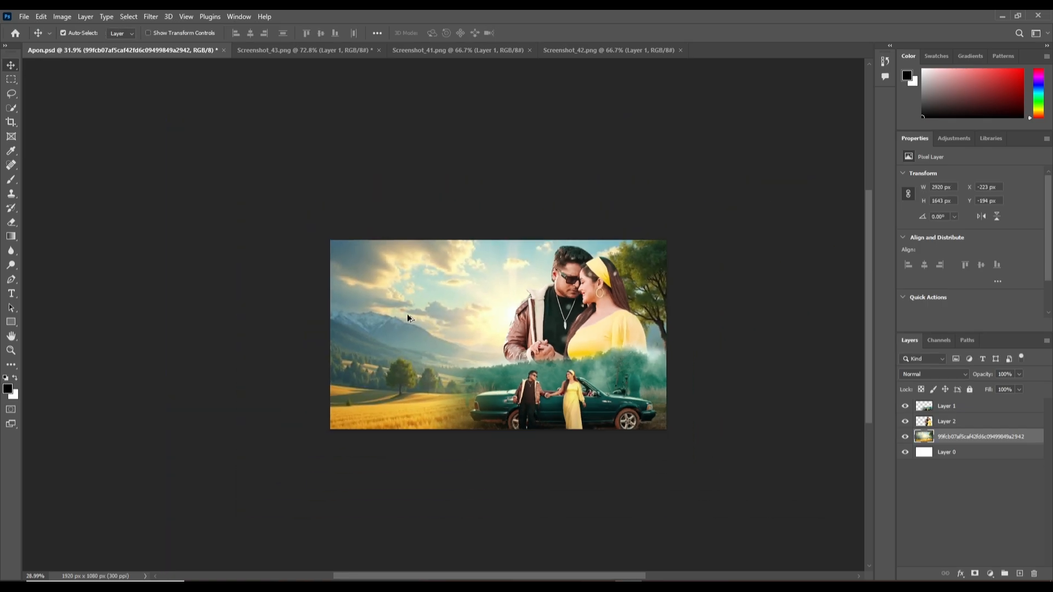
scroll(576, 302, up, 8)
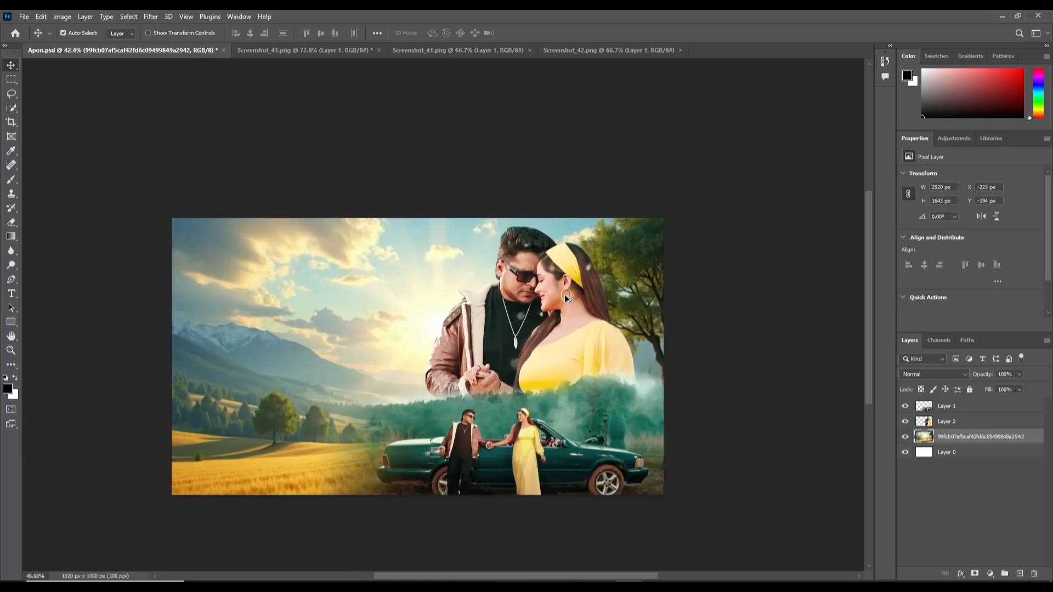
drag(535, 286, 553, 287)
scroll(554, 296, down, 5)
scroll(323, 302, up, 6)
scroll(494, 342, down, 4)
key(ctrl+s)
Step: Apply the Camera Raw Filter to the landscape layer with Temperature +22 and Vignetting +13
click(959, 437)
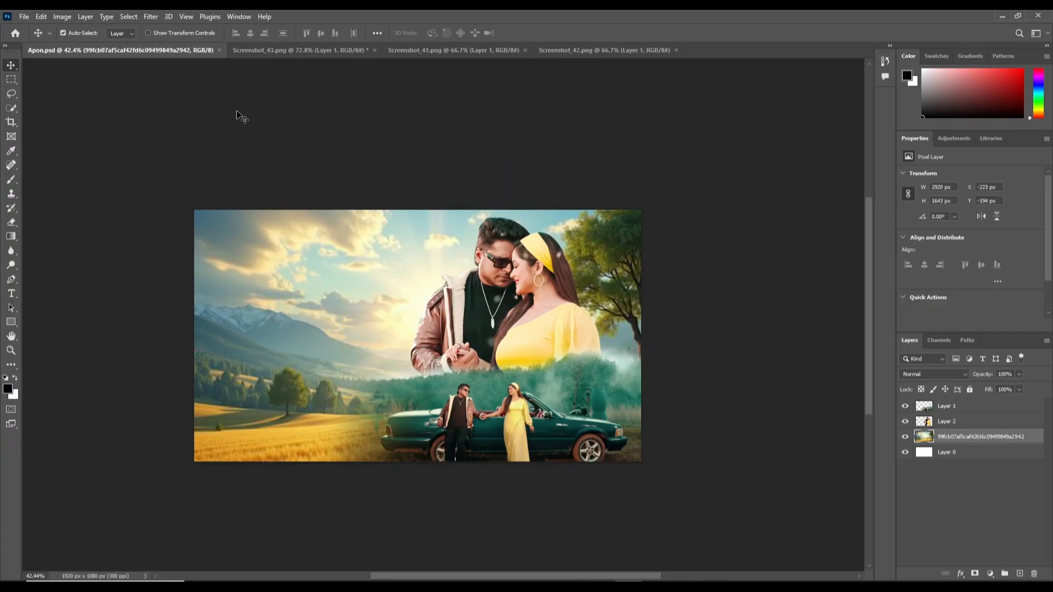
click(150, 16)
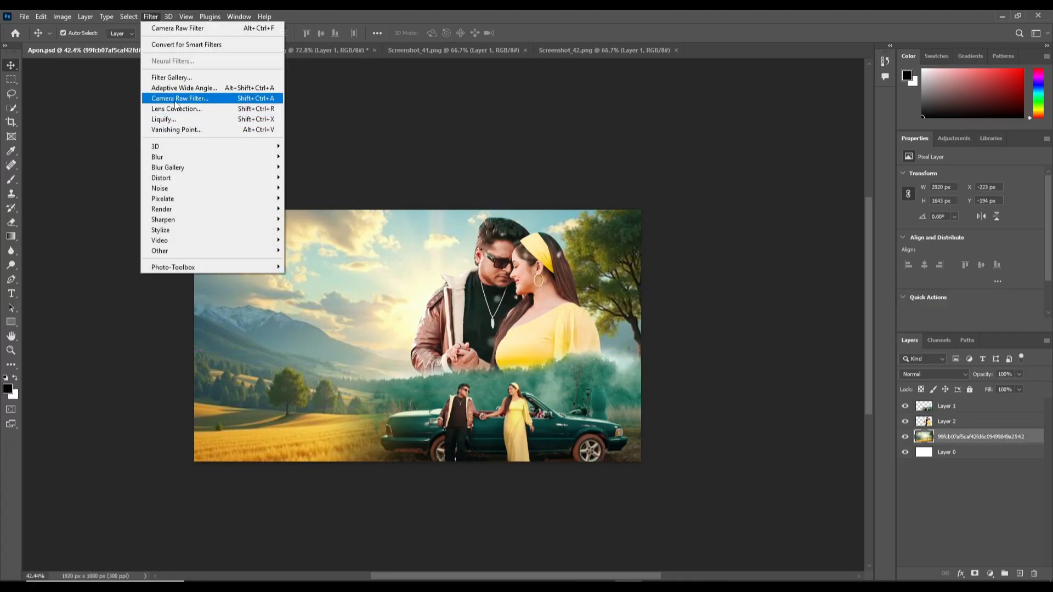
click(175, 98)
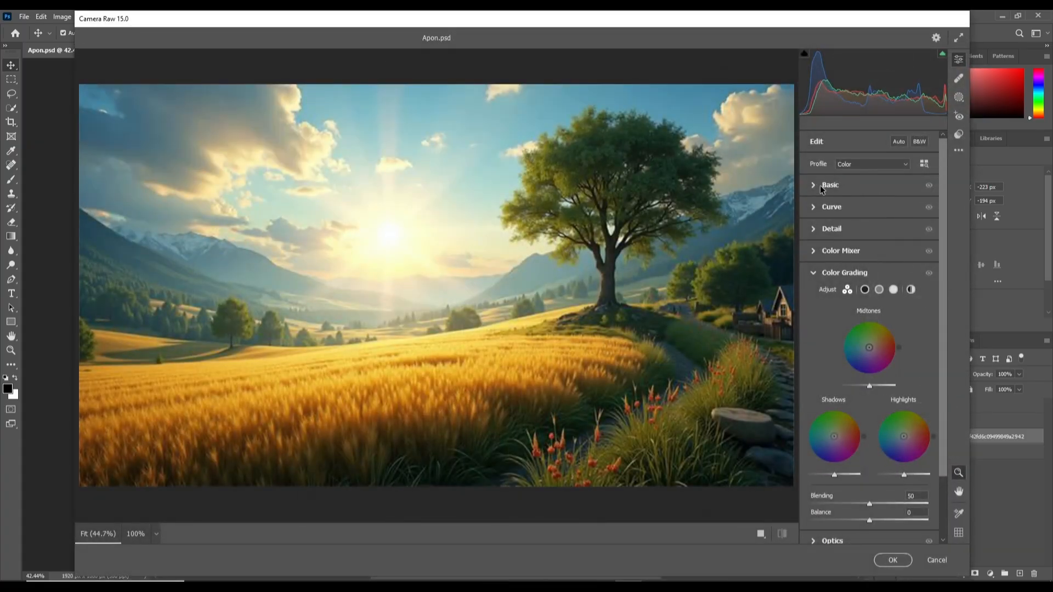
click(821, 185)
drag(886, 229, 882, 227)
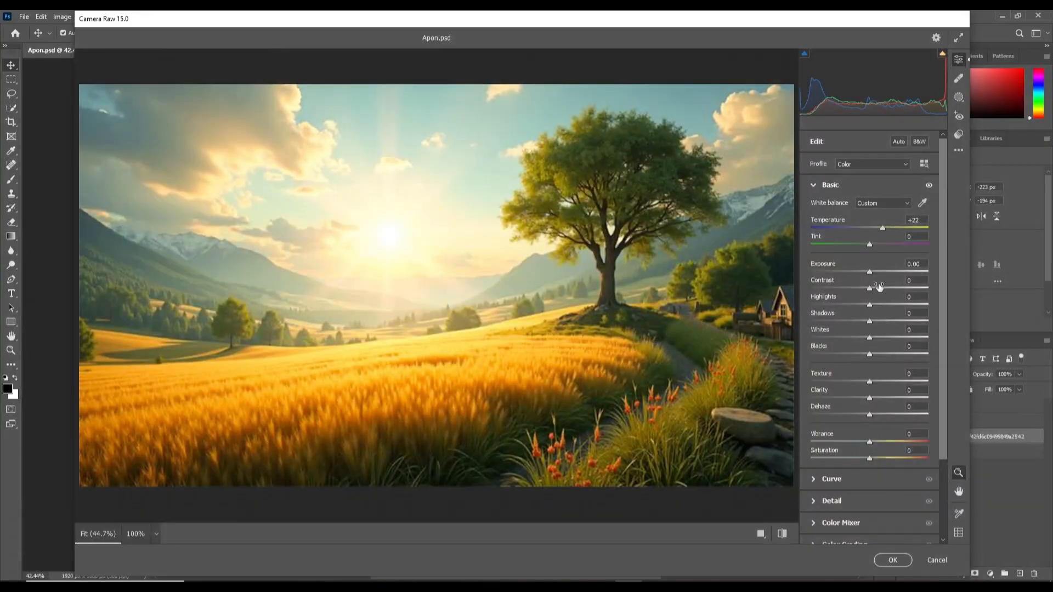
drag(869, 385, 876, 387)
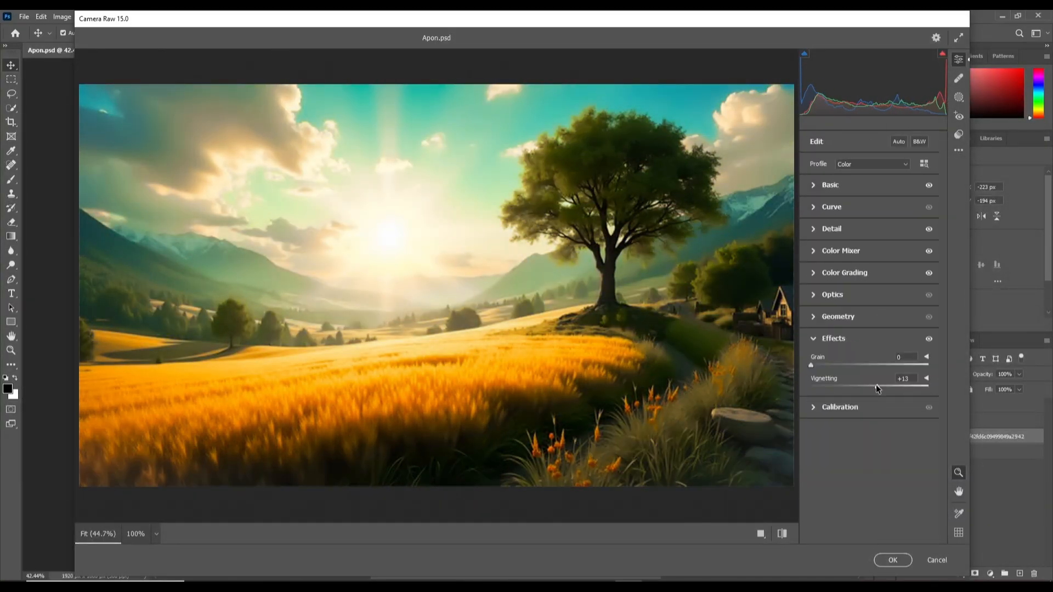
click(888, 565)
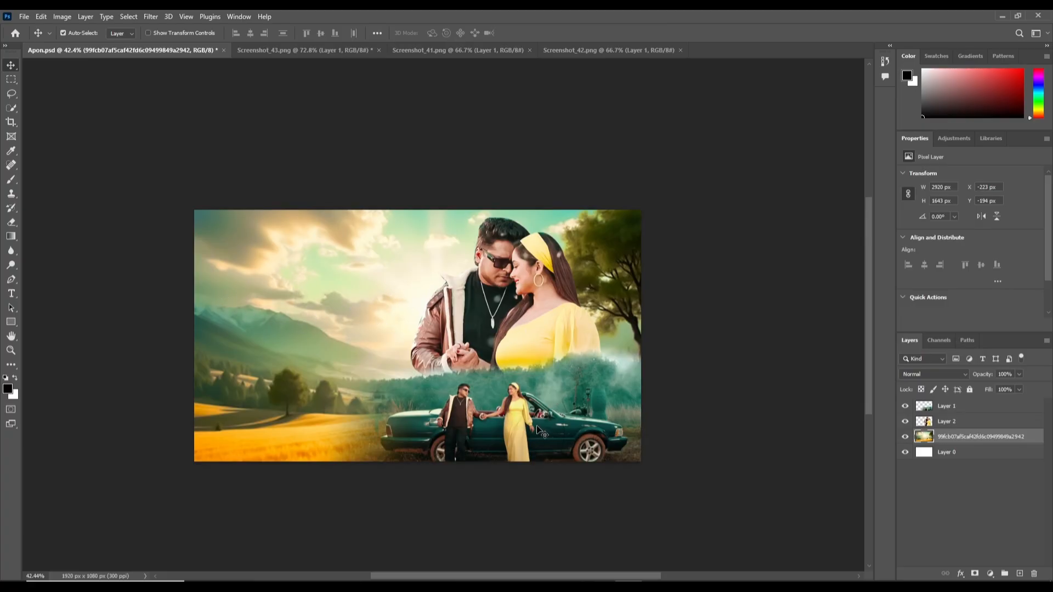
Step: Nudge the car scene slightly left and adjust its Color Mixer saturation in the Camera Raw Filter
click(515, 429)
mouse_move(511, 431)
mouse_down()
mouse_move(529, 433)
mouse_move(493, 442)
mouse_move(511, 445)
mouse_move(507, 429)
mouse_up()
click(156, 18)
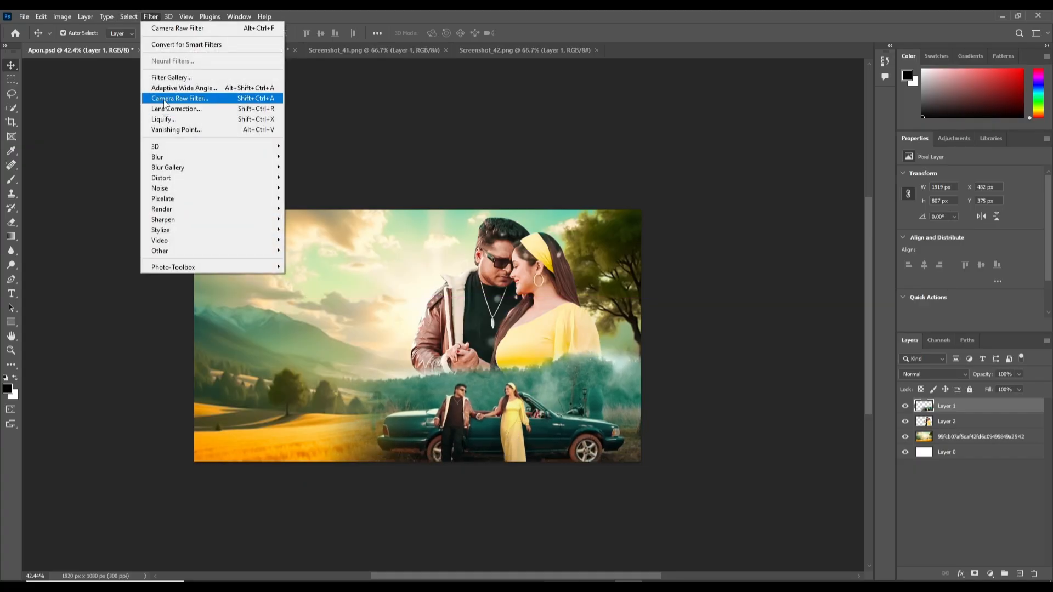
click(165, 99)
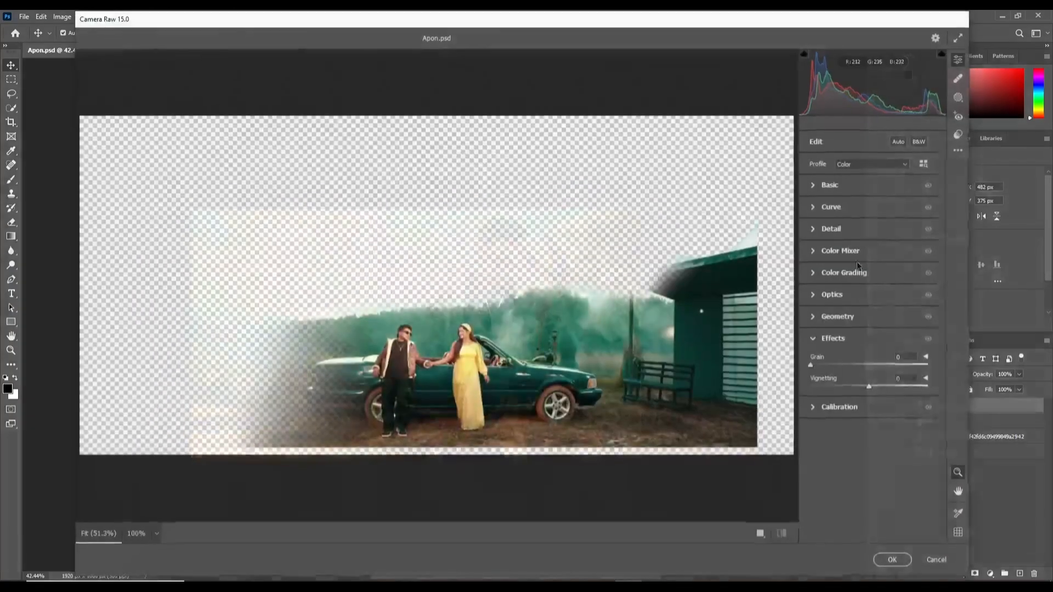
click(839, 252)
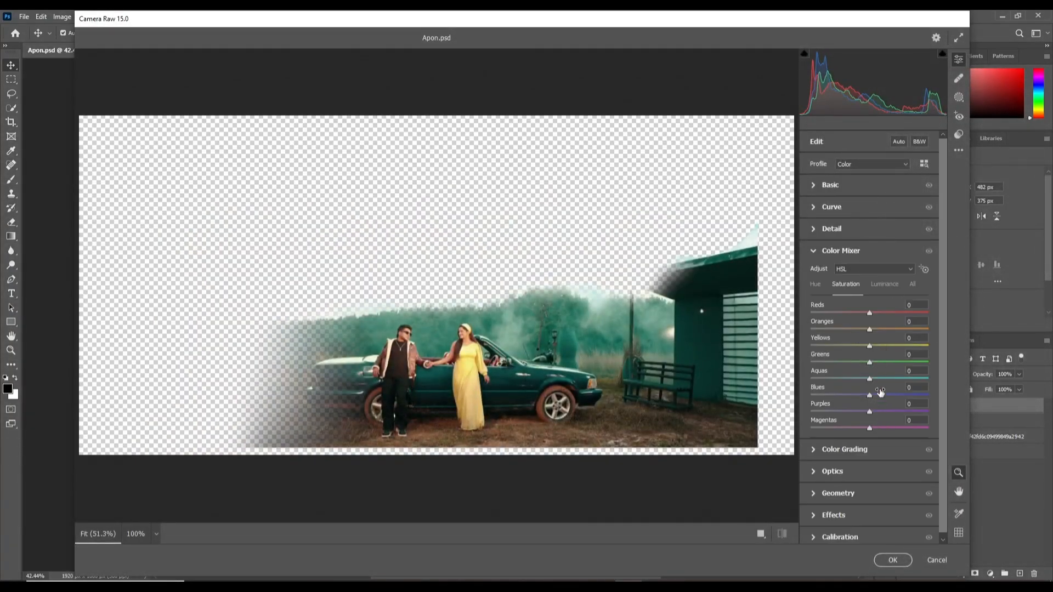
drag(874, 360, 902, 347)
Step: Adjust the car scene's Basic tones with slightly higher whites, lower blacks and more texture, apply the filter and save the document
click(830, 185)
drag(868, 305, 884, 321)
drag(869, 338, 875, 338)
drag(869, 354, 859, 354)
drag(869, 381, 887, 382)
click(883, 556)
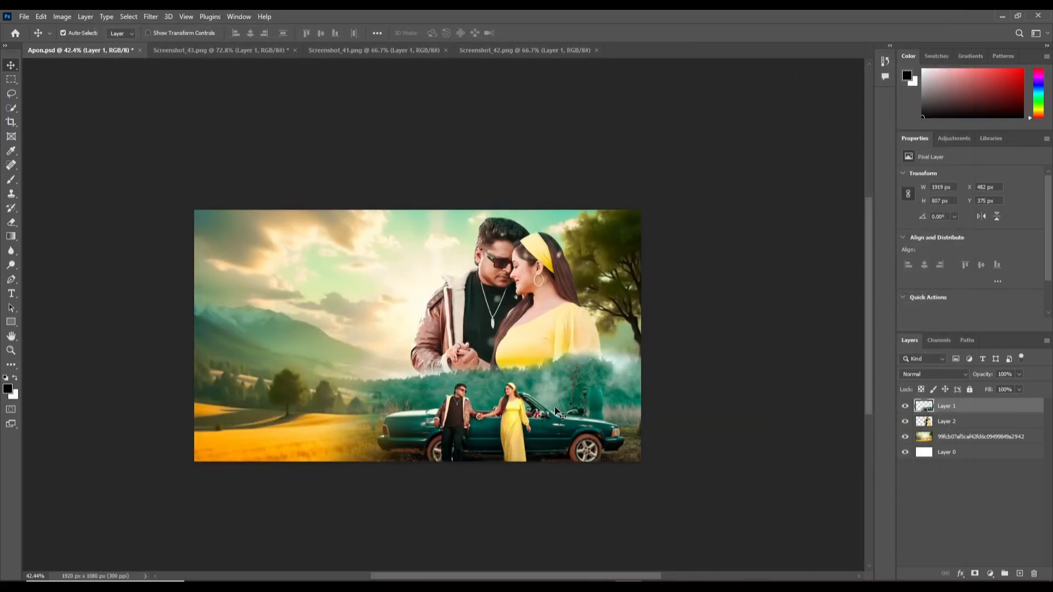
key(ctrl+s)
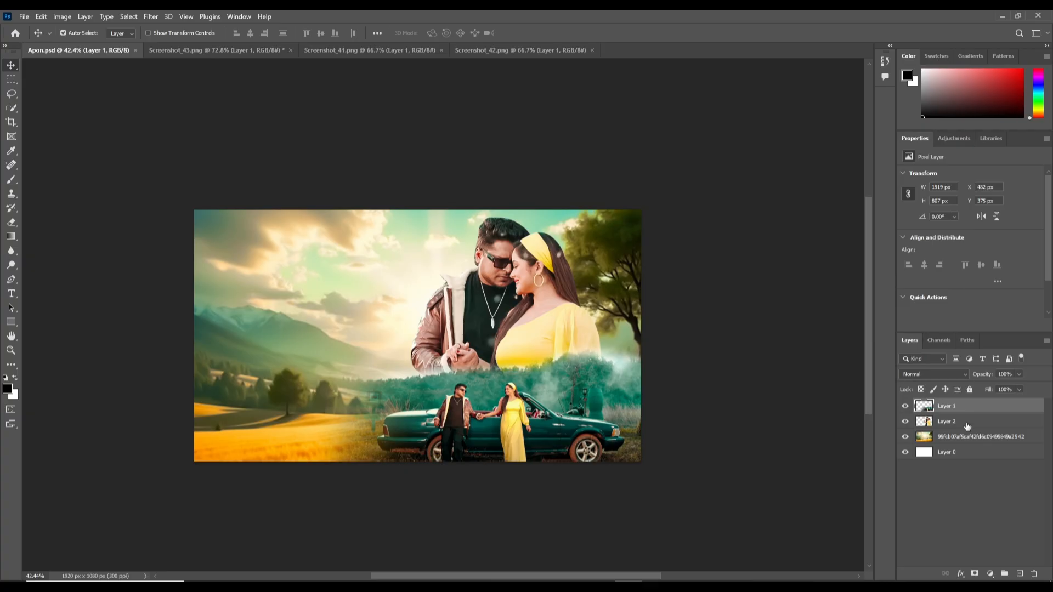
Step: Add a new empty layer above Layer 1, the car scene
click(966, 444)
click(969, 420)
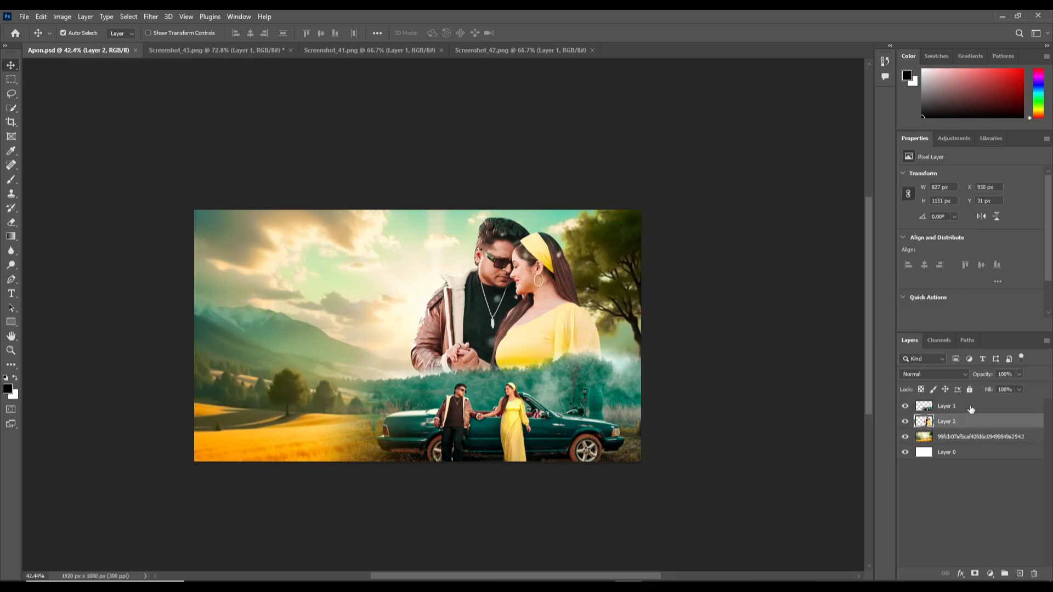
click(971, 407)
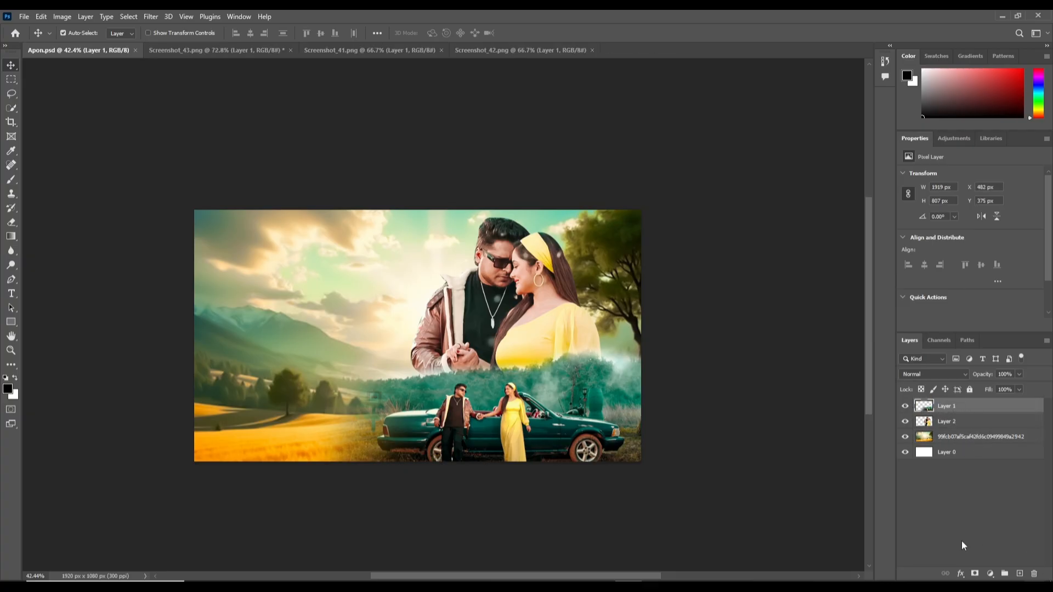
click(1019, 574)
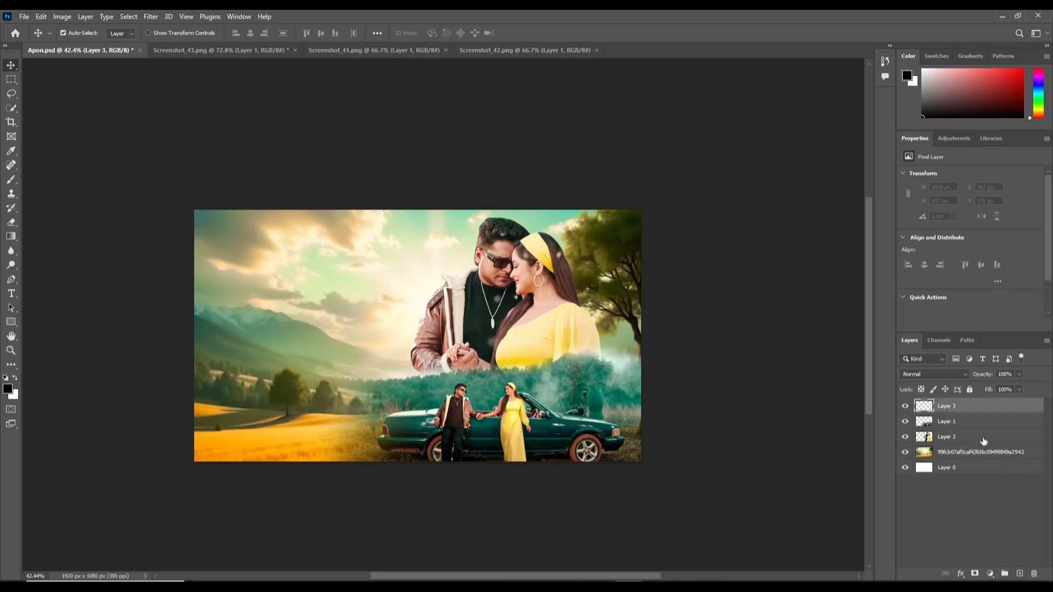
Step: Set the foreground colour to white
click(8, 388)
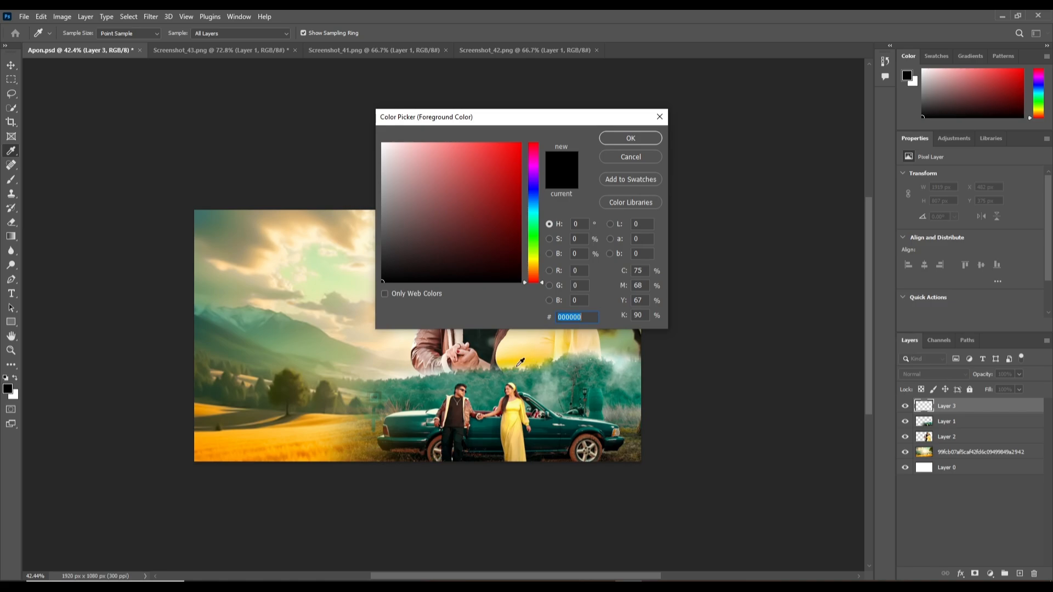
click(410, 373)
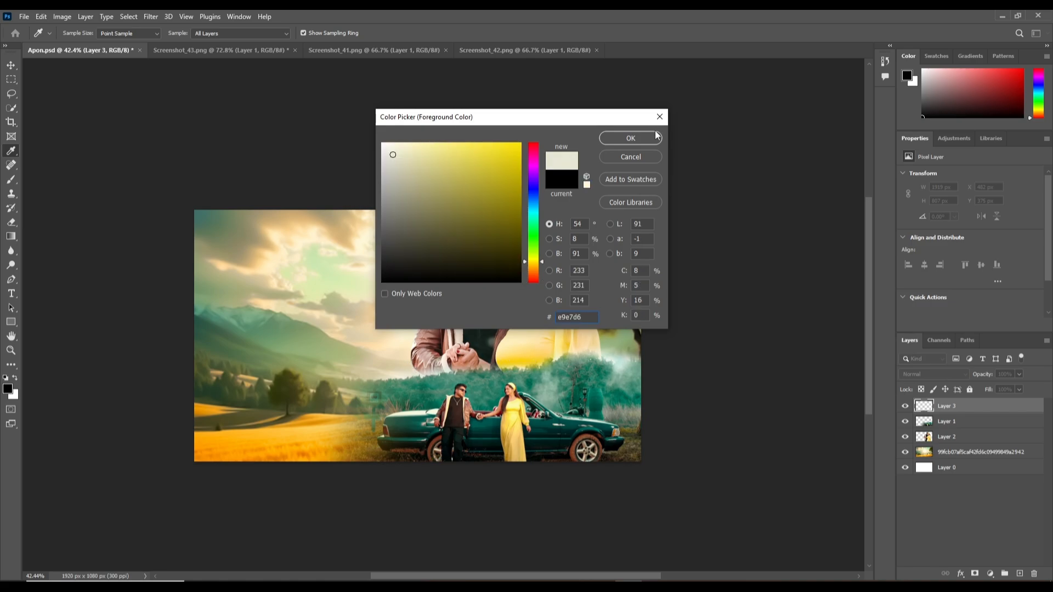
click(630, 138)
key(v)
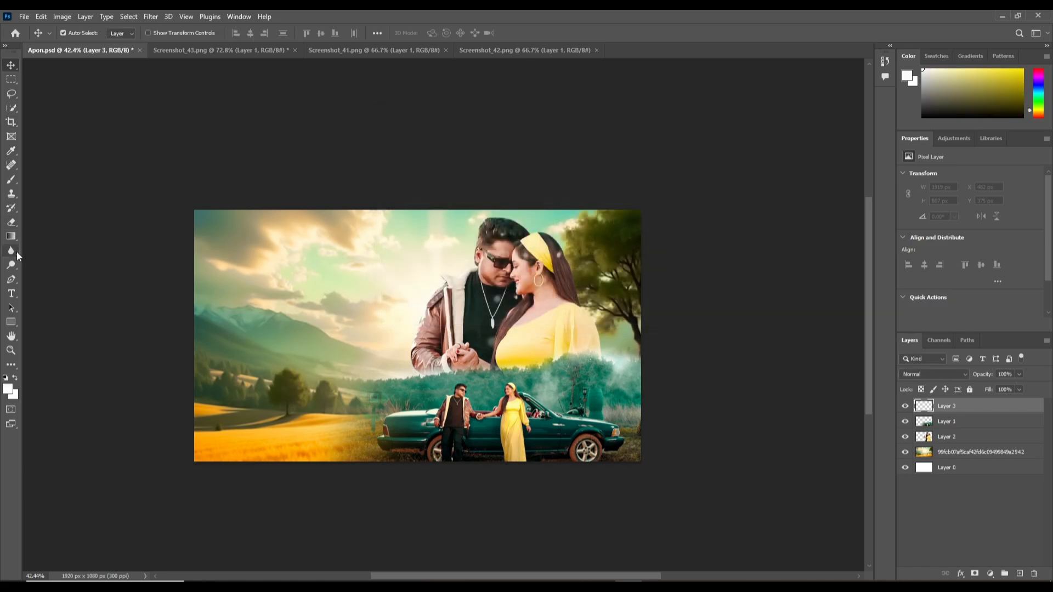
Step: Paint one soft white dab on Layer 3 over the couple by the car, using an 1100 px brush at 0% hardness
click(11, 180)
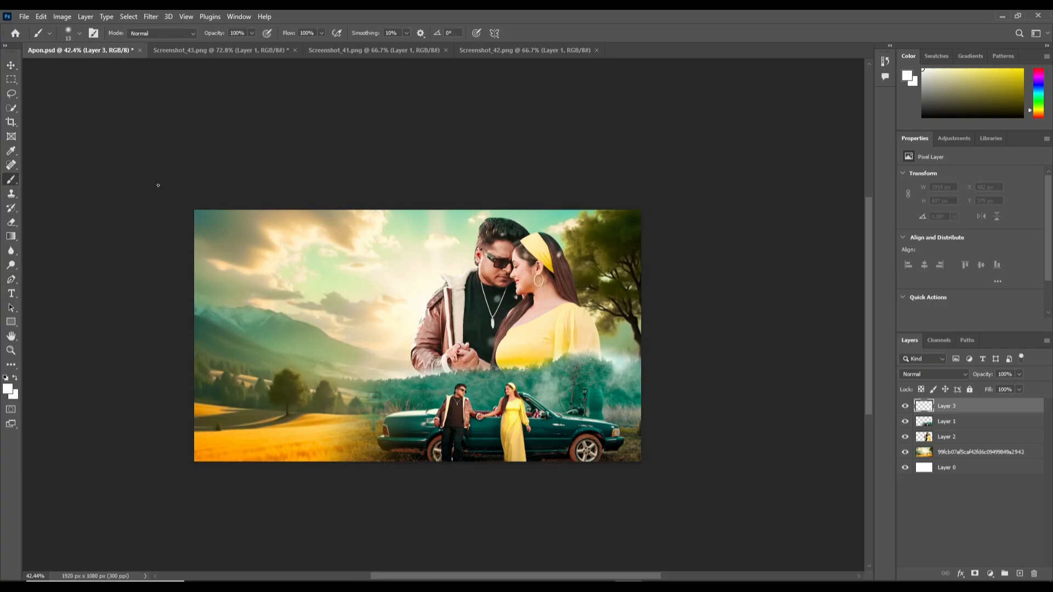
click(79, 32)
drag(93, 67, 97, 65)
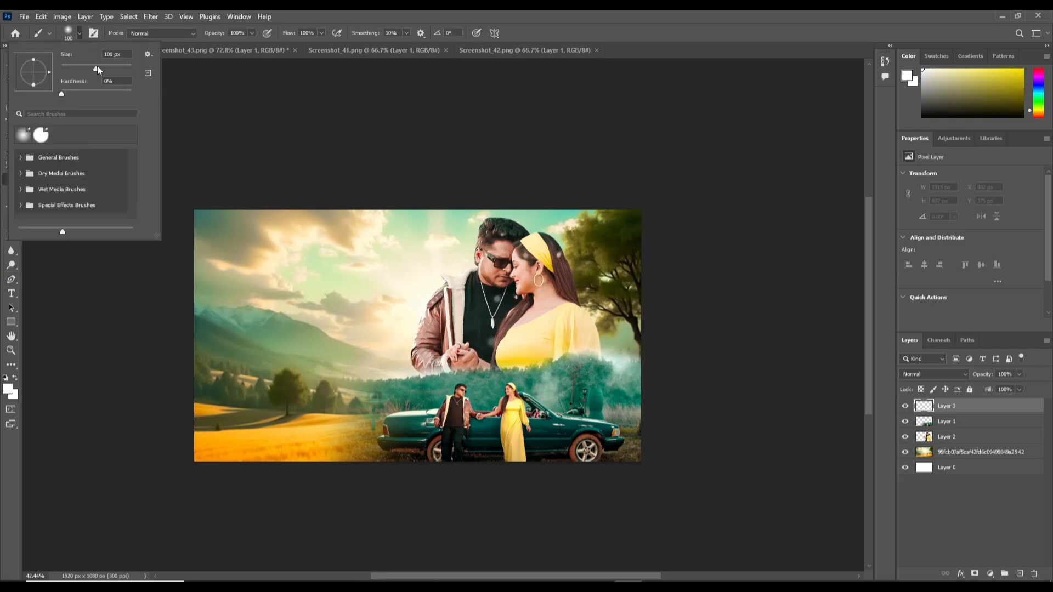
click(351, 11)
key(bracketright)
key(bracketright)
key(bracketright)
key(bracketright)
key(bracketright)
key(bracketright)
key(bracketright)
key(bracketright)
key(bracketright)
key(bracketright)
key(bracketright)
key(bracketright)
key(bracketright)
key(bracketright)
click(498, 421)
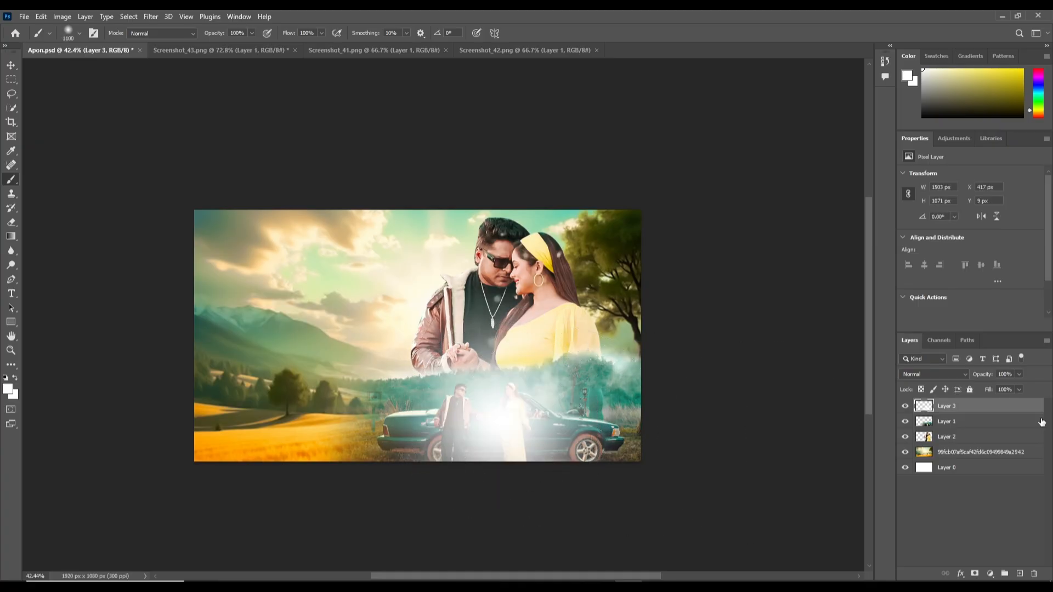
Step: Place Layer 3 beneath Layer 1 and transform its white glow to about 2015 x 1436 px, shifted up over the large couple
drag(971, 410, 962, 428)
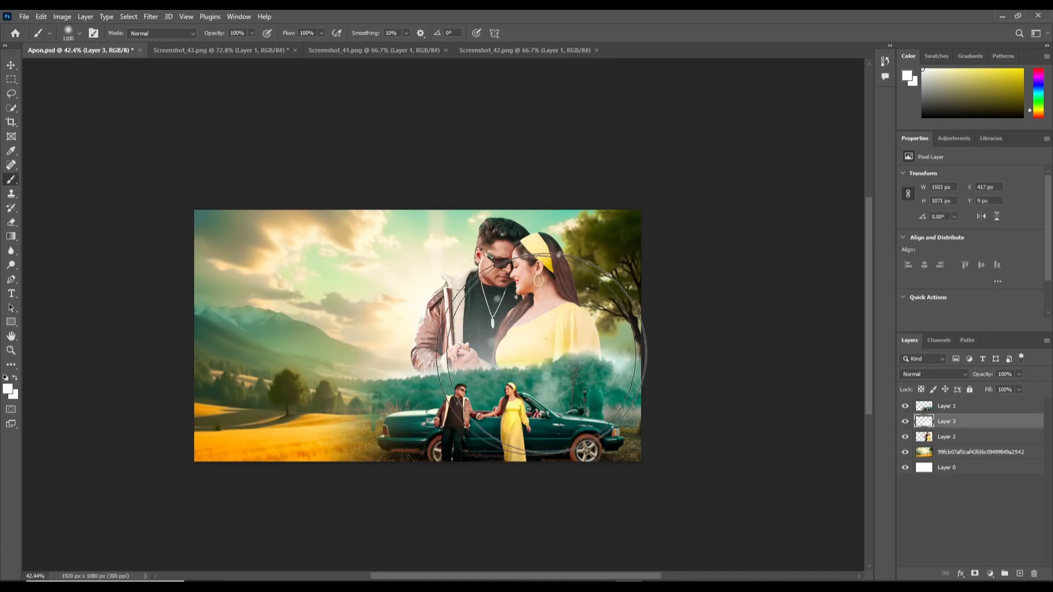
key(ctrl+t)
mouse_move(452, 257)
mouse_down()
mouse_move(450, 195)
mouse_move(448, 247)
mouse_up()
drag(467, 198, 466, 113)
mouse_move(586, 303)
mouse_down()
mouse_move(587, 340)
mouse_move(585, 329)
mouse_up()
key(Return)
key(b)
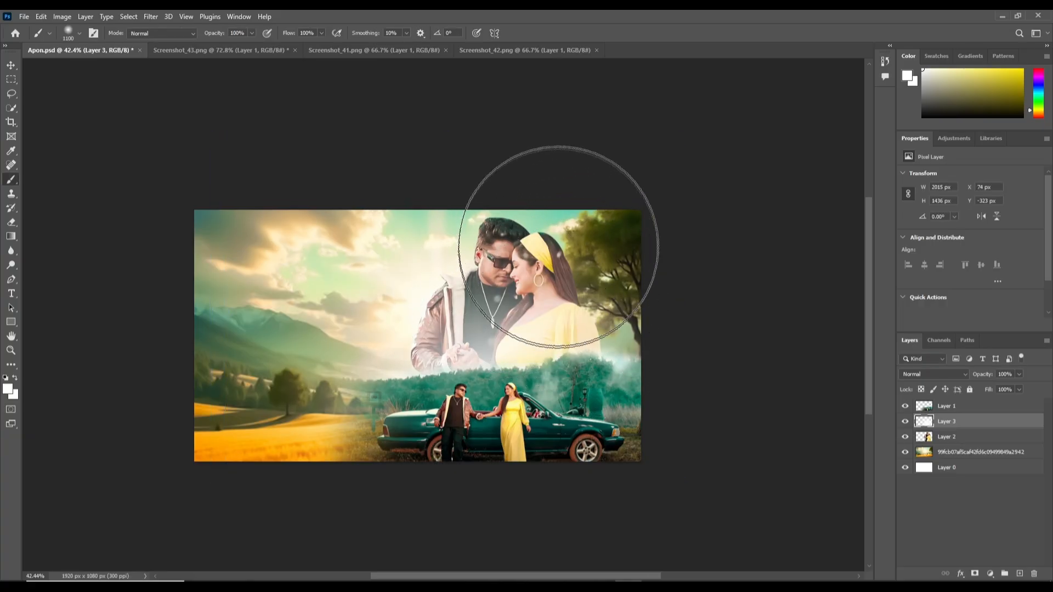
Step: Erase the excess white glow over the large couple on Layer 3 with a soft 900 px eraser
click(953, 439)
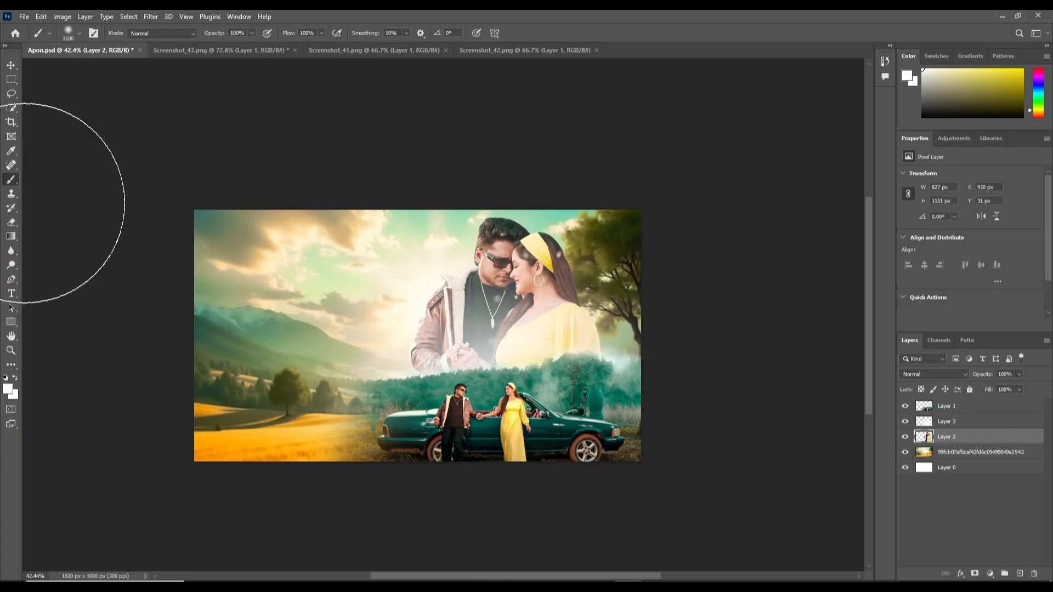
click(1008, 420)
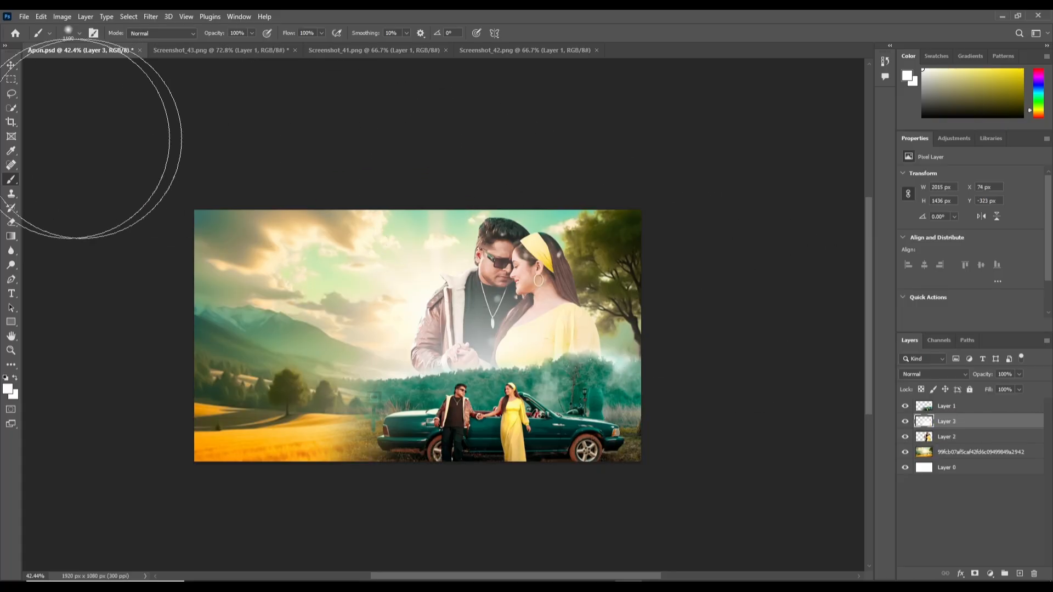
click(12, 222)
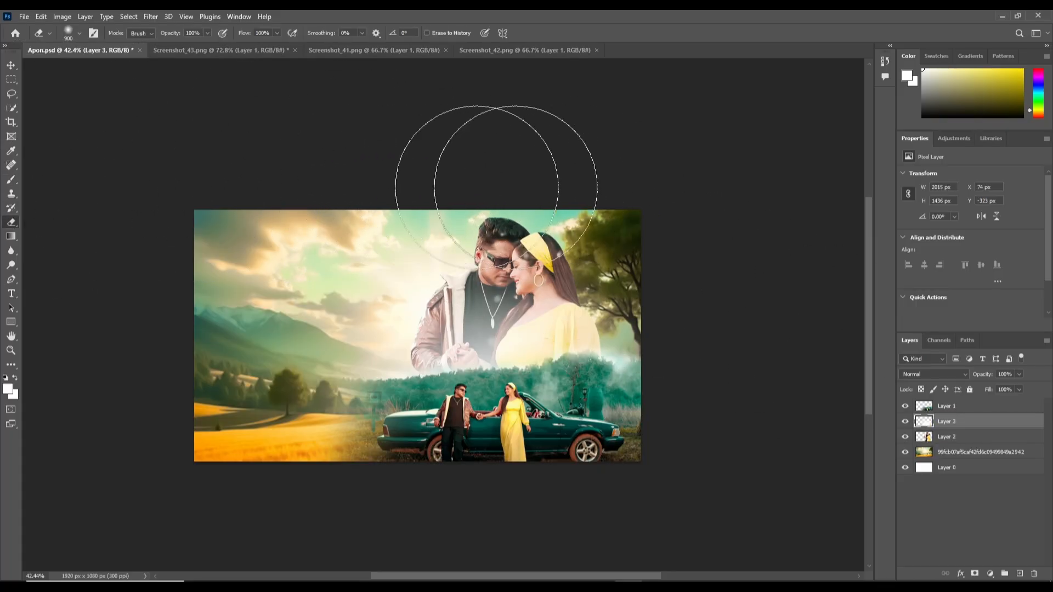
mouse_move(590, 198)
mouse_down()
mouse_move(482, 236)
mouse_move(318, 250)
mouse_up()
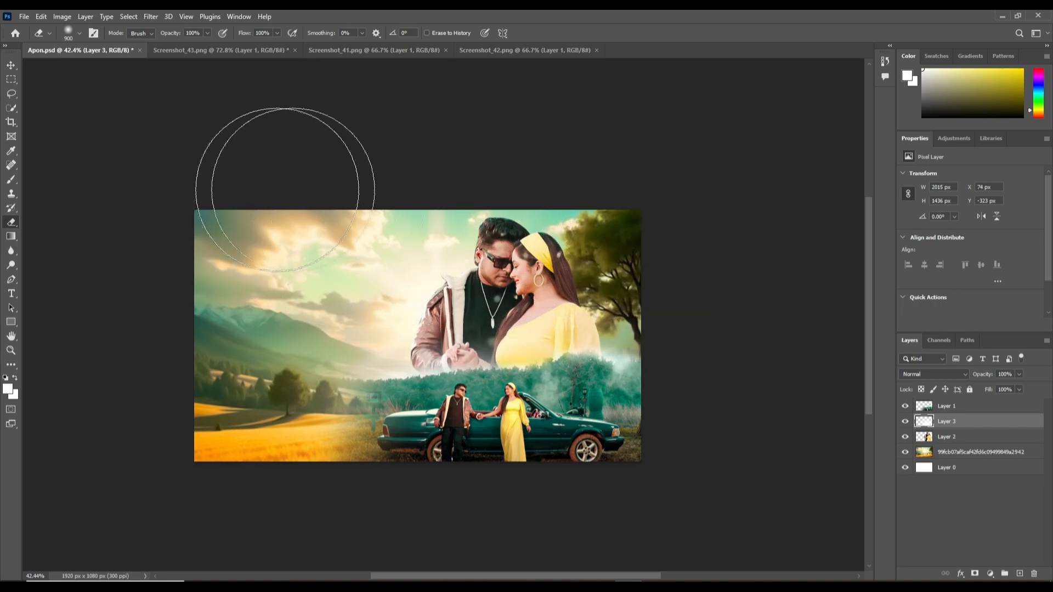
Step: Add an empty layer above Layer 3 and sample the golden field as the foreground colour, ffba1e
click(1020, 574)
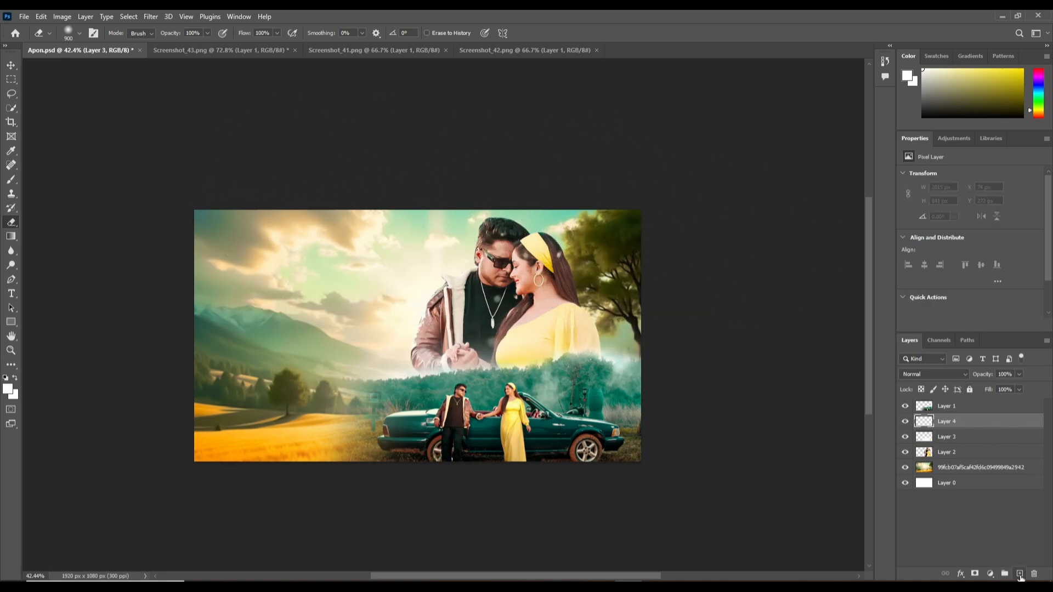
click(7, 388)
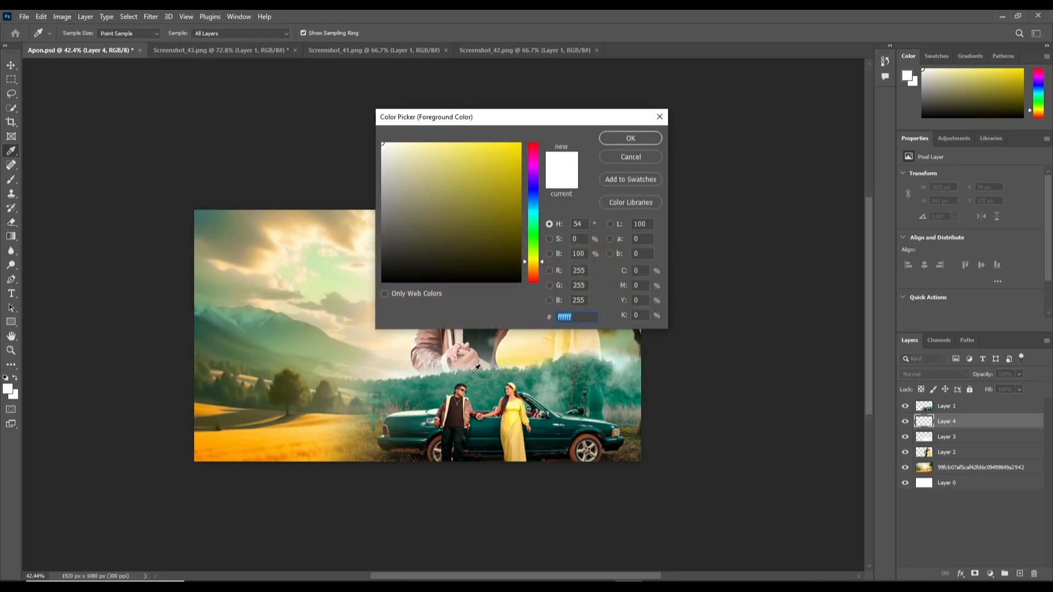
click(307, 442)
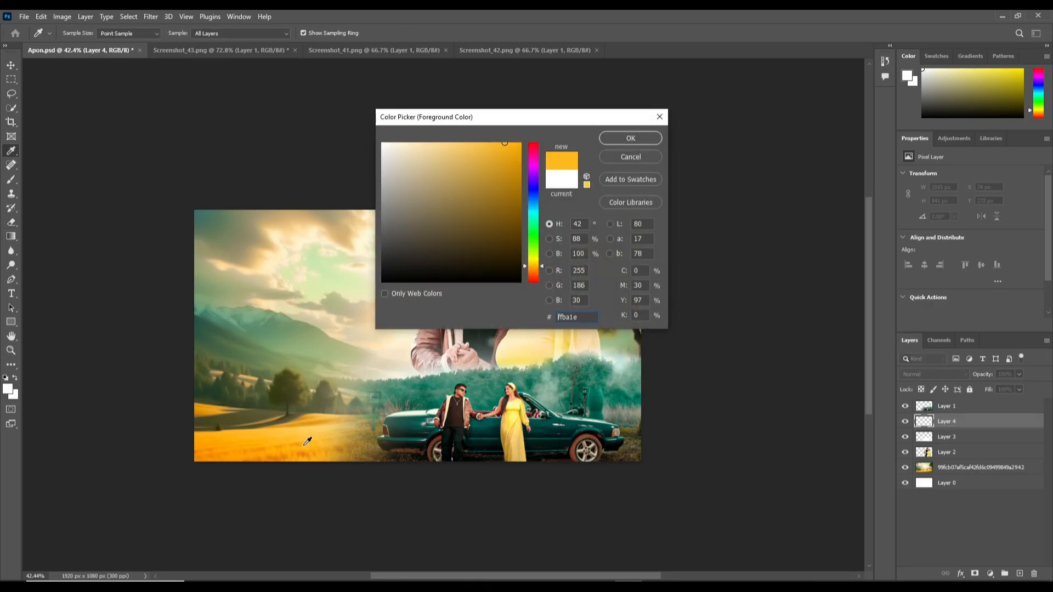
click(643, 140)
Step: Paint a golden haze on Layer 4 across the large couple's lower edge above the tree line, using a soft 600 px brush
click(11, 179)
scroll(524, 404, up, 2)
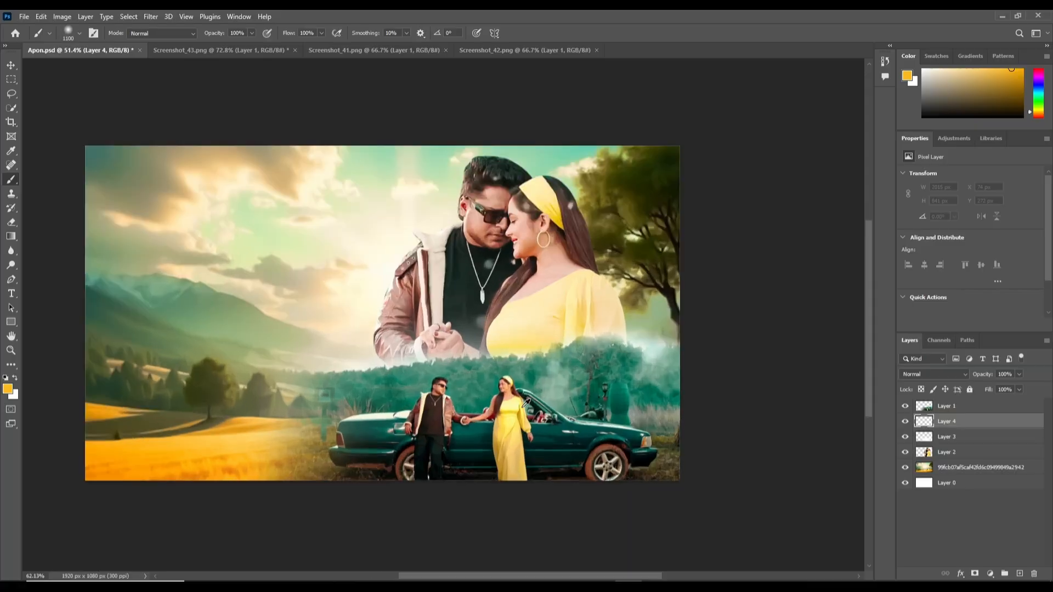
scroll(524, 404, up, 1)
key(bracketleft)
key(bracketleft)
key(bracketleft)
key(bracketleft)
key(bracketleft)
key(bracketleft)
key(bracketleft)
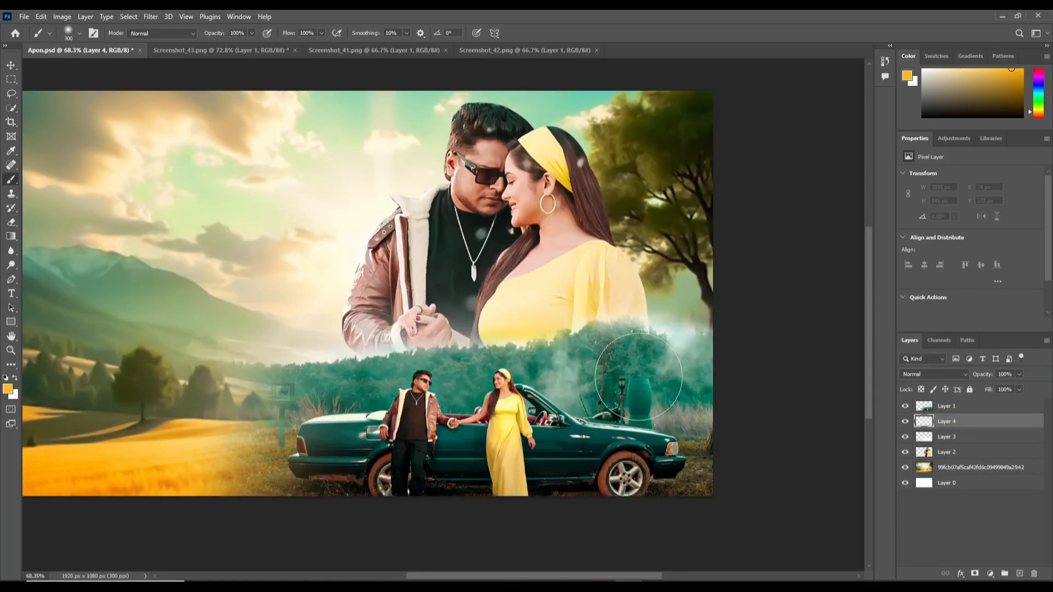
key(bracketright)
key(bracketright)
mouse_move(698, 340)
mouse_down()
mouse_move(603, 356)
mouse_move(449, 350)
mouse_move(320, 373)
mouse_move(282, 353)
mouse_up()
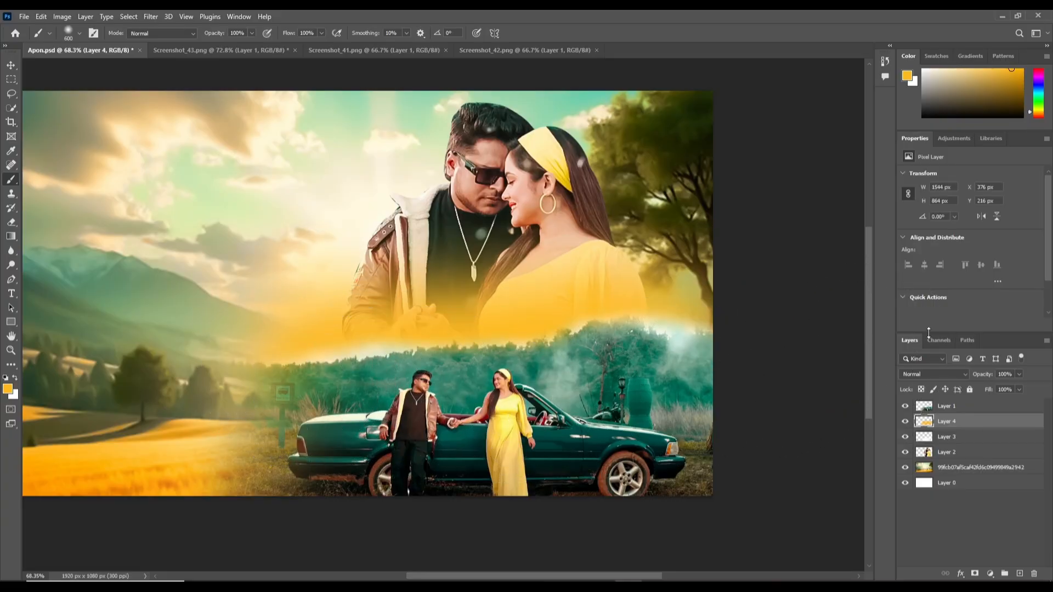
Step: Move the golden haze on Layer 4 down about 100 px and save the document
key(ctrl+t)
drag(553, 359, 554, 387)
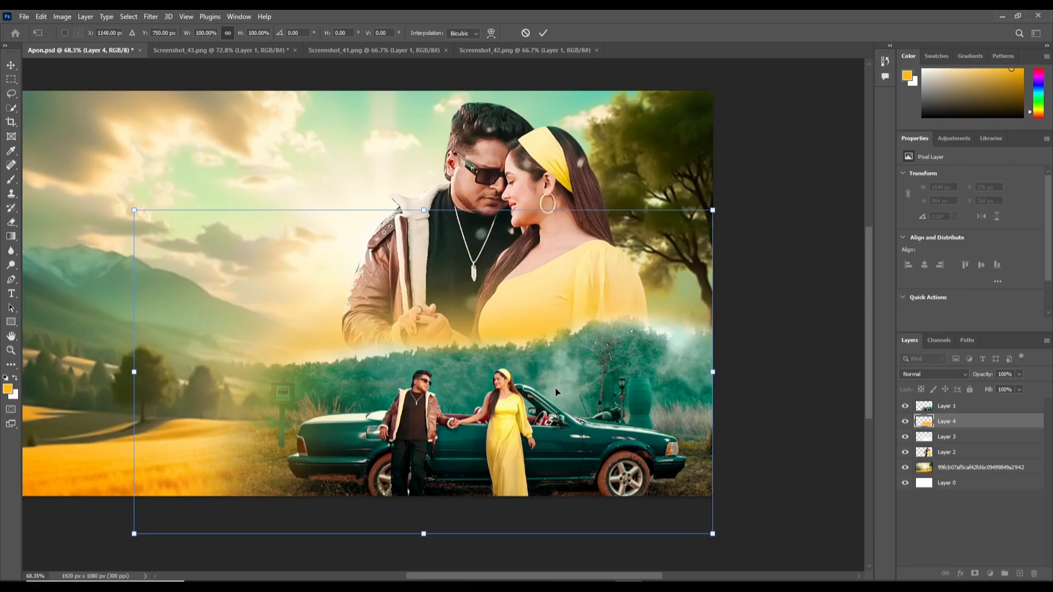
key(Return)
key(b)
scroll(584, 247, down, 2)
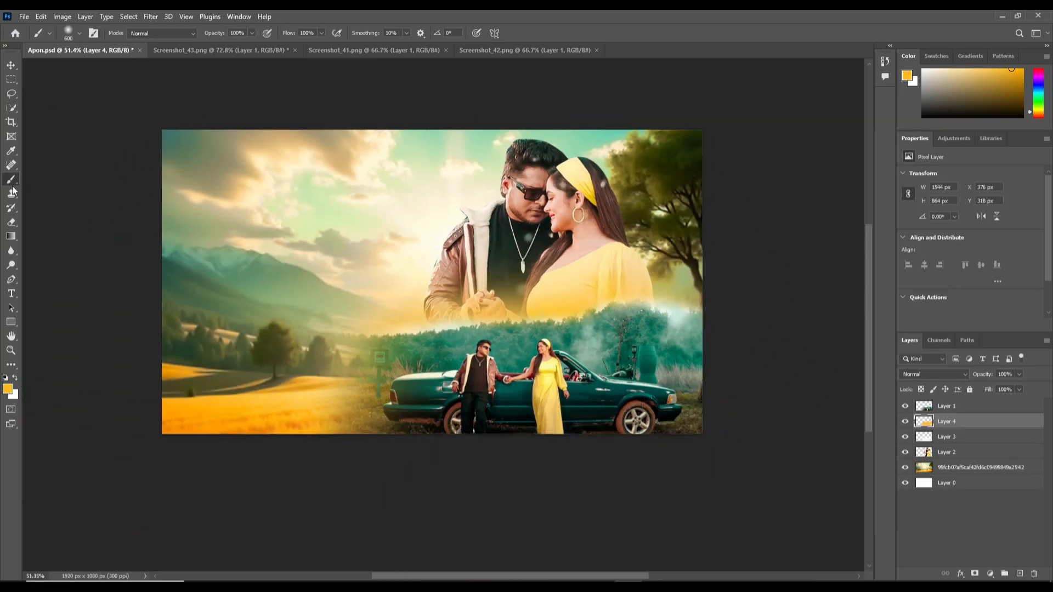
click(11, 224)
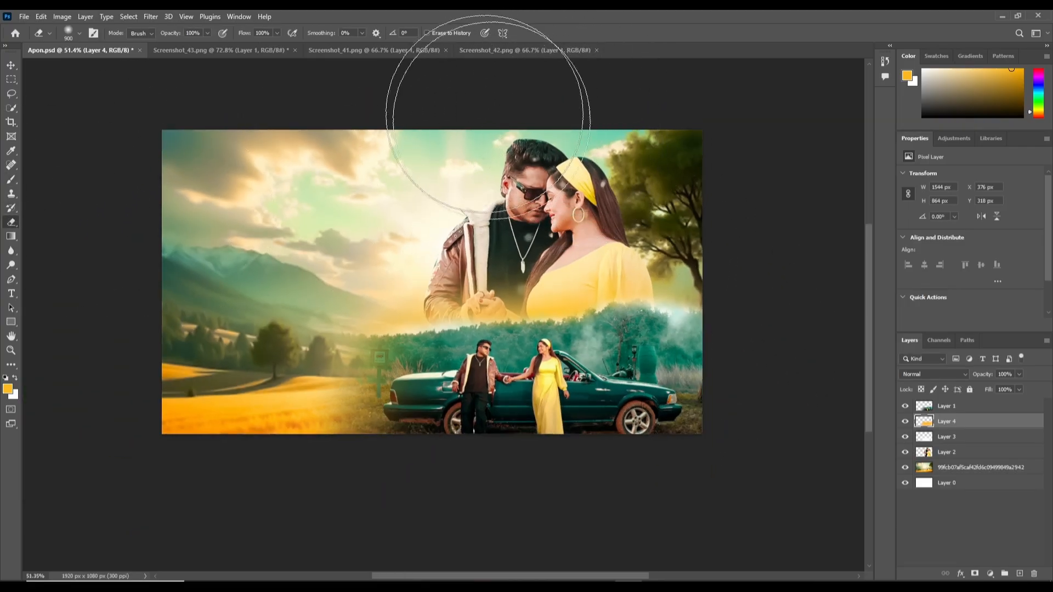
key(ctrl+s)
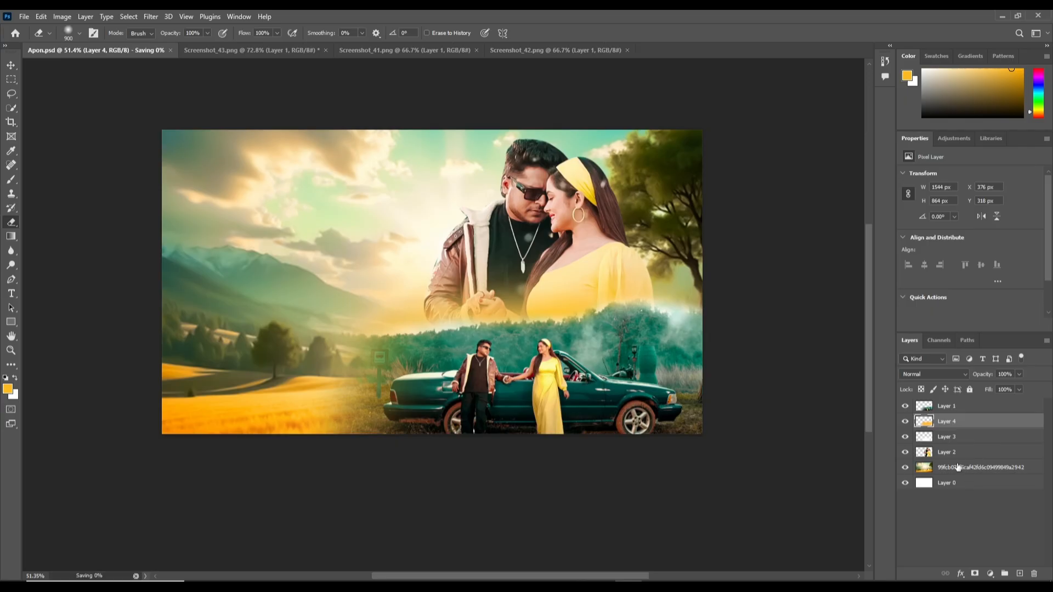
scroll(483, 280, down, 1)
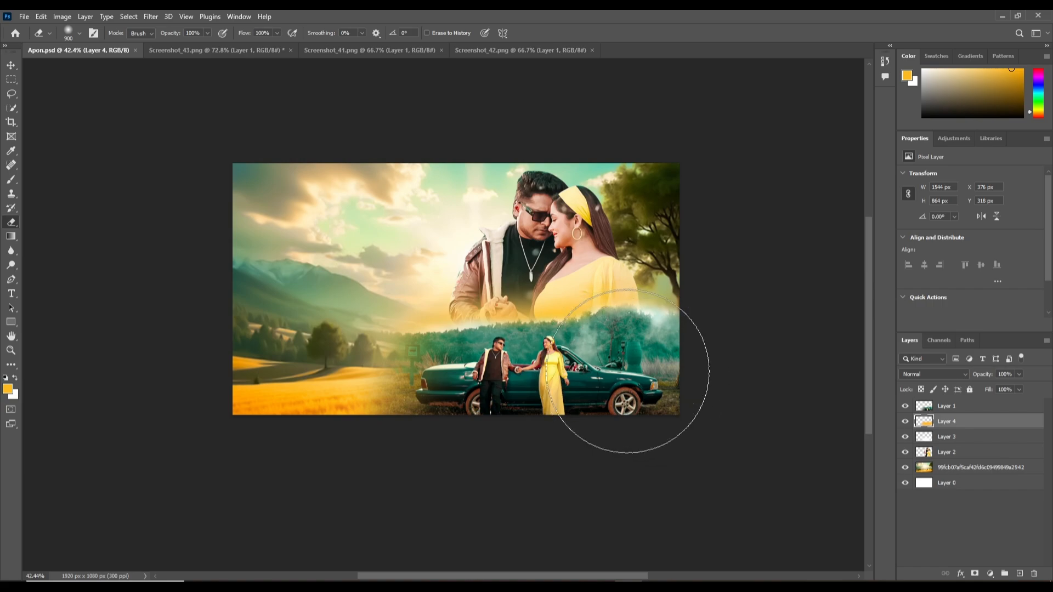
Step: Darken the landscape layer with Curves, lowering the midtones and moving the black point to input 29, output 0
click(12, 65)
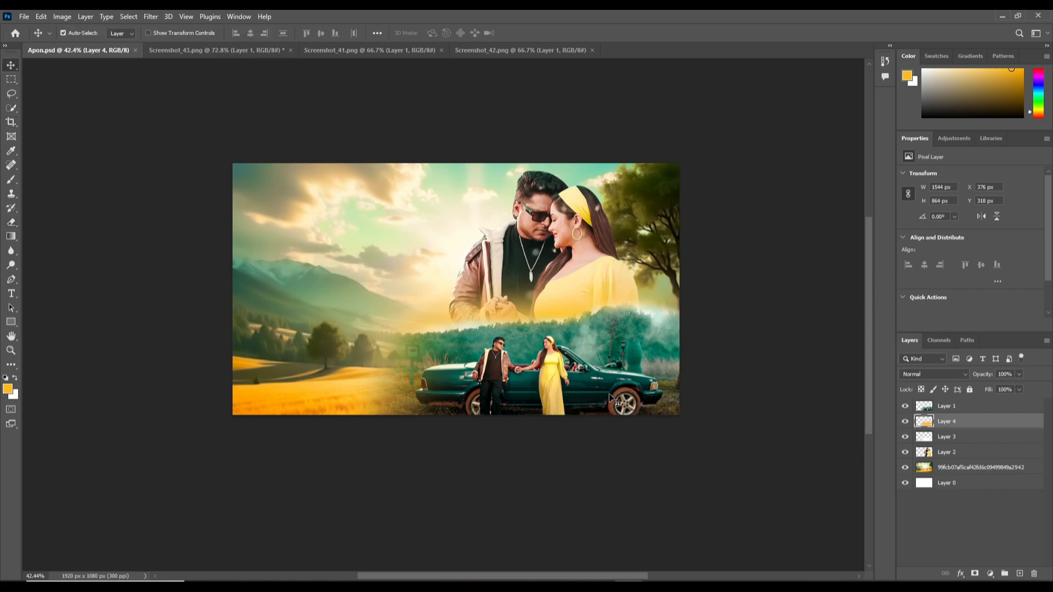
click(581, 353)
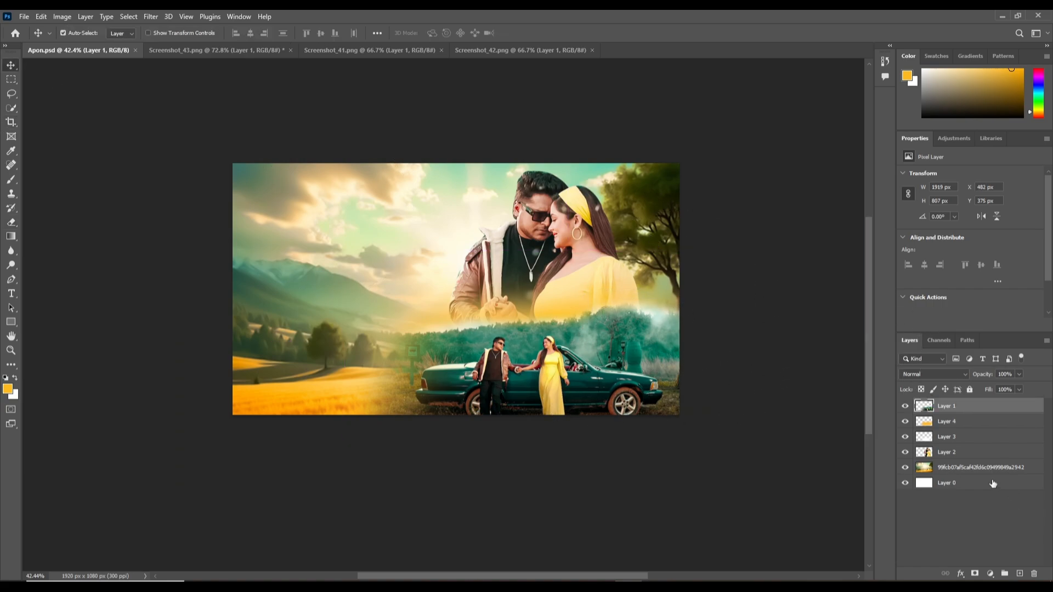
click(975, 469)
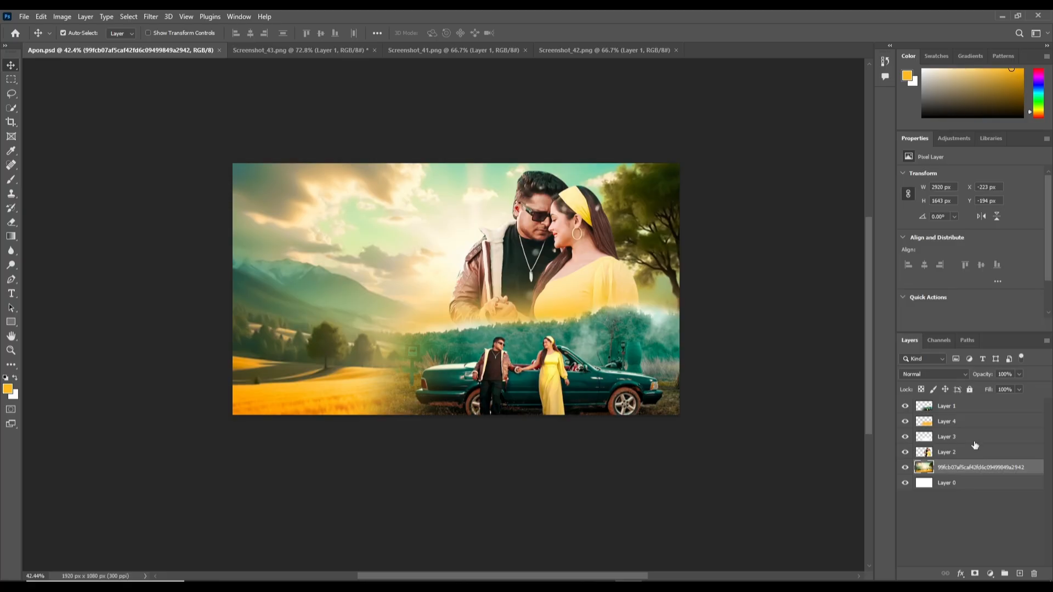
key(ctrl)
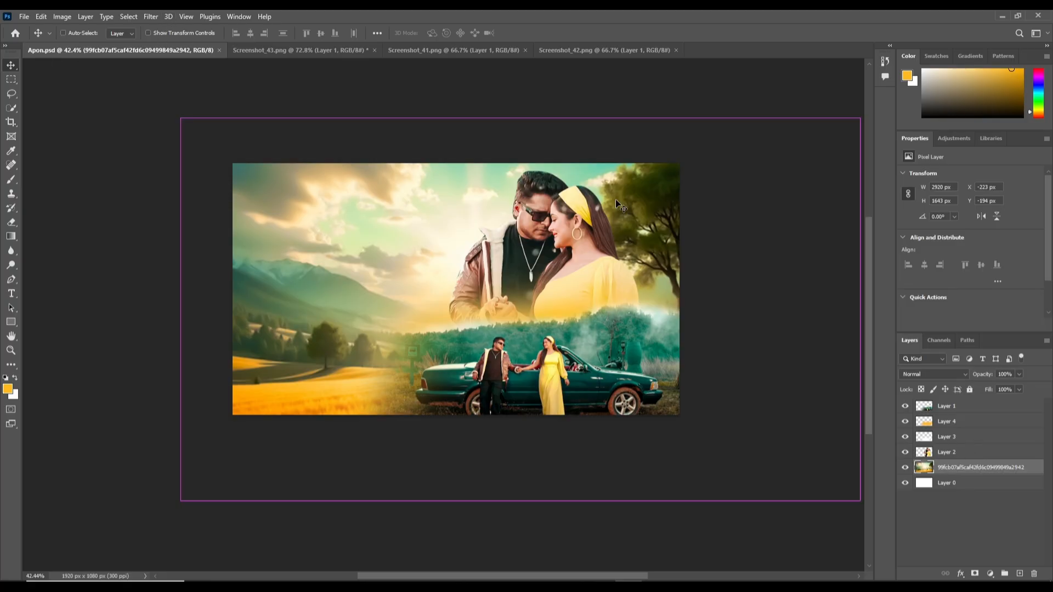
key(ctrl+m)
drag(557, 104, 868, 98)
drag(774, 221, 776, 234)
drag(705, 288, 720, 292)
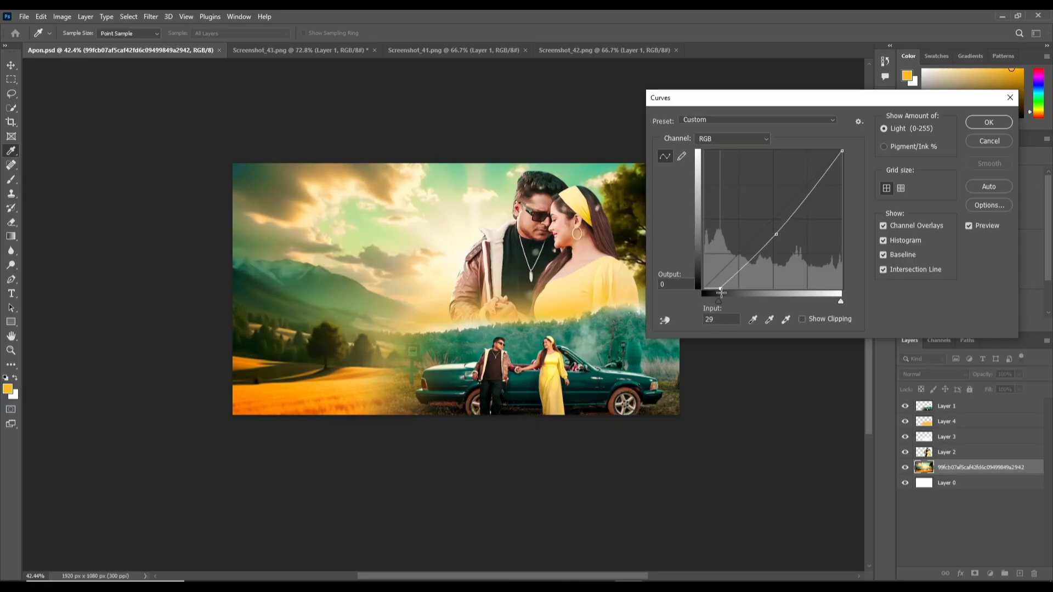
click(984, 123)
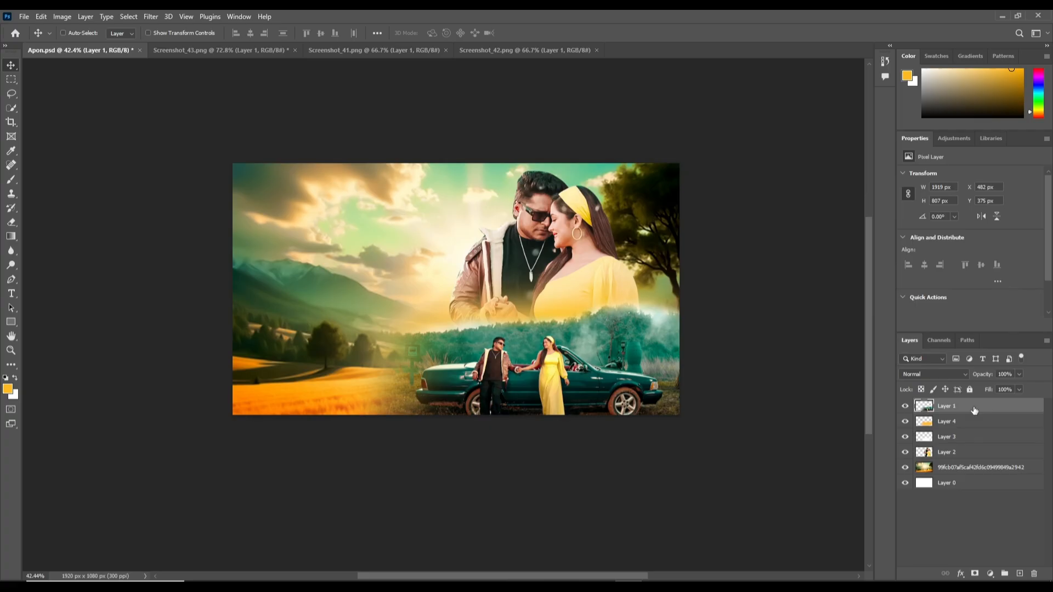
Step: Apply Curves to the car scene on Layer 1 with midtones at input 130, output 120 and a slightly raised black point, and save
key(ctrl+m)
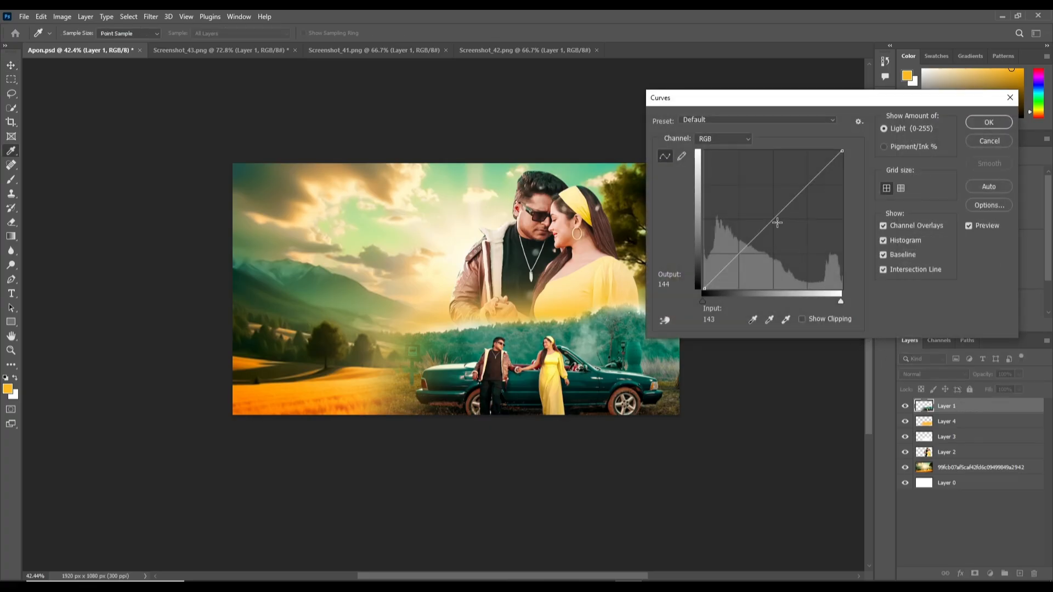
drag(776, 219, 775, 223)
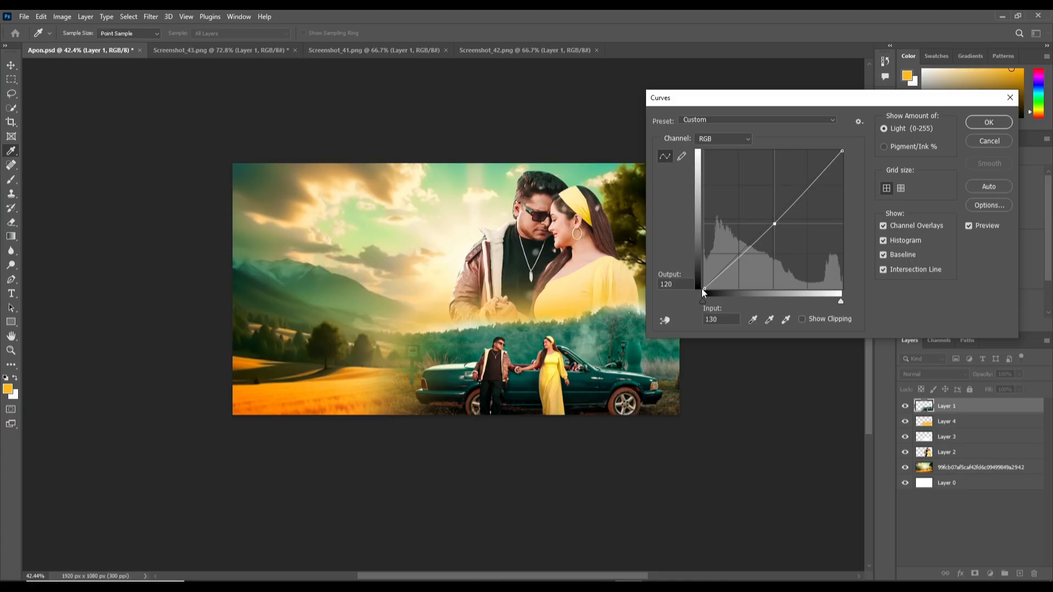
drag(705, 288, 708, 288)
click(988, 123)
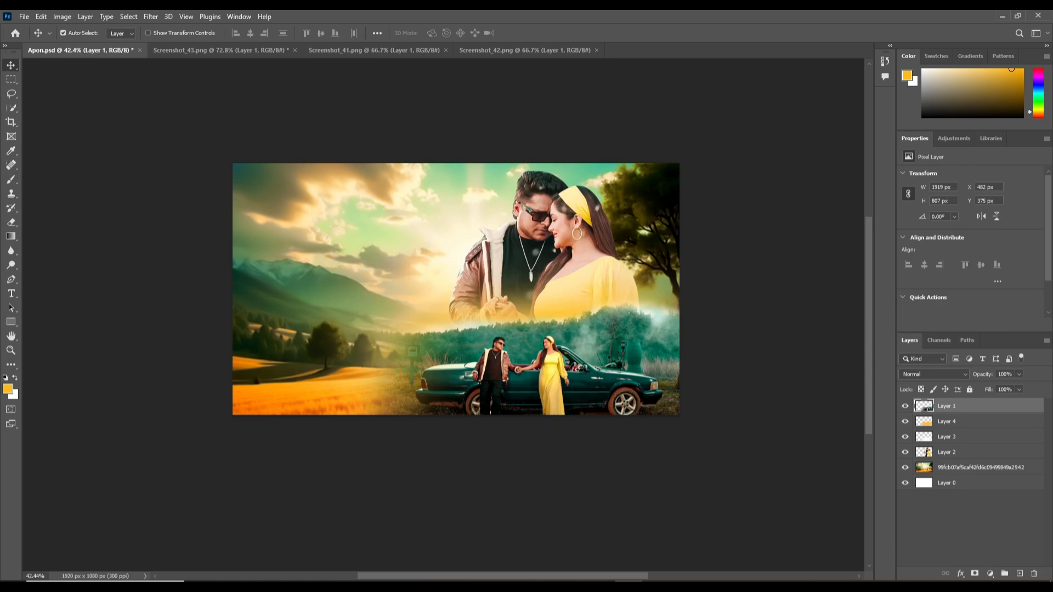
key(ctrl+s)
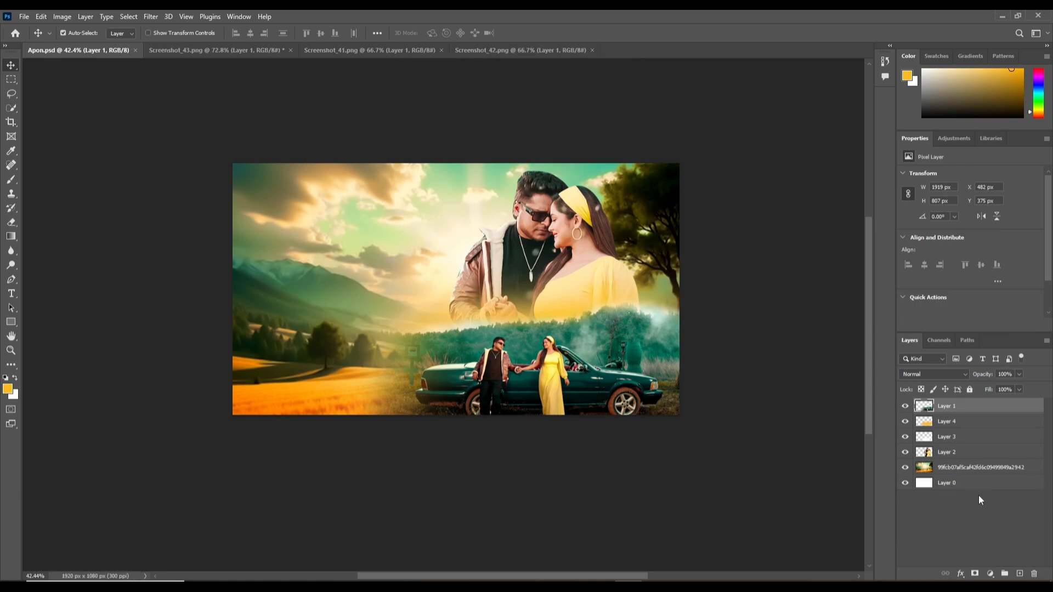
Step: Add a black Solid Color fill layer directly above the landscape layer and lower its opacity
click(956, 470)
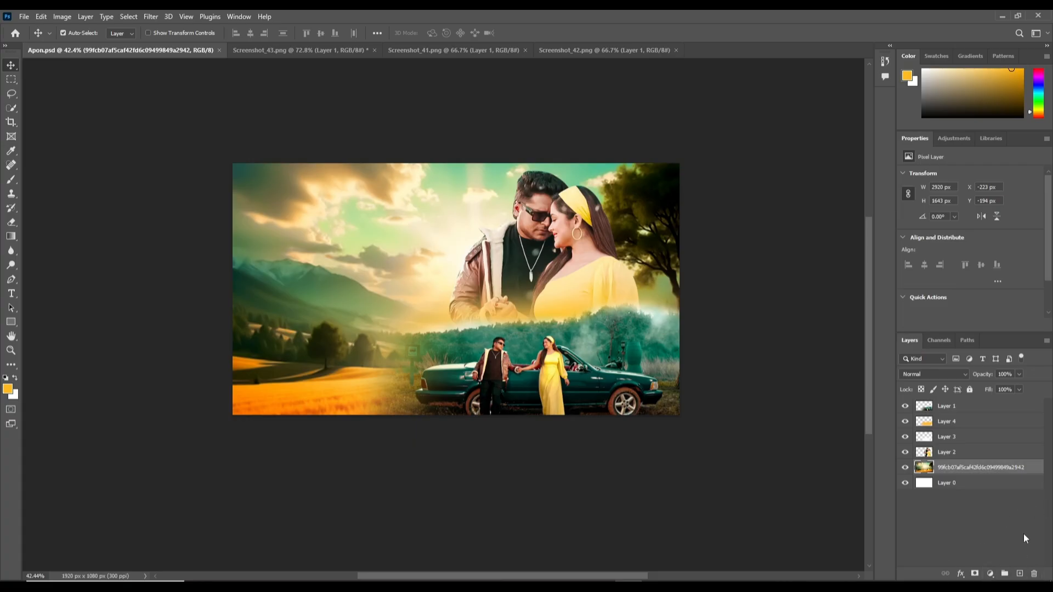
click(990, 573)
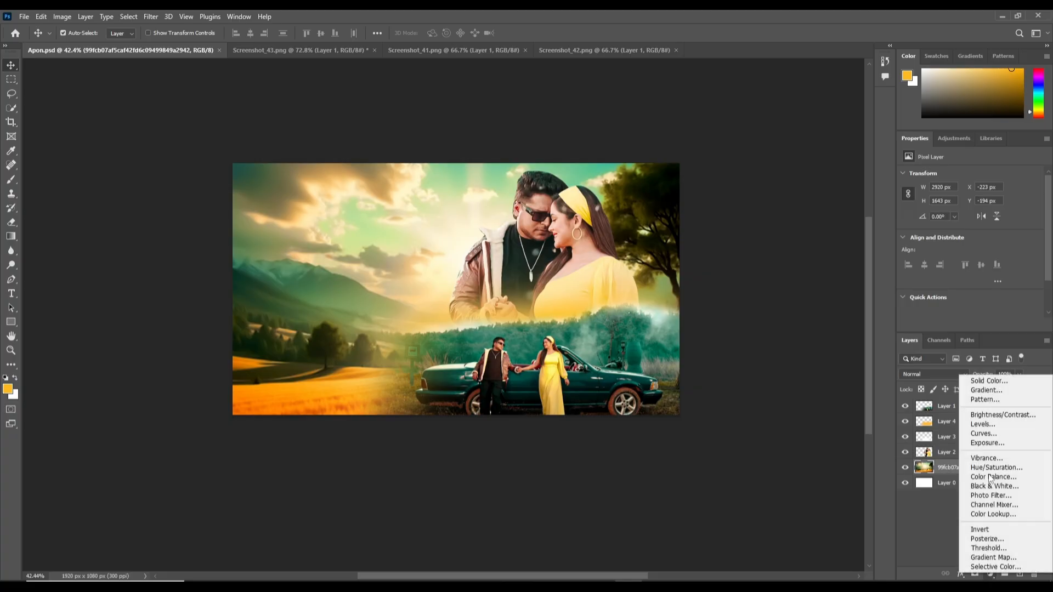
click(988, 380)
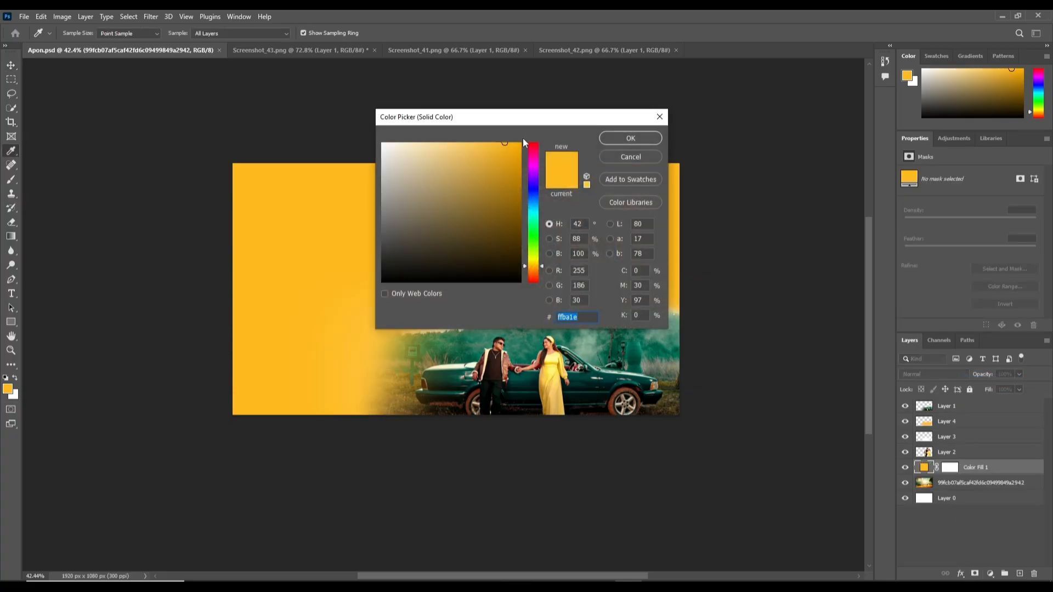
drag(530, 113, 697, 112)
drag(660, 258, 691, 285)
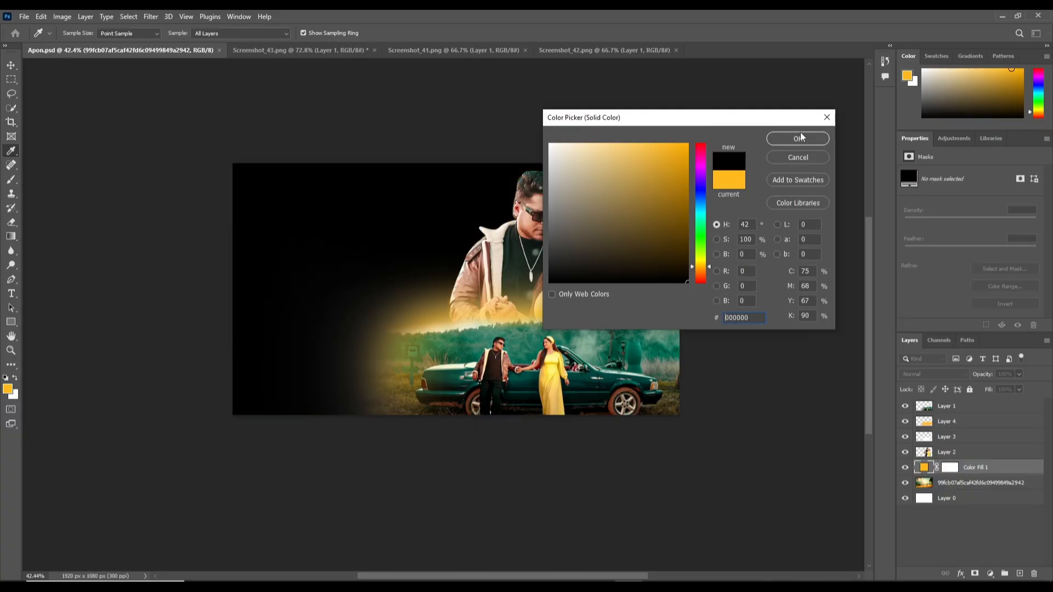
click(800, 135)
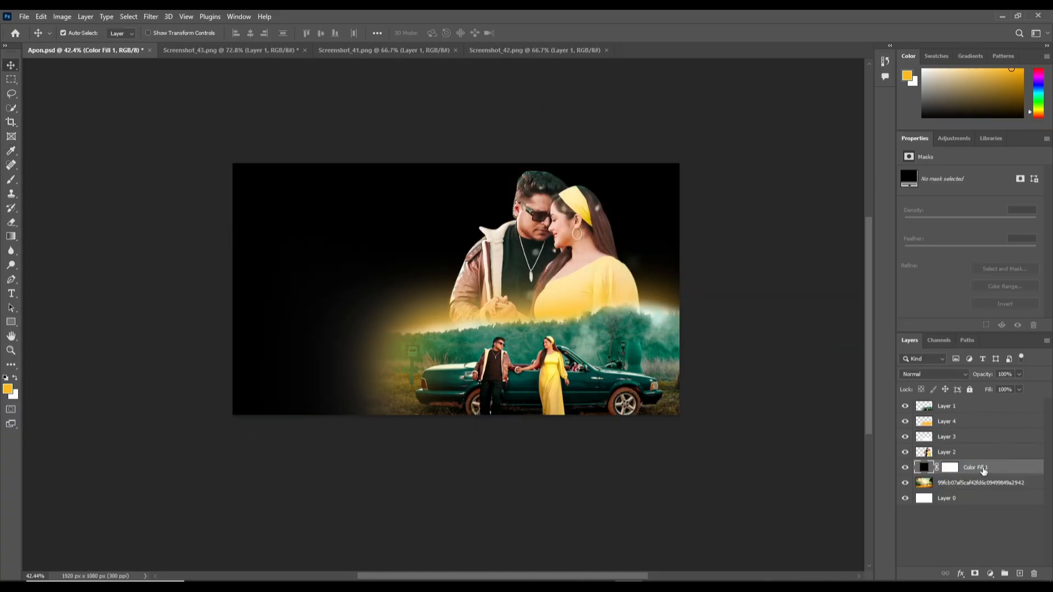
click(1018, 374)
drag(1005, 385, 978, 387)
Step: Recolor the fill layer to a muted green, about #457650, and set its opacity to 34%
click(926, 470)
double_click(925, 470)
click(655, 193)
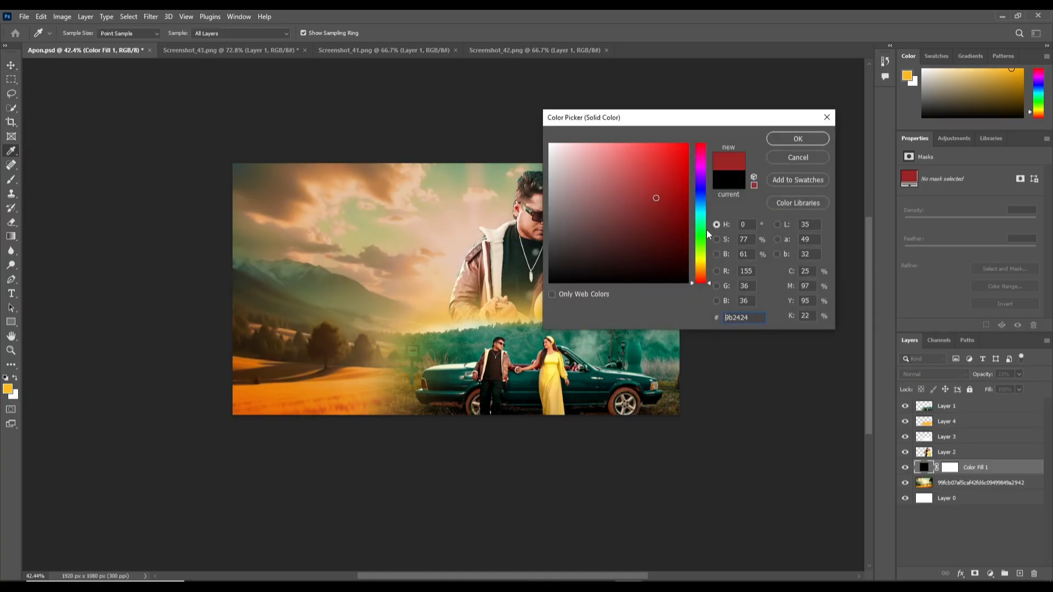
click(700, 211)
click(687, 144)
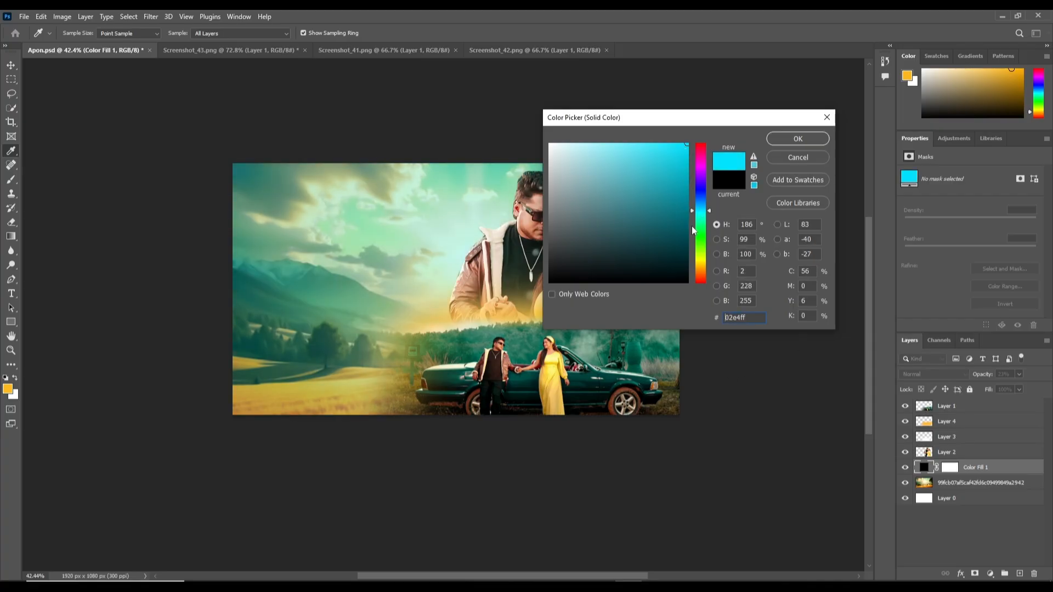
mouse_move(698, 213)
mouse_down()
mouse_move(699, 199)
mouse_move(704, 220)
mouse_up()
click(452, 341)
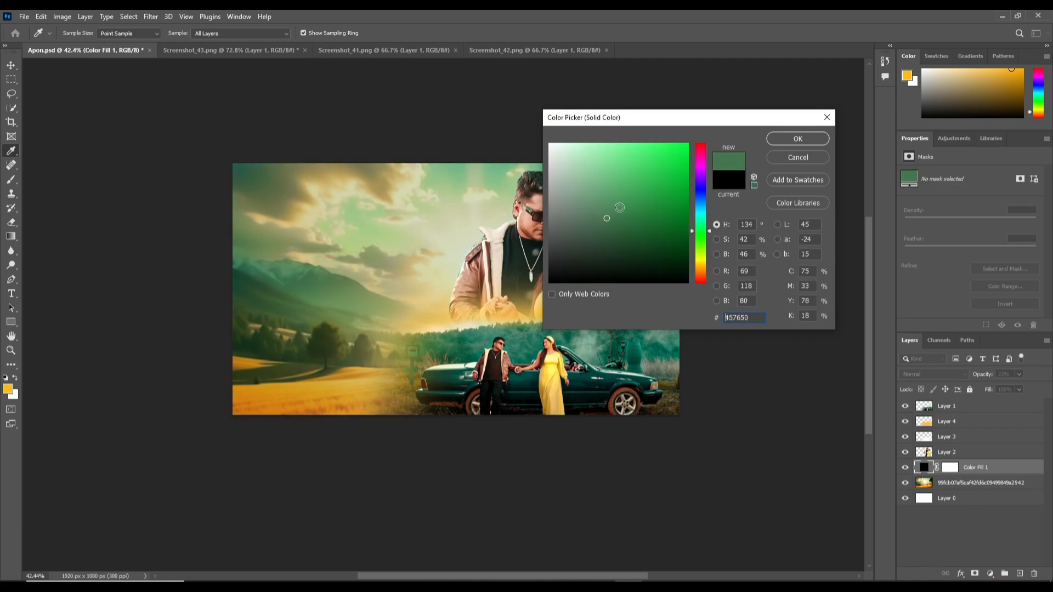
click(808, 137)
drag(1004, 387, 1016, 388)
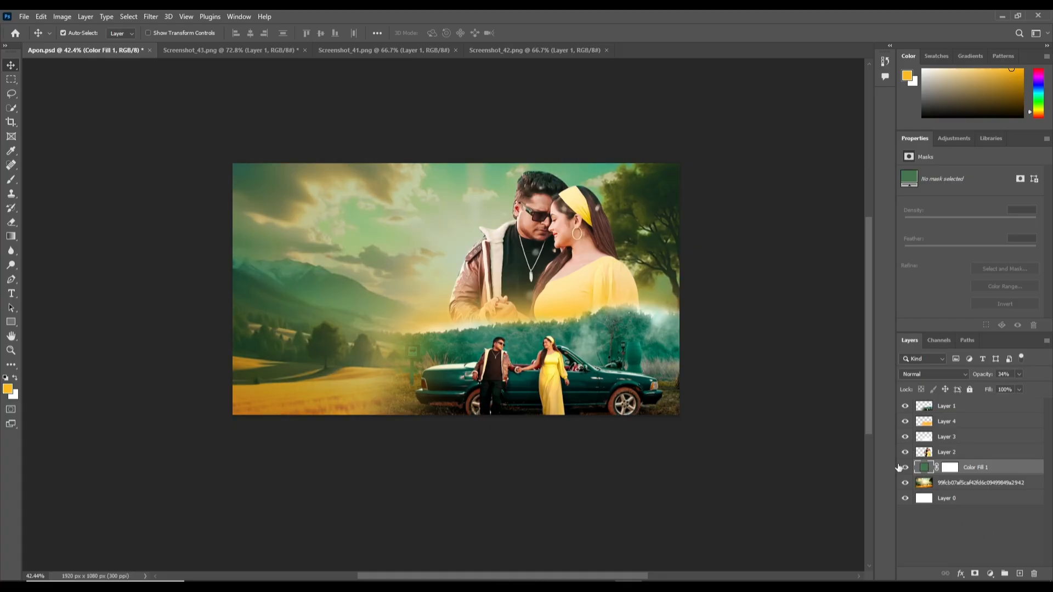
Step: Darken the fill layer's color to a deep green
double_click(923, 468)
drag(610, 229, 614, 241)
click(798, 138)
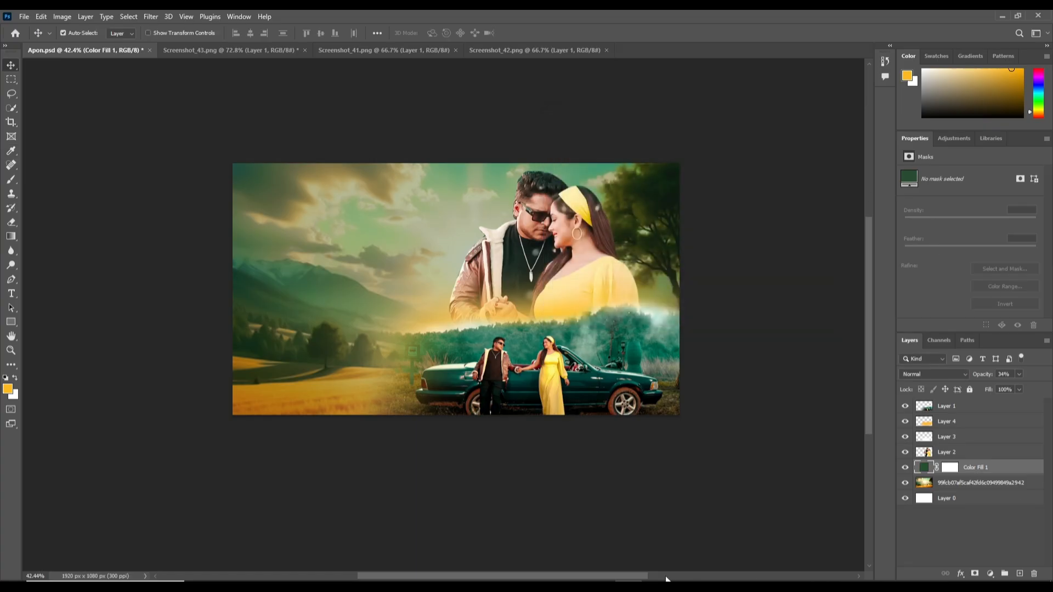
scroll(455, 361, down, 3)
scroll(455, 362, up, 2)
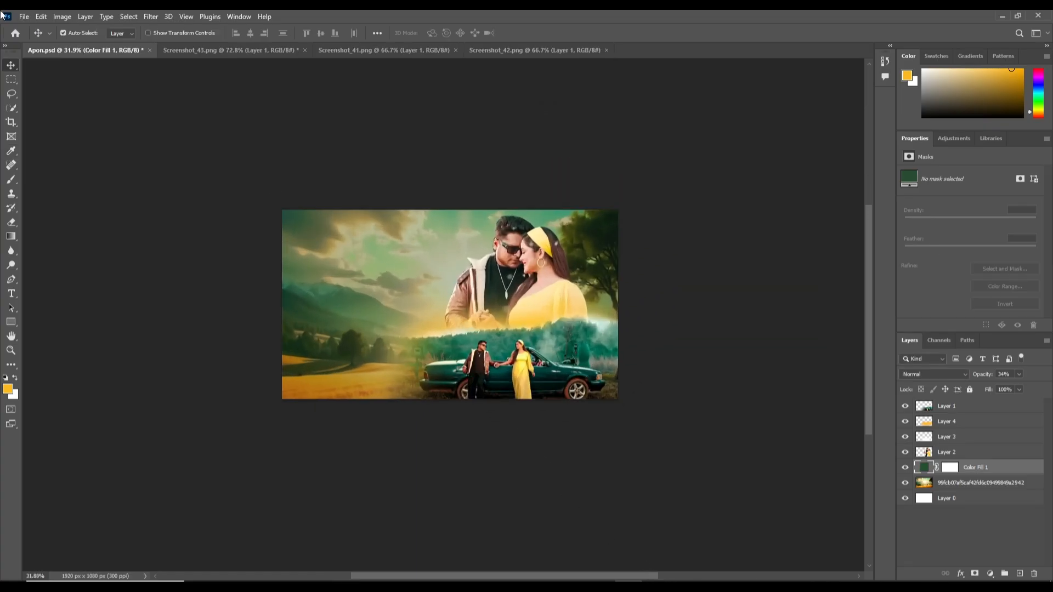
Step: Apply a Gaussian Blur with a 4.0 pixel radius to the landscape layer and save the document
click(956, 485)
click(151, 17)
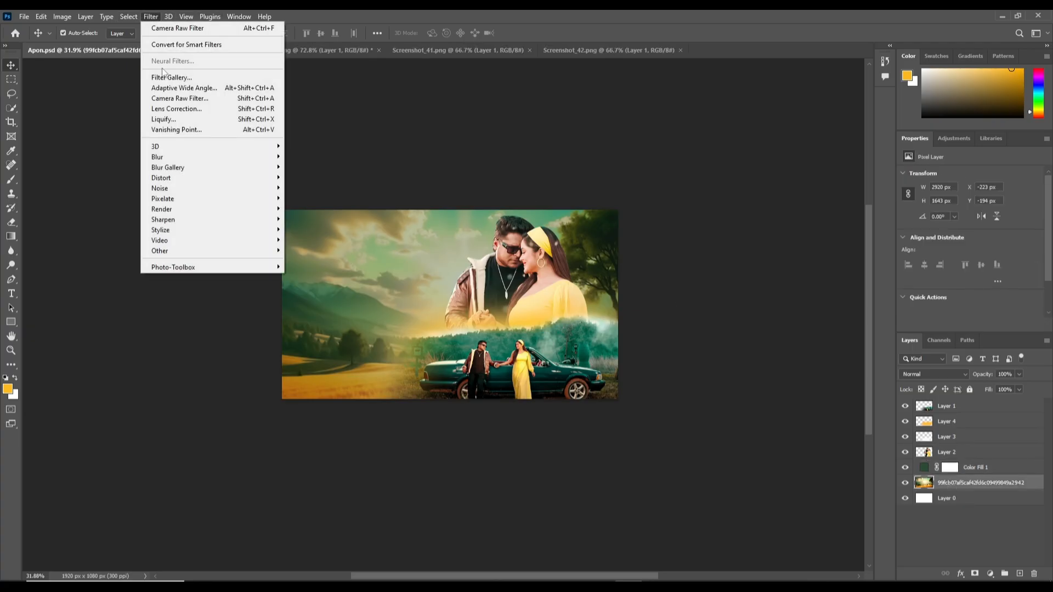
mouse_move(169, 163)
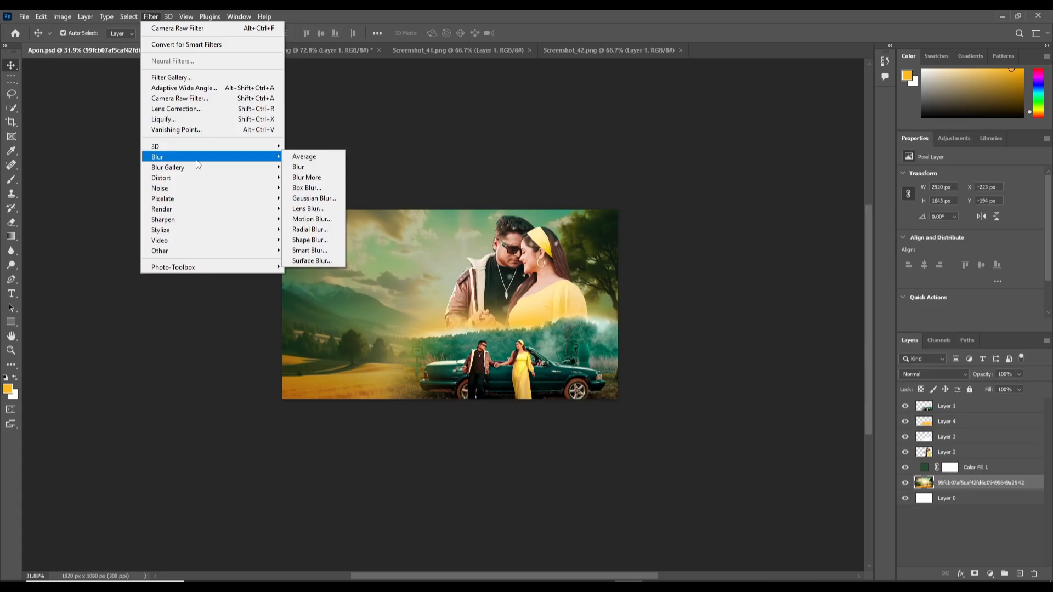
click(313, 198)
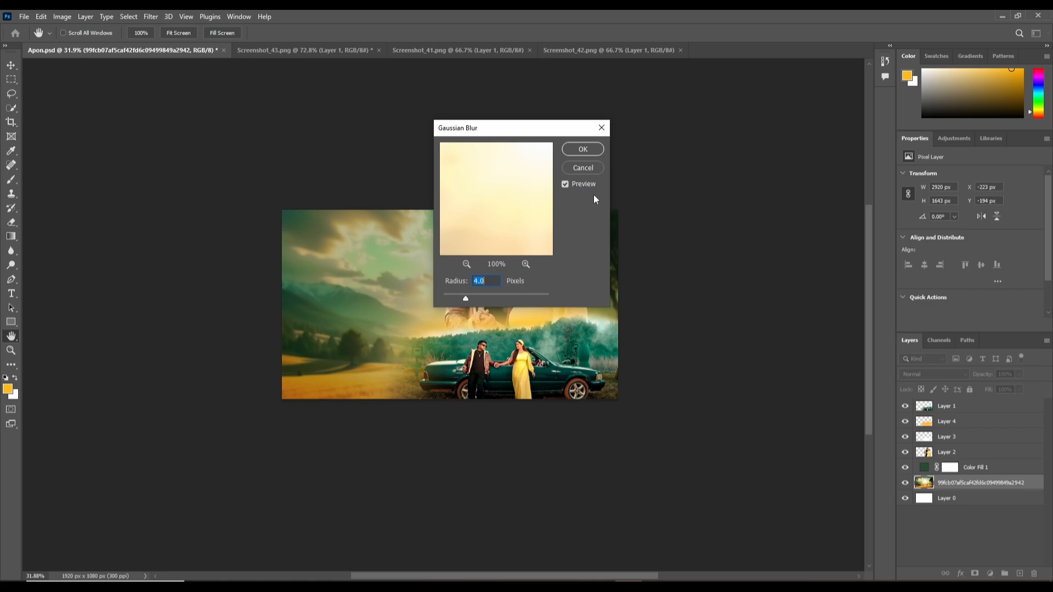
click(583, 151)
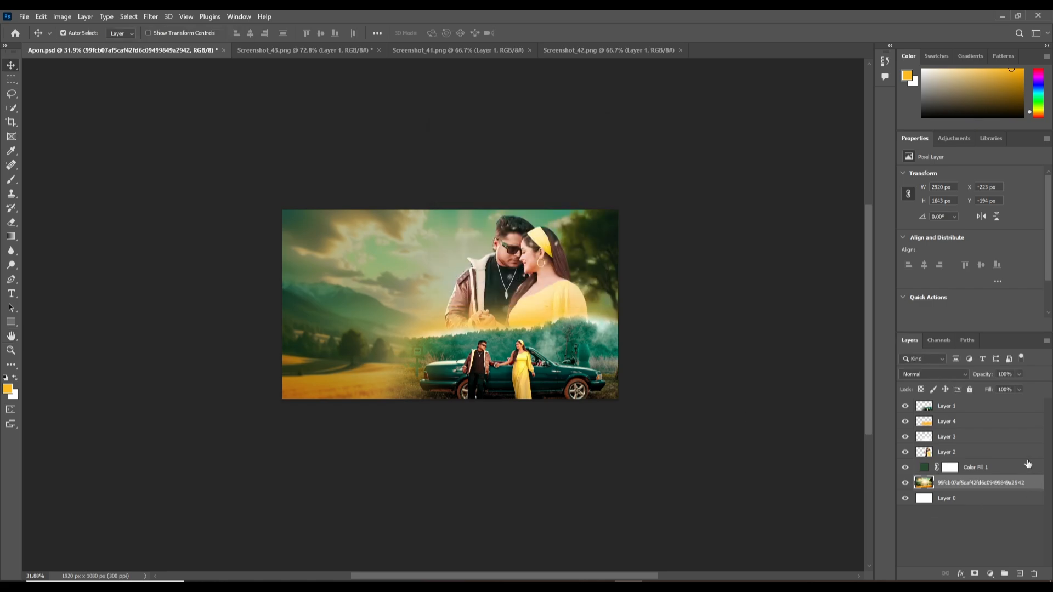
key(ctrl+s)
Step: Examine the blended composite up close and as a whole
scroll(443, 251, down, 2)
scroll(445, 249, up, 10)
scroll(480, 241, down, 8)
scroll(485, 242, down, 2)
scroll(492, 274, up, 2)
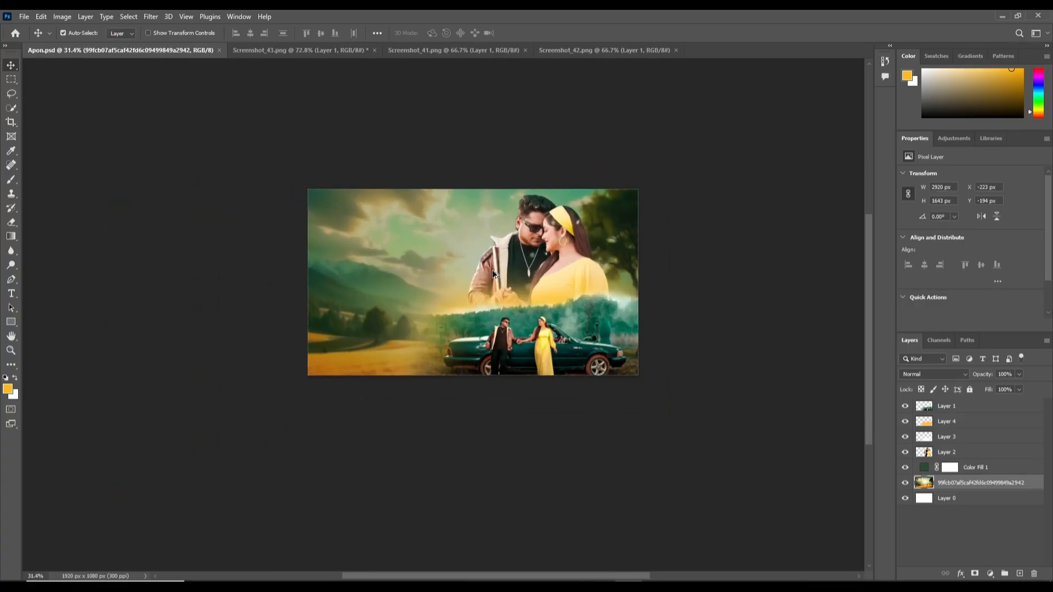
scroll(477, 263, up, 3)
scroll(477, 263, down, 3)
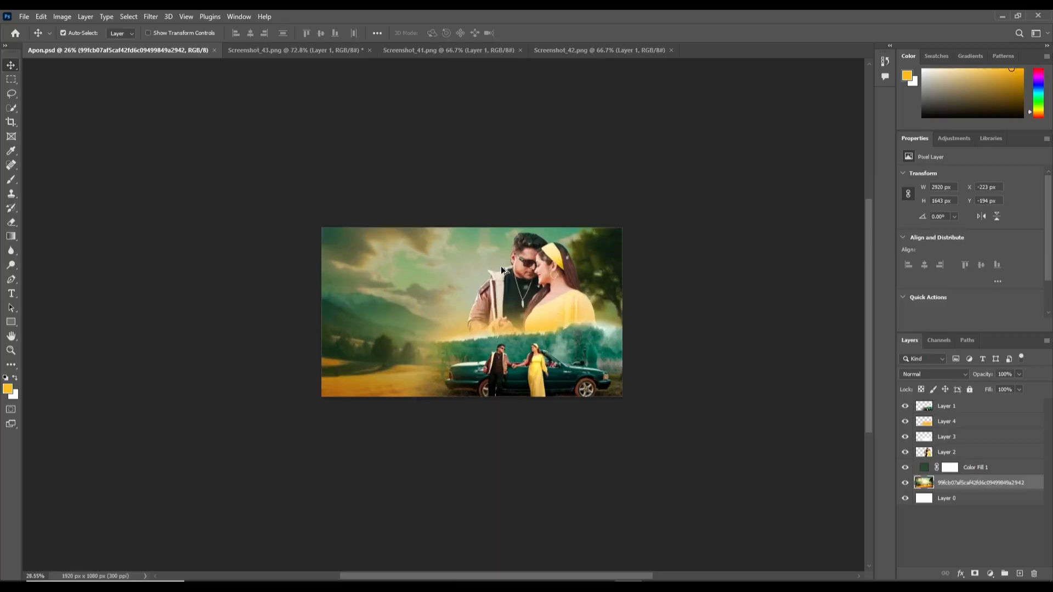
scroll(507, 272, up, 1)
Step: Create a new layer above Layer 1 and place a horizontal text line over the hills beside the large couple
click(955, 411)
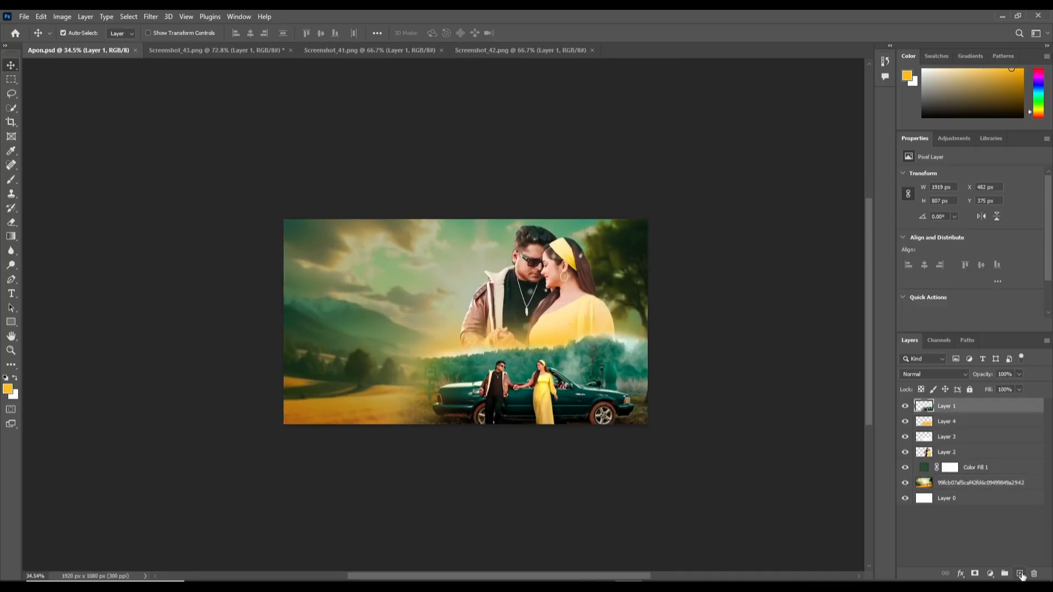
click(1019, 573)
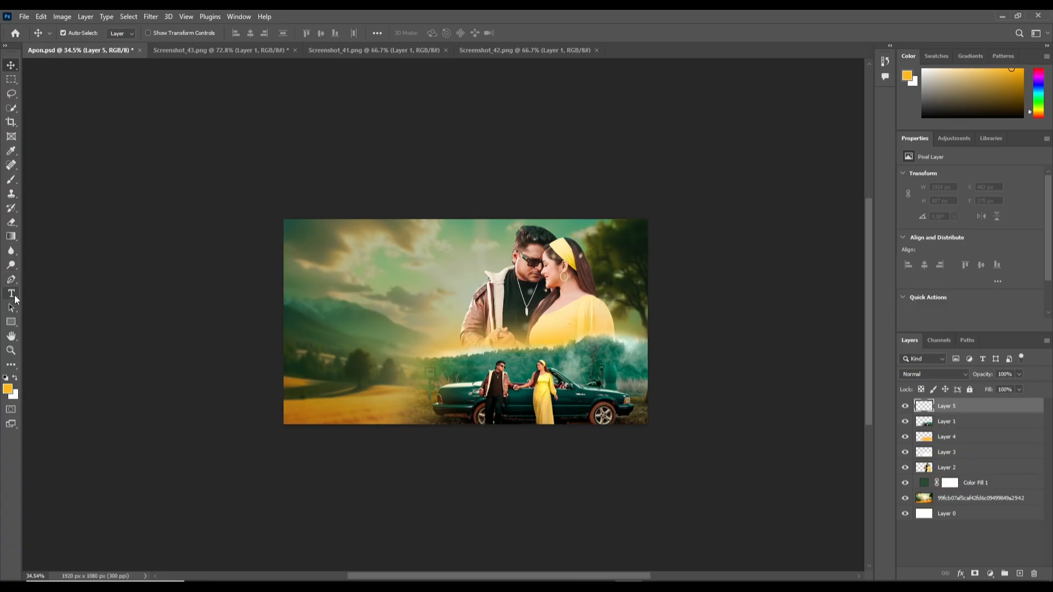
right_click(13, 296)
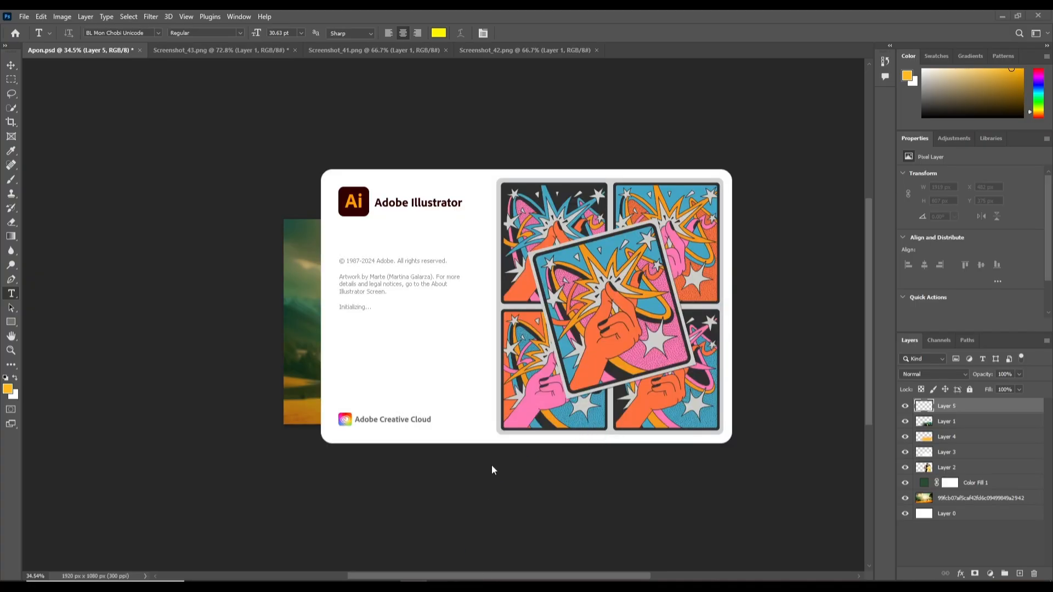
click(517, 17)
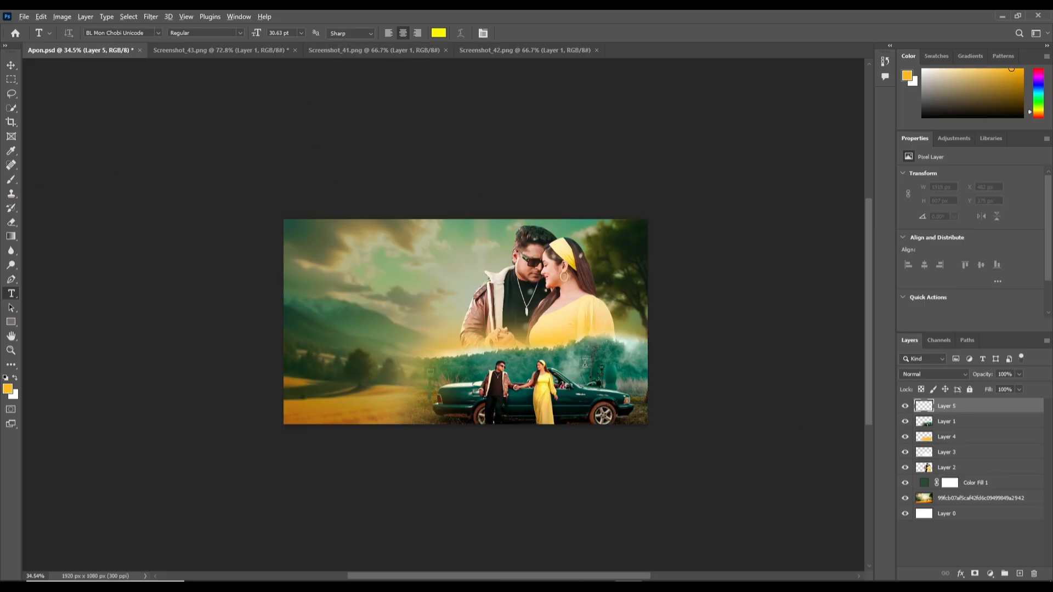
scroll(352, 285, up, 2)
scroll(378, 300, down, 1)
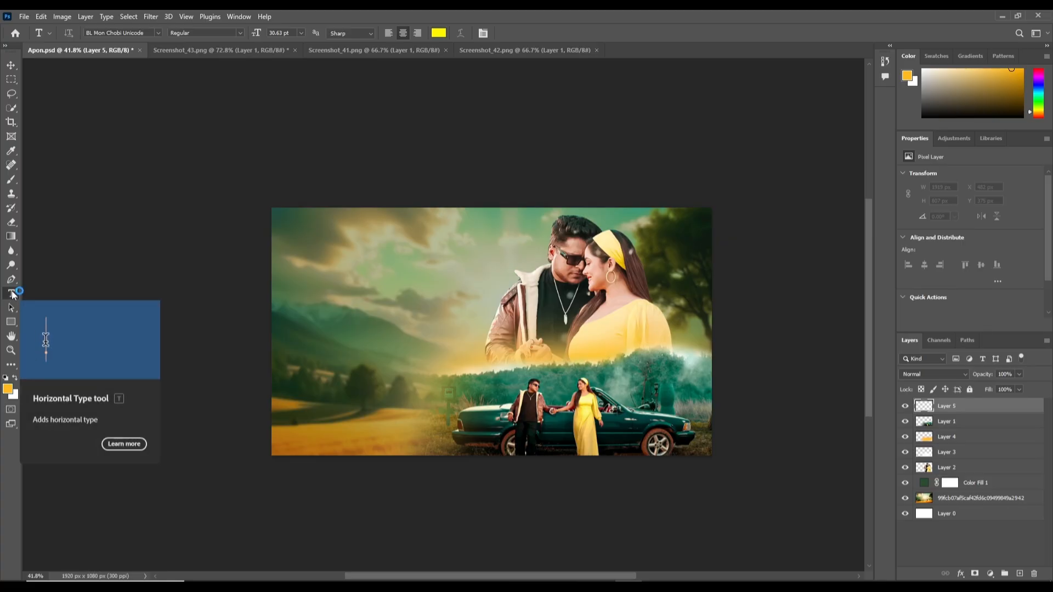
click(341, 319)
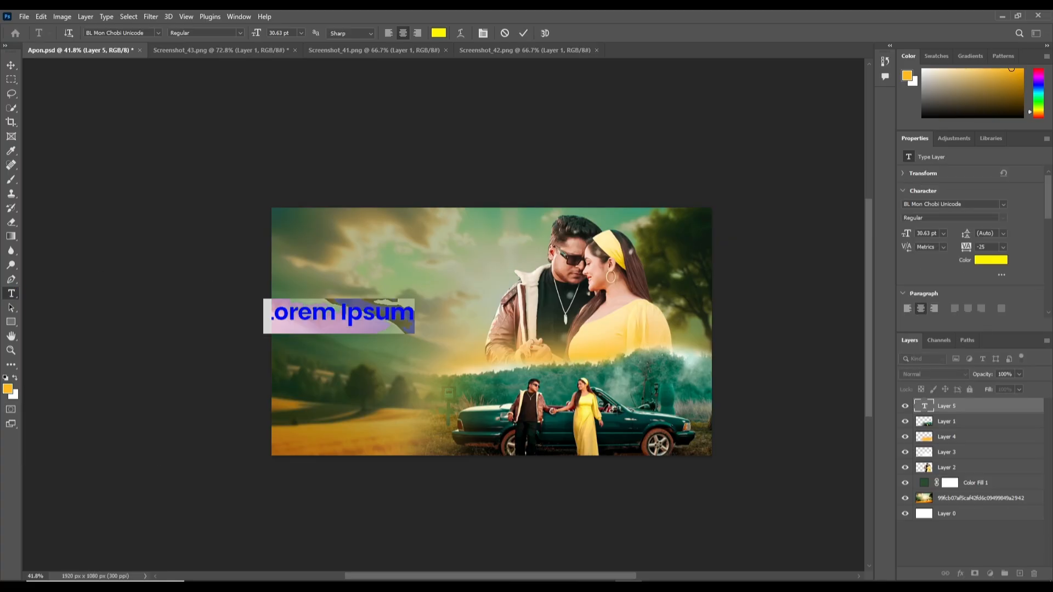
Step: Switch the keyboard input to Bijoy Unicode and replace the placeholder text with "আপন"
right_click(938, 590)
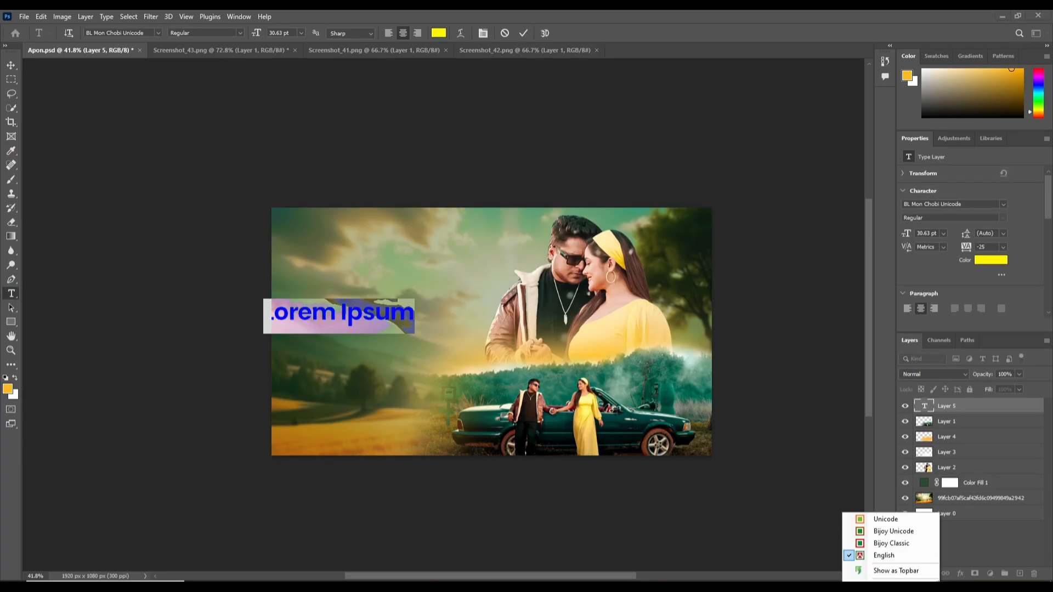
click(881, 529)
triple_click(331, 315)
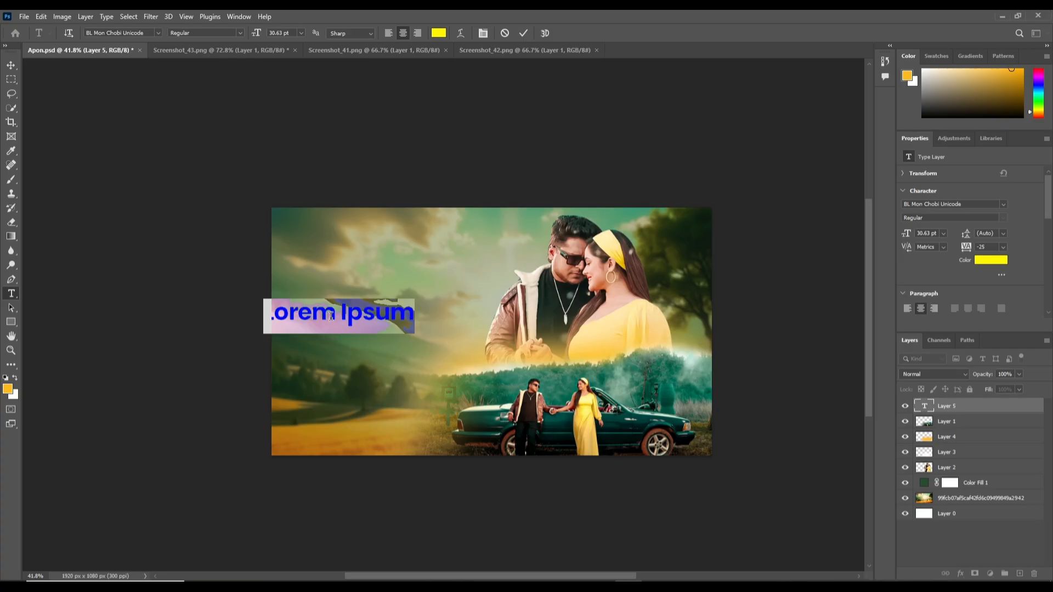
key(BackSpace)
text(আ)
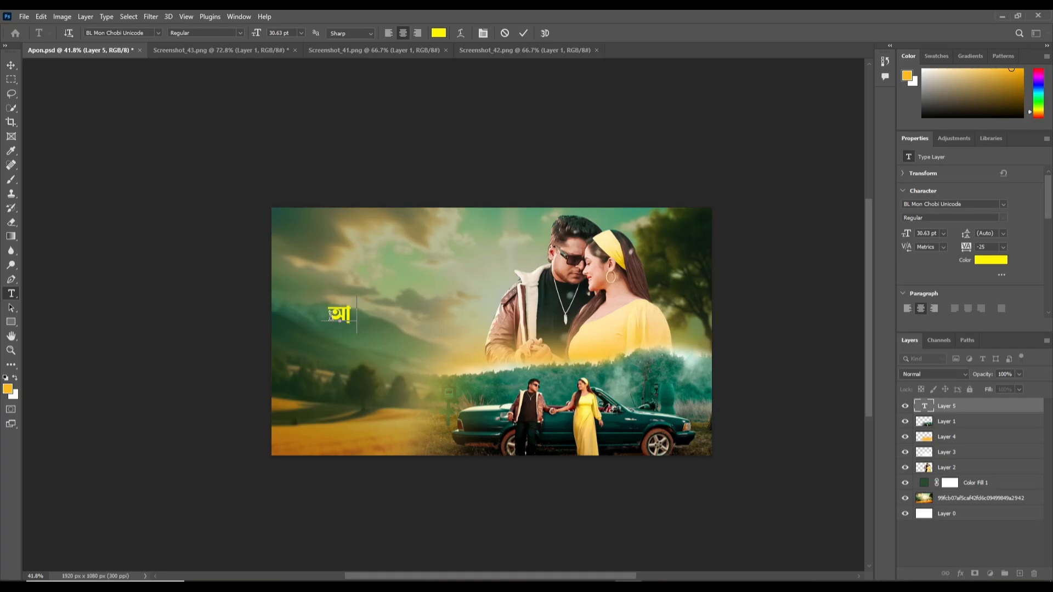
text(পন)
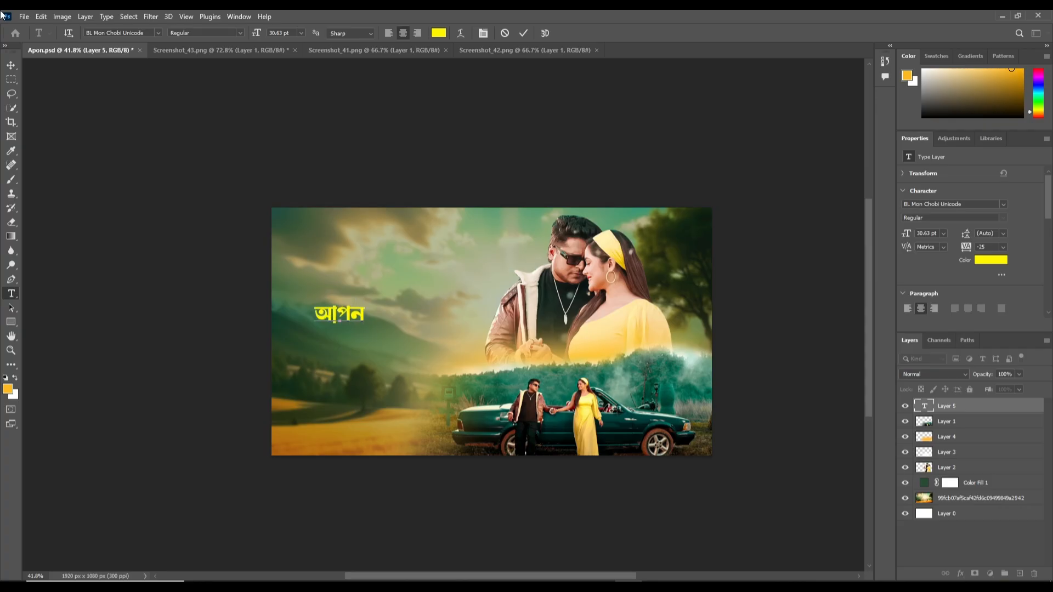
Step: Reposition the title "আপন" beside the large couple and enlarge it to 107.24 pt
click(11, 65)
drag(370, 315, 441, 330)
key(ctrl+t)
key(Return)
Step: Change the title's font to Li Mainak Buniyadi Unicode and scale the text to 90.79 pt
click(10, 293)
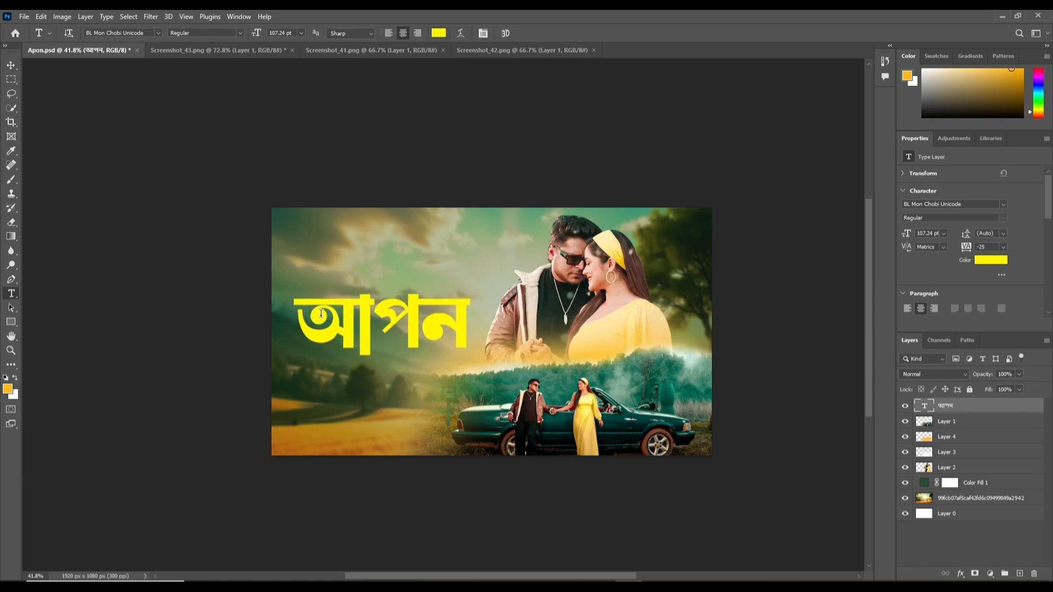
double_click(387, 326)
drag(618, 577, 573, 577)
click(158, 33)
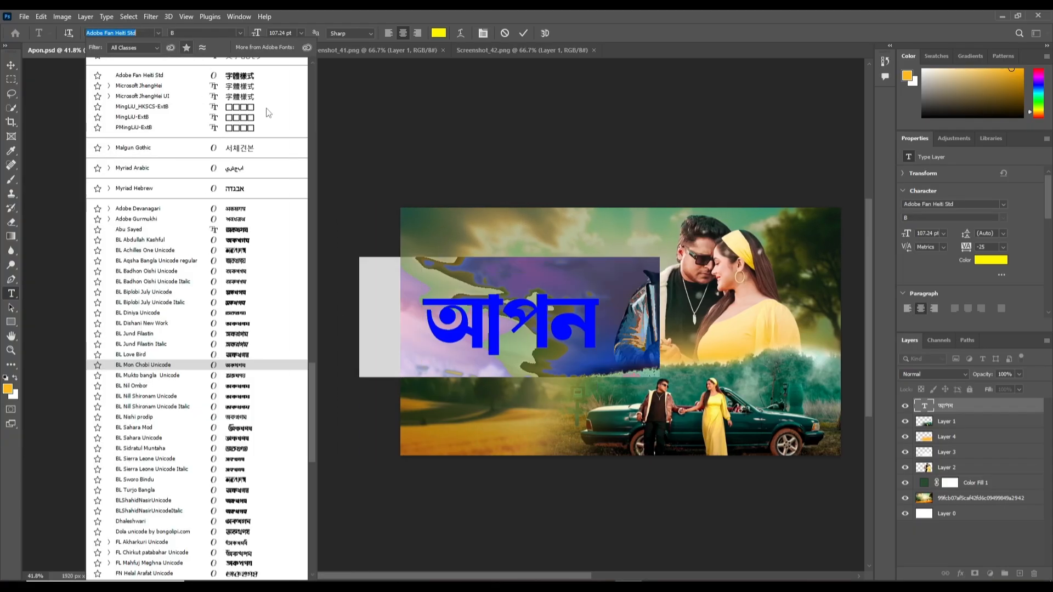
scroll(311, 410, down, 15)
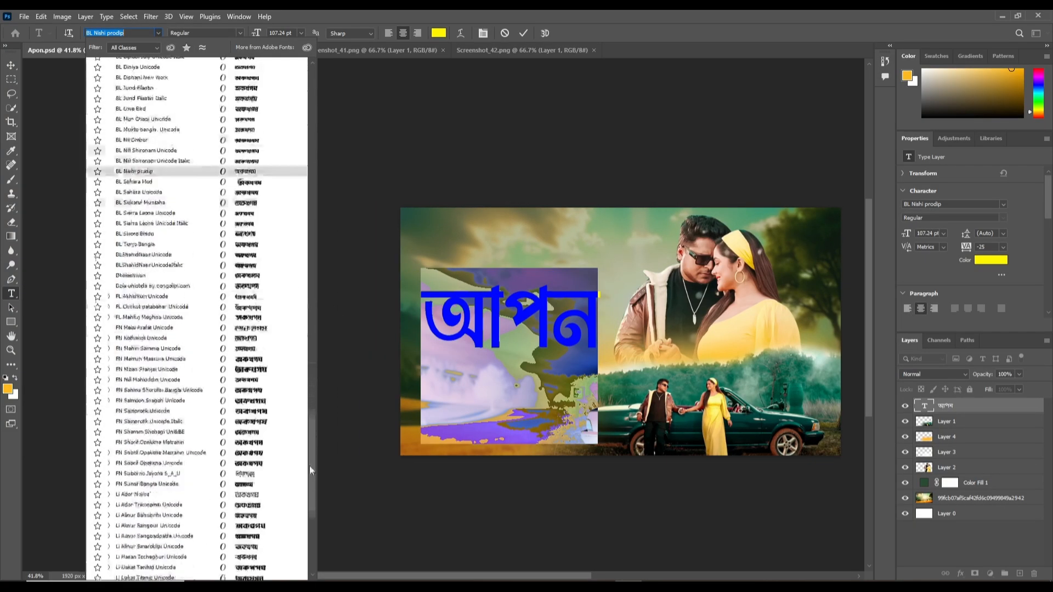
scroll(306, 505, down, 4)
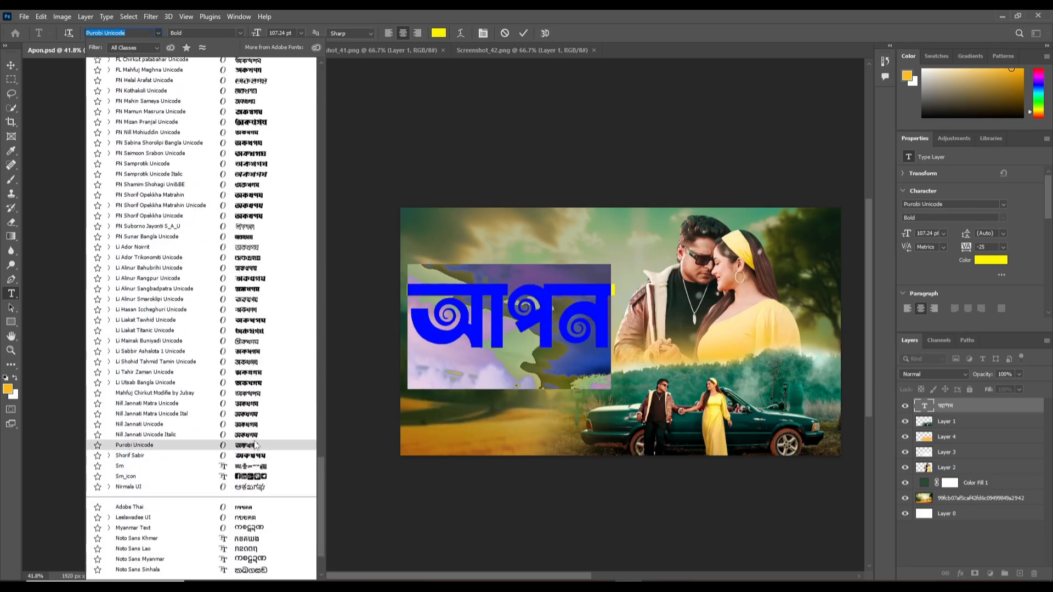
key(Up)
key(Up)
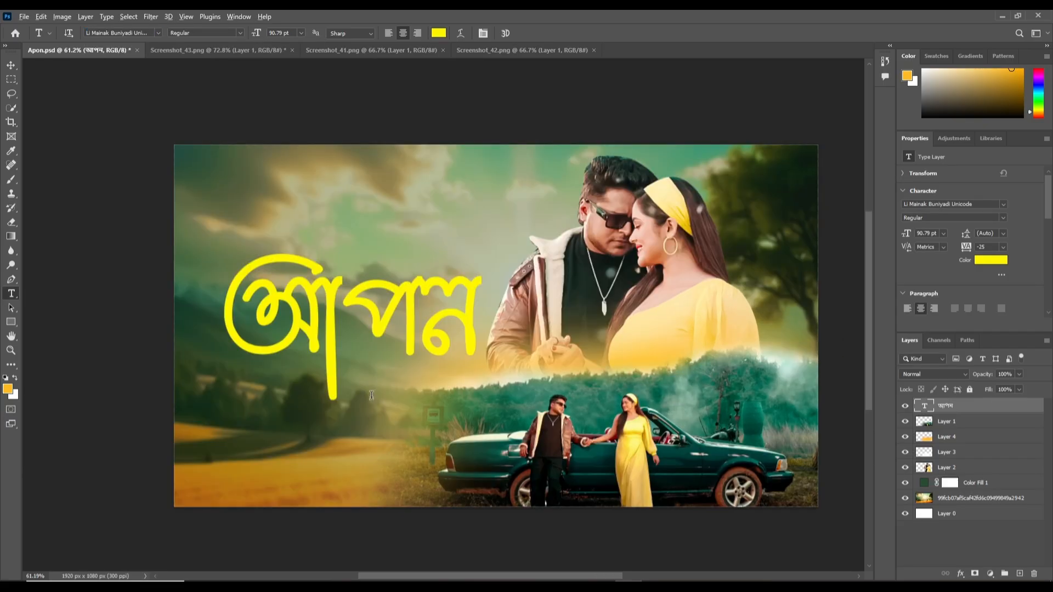
Step: Move the title "আপন" about 16 px away from the large couple, keeping its height
scroll(372, 395, down, 1)
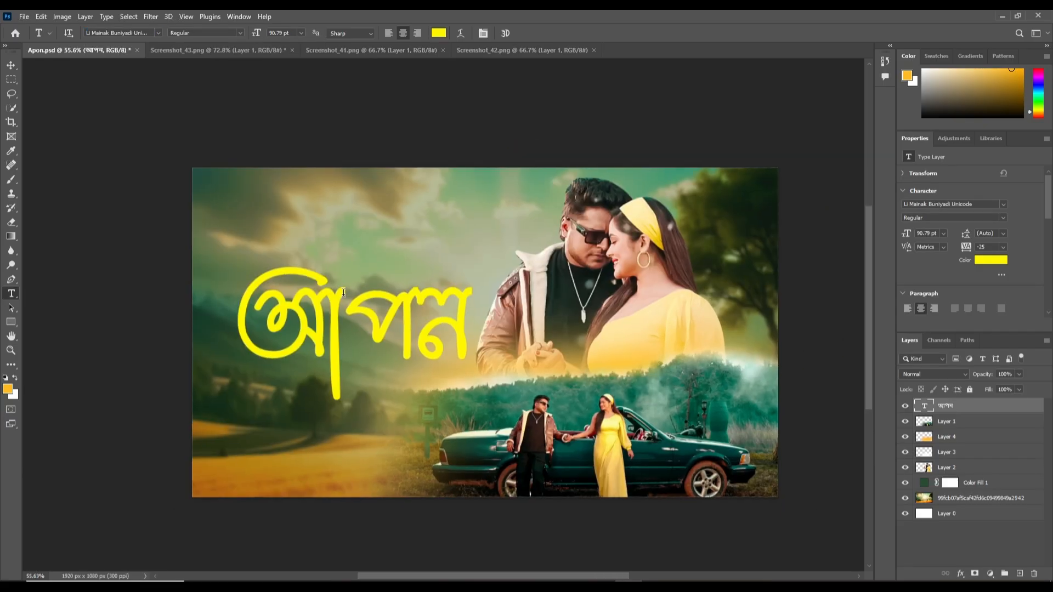
double_click(361, 313)
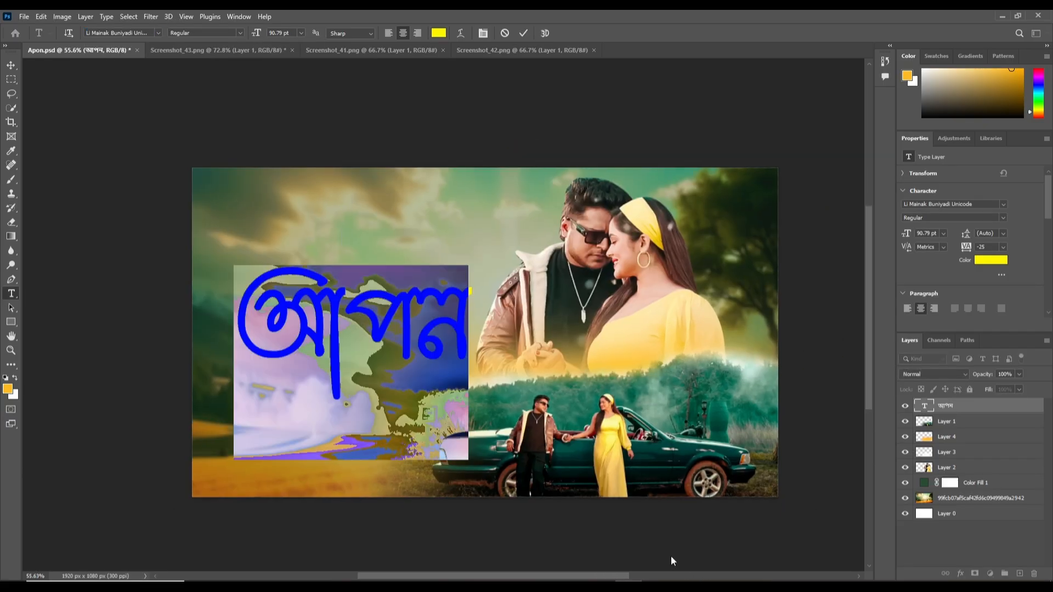
key(ctrl+Return)
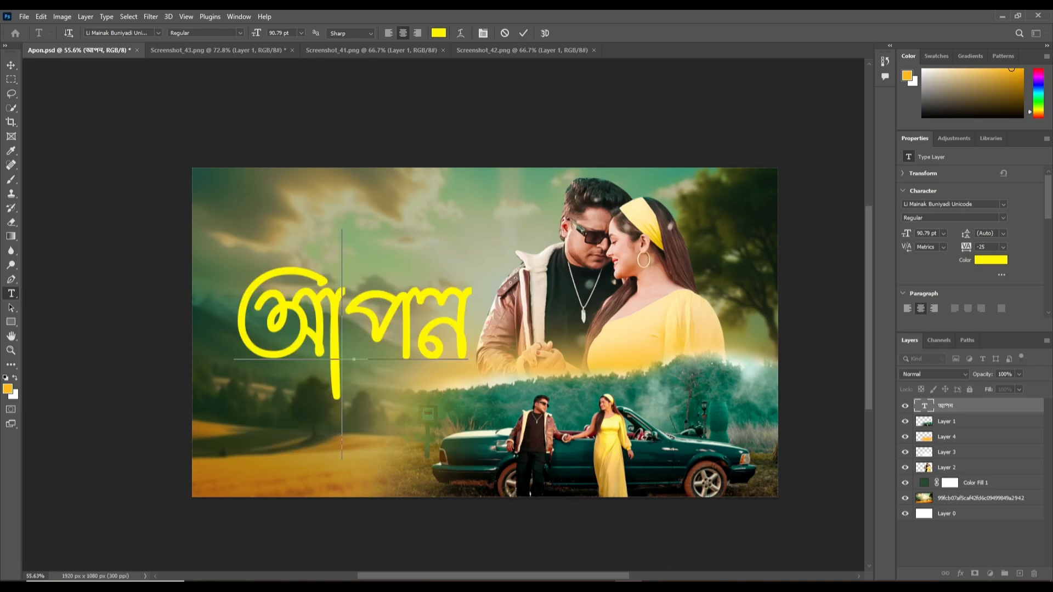
key(v)
mouse_move(399, 301)
mouse_down()
mouse_move(365, 291)
mouse_move(388, 310)
mouse_move(390, 302)
mouse_up()
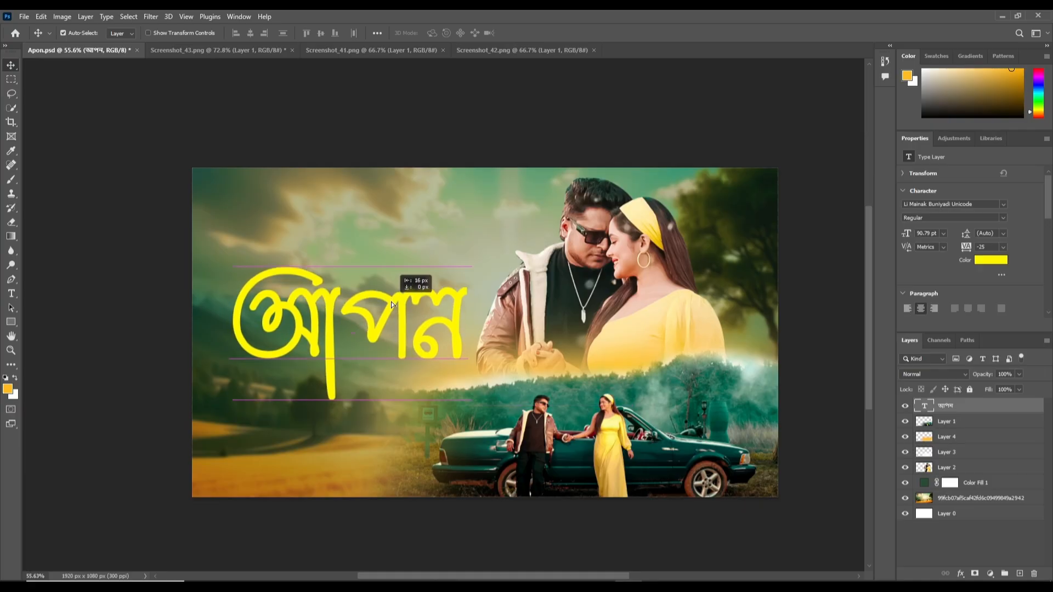
Step: Tighten the title's letter tracking to -50 and nudge the text slightly outward from the couple
scroll(335, 286, down, 2)
key(t)
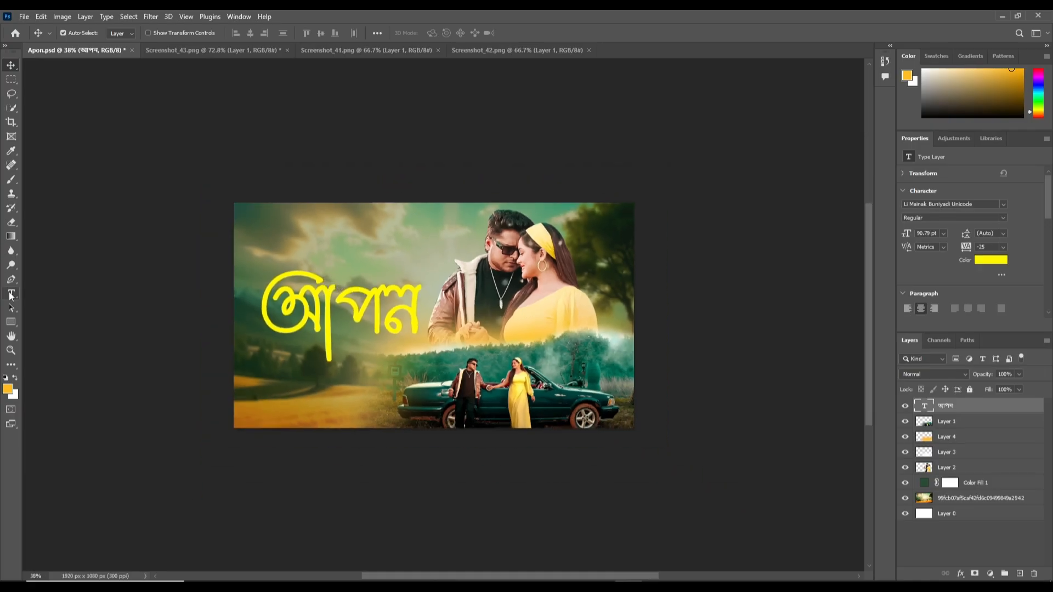
click(11, 64)
scroll(428, 301, down, 2)
scroll(417, 301, up, 3)
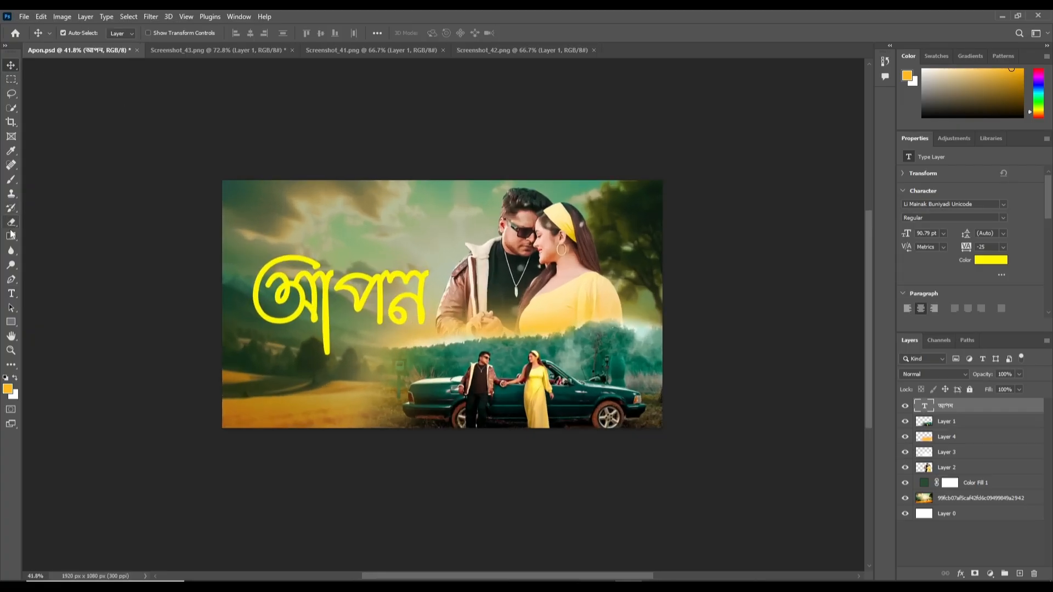
click(11, 293)
double_click(346, 284)
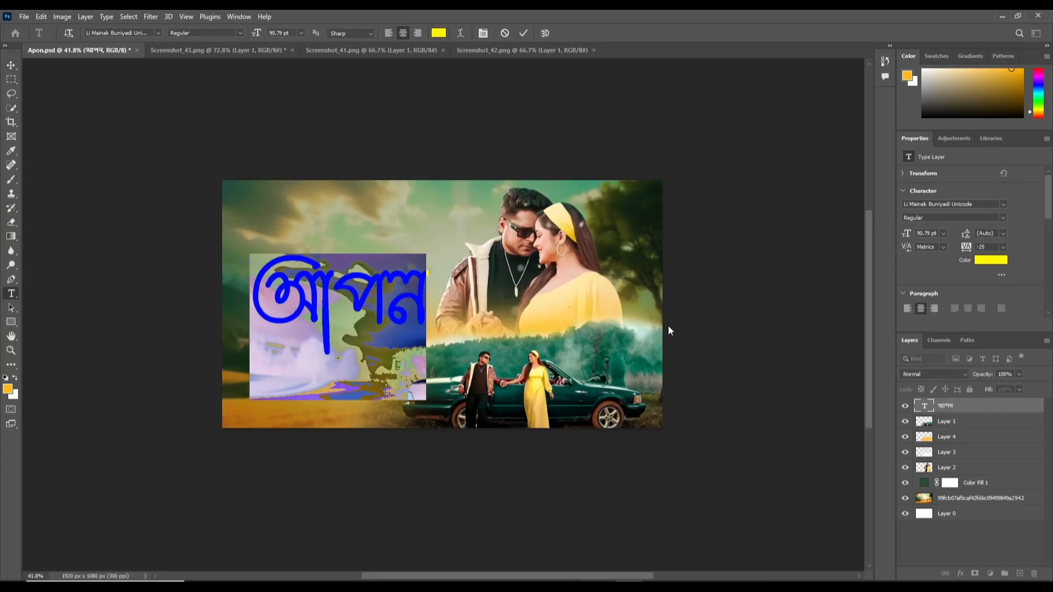
click(1003, 246)
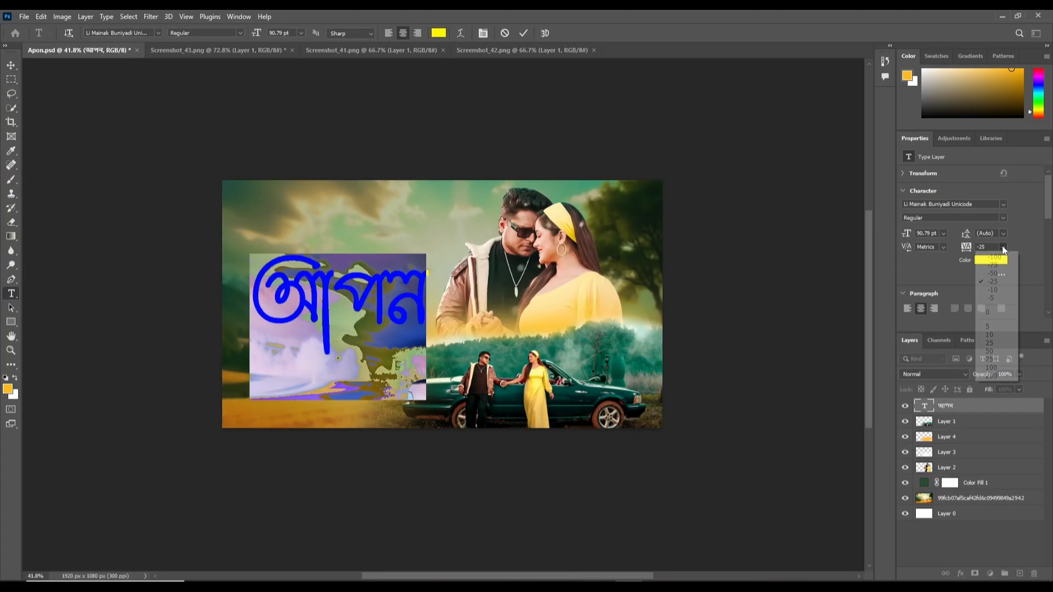
click(996, 273)
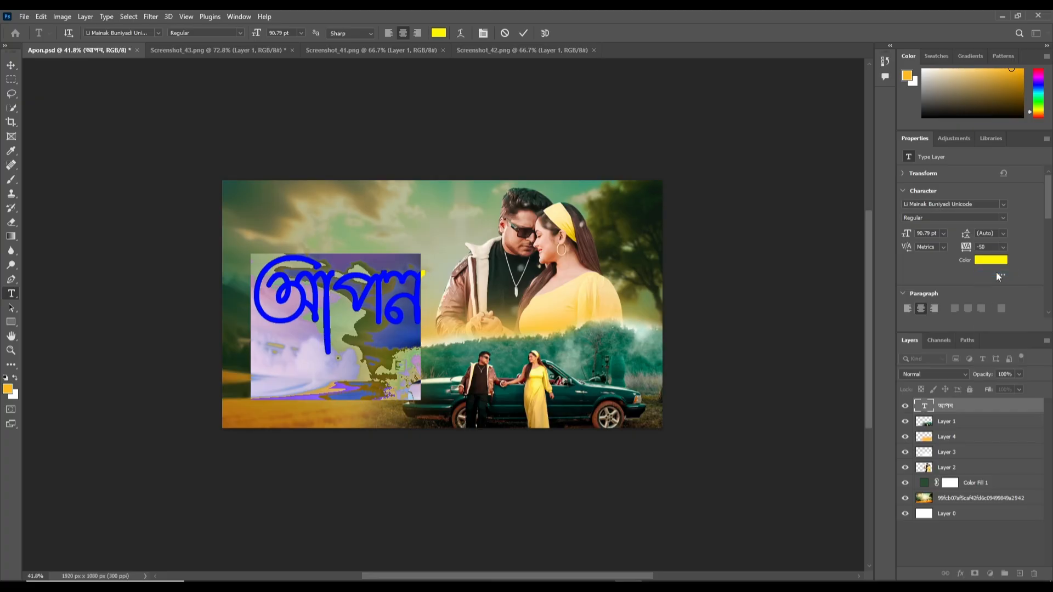
click(11, 64)
drag(371, 294, 365, 298)
scroll(349, 281, up, 2)
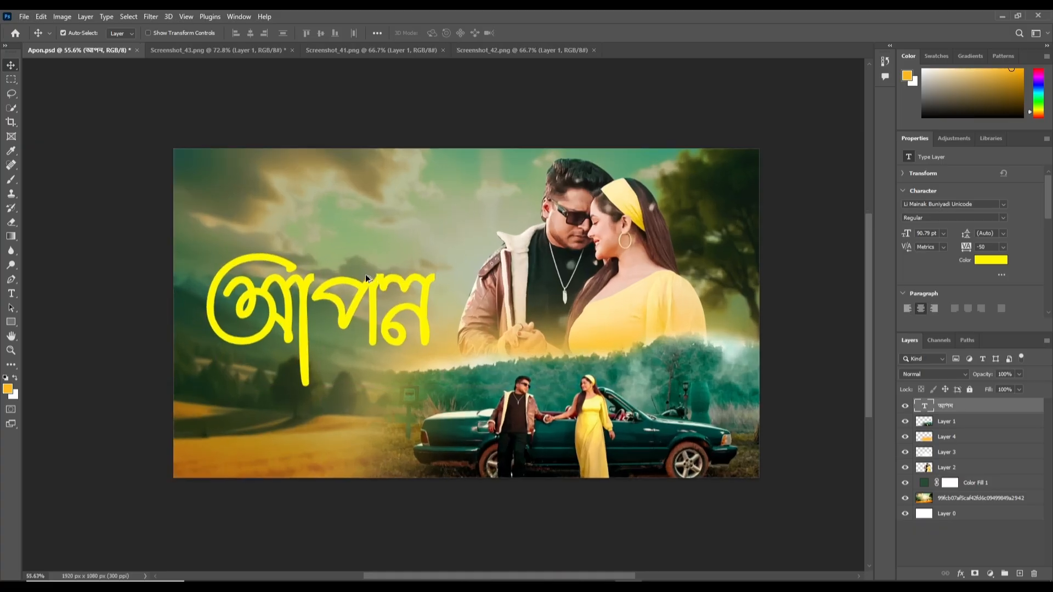
Step: Recolour the title text white (ffffff) and save the document
click(982, 263)
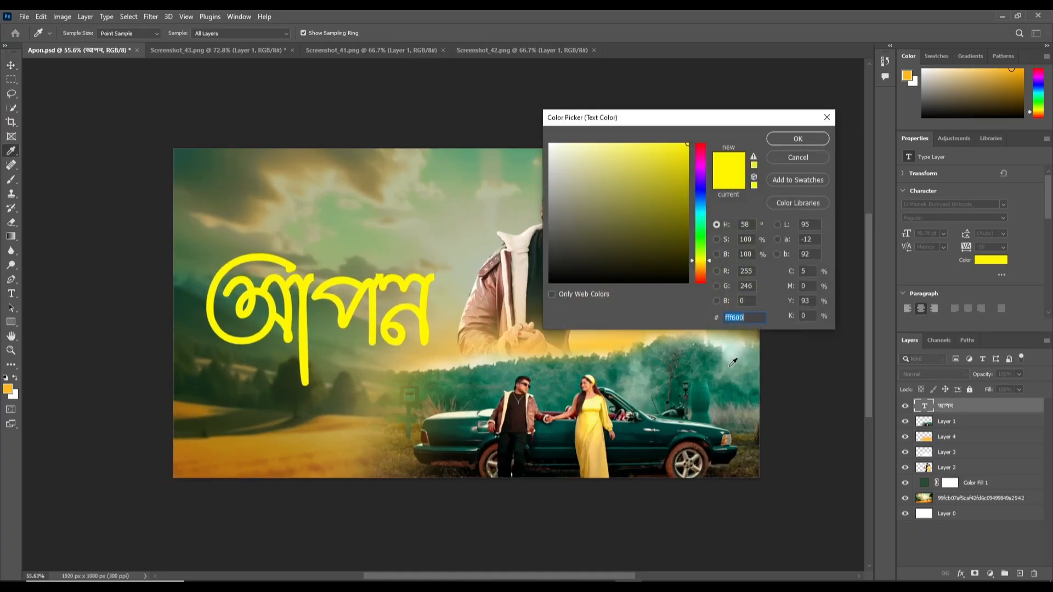
drag(595, 179, 529, 122)
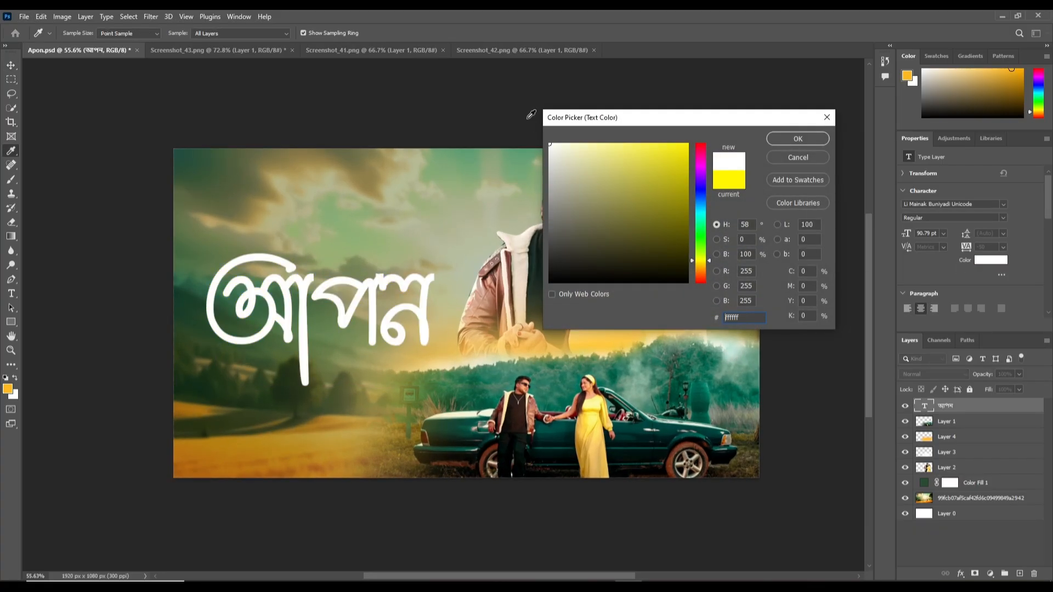
click(796, 138)
key(v)
scroll(361, 329, down, 2)
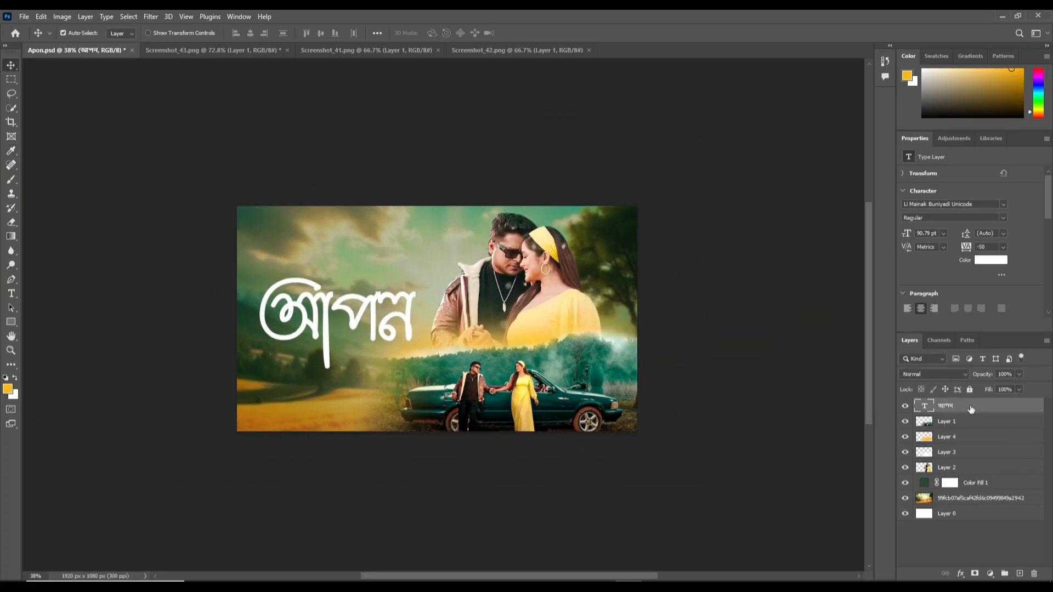
key(ctrl+s)
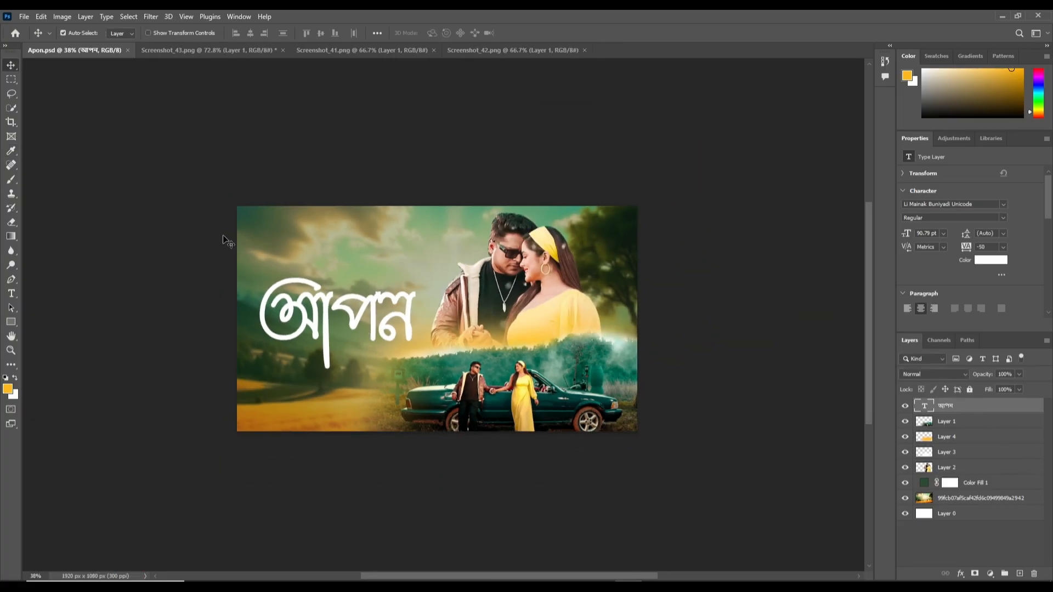
Step: Add a new layer directly below the title layer and set the foreground colour to black (000000) for the Brush
click(1018, 574)
drag(951, 411, 953, 431)
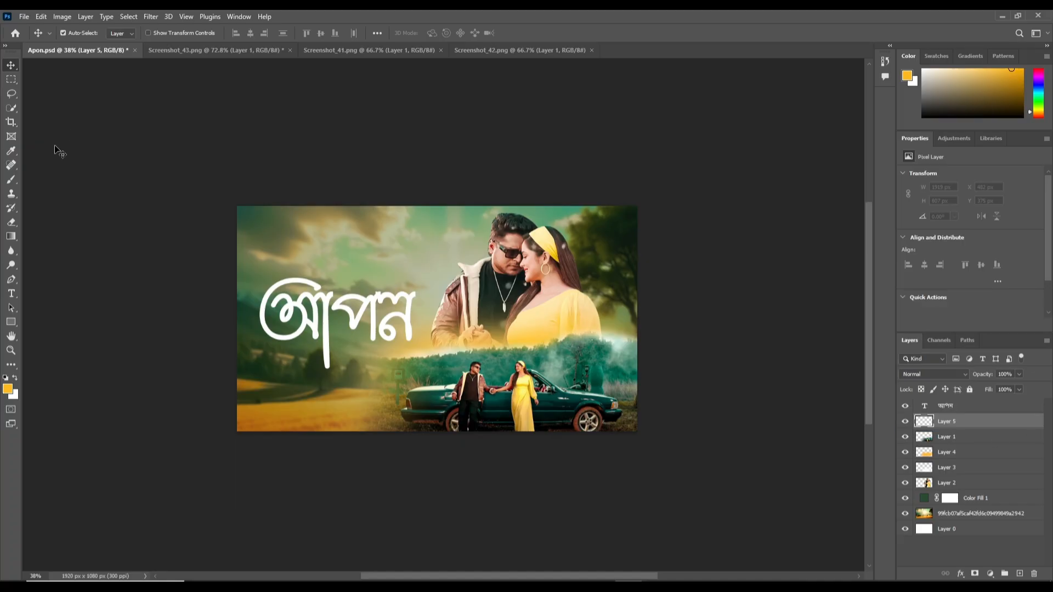
click(11, 179)
click(8, 389)
text(000000)
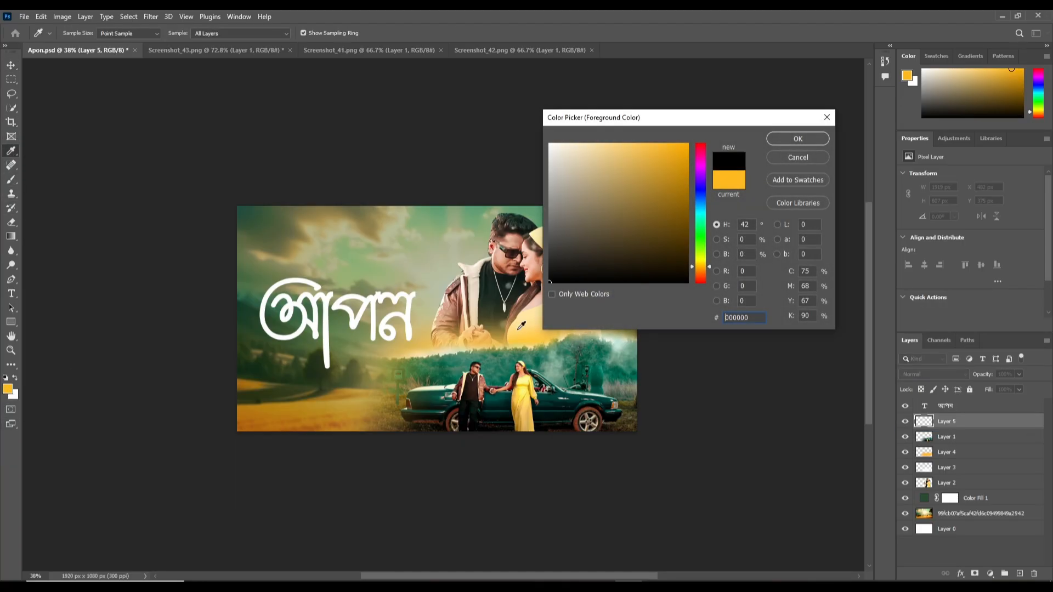
click(796, 140)
key(b)
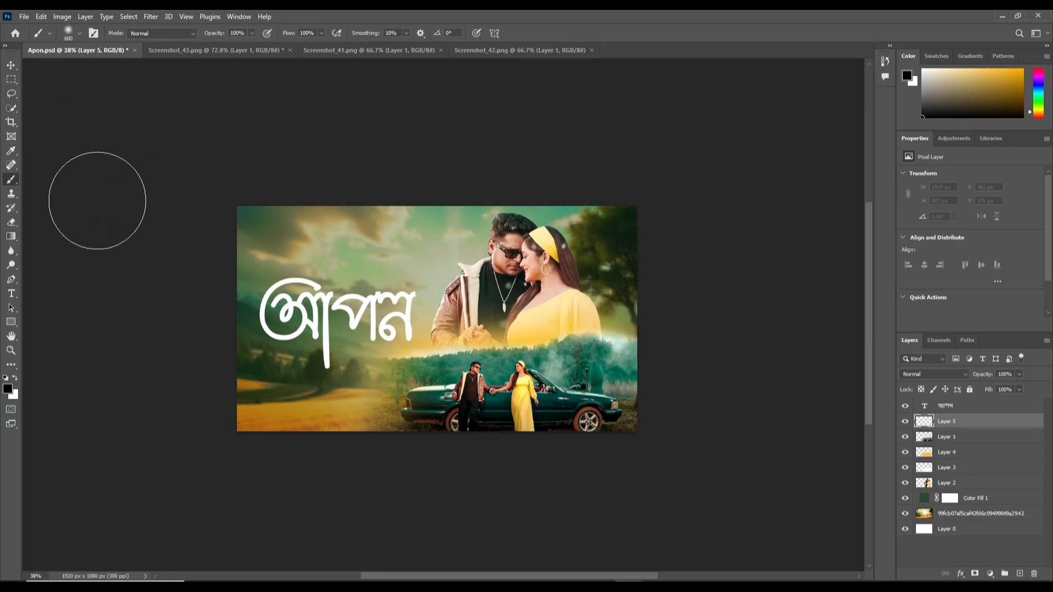
Step: Enlarge the soft brush to 1200 px and paint black down the banner's outer edge on the title side
key(bracketright)
key(bracketright)
key(bracketright)
key(bracketright)
key(bracketright)
key(bracketright)
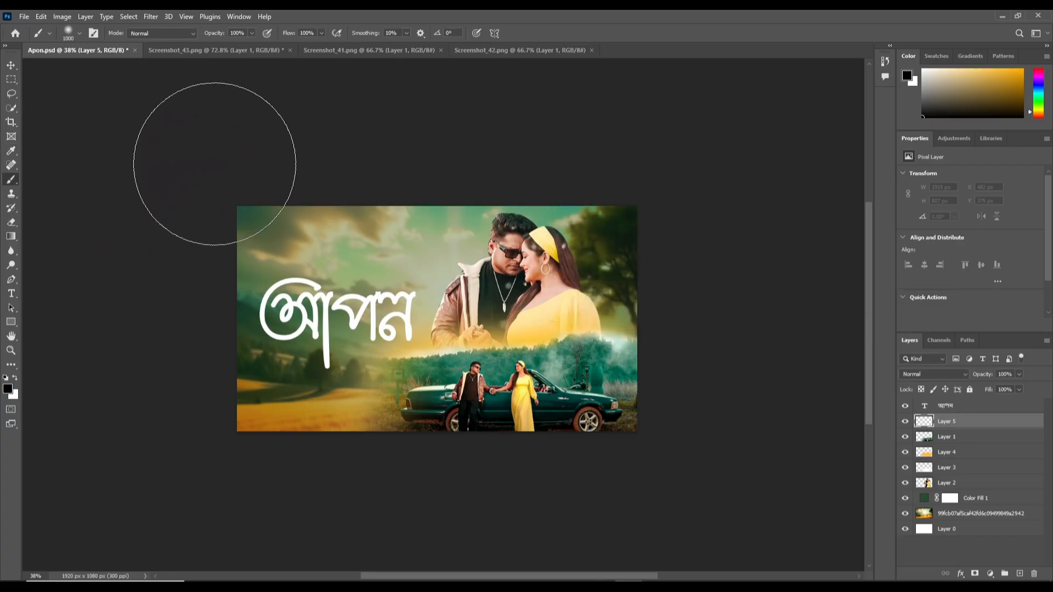
mouse_move(218, 155)
mouse_down()
mouse_move(188, 475)
mouse_move(178, 462)
mouse_up()
Step: Scale up the black shading on Layer 5 to 3033 x 3700 px so it spreads behind the title
key(ctrl+t)
mouse_move(420, 320)
mouse_down()
mouse_move(871, 328)
mouse_move(826, 327)
mouse_move(848, 328)
mouse_up()
key(Return)
key(b)
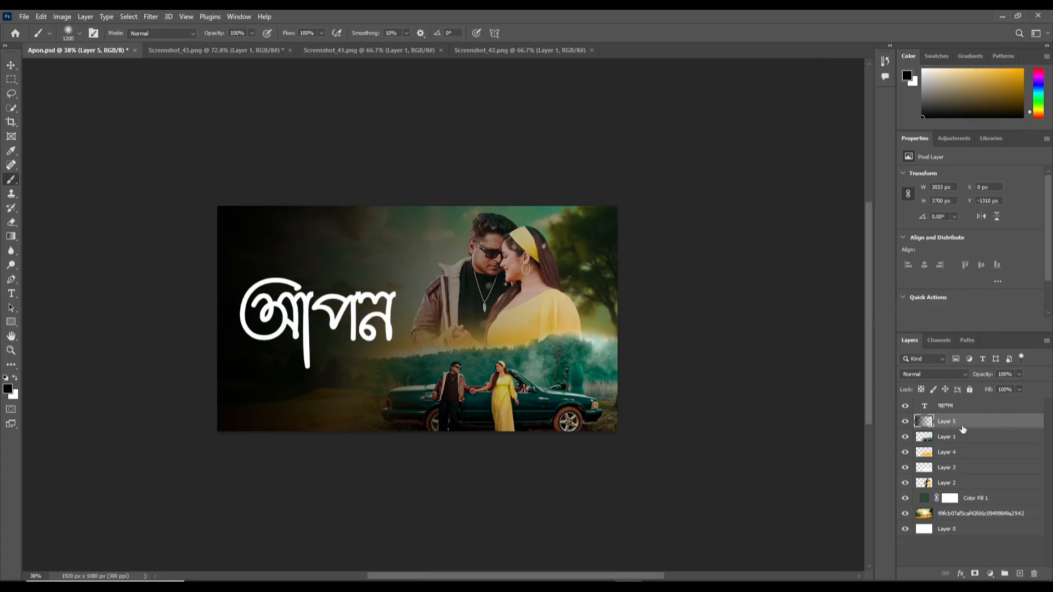
Step: Place Layer 5 beneath Color Fill 1 and shift its shading to X -868 px, Y -401 px
drag(961, 424, 974, 505)
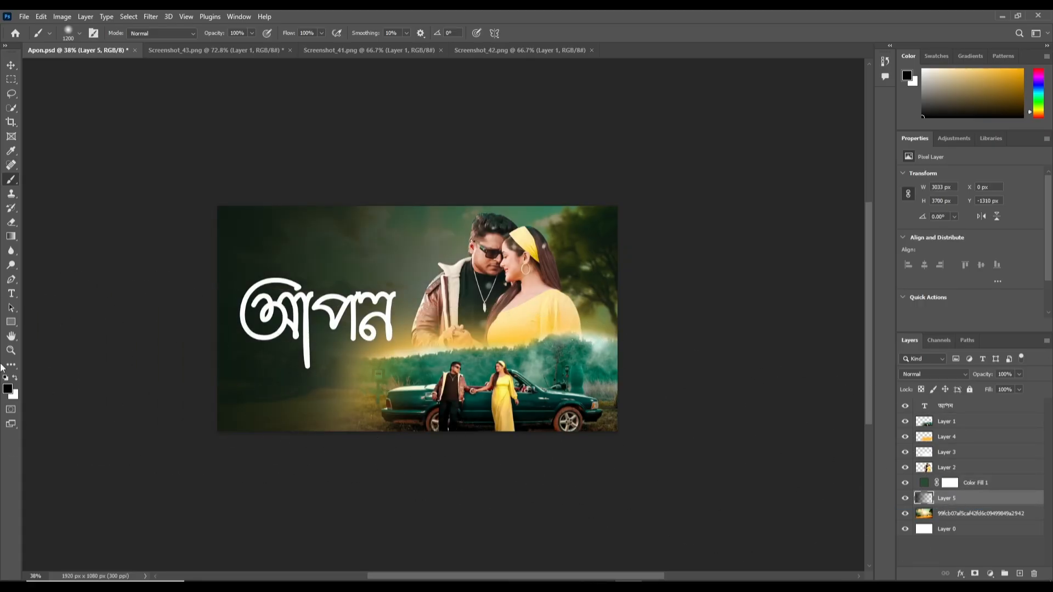
key(ctrl+t)
drag(323, 145, 142, 329)
key(Return)
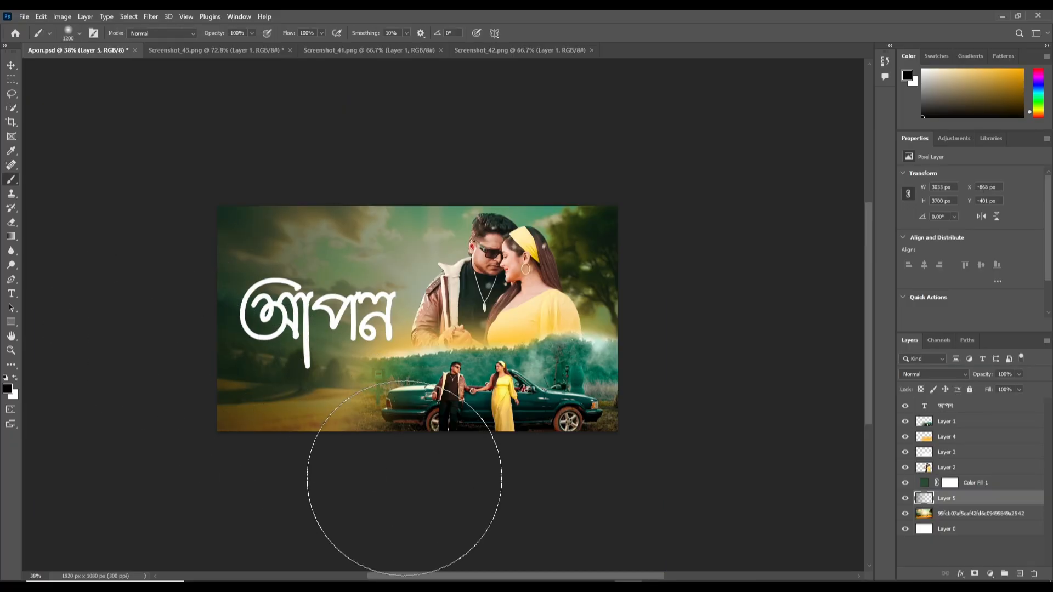
Step: Examine how the dark shading, title and couple cut-outs balance across the whole banner
scroll(437, 344, down, 9)
scroll(447, 358, up, 4)
scroll(549, 395, down, 5)
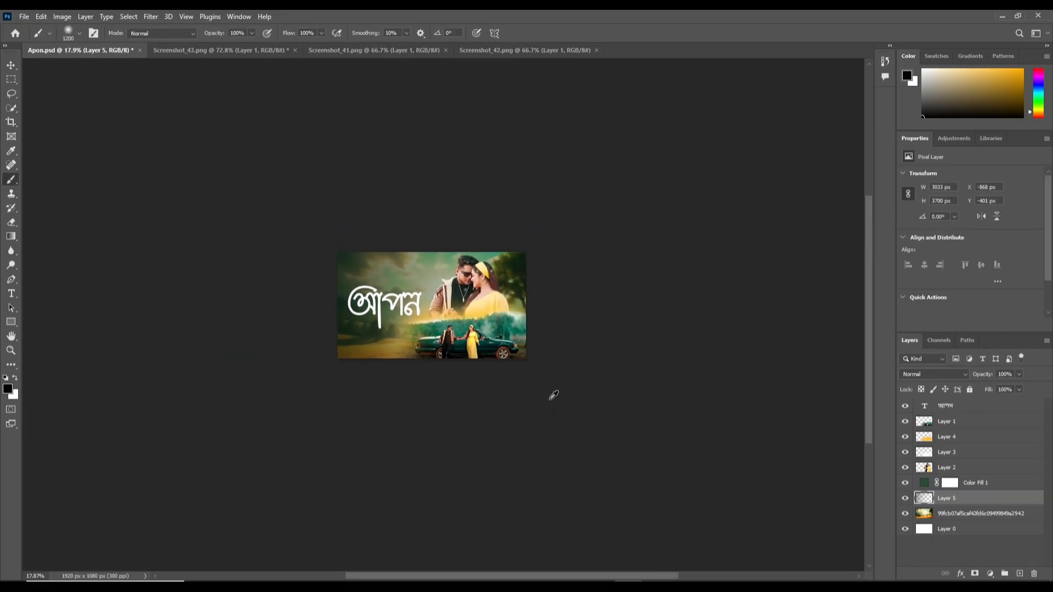
scroll(391, 226, up, 8)
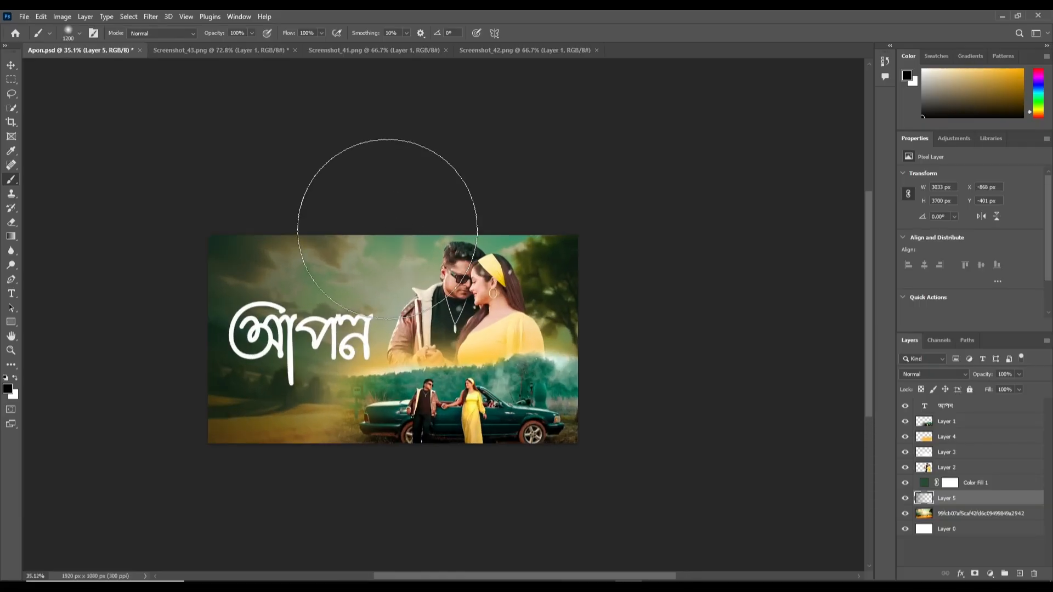
scroll(308, 207, down, 3)
scroll(294, 235, up, 4)
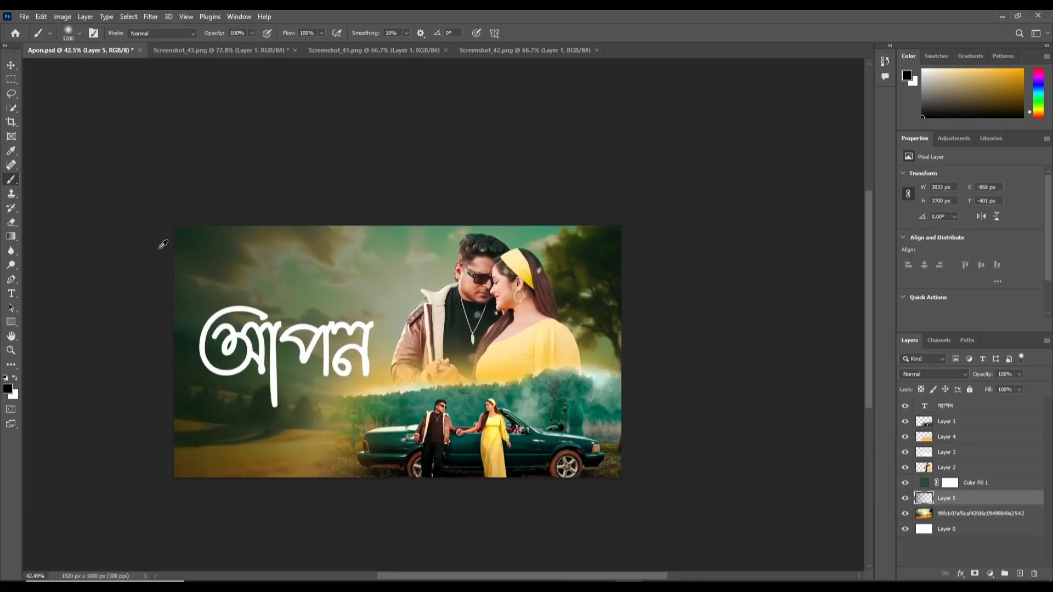
scroll(167, 190, down, 2)
scroll(191, 249, up, 3)
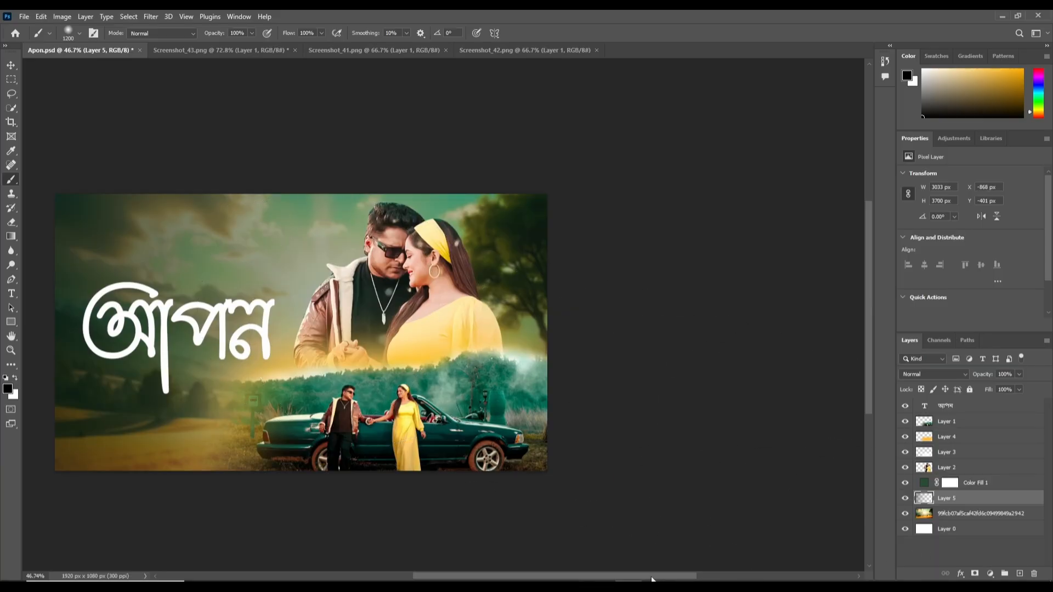
drag(651, 577, 608, 577)
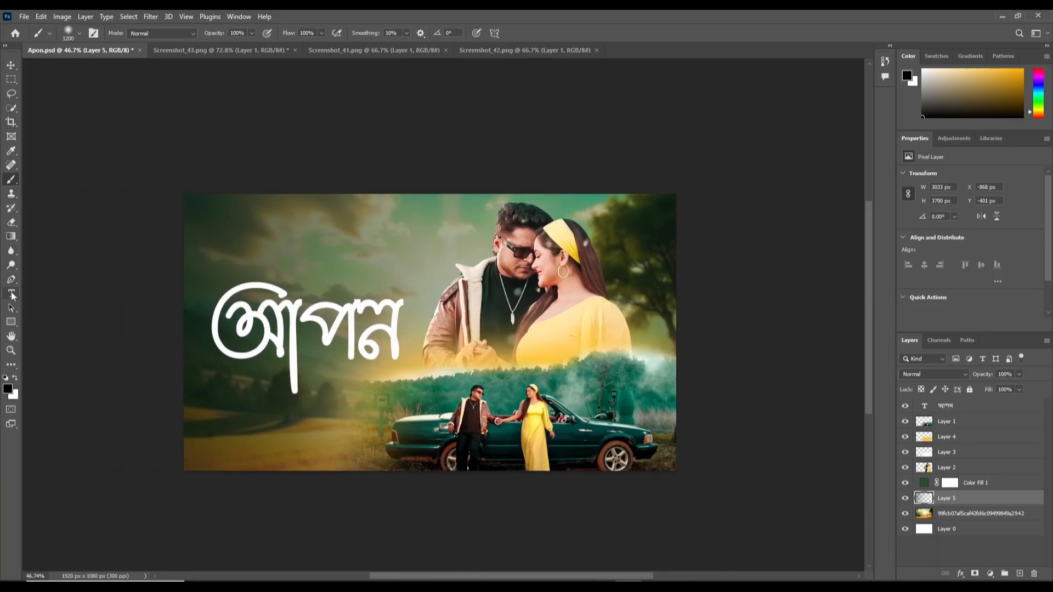
Step: Open the title layer's blending options and enable a Drop Shadow
click(12, 294)
double_click(285, 320)
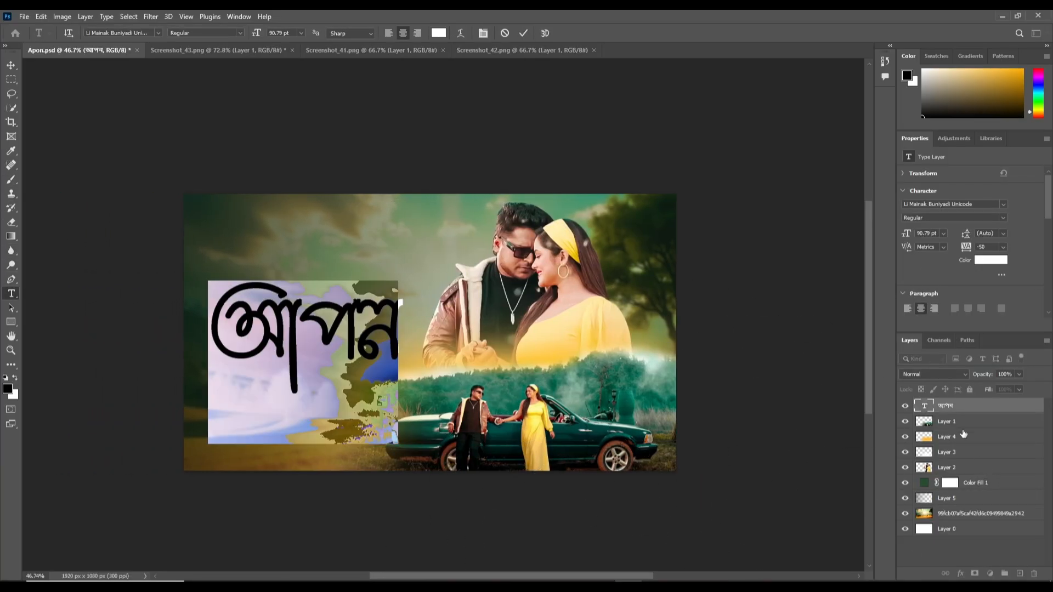
click(965, 409)
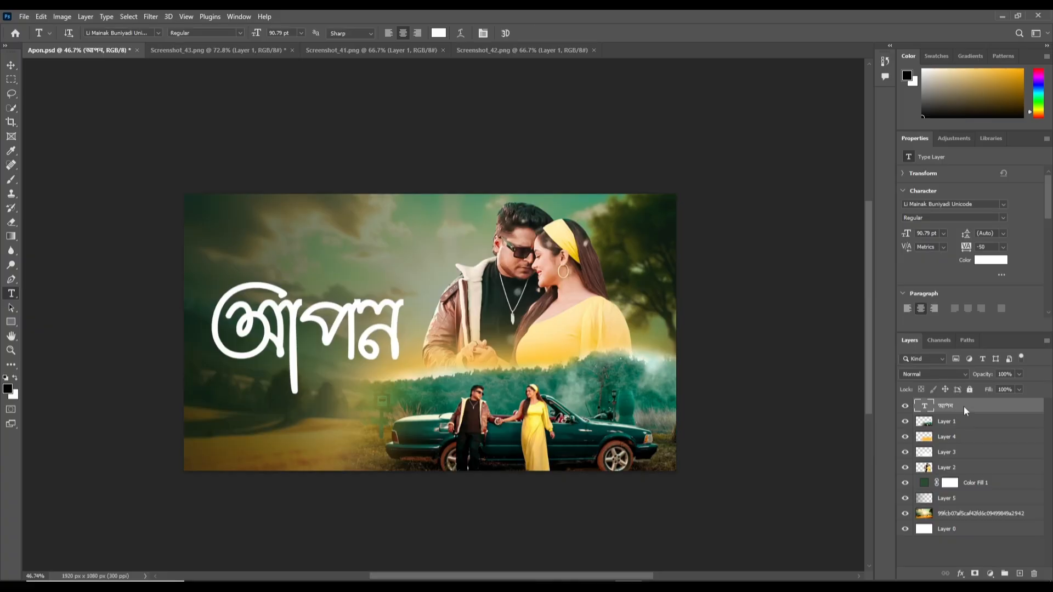
right_click(962, 407)
click(822, 77)
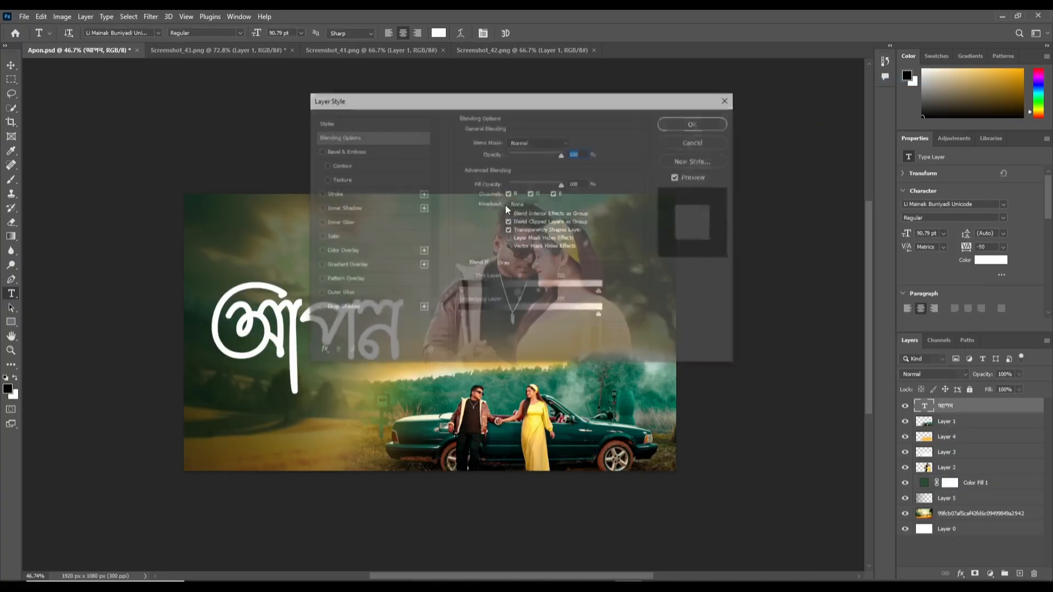
drag(442, 101, 663, 94)
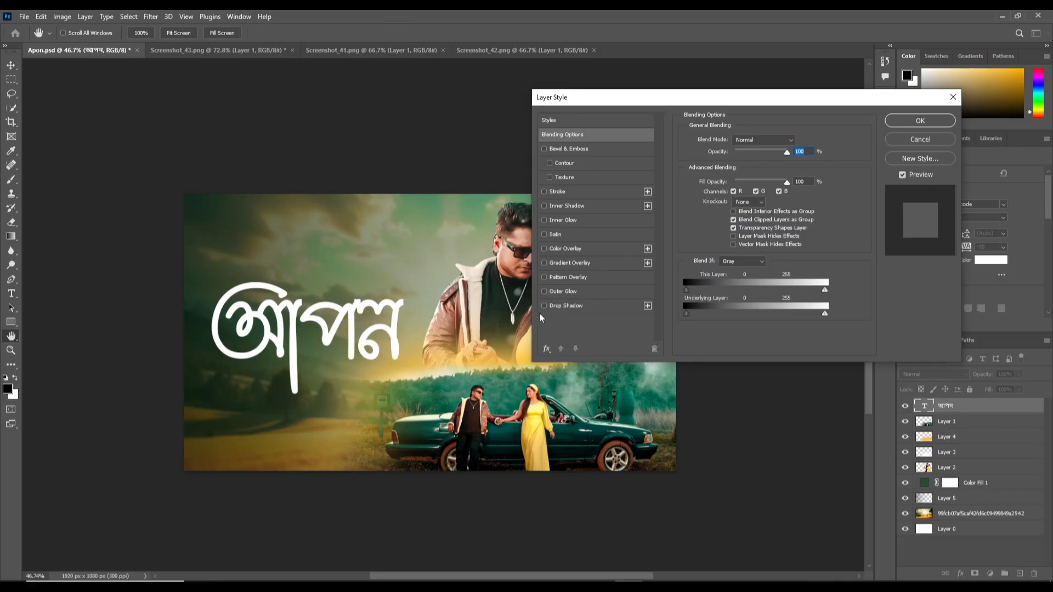
click(544, 306)
click(559, 306)
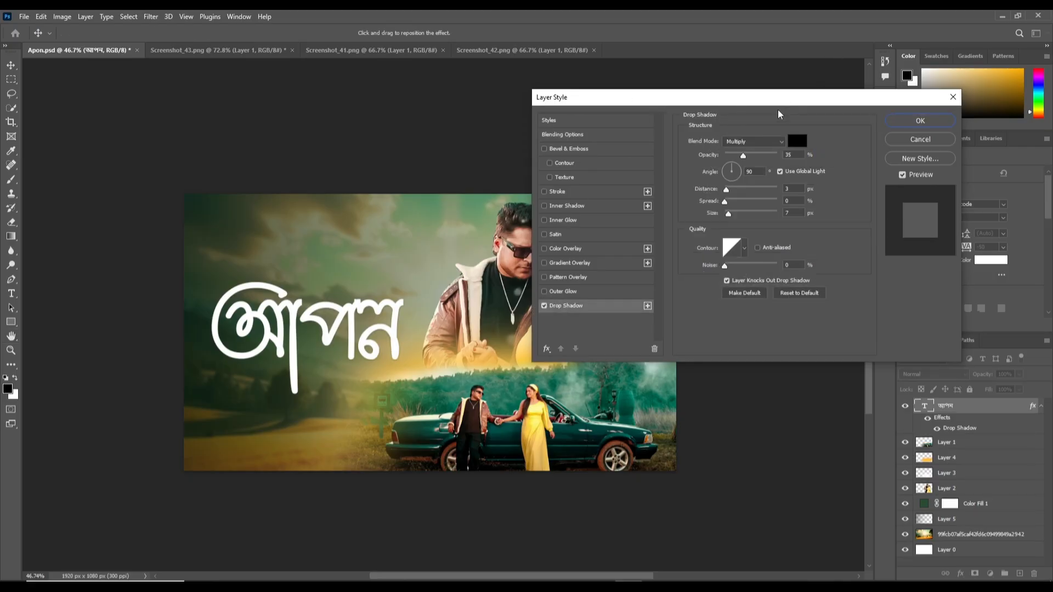
Step: Set the title's Drop Shadow to Normal blend mode, distance 19 px, spread 16% and size 0 px
drag(728, 193, 743, 205)
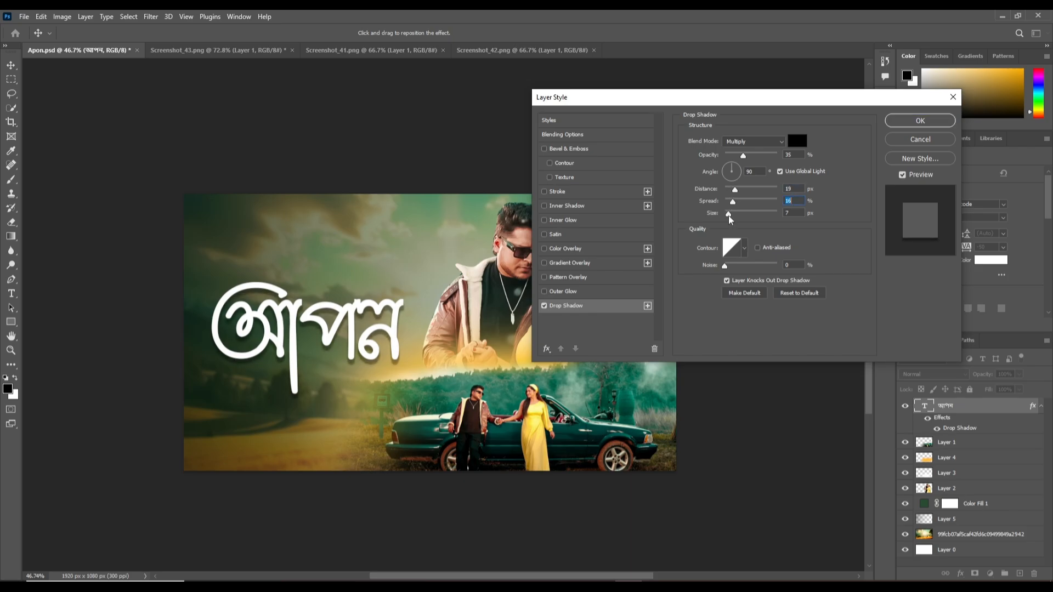
drag(728, 214, 723, 221)
click(739, 142)
click(738, 147)
Step: Add Bevel & Emboss to the title with 1% depth and 6 px soften
click(544, 149)
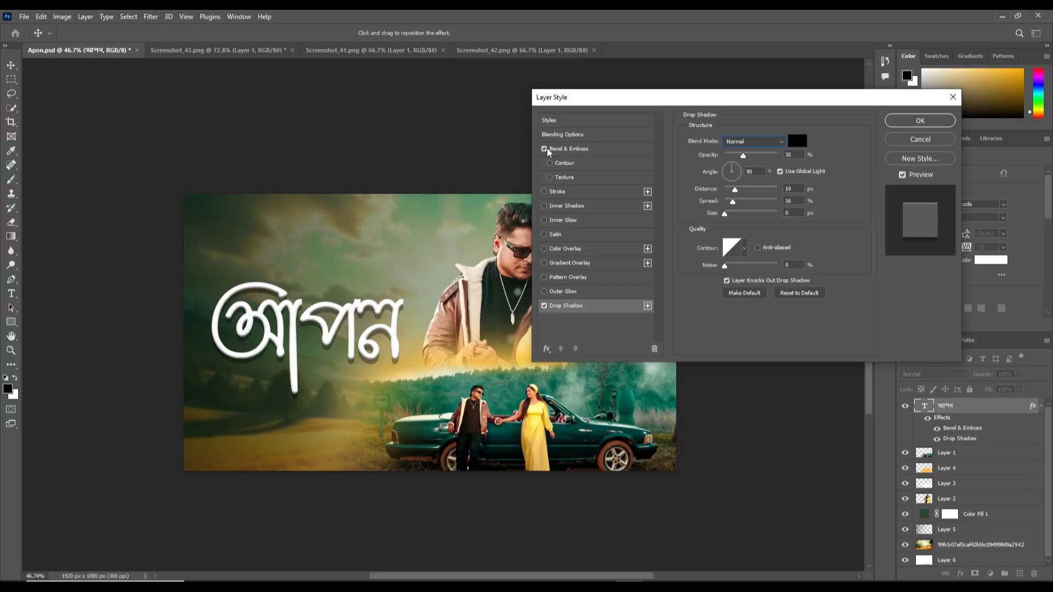
click(583, 152)
mouse_move(733, 164)
mouse_down()
mouse_move(763, 167)
mouse_move(728, 164)
mouse_up()
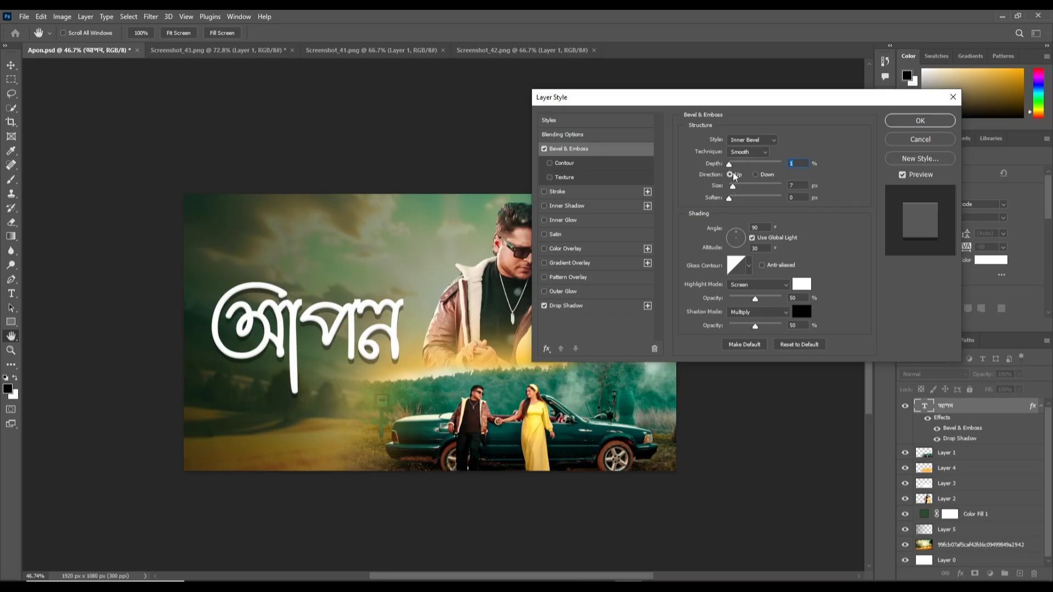
mouse_move(729, 199)
mouse_down()
mouse_move(762, 201)
mouse_move(747, 199)
mouse_up()
Step: Enable a Gradient Overlay on the title layer, using the Gray, White gradient, and show its settings
click(544, 249)
click(545, 249)
click(545, 263)
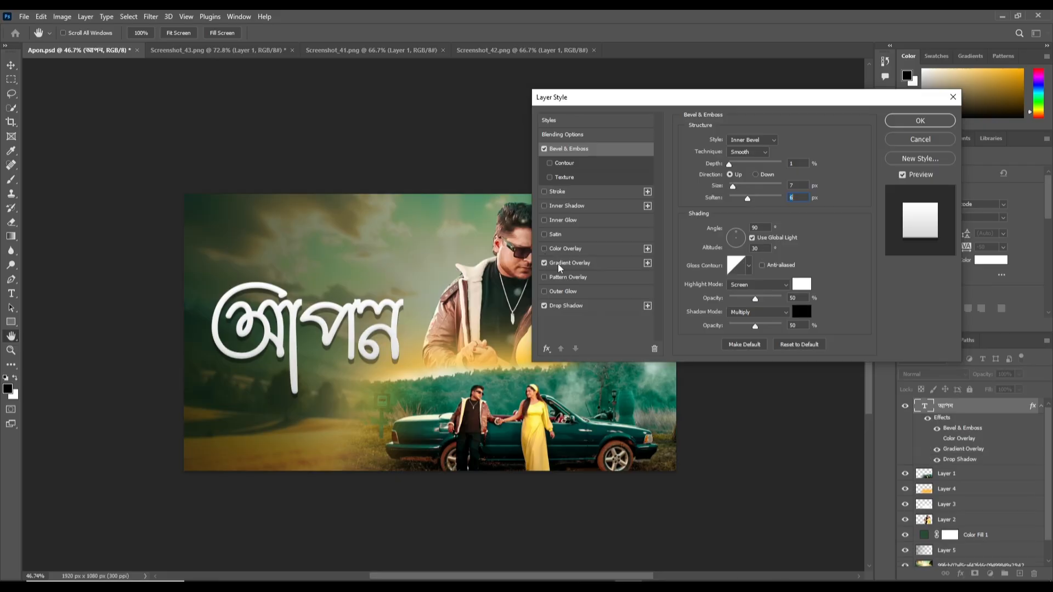
click(559, 265)
Step: Try presets from the Blues gradient group, including Blue_03, on the title's Gradient Overlay
click(744, 172)
drag(493, 94, 723, 93)
click(650, 144)
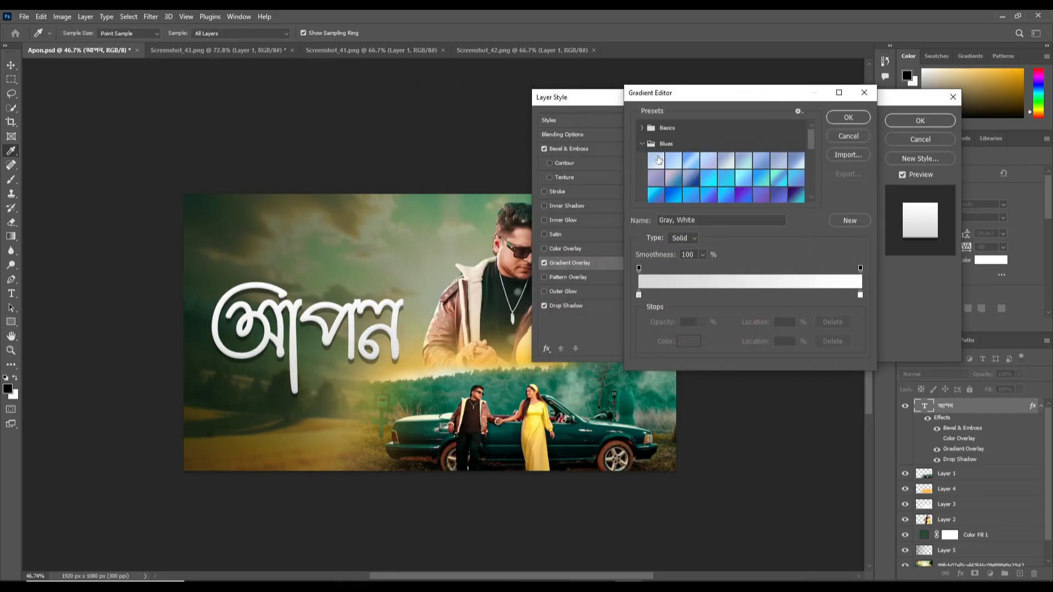
click(694, 162)
scroll(654, 196, down, 1)
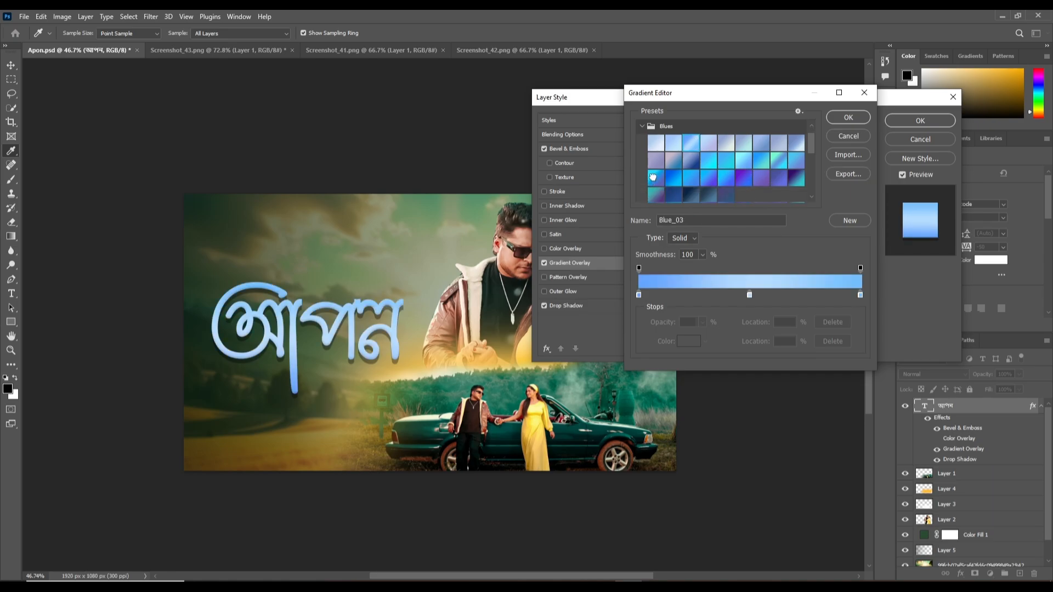
click(678, 177)
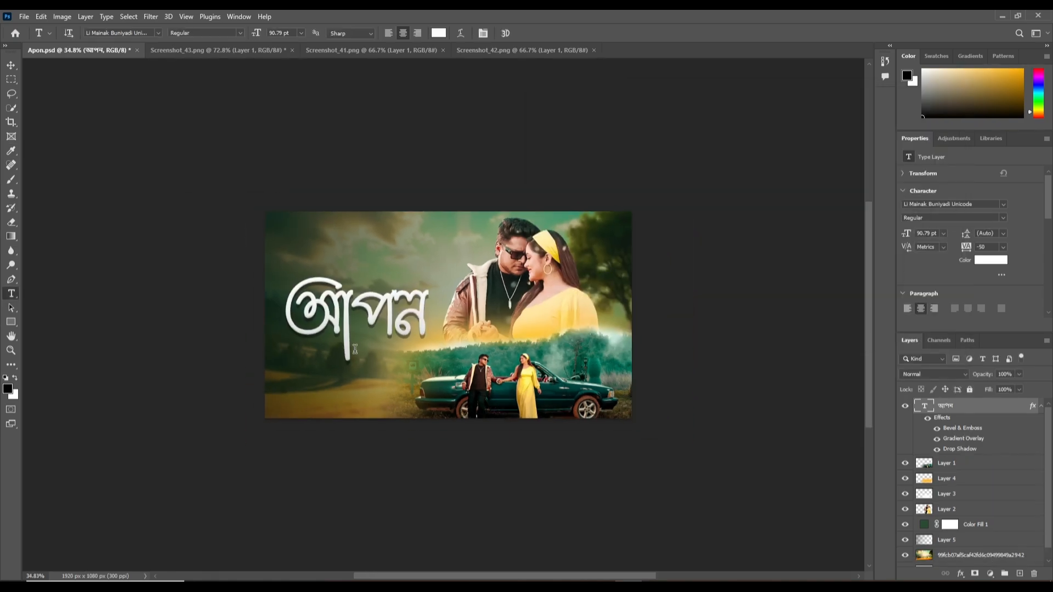
Step: Check the styled title against the whole banner and save the document
scroll(351, 299, down, 4)
scroll(416, 284, up, 10)
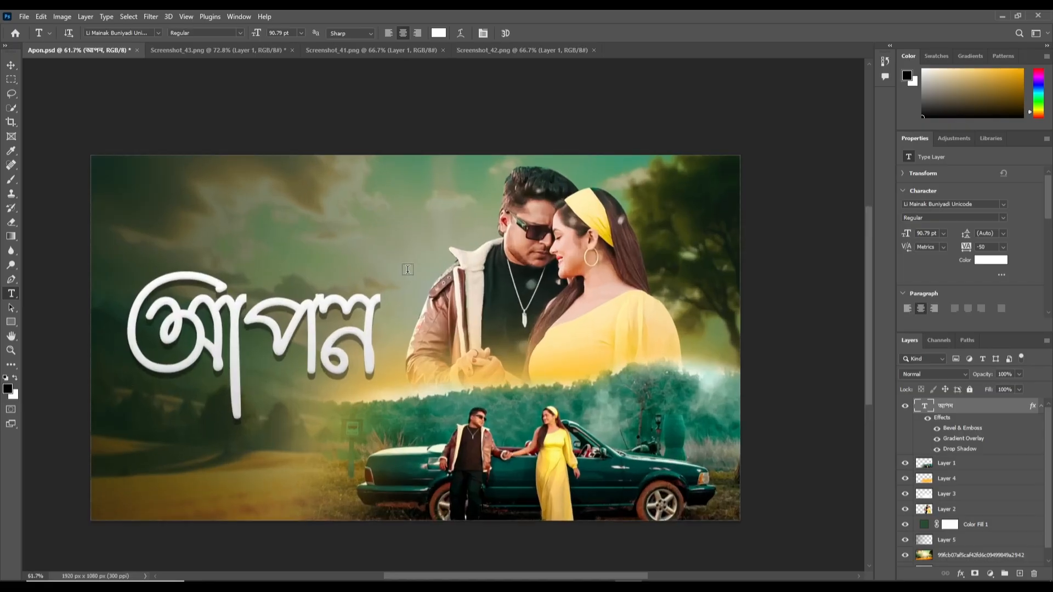
key(ctrl+s)
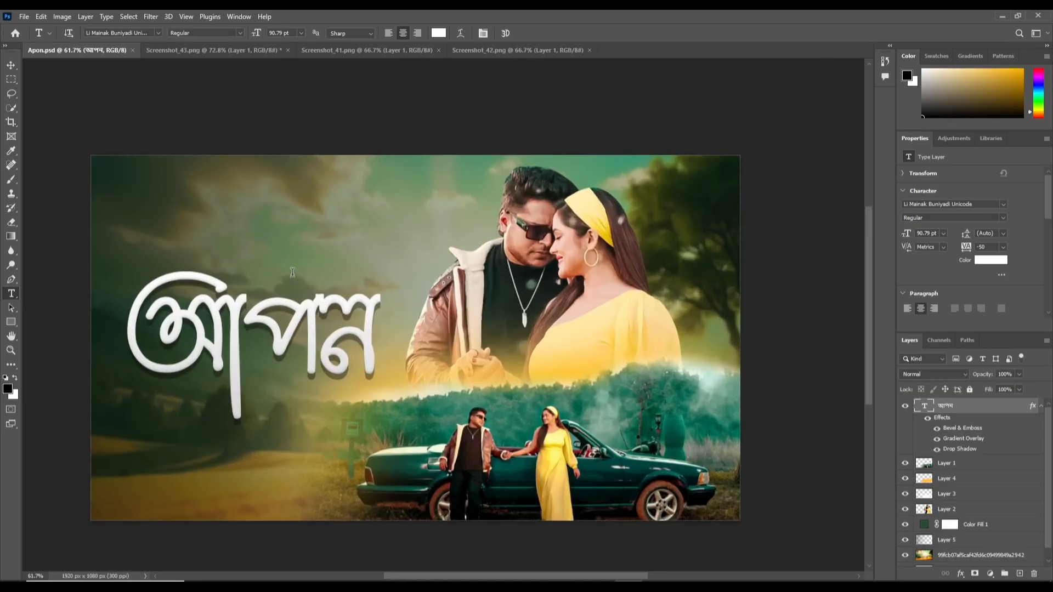
scroll(724, 299, down, 3)
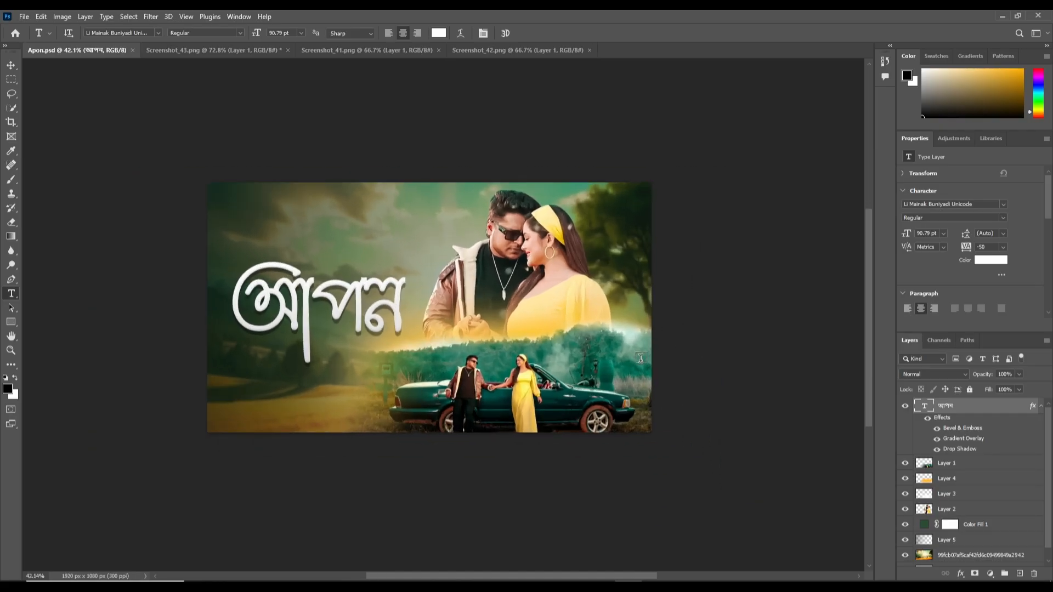
scroll(640, 358, up, 1)
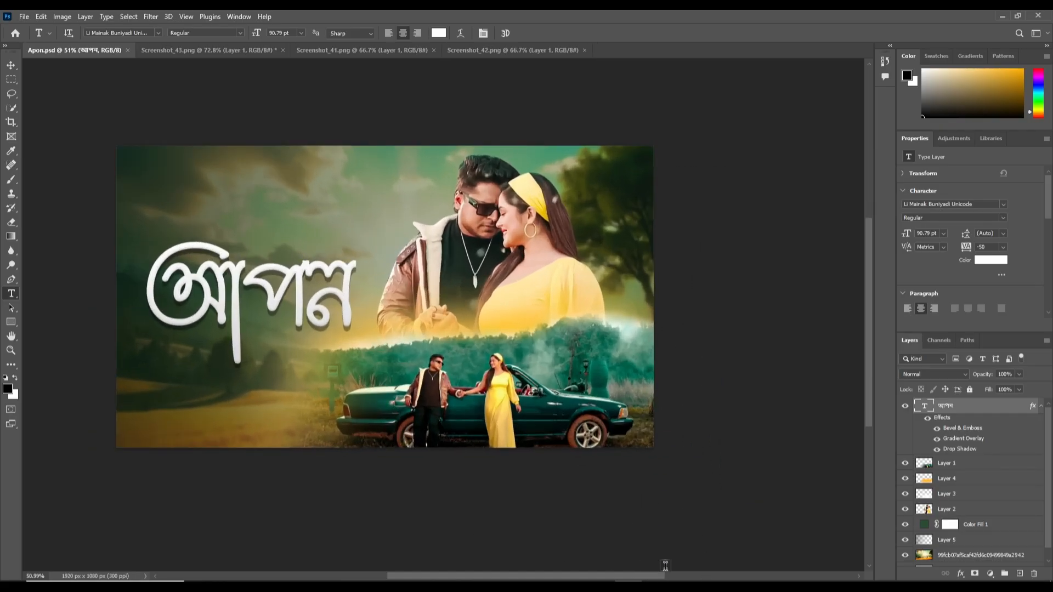
Step: Switch to Notepad and copy the whole song credits list, from the Song line to the Label line
key(alt+Tab)
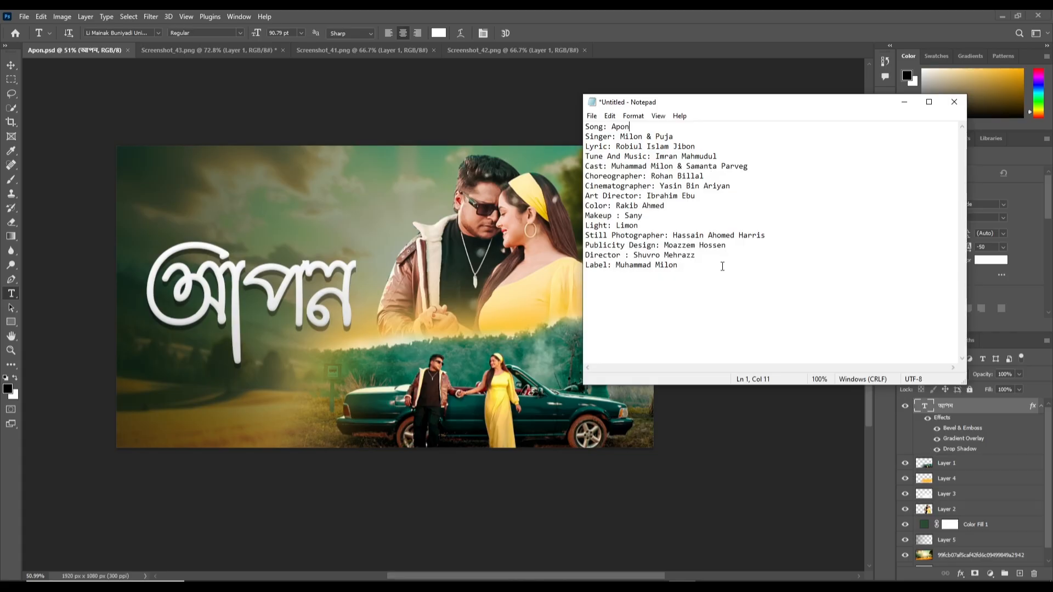
drag(722, 269, 586, 125)
key(ctrl+c)
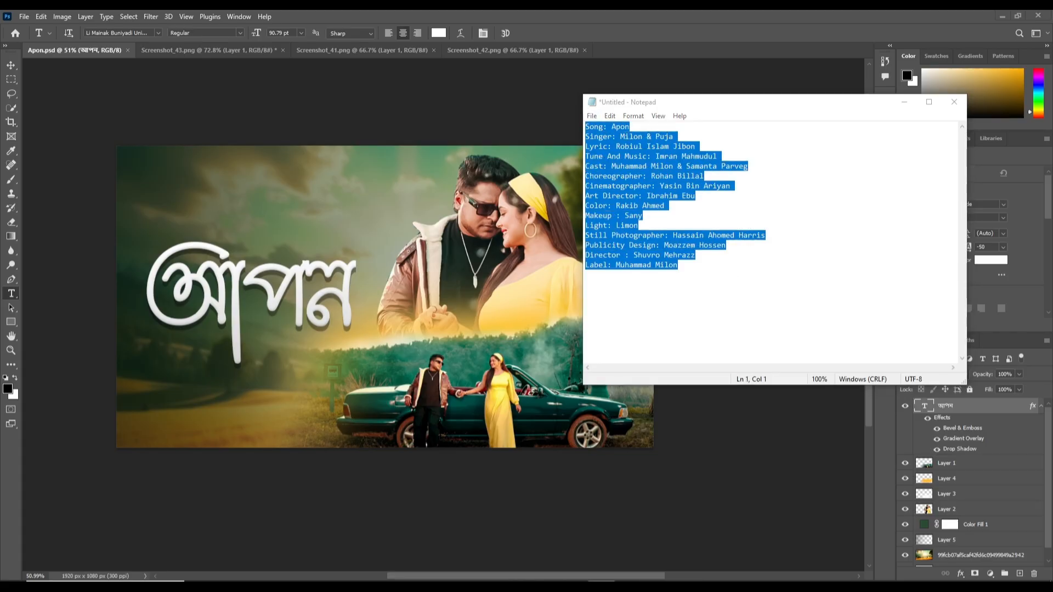
Step: Switch to Google Chrome by opening it under an existing user profile
right_click(601, 586)
click(576, 531)
scroll(476, 433, down, 3)
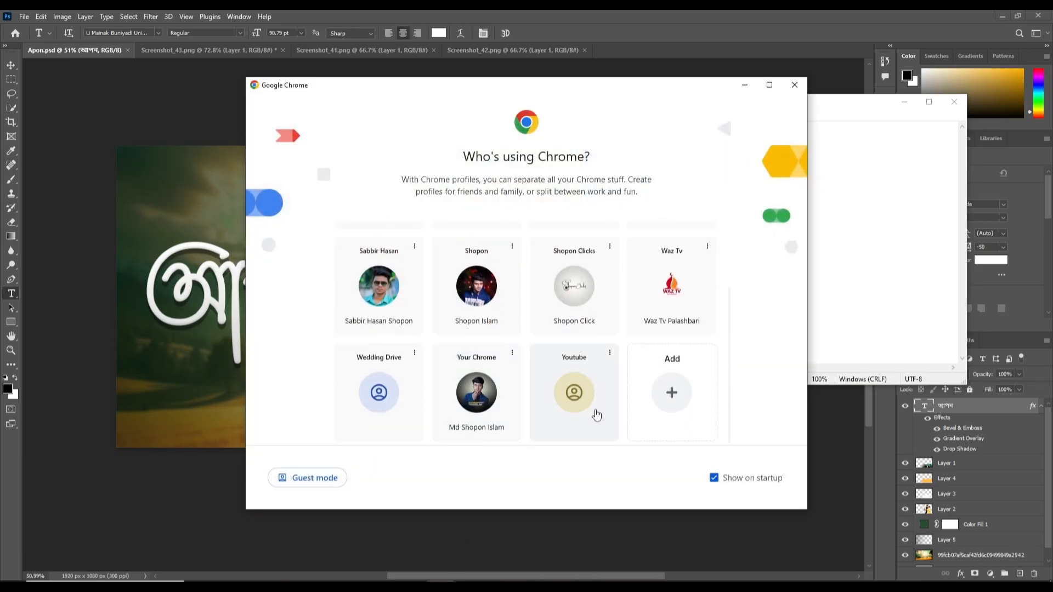
click(663, 399)
click(527, 397)
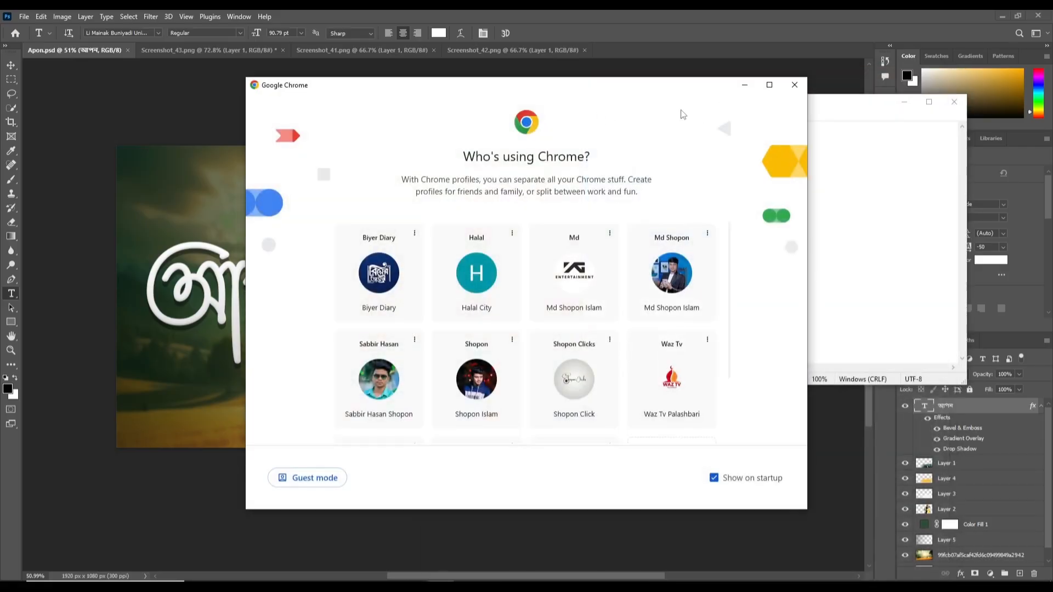
scroll(419, 414, down, 3)
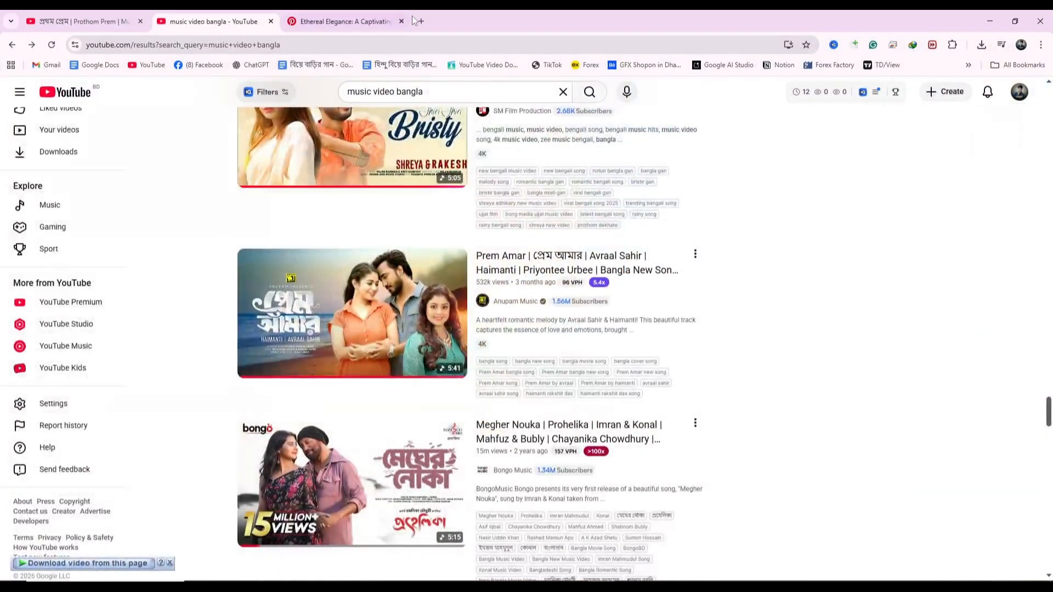
Step: Search for "uppercase to lowercase" in a new browser tab and open the Convert Case website
click(422, 23)
text(জ)
key(BackSpace)
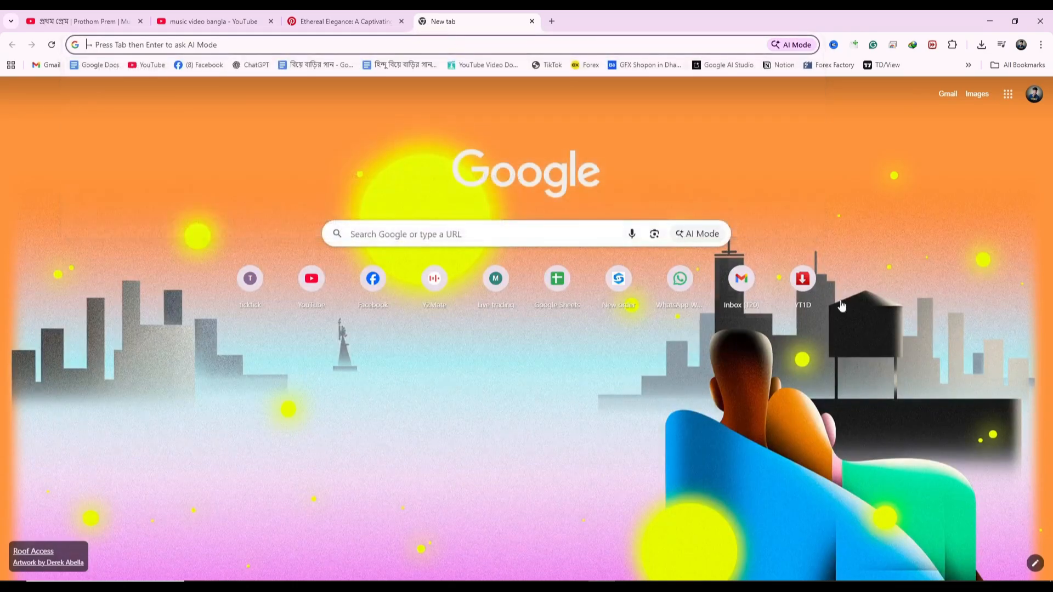
click(170, 44)
text(upp)
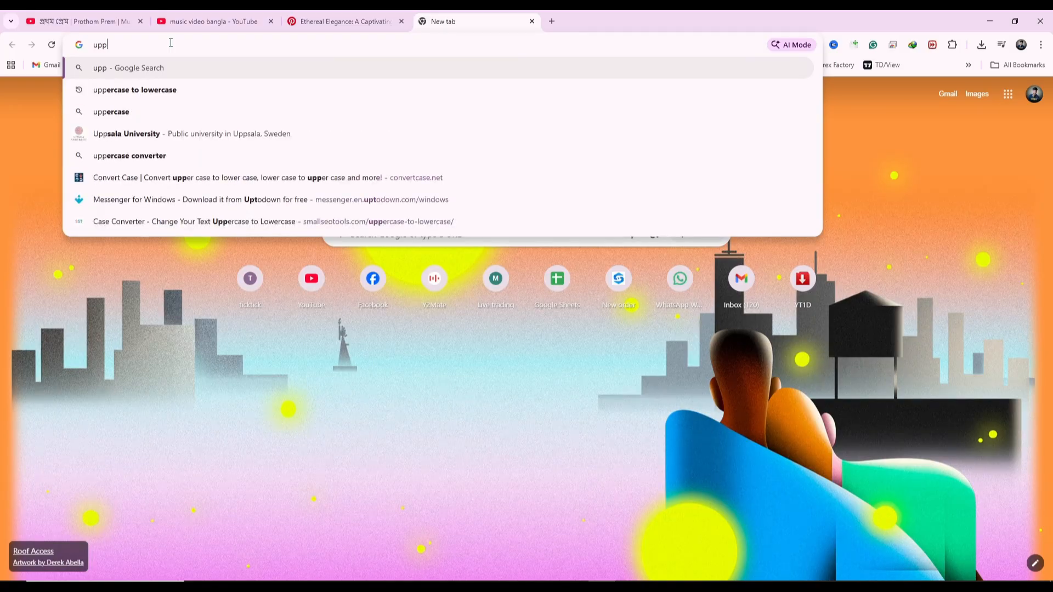
click(163, 89)
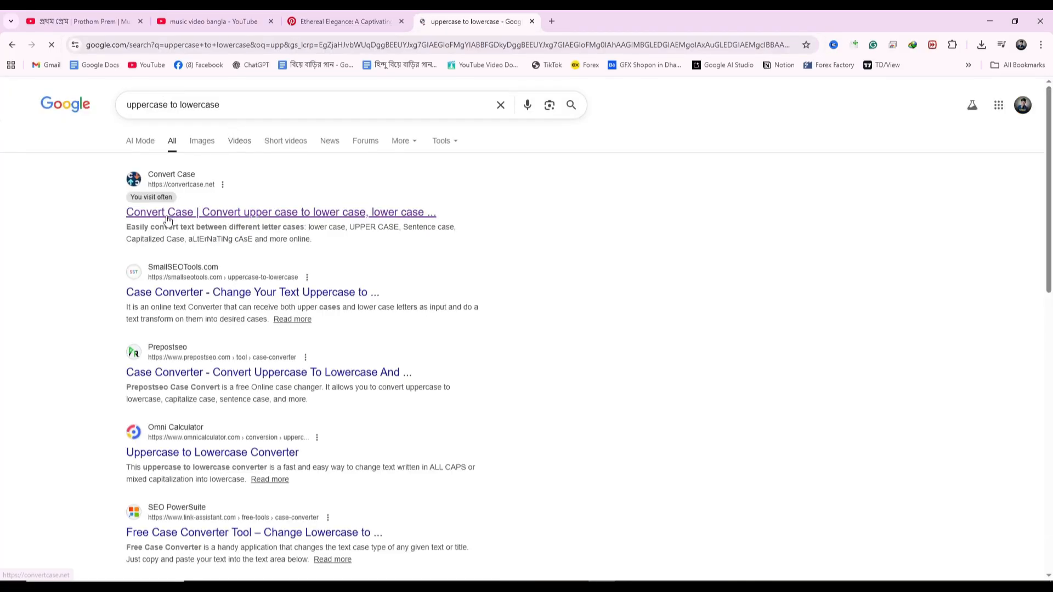
click(170, 213)
Step: Paste the credits list into the converter, convert it to UPPER CASE, and copy all the converted lines
key(ctrl+v)
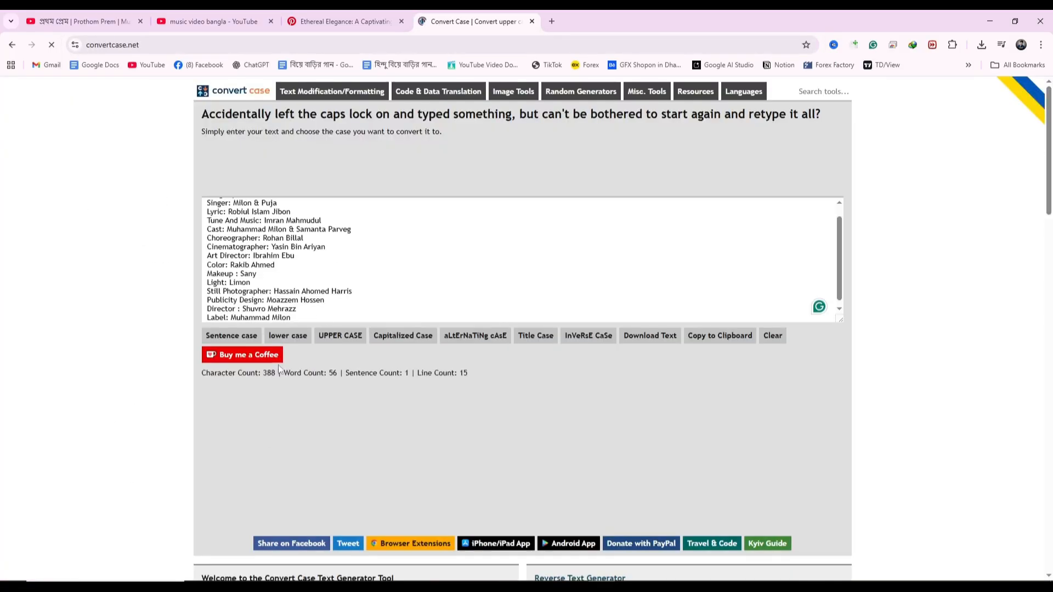
click(354, 340)
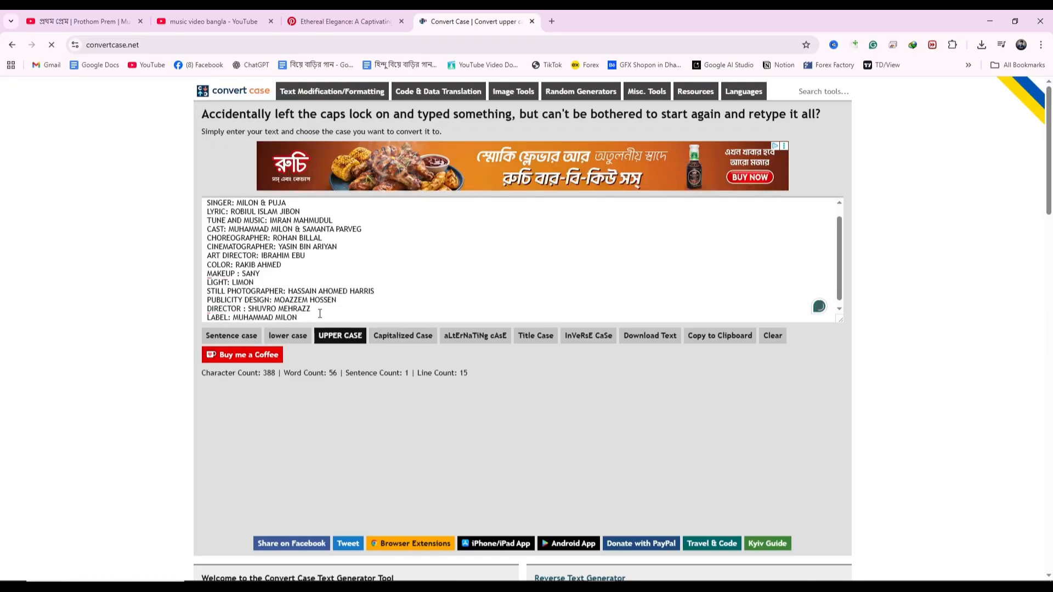
scroll(233, 231, up, 1)
drag(206, 208, 276, 209)
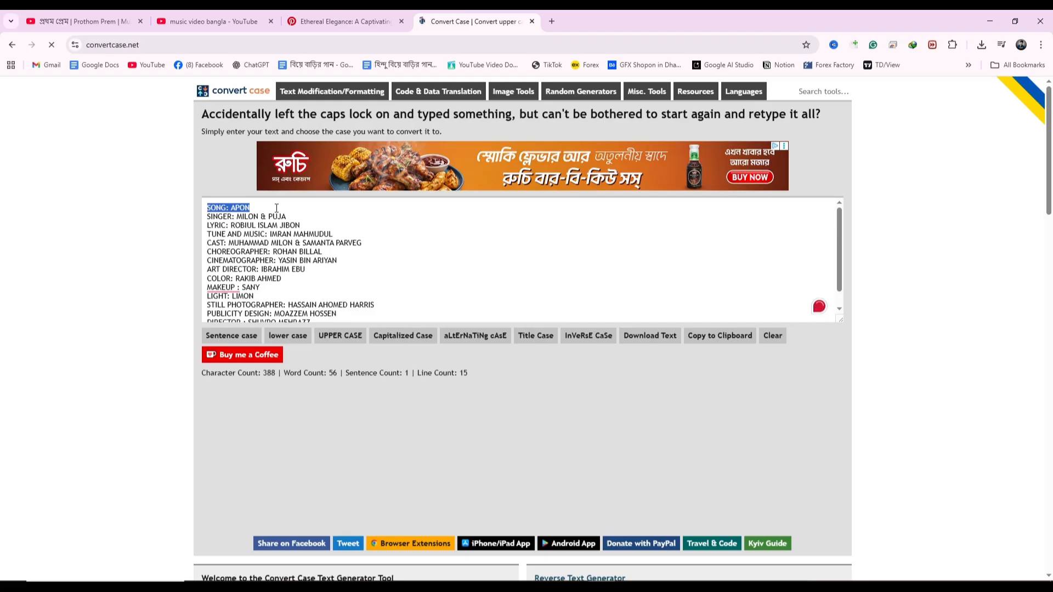
drag(206, 208, 353, 308)
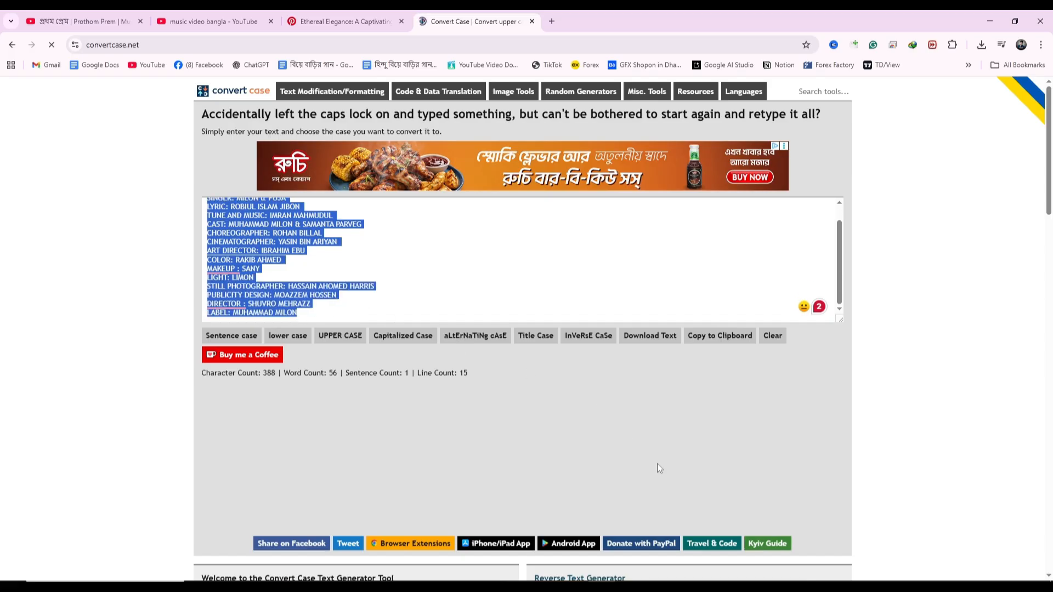
Step: Switch back to Photoshop and create a new blank 1920 x 1080 px document
key(alt+Tab)
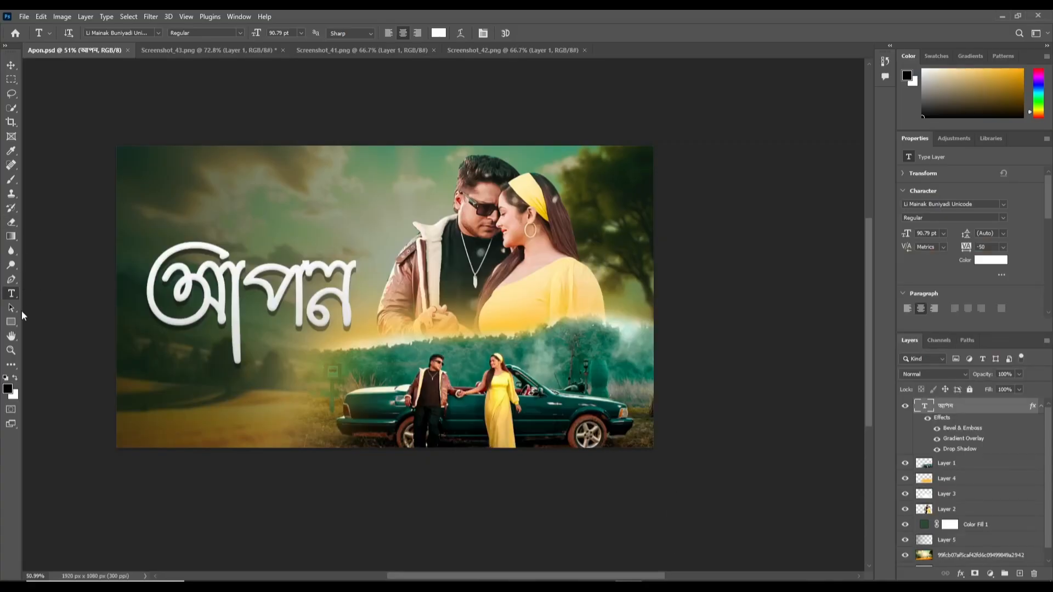
click(24, 16)
click(37, 28)
click(743, 461)
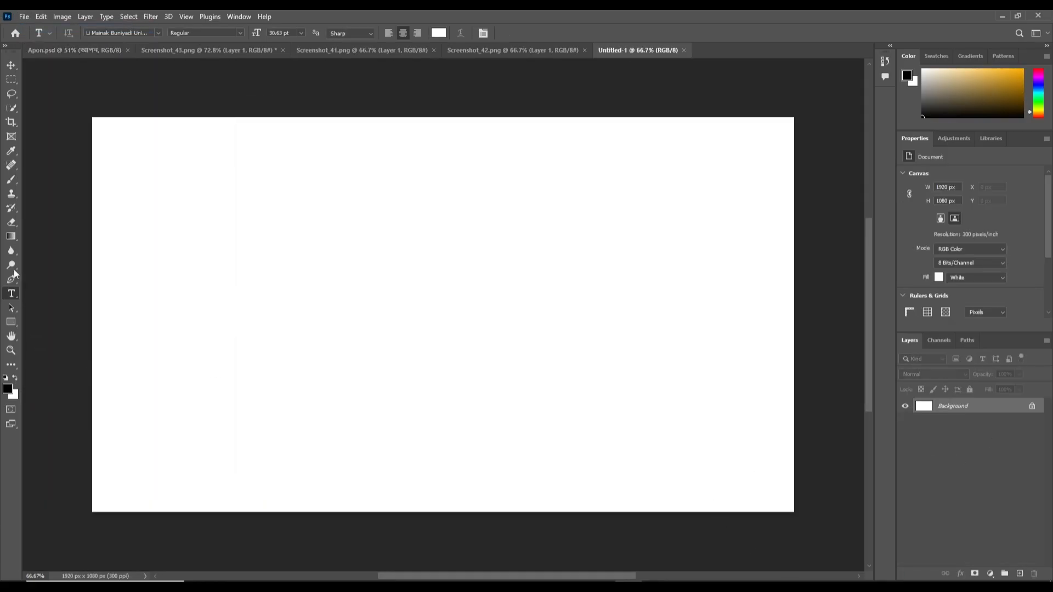
Step: Fill the background with black using the Paint Bucket tool, unlock it, and add an empty layer above
right_click(14, 237)
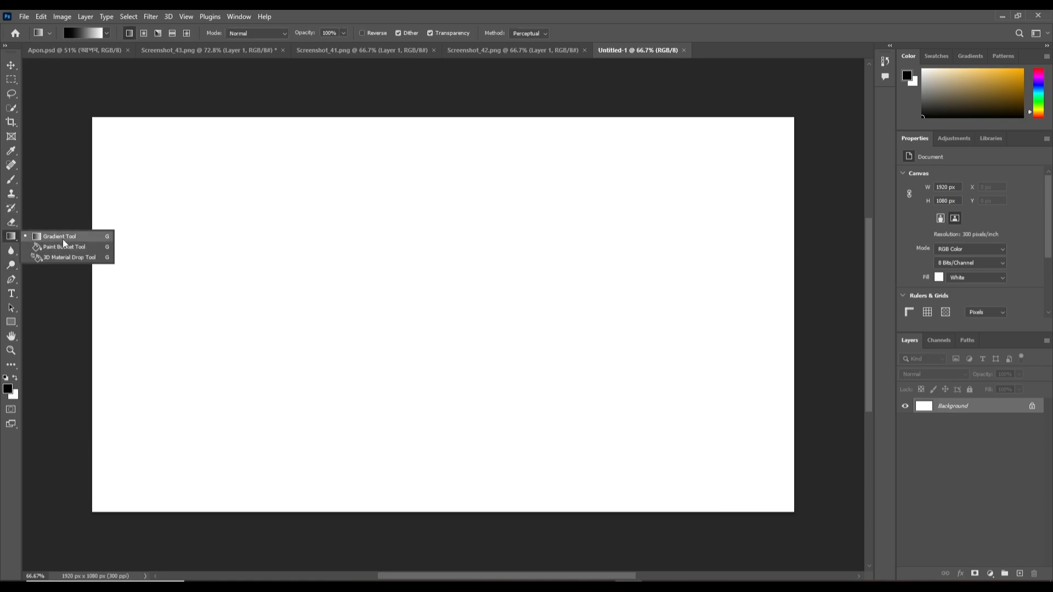
click(50, 244)
click(301, 274)
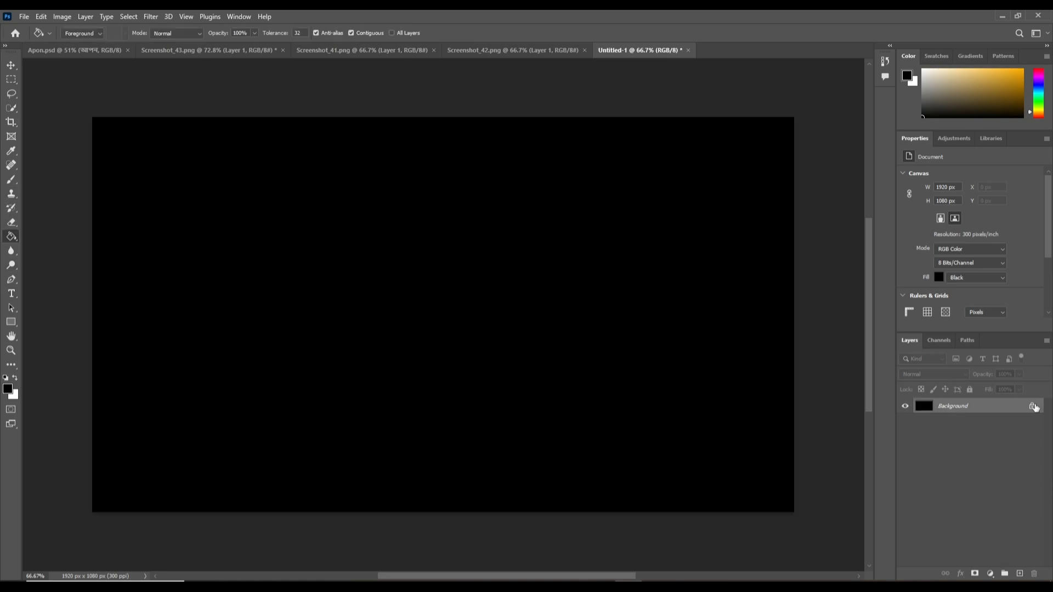
click(1033, 407)
click(1020, 573)
Step: Paste the uppercase credits as a text layer on the black canvas and set the whole text to 10 pt
click(11, 293)
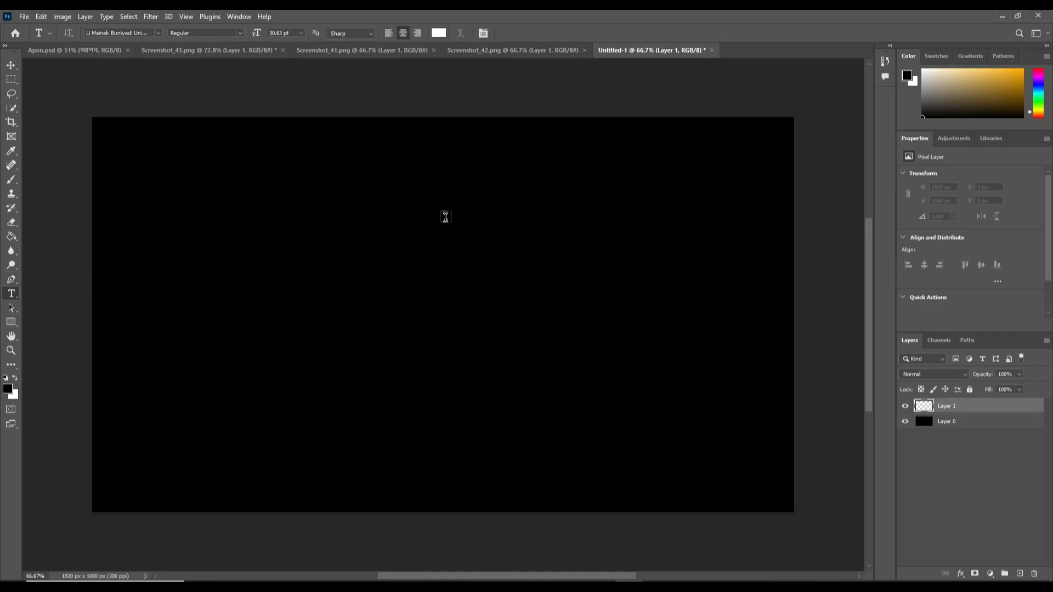
click(371, 241)
key(ctrl+v)
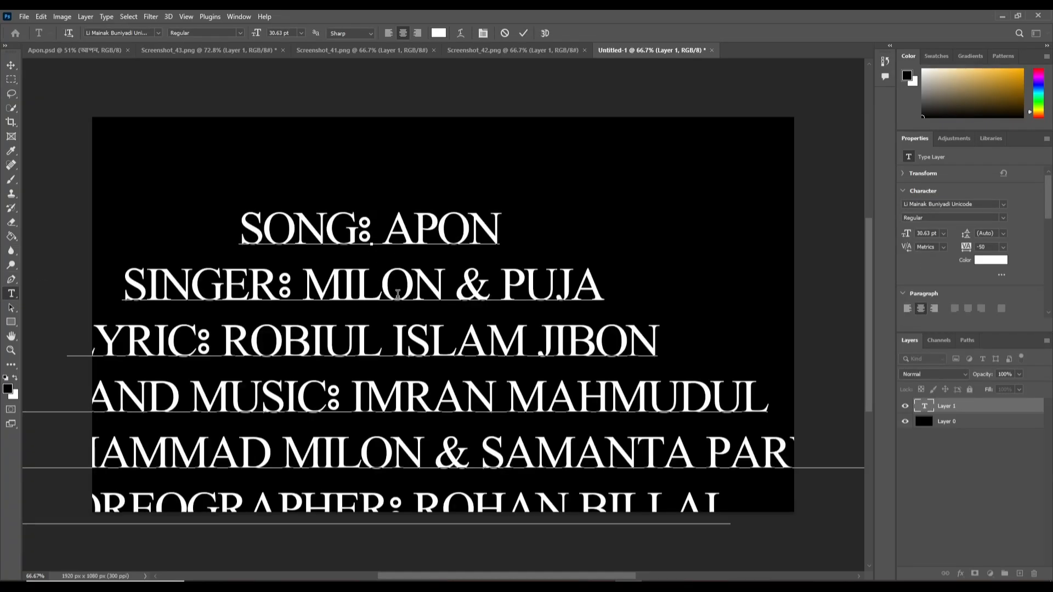
triple_click(398, 279)
click(371, 259)
key(ctrl+a)
click(302, 34)
click(285, 81)
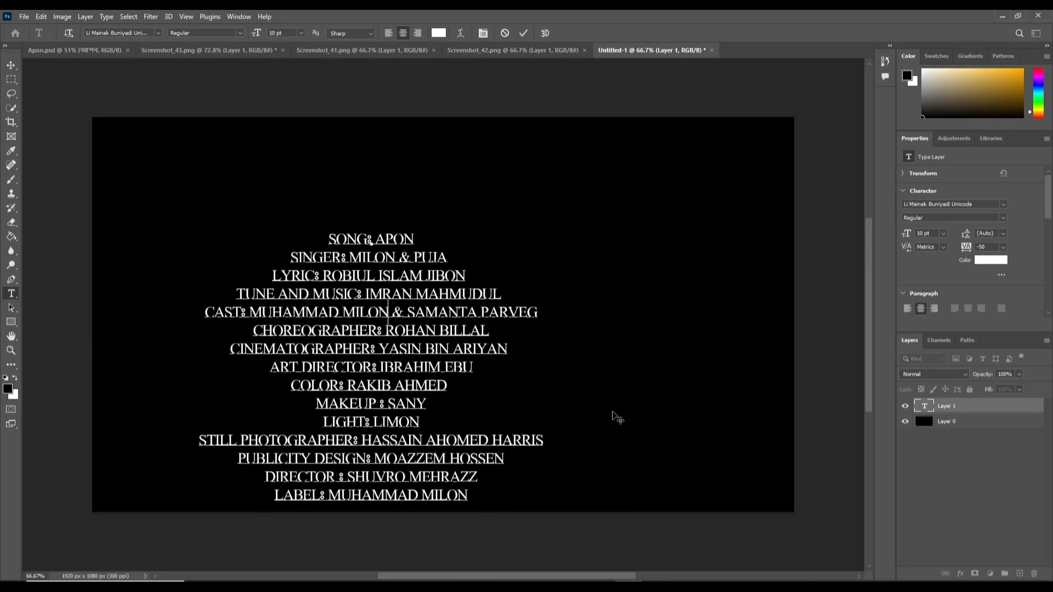
Step: Change the font of the entire credits text to Montserrat Medium
triple_click(352, 289)
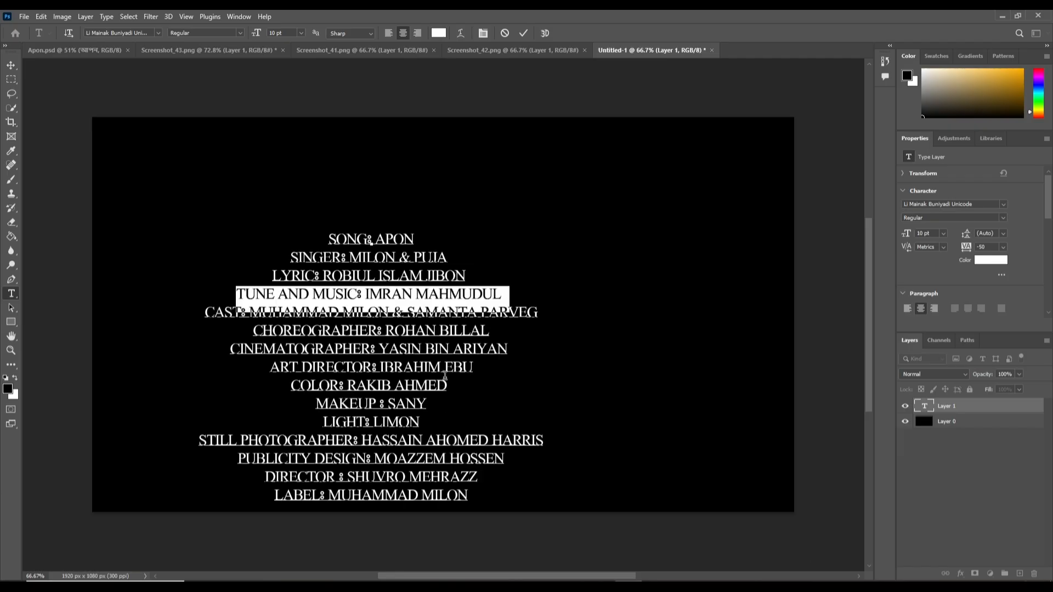
key(ctrl+a)
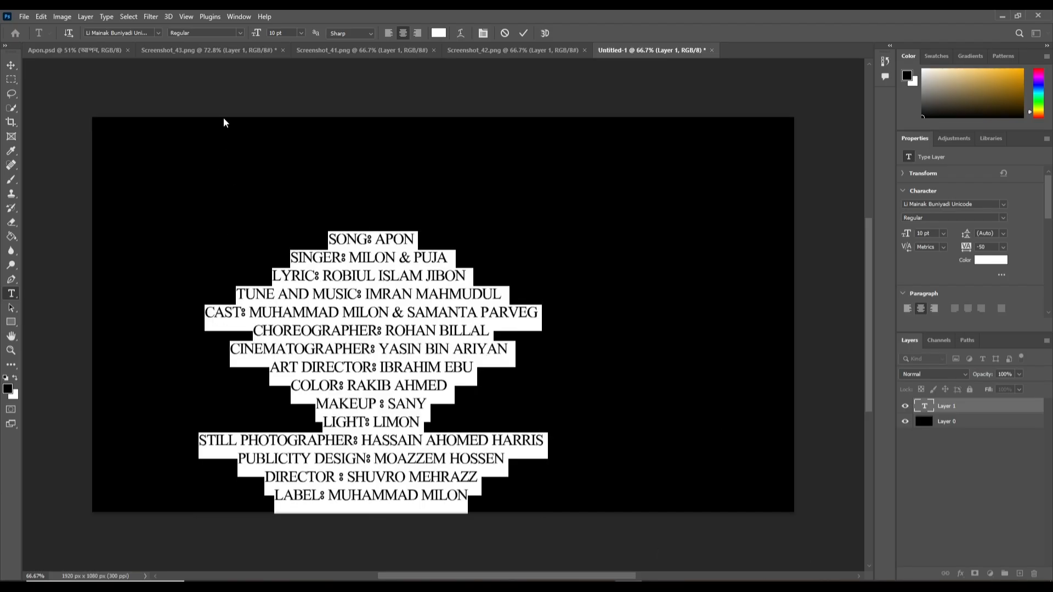
click(130, 32)
text(mon)
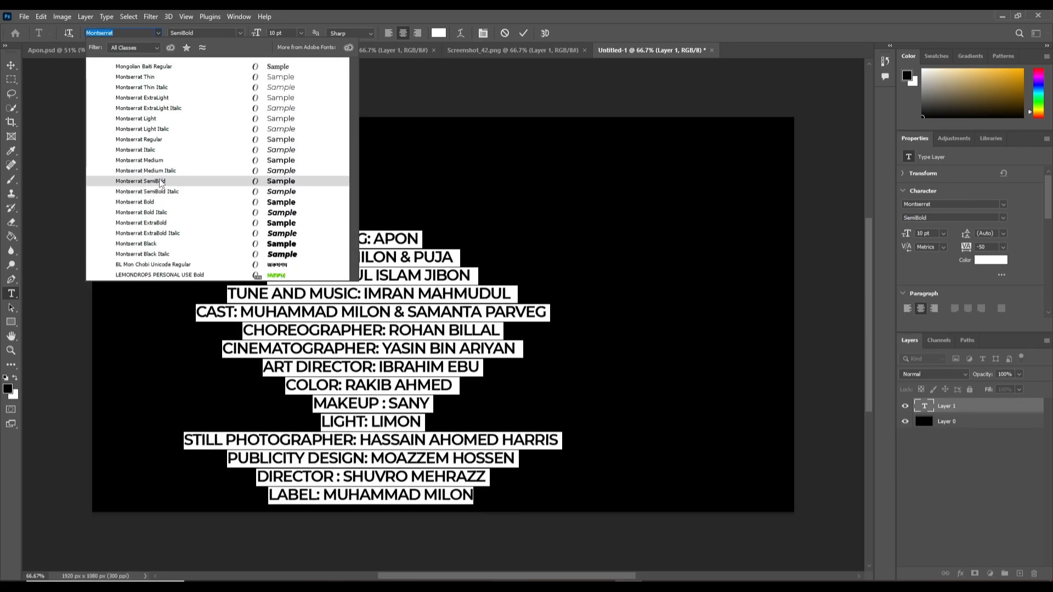
click(153, 162)
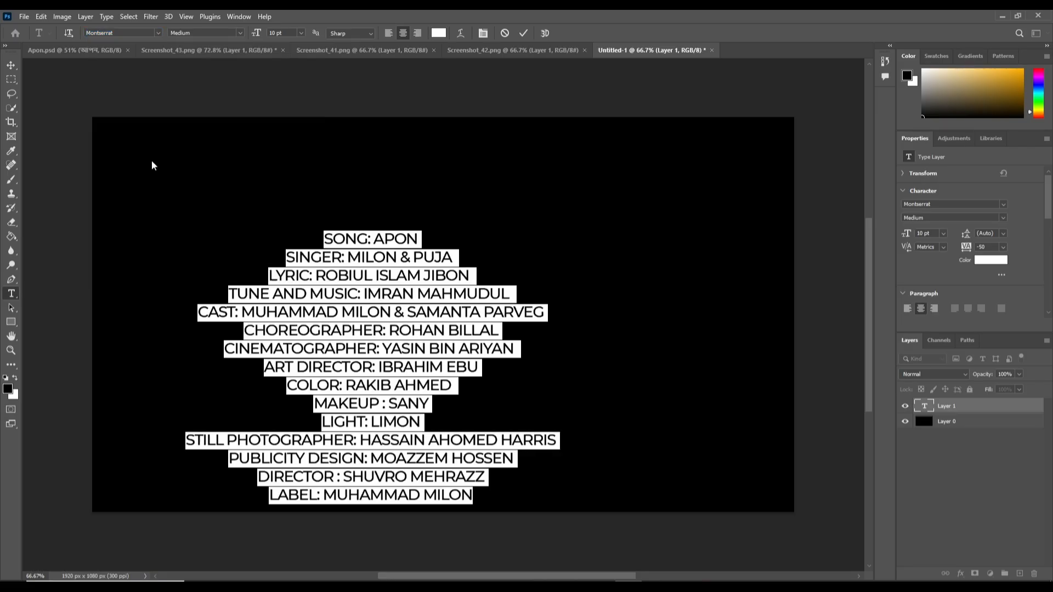
click(322, 344)
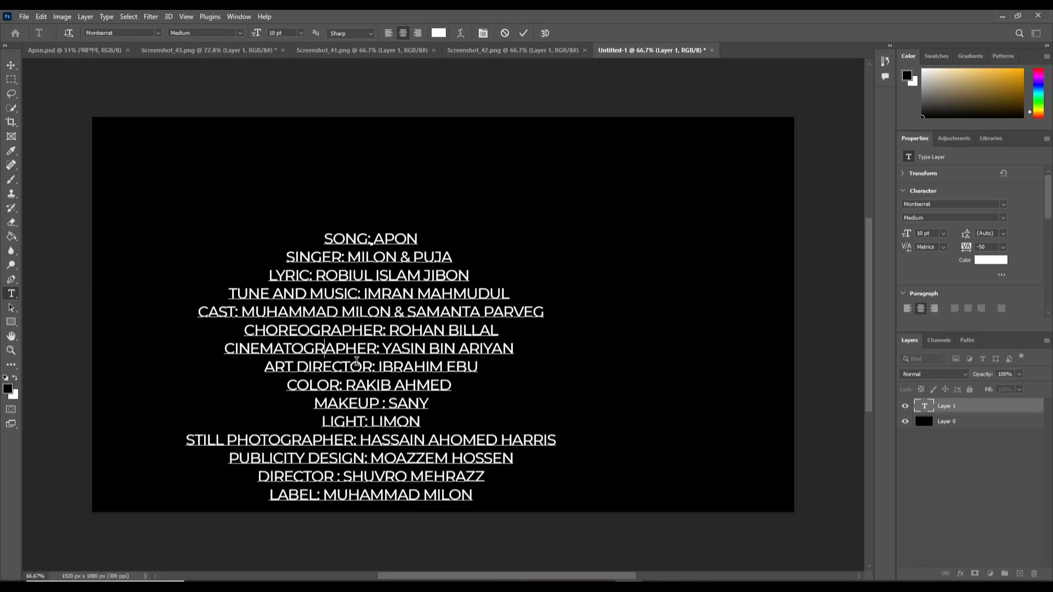
Step: Left-align all the lines of the credits text
triple_click(364, 360)
triple_click(363, 310)
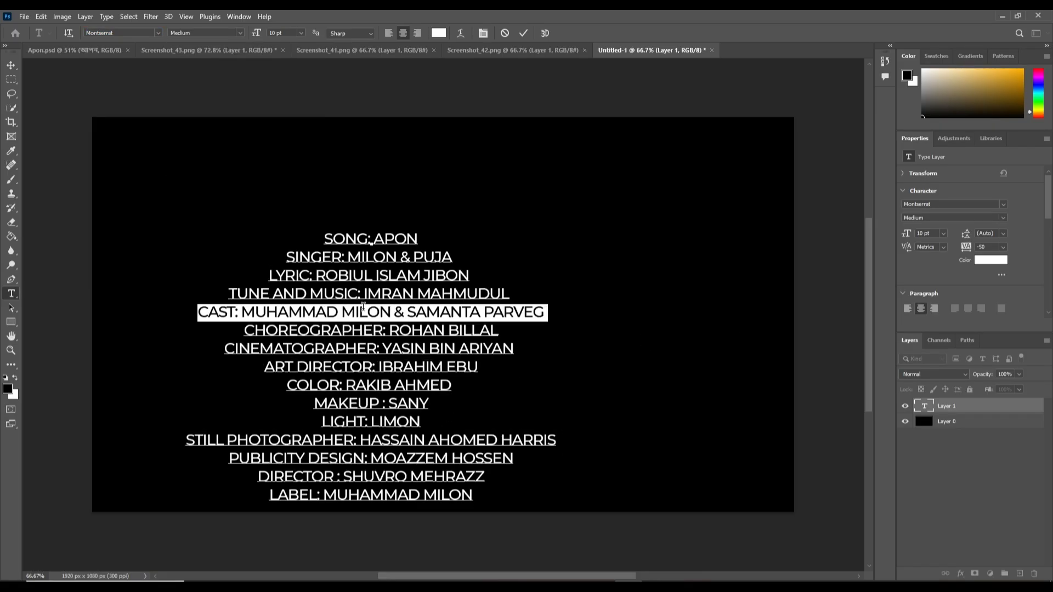
key(ctrl+a)
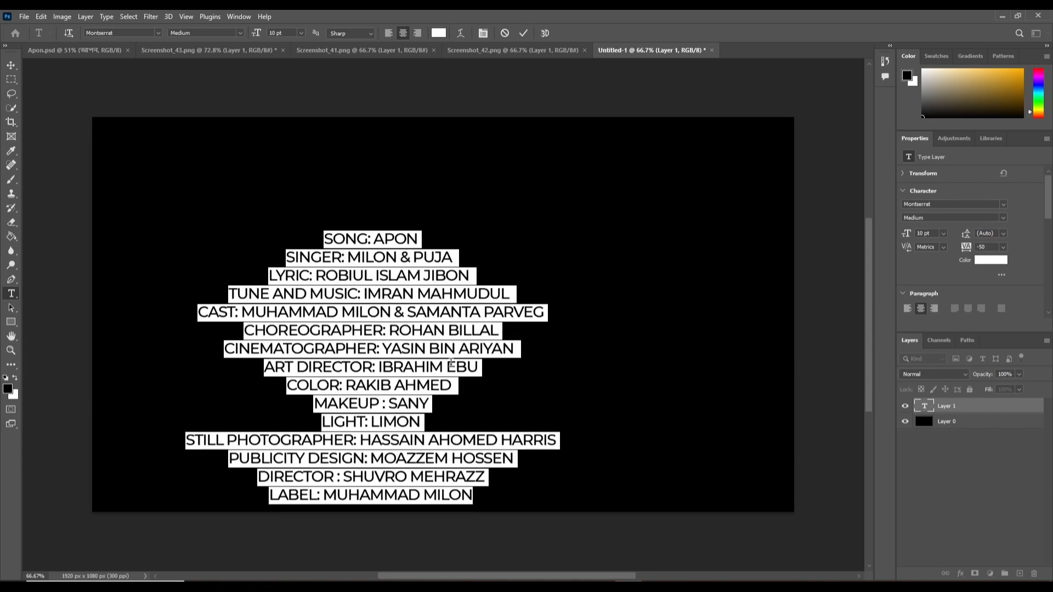
click(934, 308)
click(908, 308)
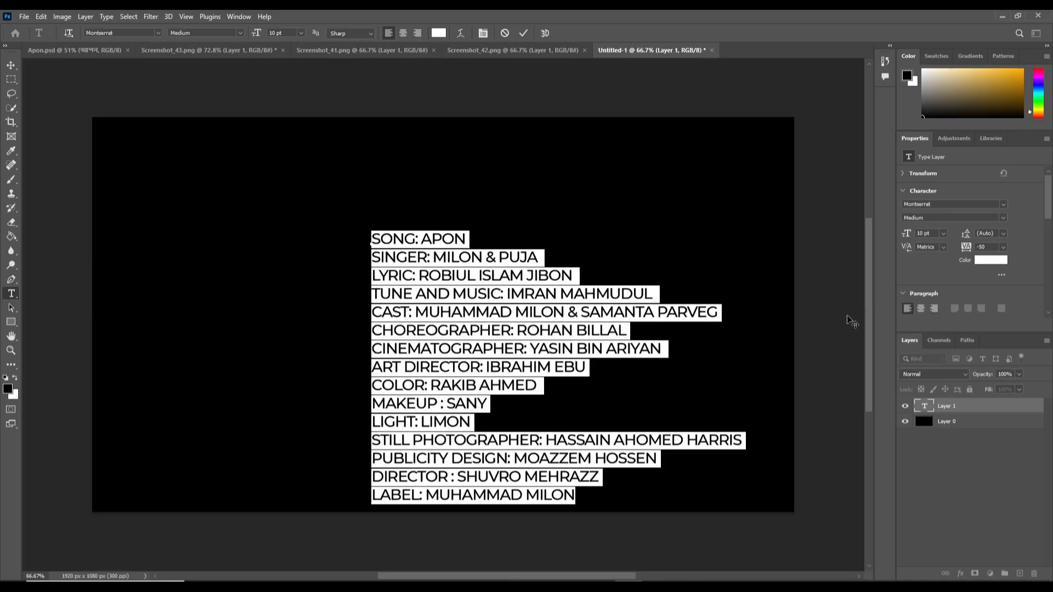
Step: Center-align all lines of the credits text and commit the edit
click(934, 308)
click(921, 308)
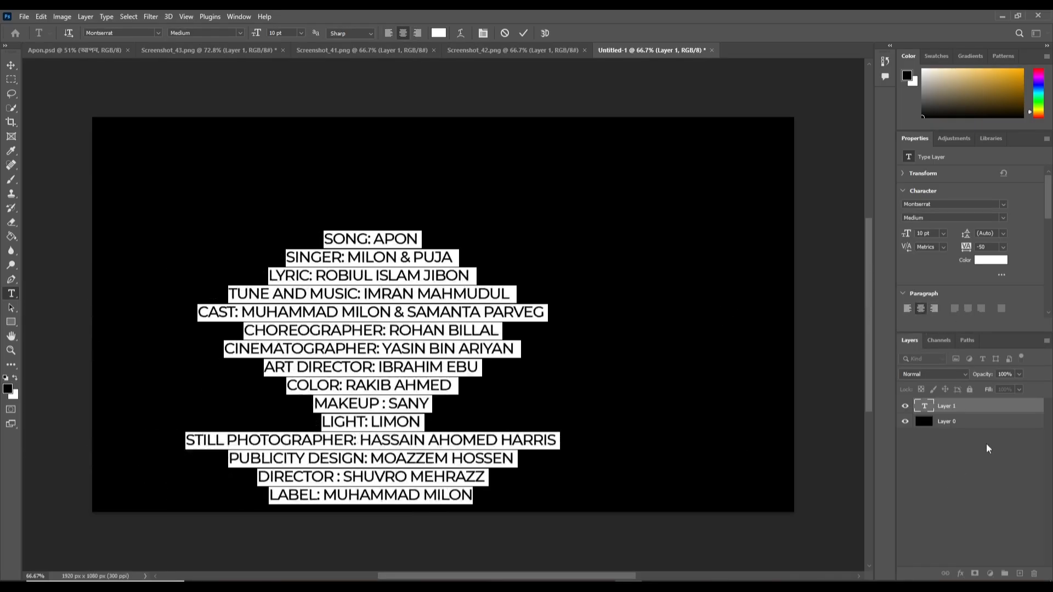
click(953, 411)
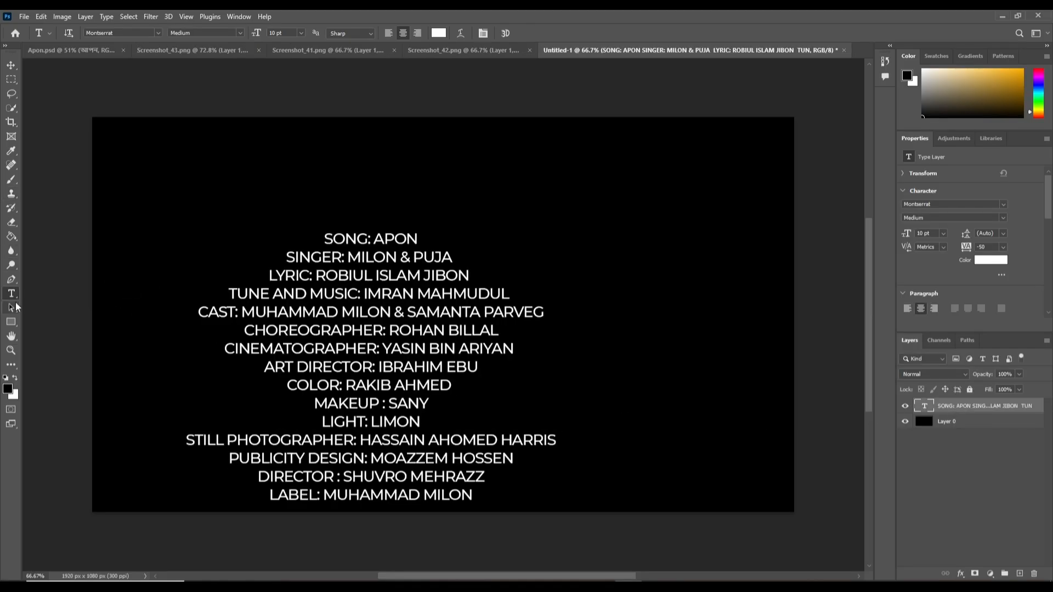
Step: Move the SINGER credit onto the end of the SONG line and remove the empty line it leaves
drag(287, 257, 482, 255)
key(ctrl+c)
key(BackSpace)
click(952, 409)
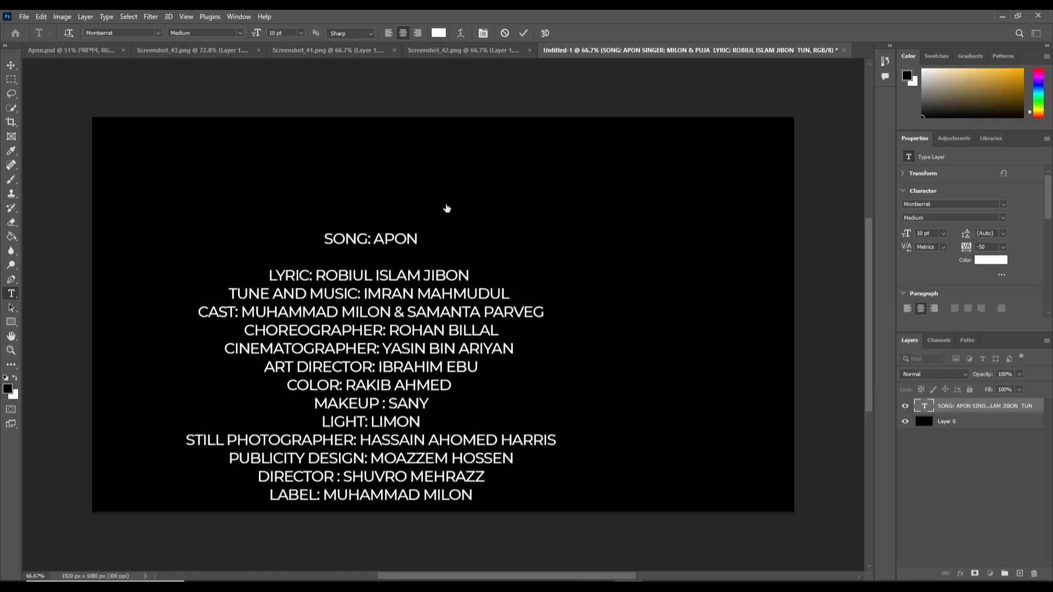
click(420, 234)
key(ctrl+v)
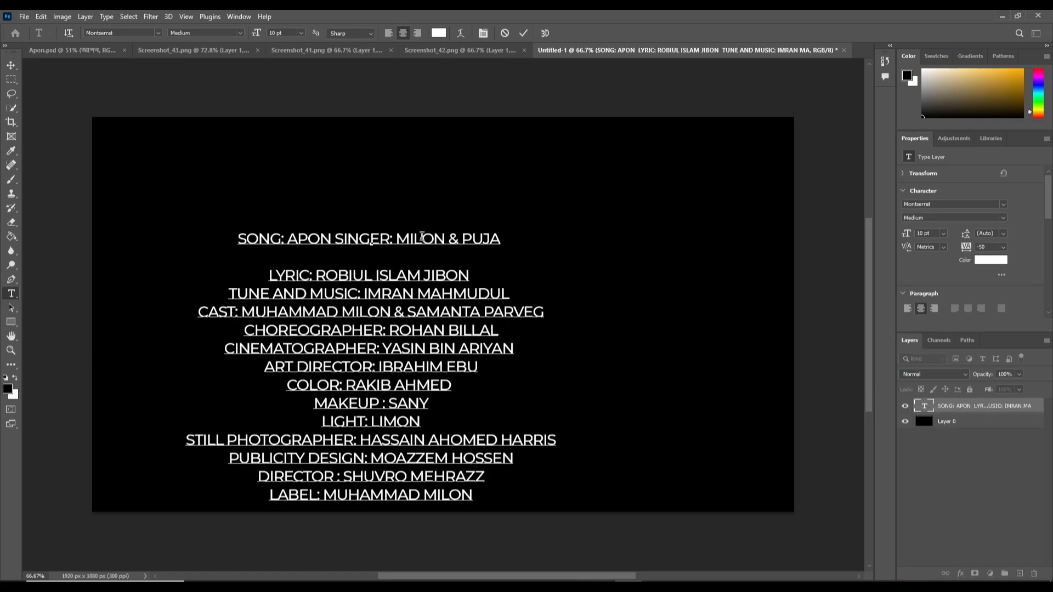
key(BackSpace)
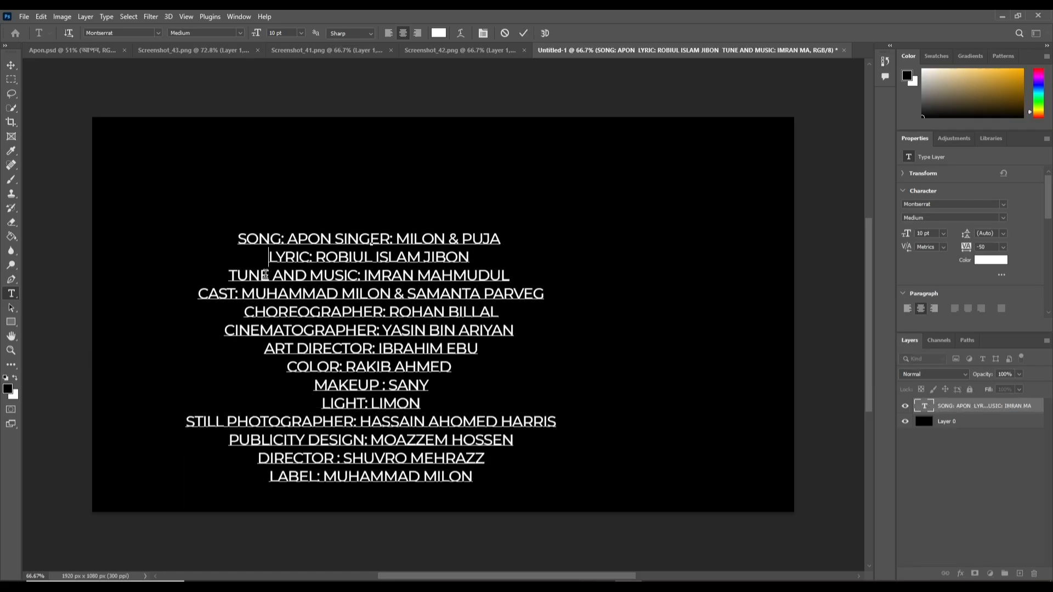
Step: Join the TUNE AND MUSIC credit to the LYRIC line and the CHOREOGRAPHER credit to the CAST line, removing the blank line between them
shift+click(526, 277)
key(ctrl+c)
key(BackSpace)
key(ctrl+v)
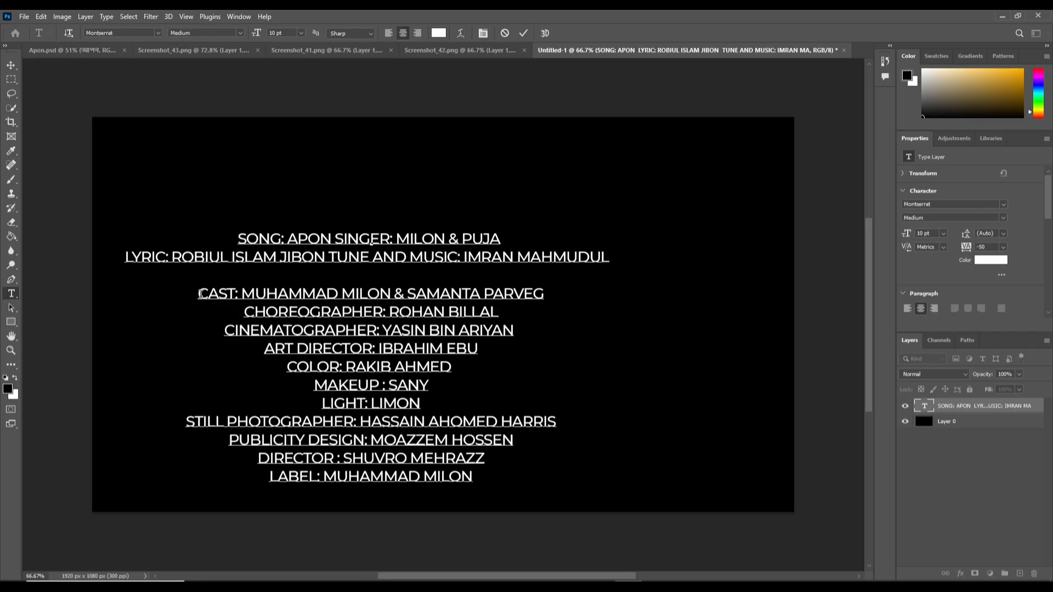
click(201, 294)
key(BackSpace)
drag(247, 294, 545, 296)
key(ctrl+x)
key(ctrl+v)
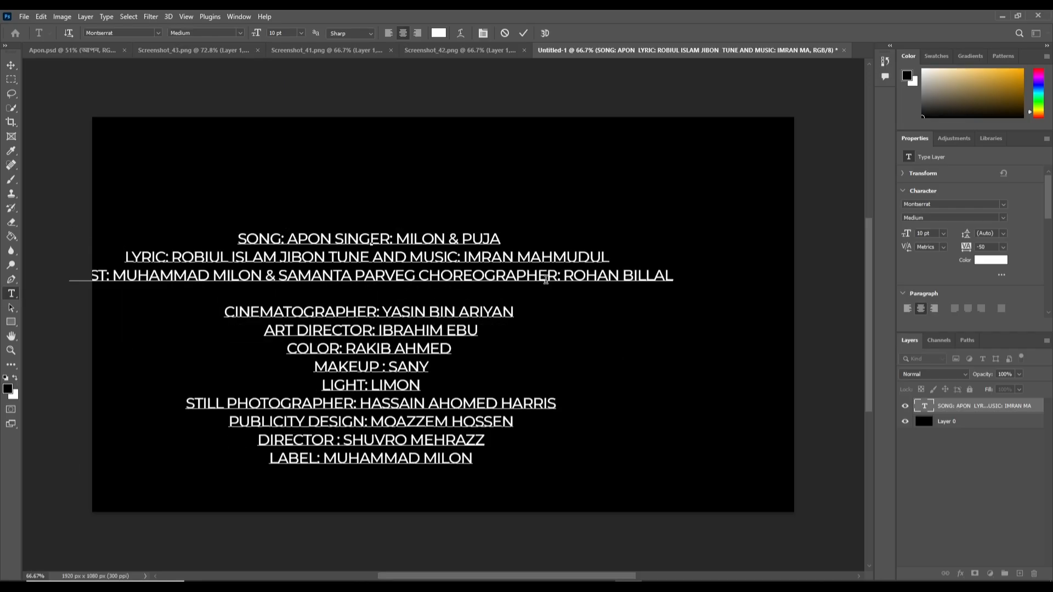
Step: Move the credits text block to roughly the center of the black canvas
click(11, 65)
drag(307, 344, 397, 318)
click(11, 294)
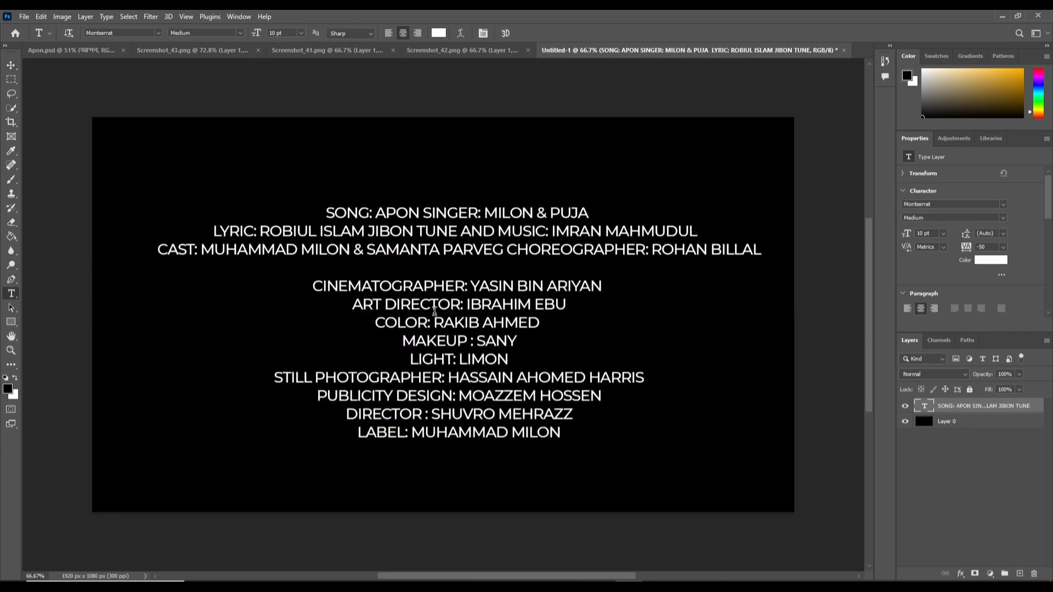
Step: Join the ART DIRECTOR credit to the CINEMATOGRAPHER line and remove the blank line above it
drag(351, 305, 607, 305)
key(BackSpace)
key(ctrl+v)
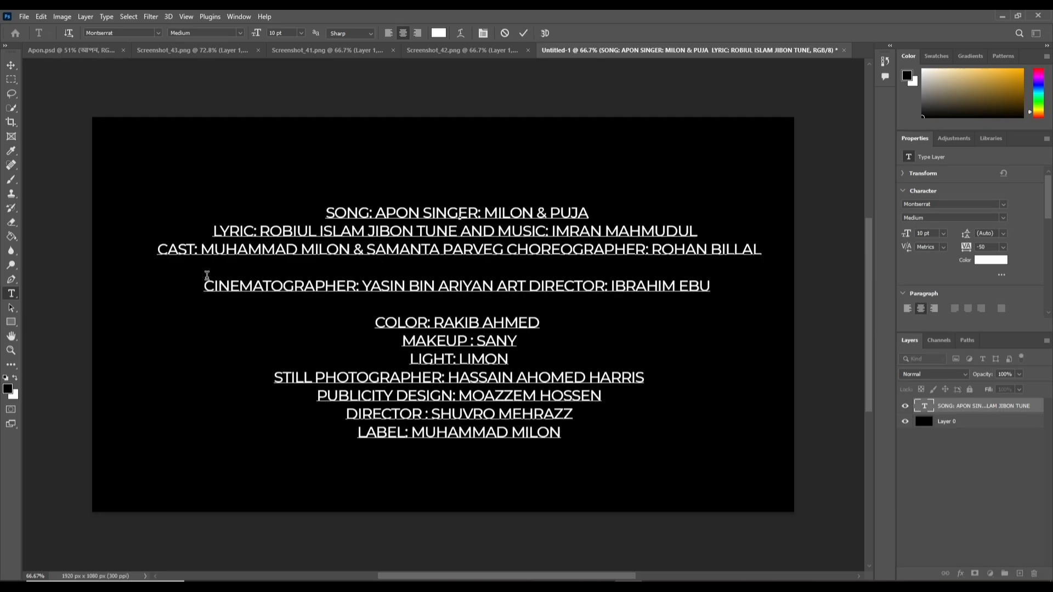
key(BackSpace)
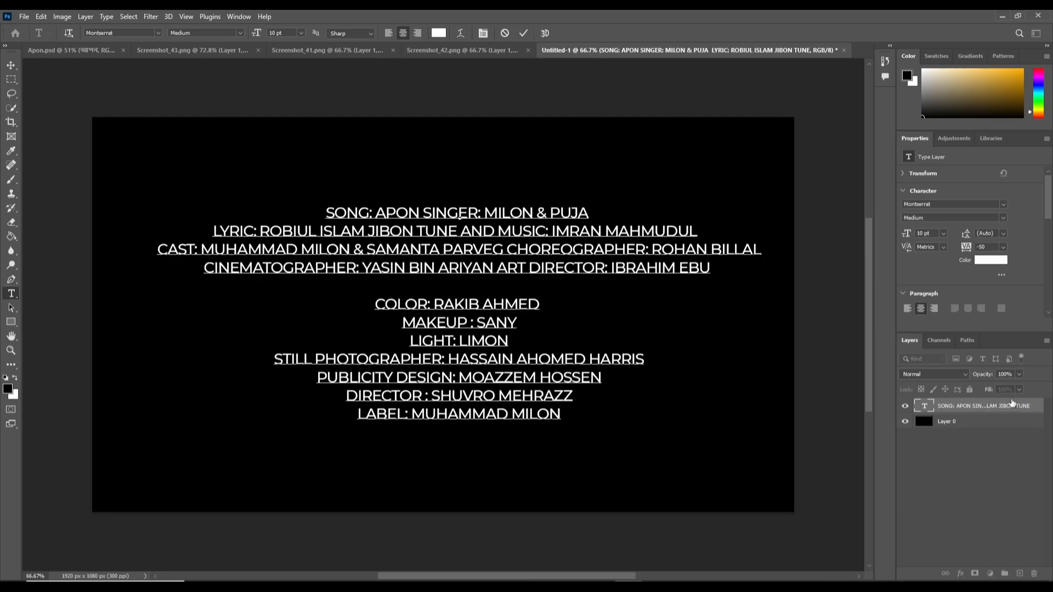
Step: Join the MAKEUP and LIGHT credits to the COLOR line and remove the blank line above it
drag(402, 322, 542, 324)
key(BackSpace)
key(ctrl+v)
drag(410, 341, 593, 341)
key(ctrl+x)
key(ctrl+v)
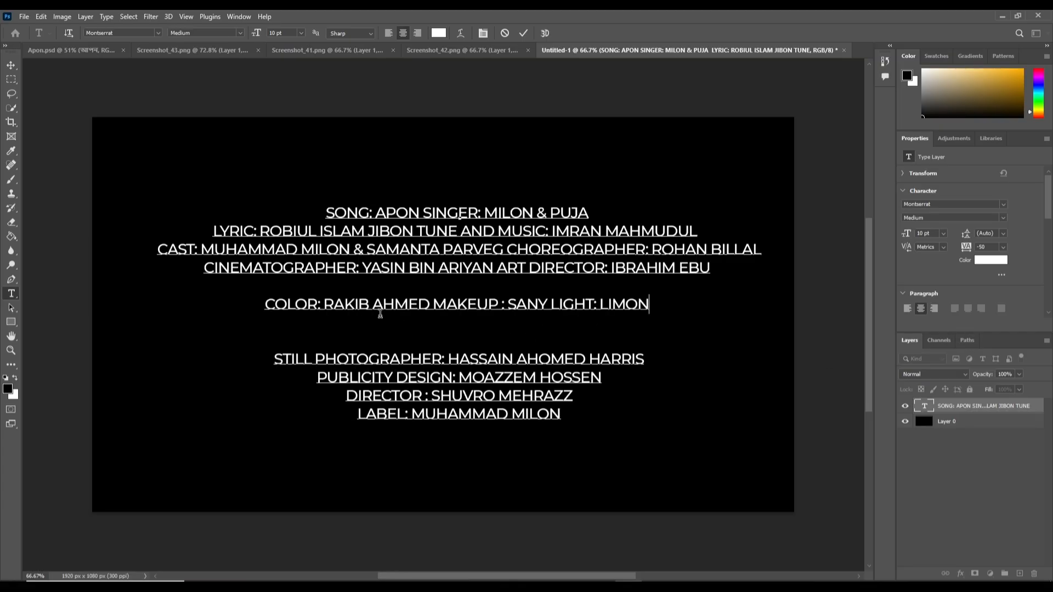
key(Delete)
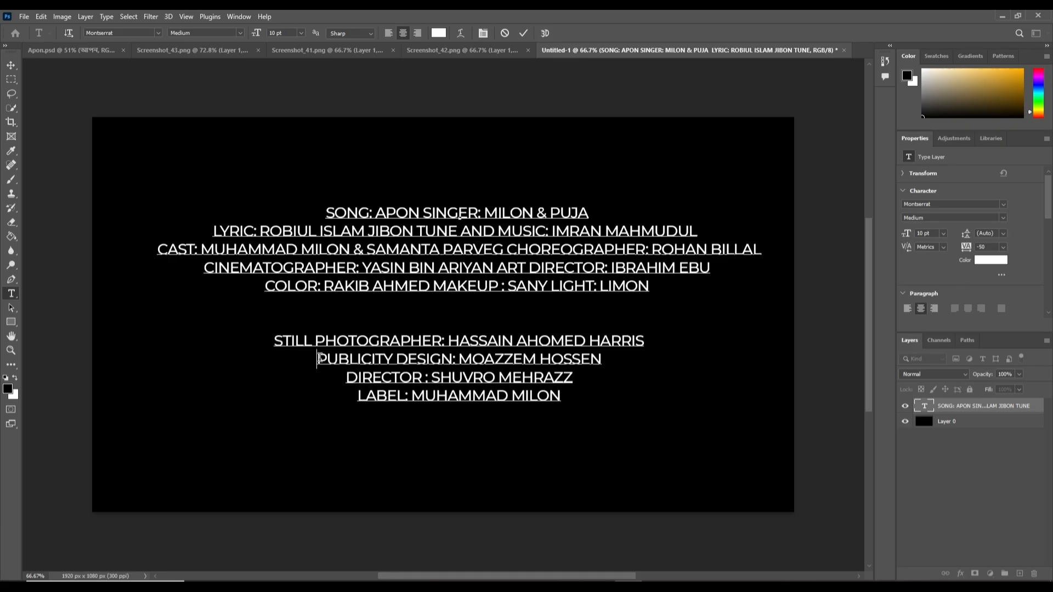
Step: Join PUBLICITY DESIGN to the STILL PHOTOGRAPHER line and LABEL to the DIRECTOR line, remove the remaining blank lines, and commit the text
key(BackSpace)
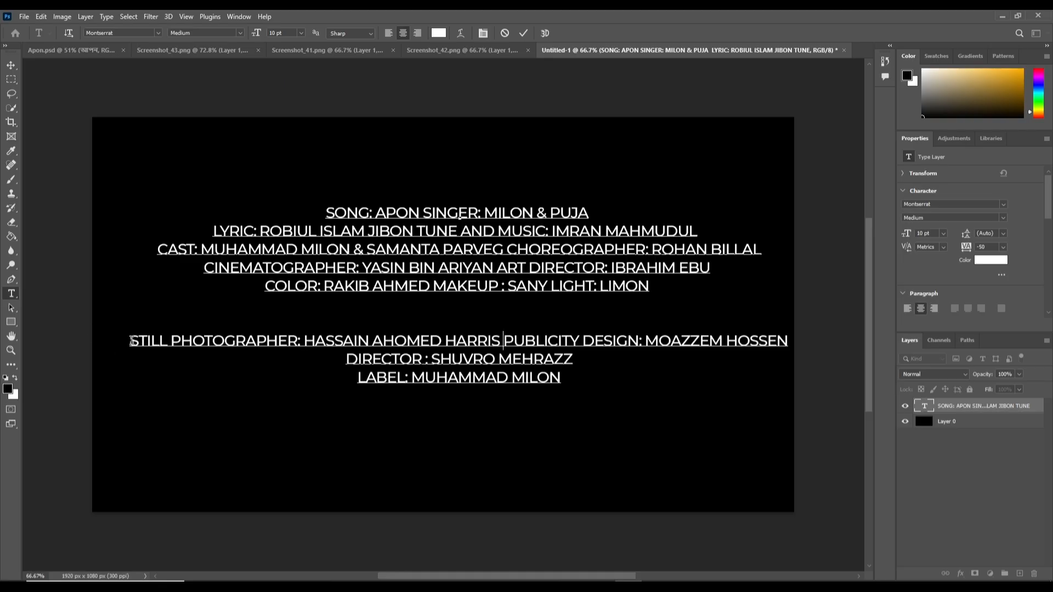
key(BackSpace)
key(BackSpace)
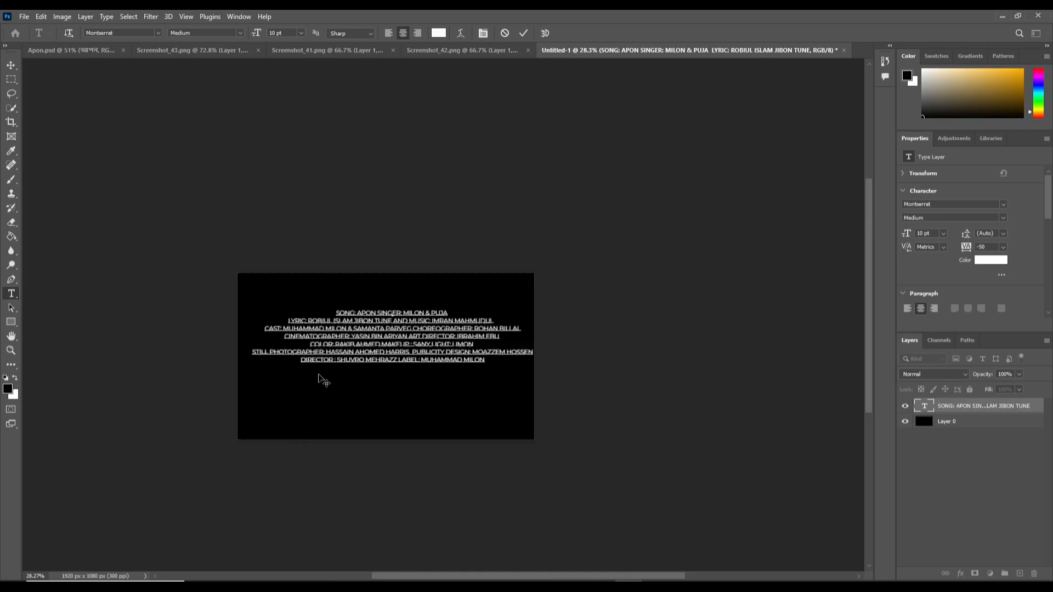
scroll(321, 378, up, 5)
click(942, 407)
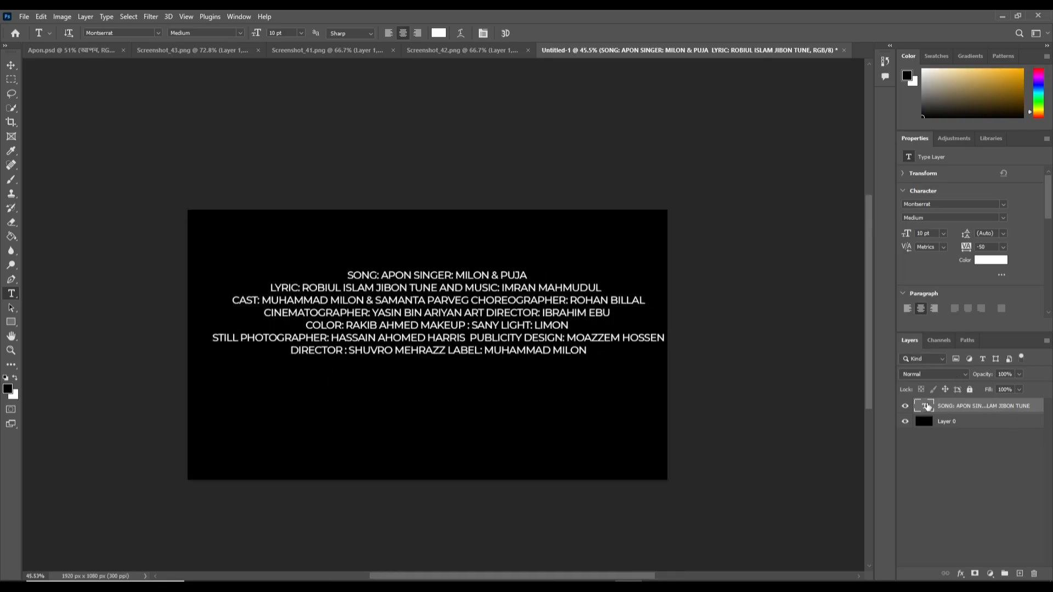
Step: Scale the credits text down to about 7.8 pt with Free Transform and center it on the canvas
key(ctrl+t)
drag(551, 316, 540, 330)
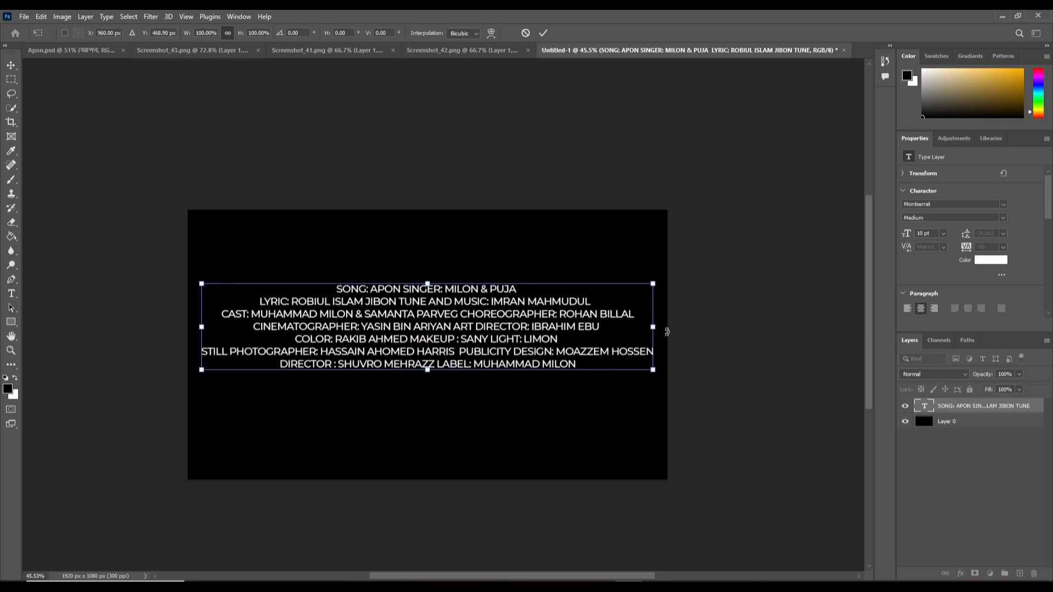
drag(654, 327, 554, 327)
drag(451, 333, 500, 350)
key(Return)
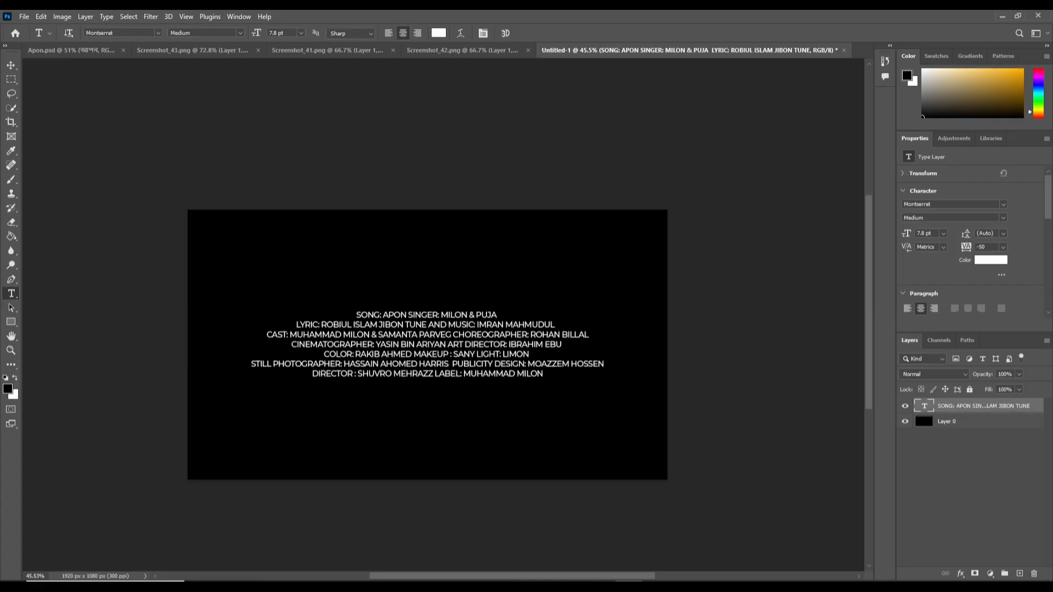
Step: Set the "SONG:" label in the first credits line to Montserrat Light
scroll(463, 375, up, 3)
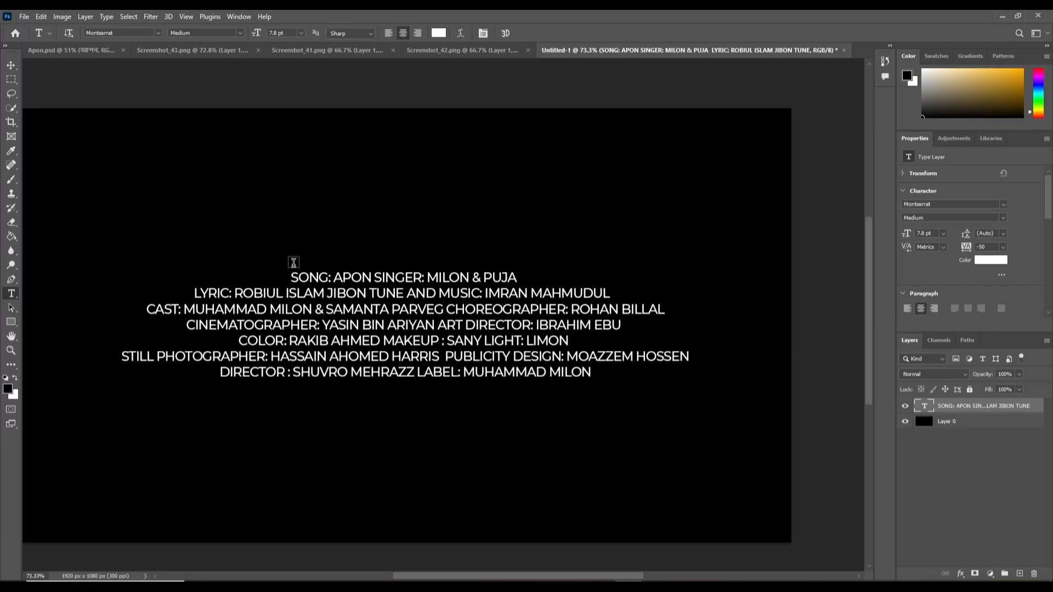
drag(335, 274, 518, 278)
key(ctrl+h)
click(726, 389)
drag(331, 275, 268, 277)
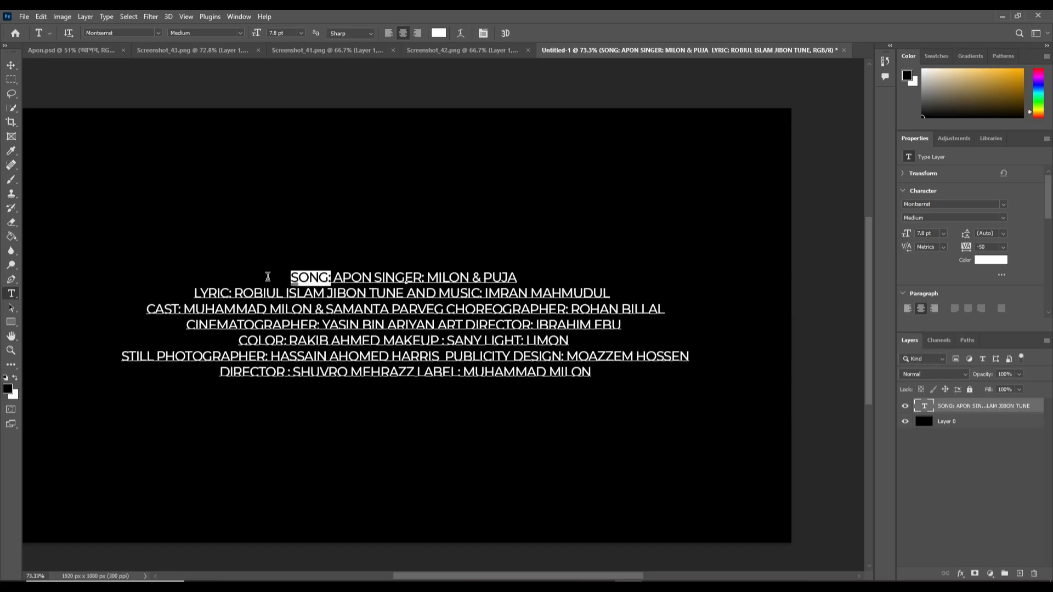
click(239, 34)
click(207, 80)
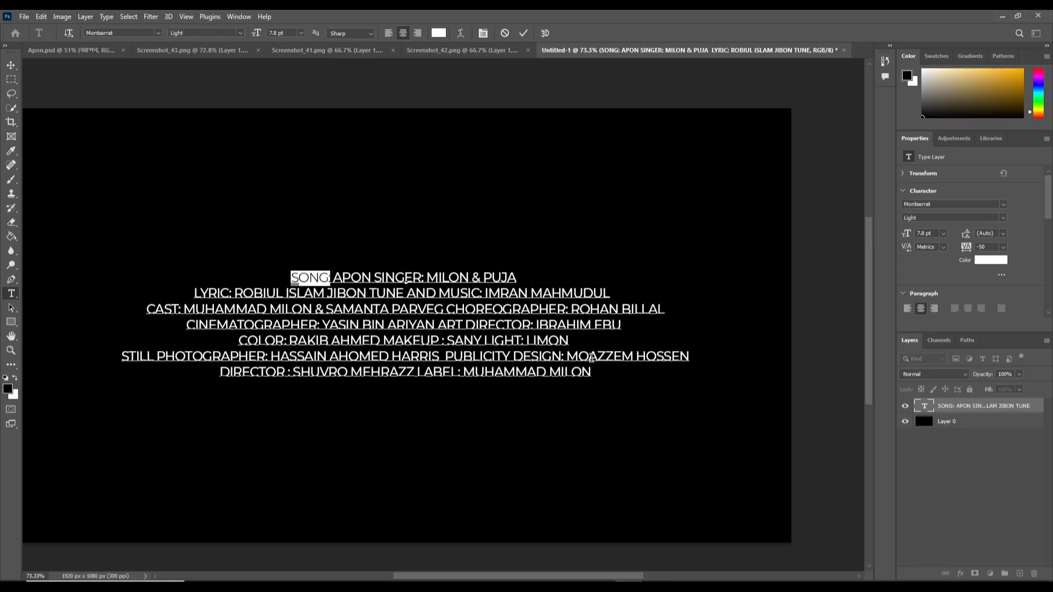
click(946, 412)
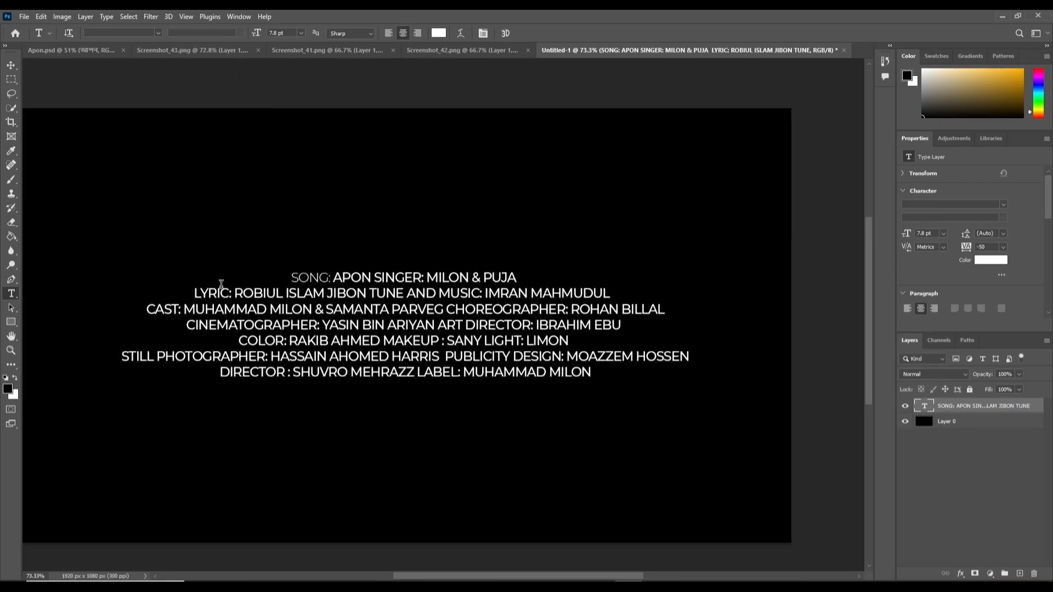
Step: Set the font size of the entire credits text to 7 pt
drag(332, 276, 291, 276)
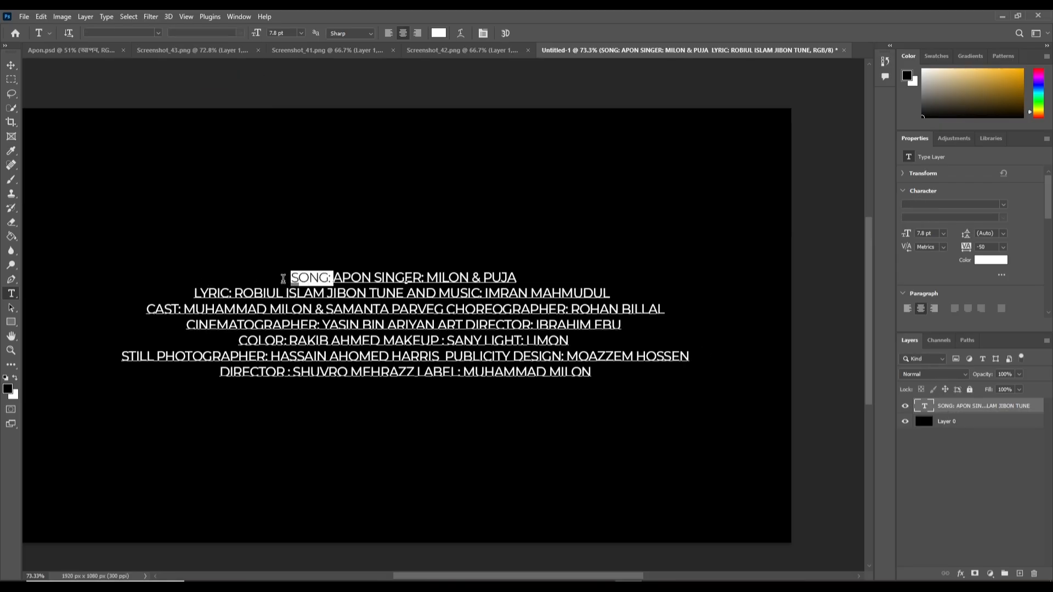
click(384, 299)
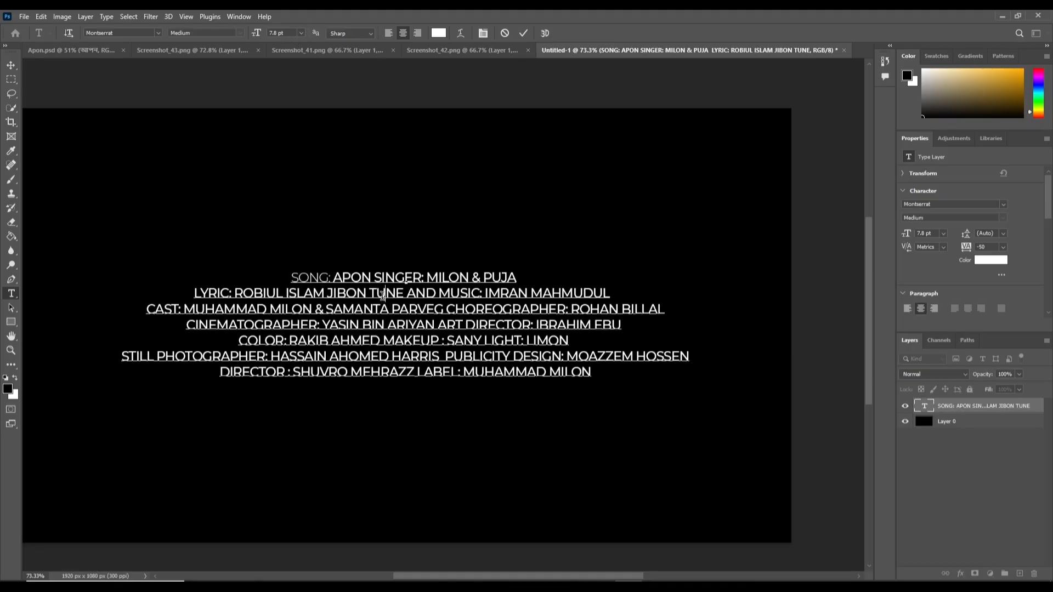
key(ctrl+a)
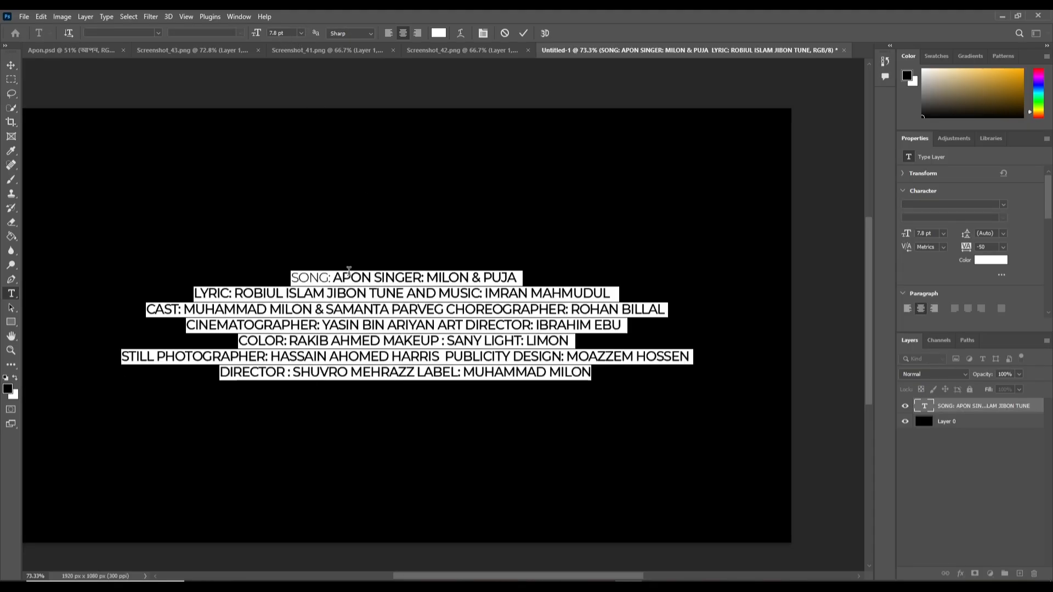
click(301, 33)
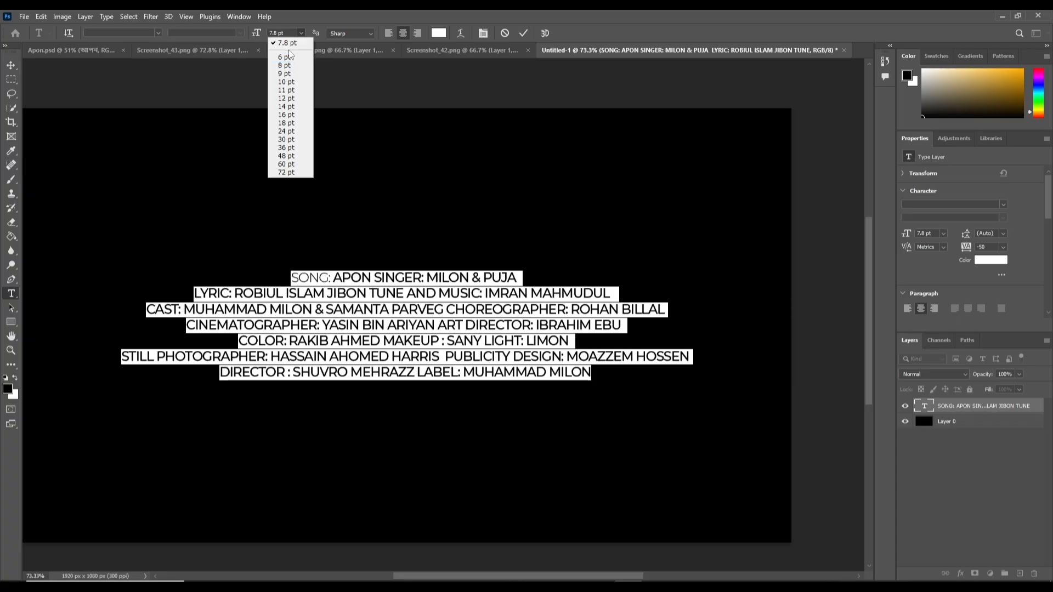
click(277, 32)
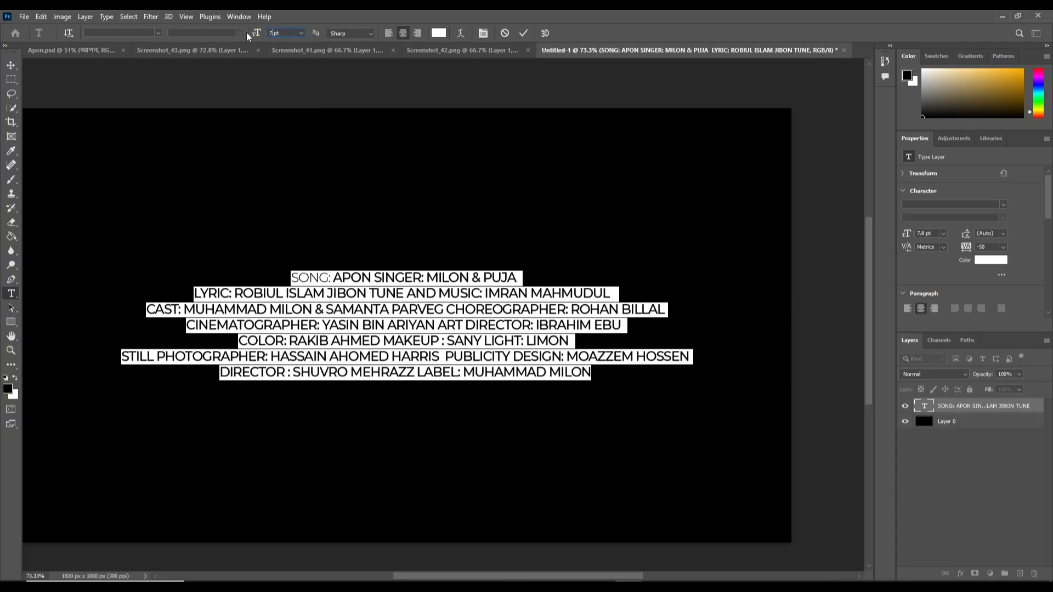
key(Return)
click(978, 409)
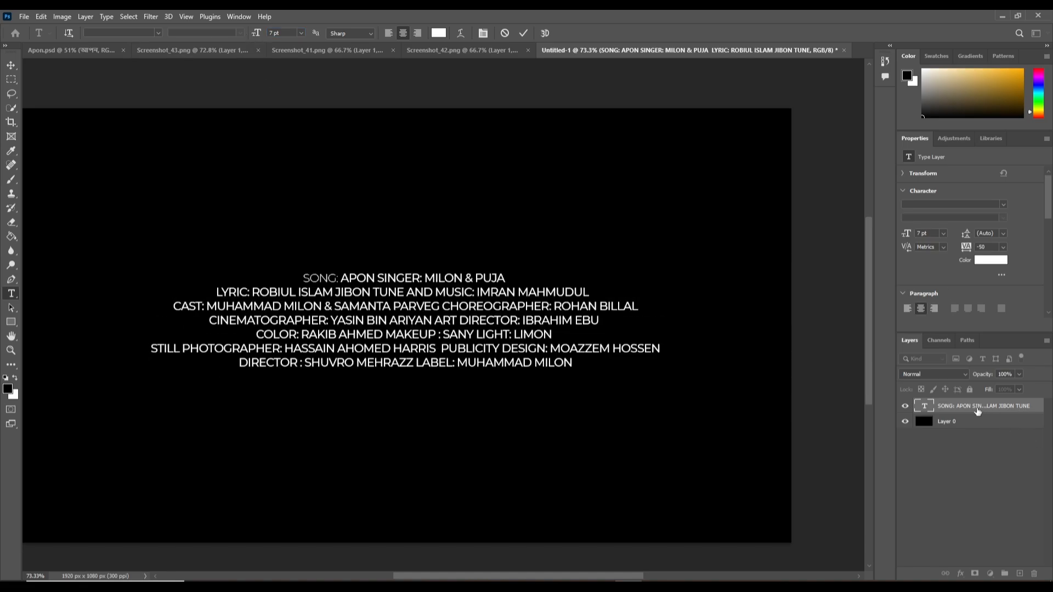
Step: Set the font size of the "SONG:" label to 5 pt
double_click(337, 278)
click(336, 277)
drag(339, 277, 291, 278)
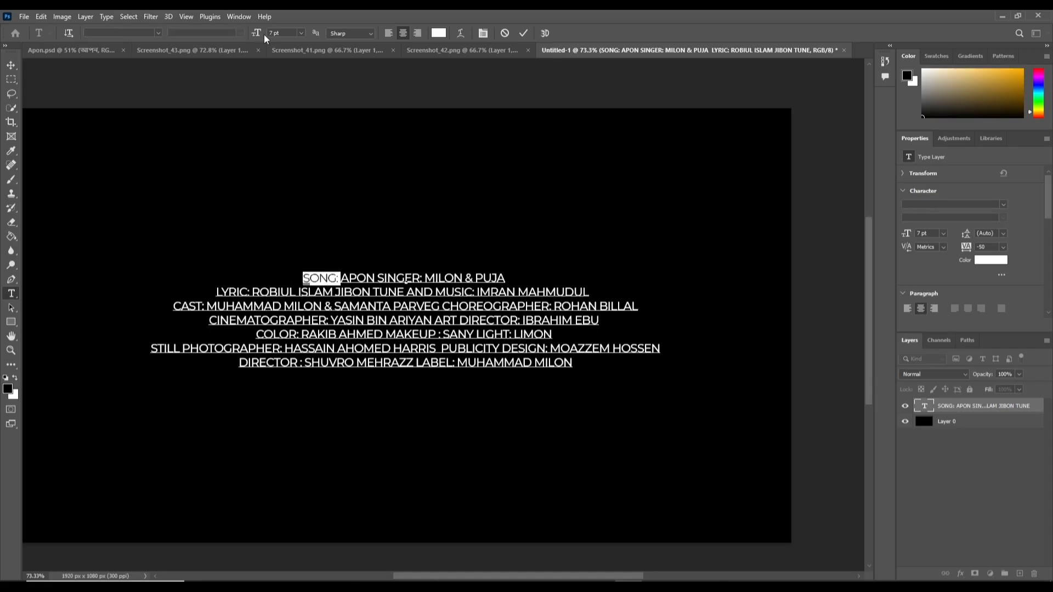
click(301, 34)
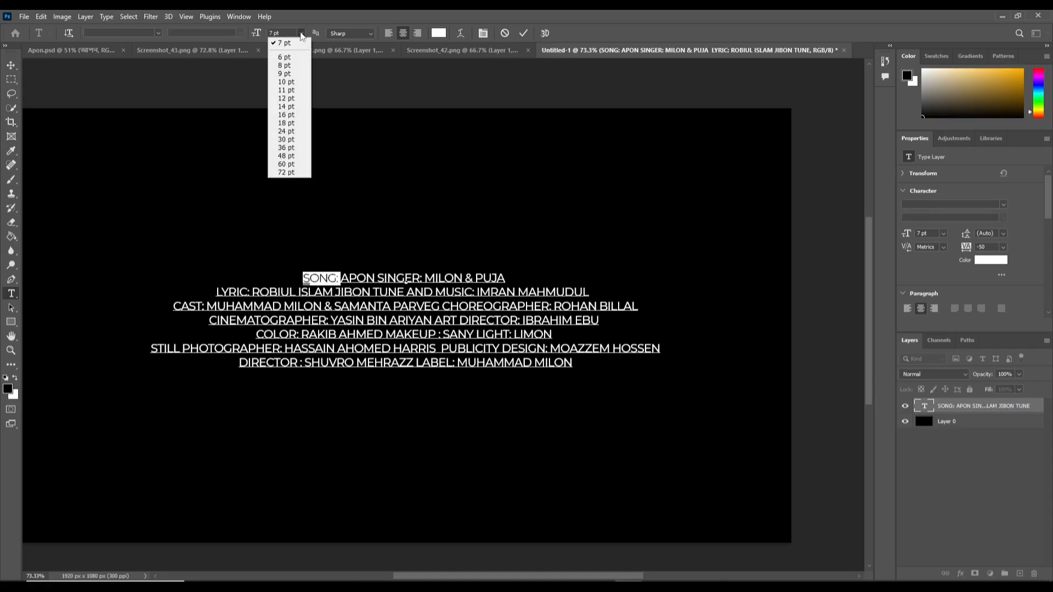
click(273, 32)
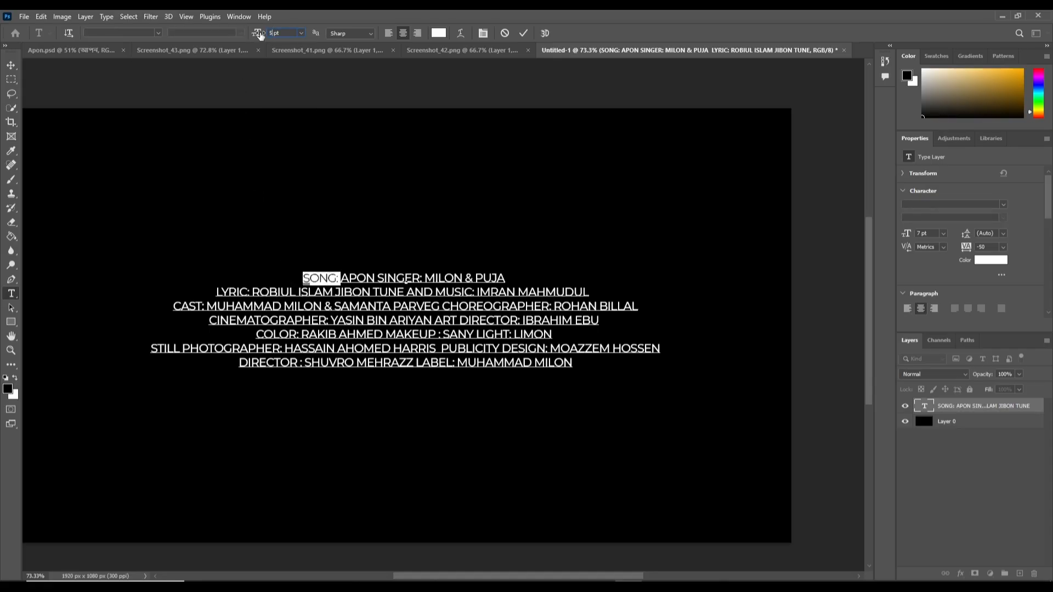
text(5)
key(Return)
click(953, 411)
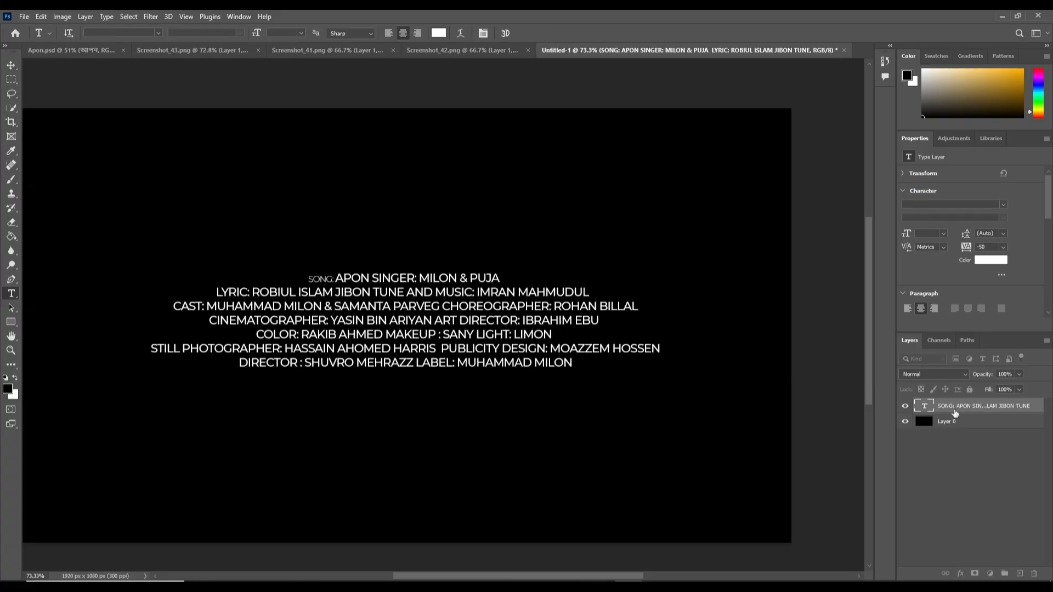
Step: Set the font size of the "SONG:" label to 6 pt
click(334, 277)
drag(333, 277, 307, 278)
click(301, 33)
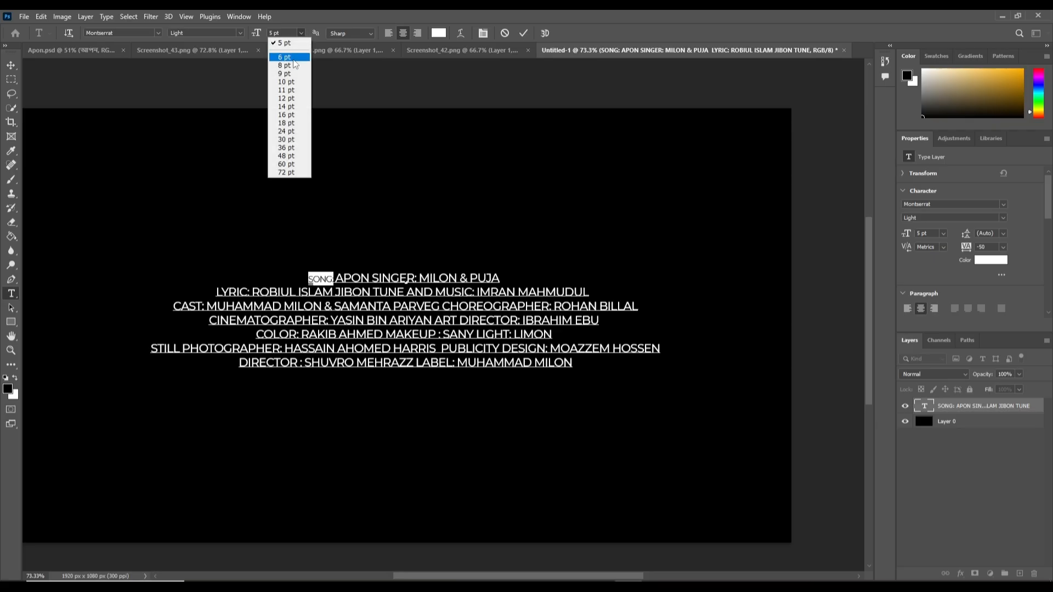
click(285, 57)
click(952, 413)
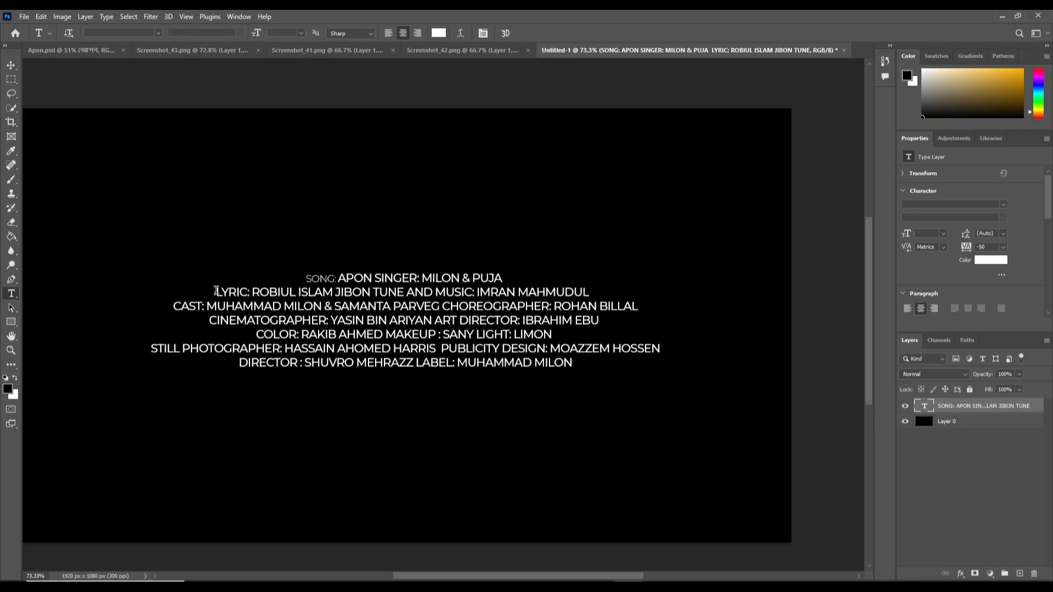
Step: Set the font size of the "LYRIC:" label in the second credits line to 6 pt
drag(216, 292, 252, 293)
click(304, 35)
click(284, 57)
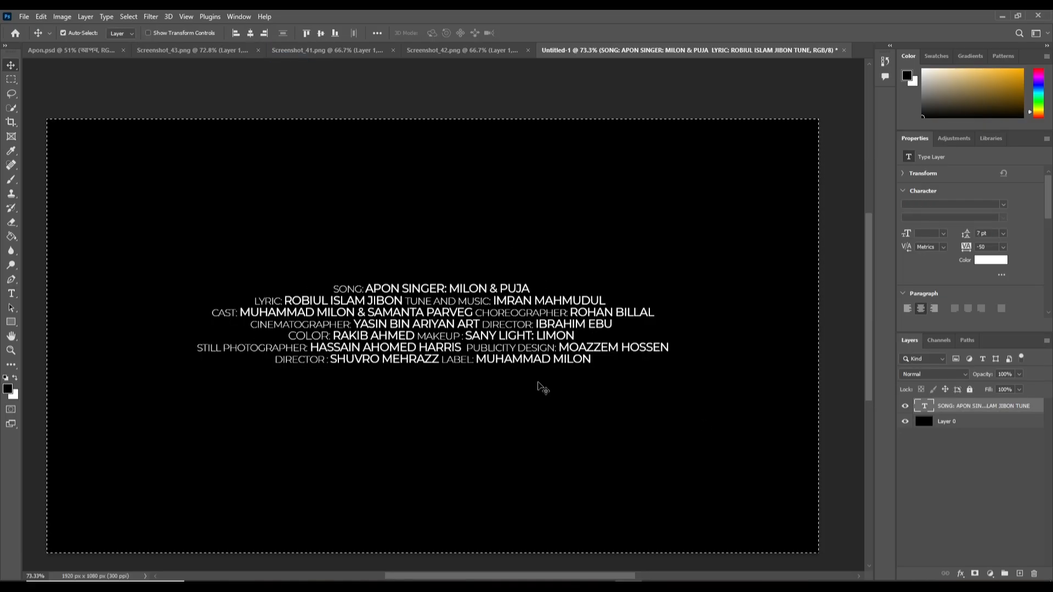
Step: Copy the credits text layer into the Apon.psd document and place it below the Bengali title
scroll(629, 355, down, 2)
scroll(625, 355, up, 1)
drag(952, 412, 279, 405)
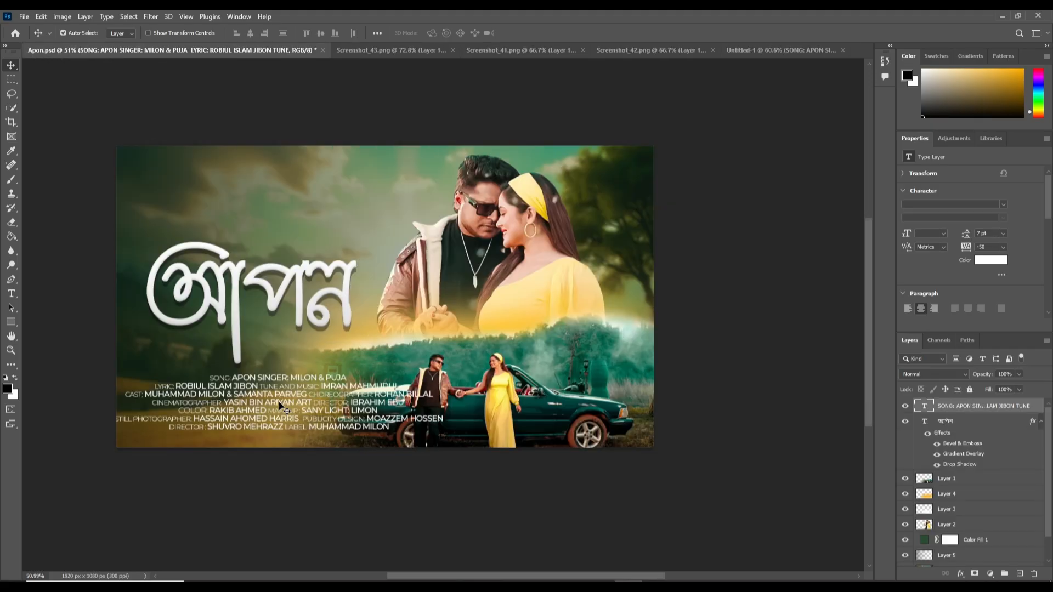
Step: Scale down the credits block proportionally and center it beneath the Bengali title
key(ctrl+t)
drag(445, 402, 316, 403)
drag(238, 407, 271, 401)
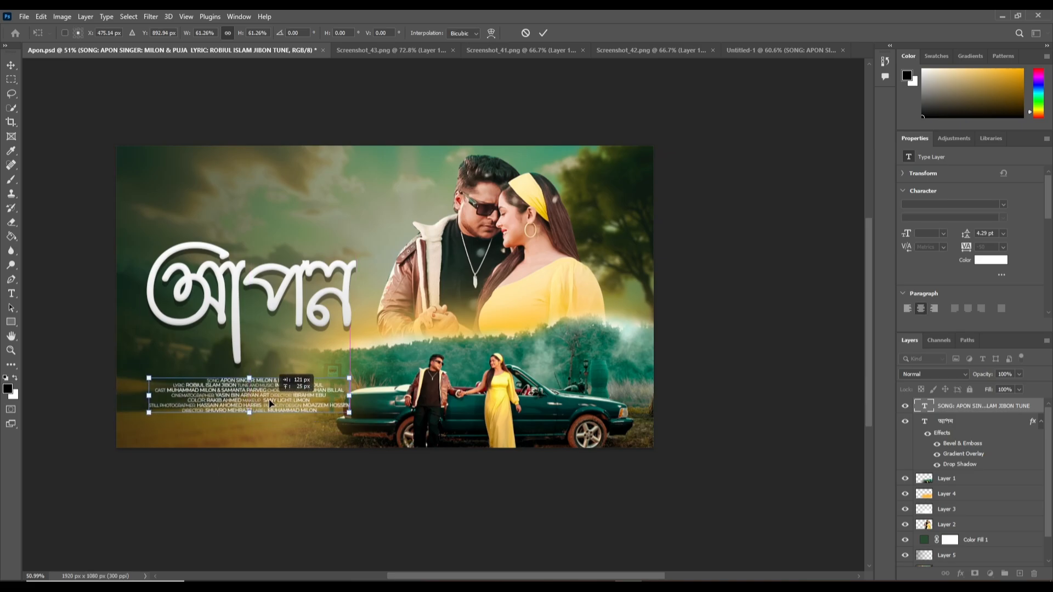
drag(349, 395, 296, 393)
key(Return)
scroll(412, 304, down, 3)
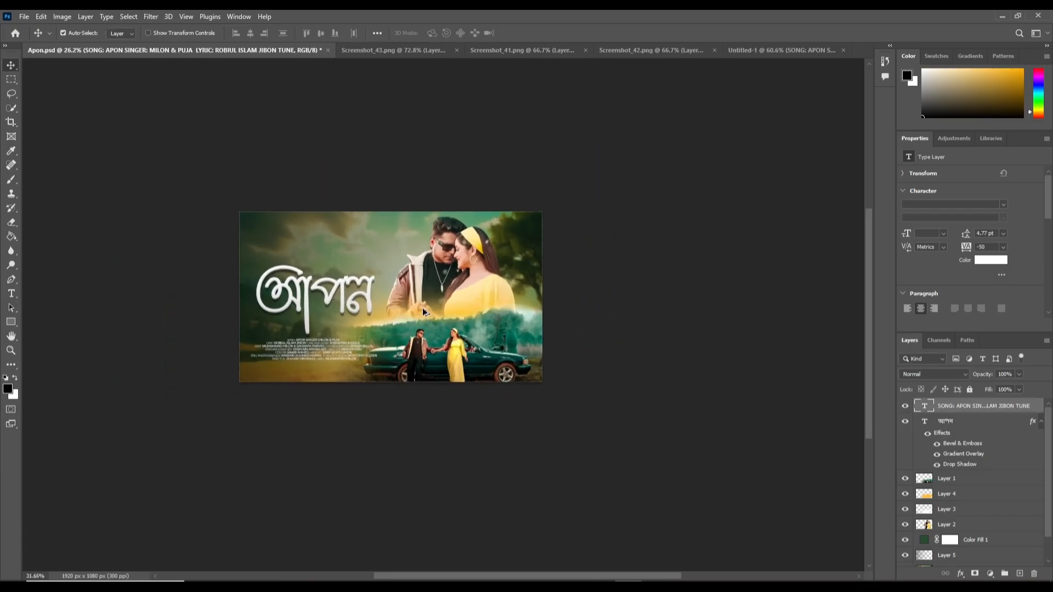
scroll(423, 312, up, 3)
Step: Try converting the Bengali title layer to a smart object and revert it to layers
click(230, 301)
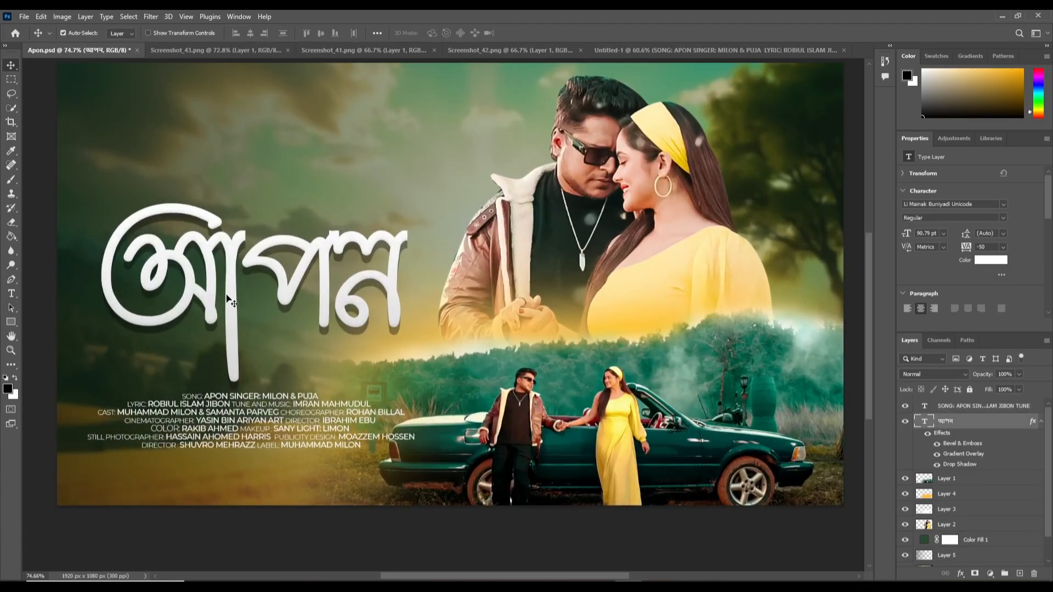
right_click(952, 423)
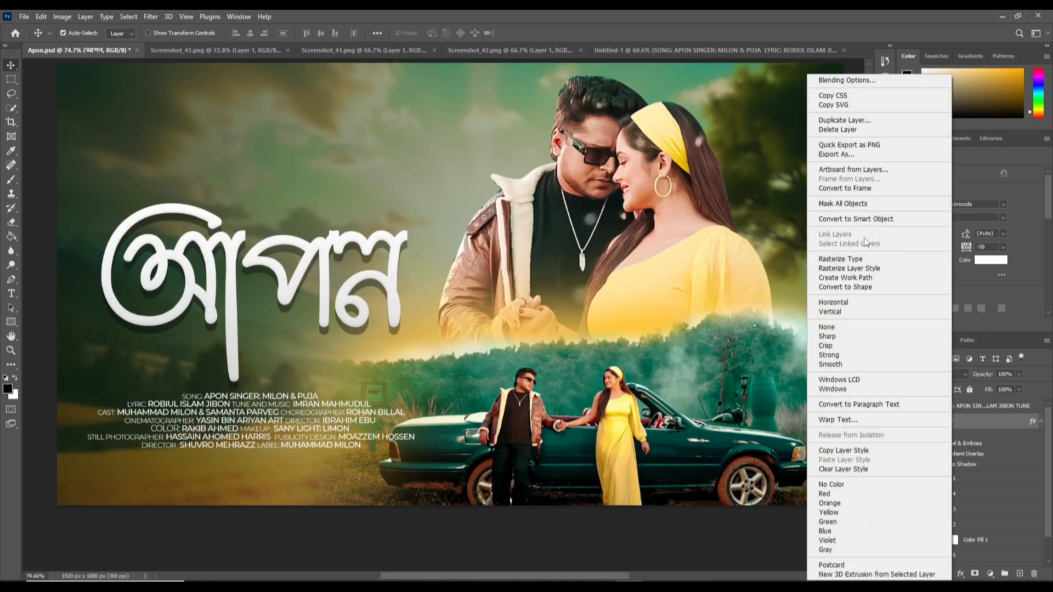
click(860, 220)
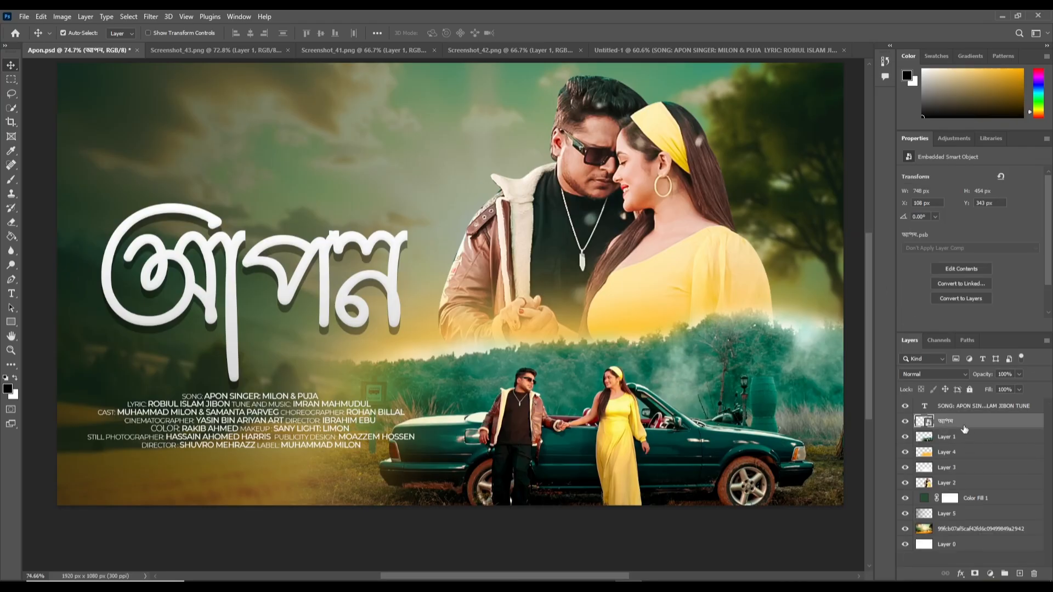
right_click(963, 427)
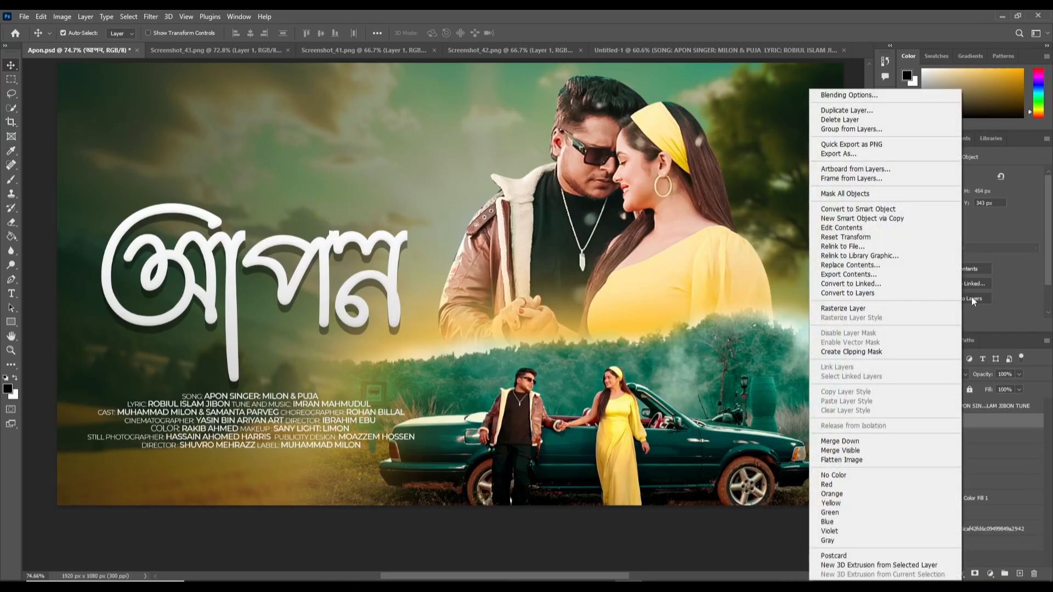
click(853, 294)
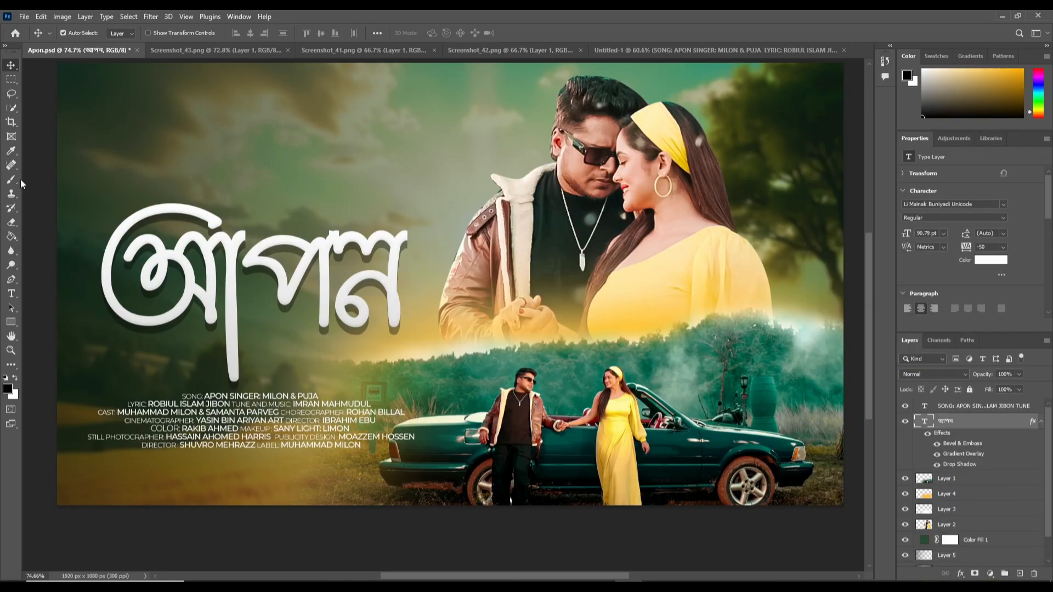
Step: Rasterize the Bengali title with its layer style and cut off the lower end of its long stem using a Pen path selection
click(11, 223)
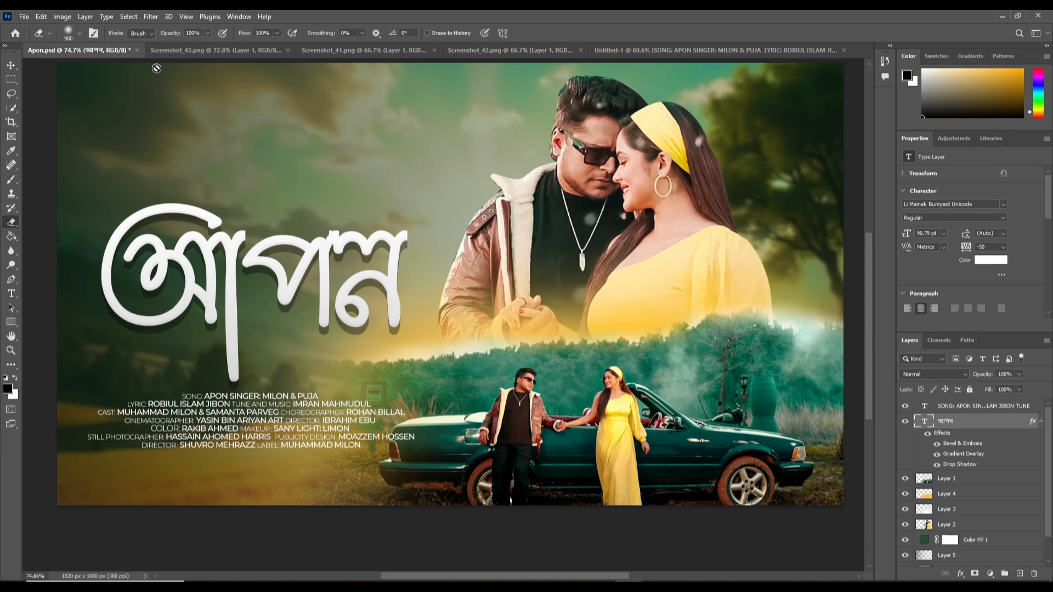
click(11, 279)
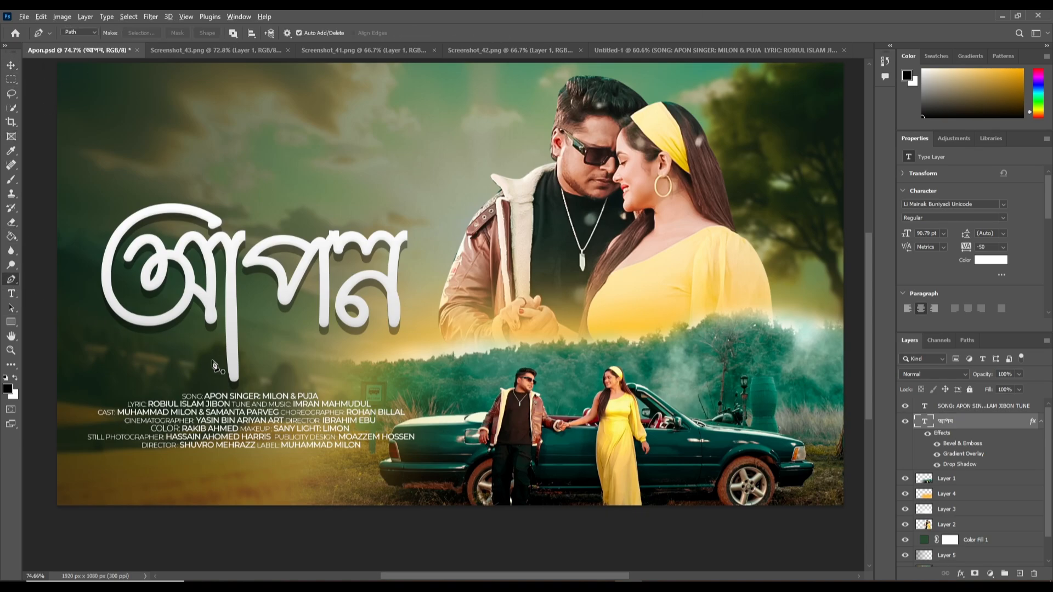
scroll(213, 363, up, 3)
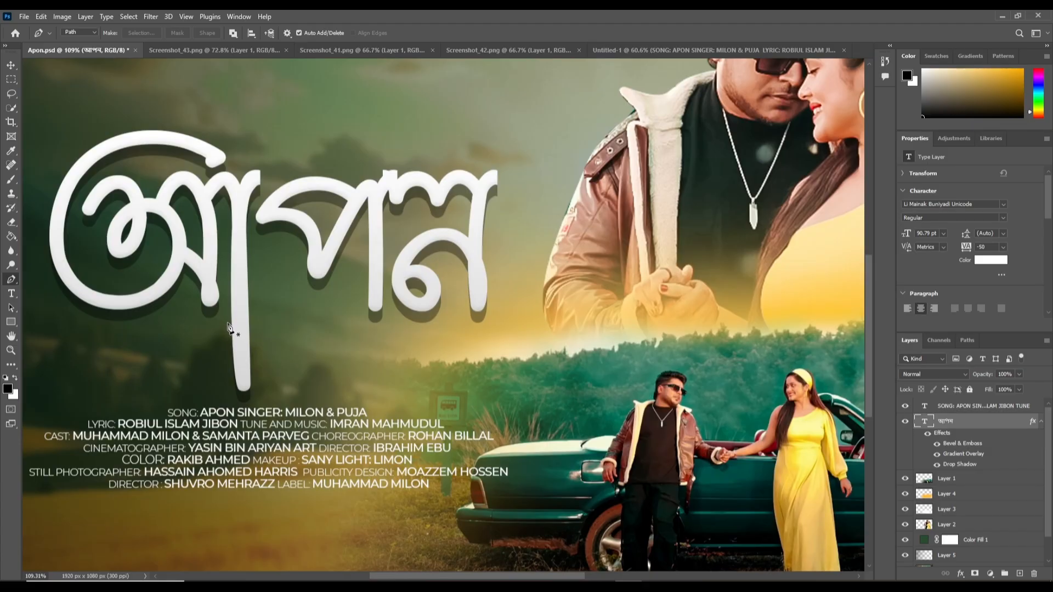
click(226, 318)
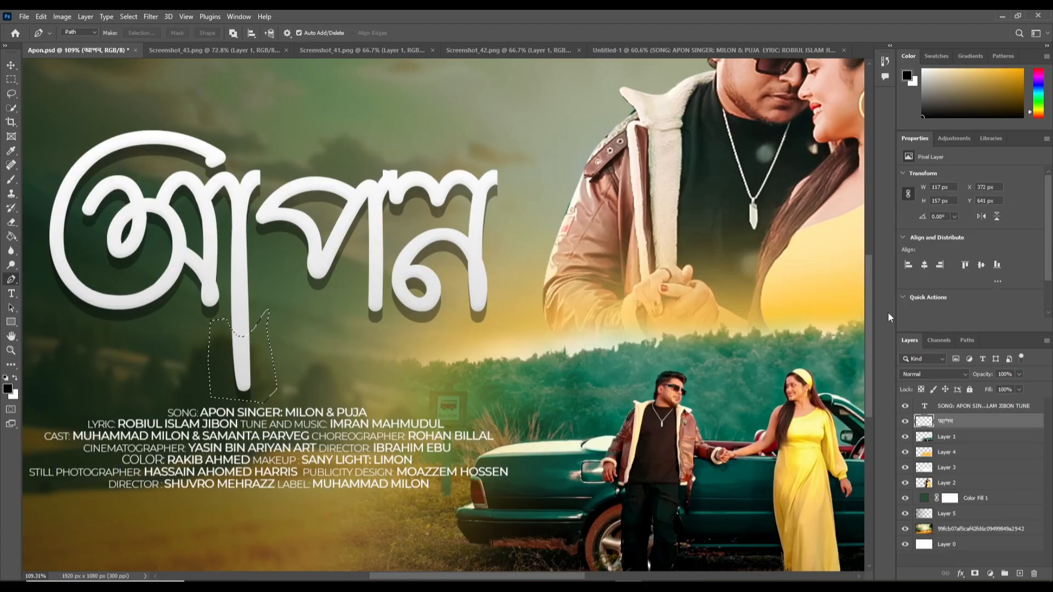
key(Delete)
key(ctrl+d)
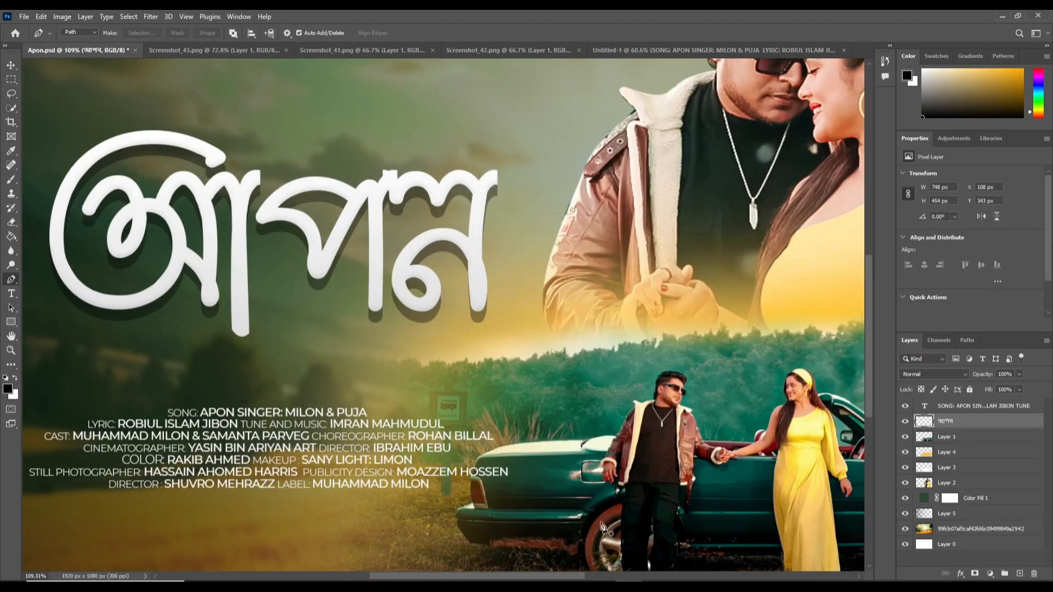
scroll(601, 526, down, 3)
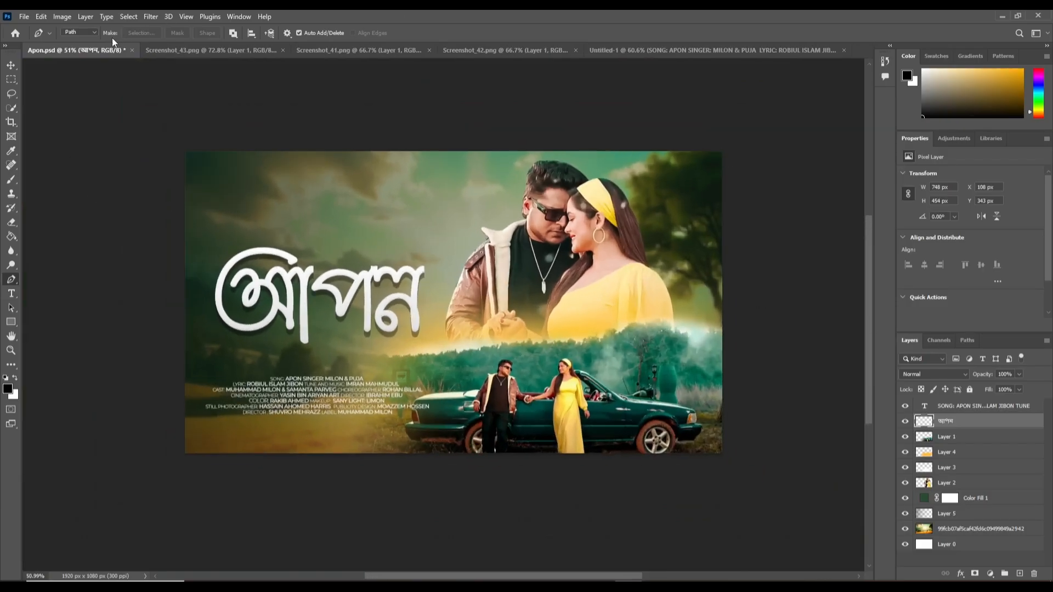
Step: Move the credits block up closer to the shortened title, shrink it slightly and realign it under the title
click(12, 69)
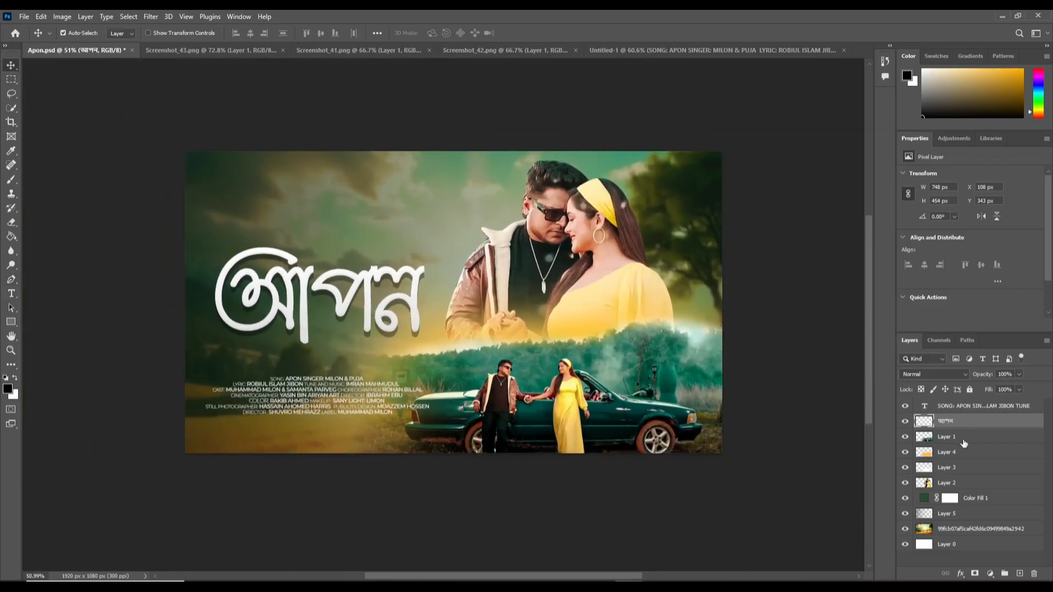
click(966, 410)
key(ctrl+t)
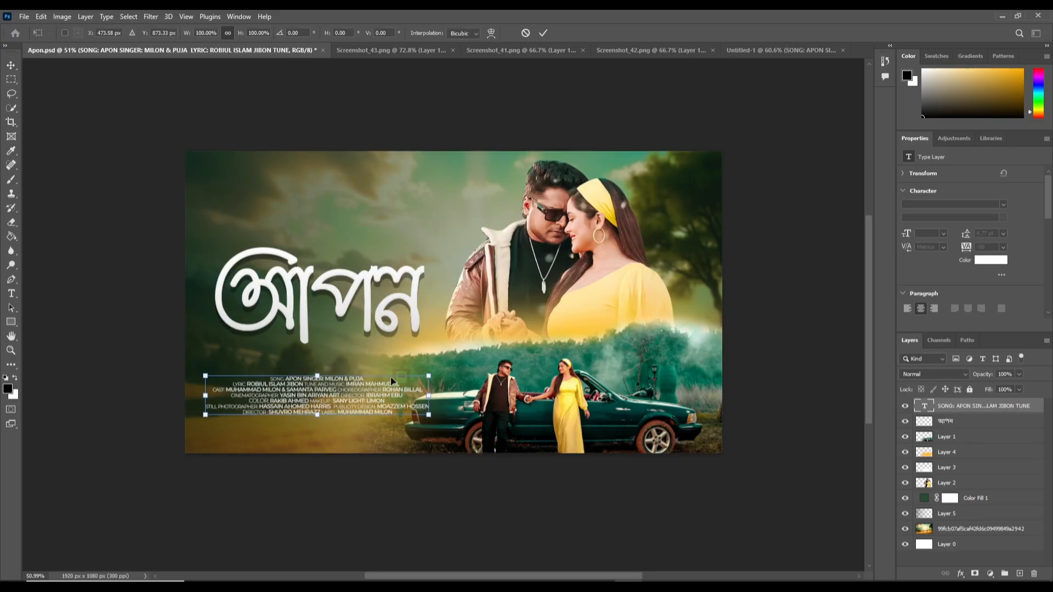
drag(353, 386, 353, 369)
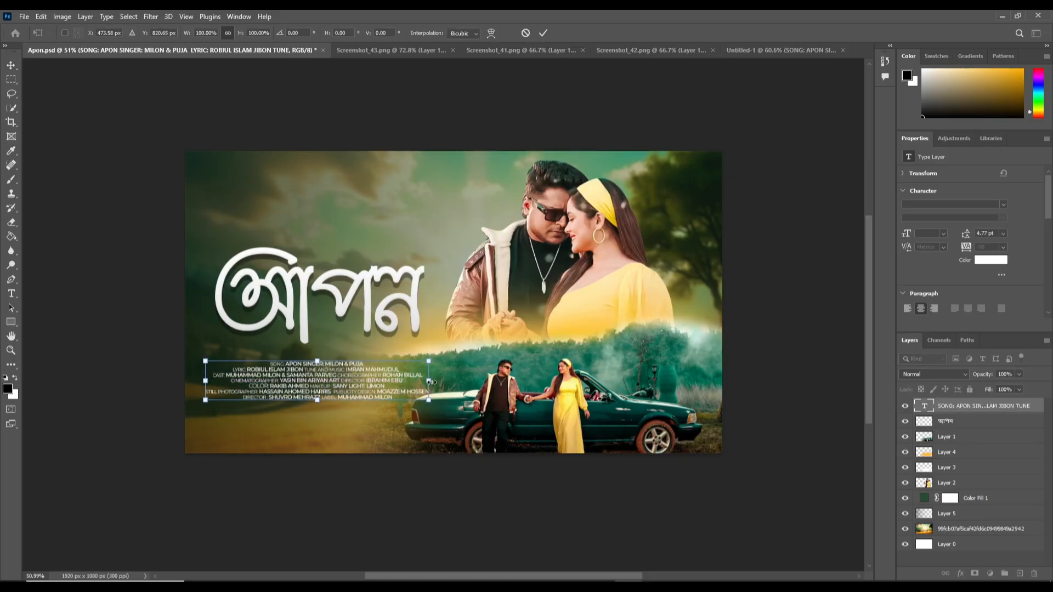
drag(431, 380, 425, 380)
drag(324, 383, 330, 379)
key(Return)
scroll(274, 301, down, 10)
scroll(369, 275, up, 10)
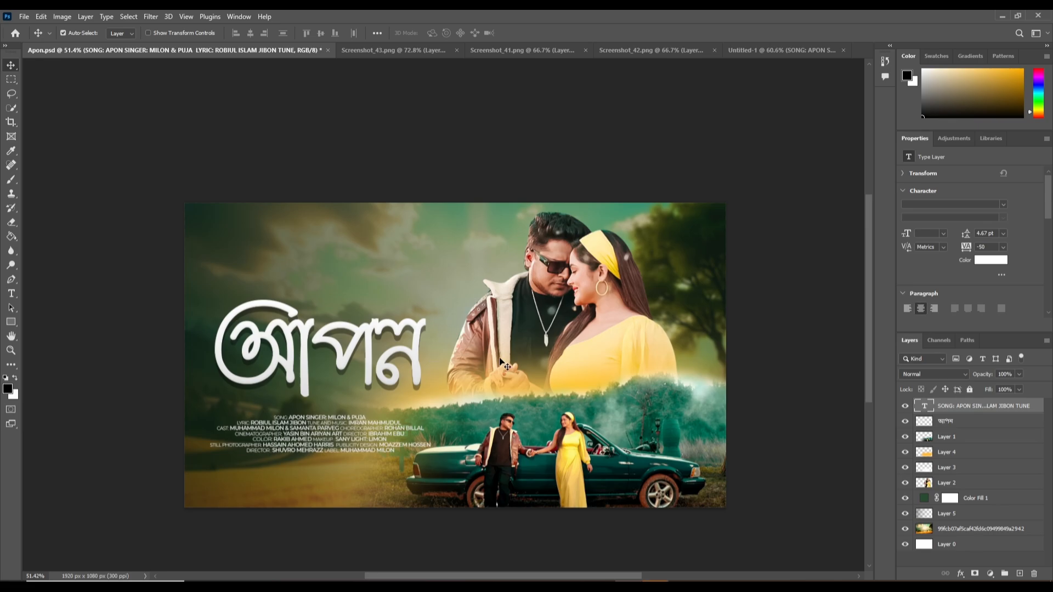
Step: Place the white Shopon Clicks.png logo from the Shopon Clicks folder in the banner's upper-left corner, scaled to about 131 x 61 px
click(305, 586)
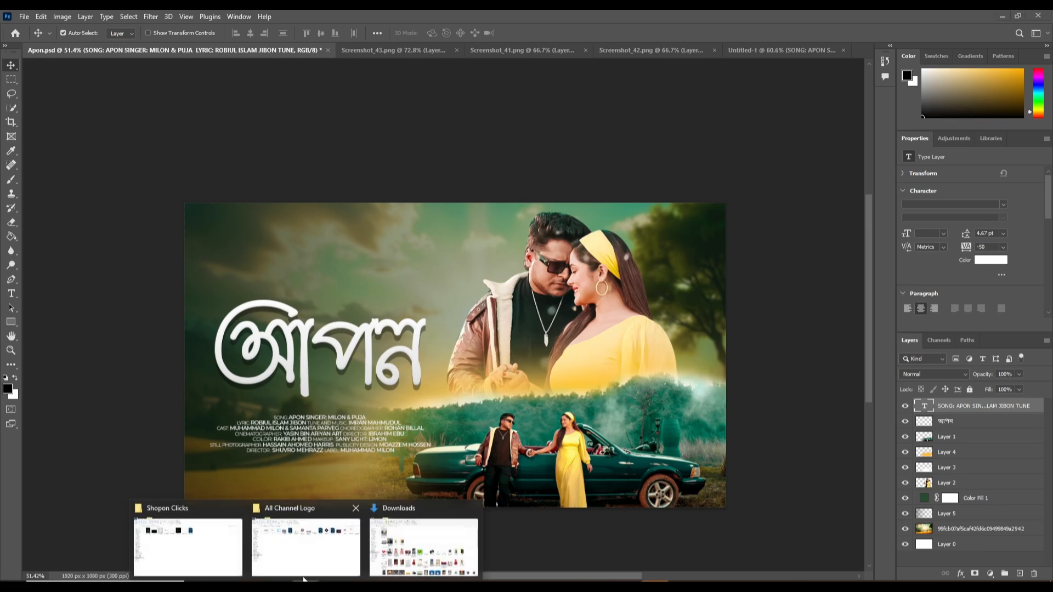
click(208, 550)
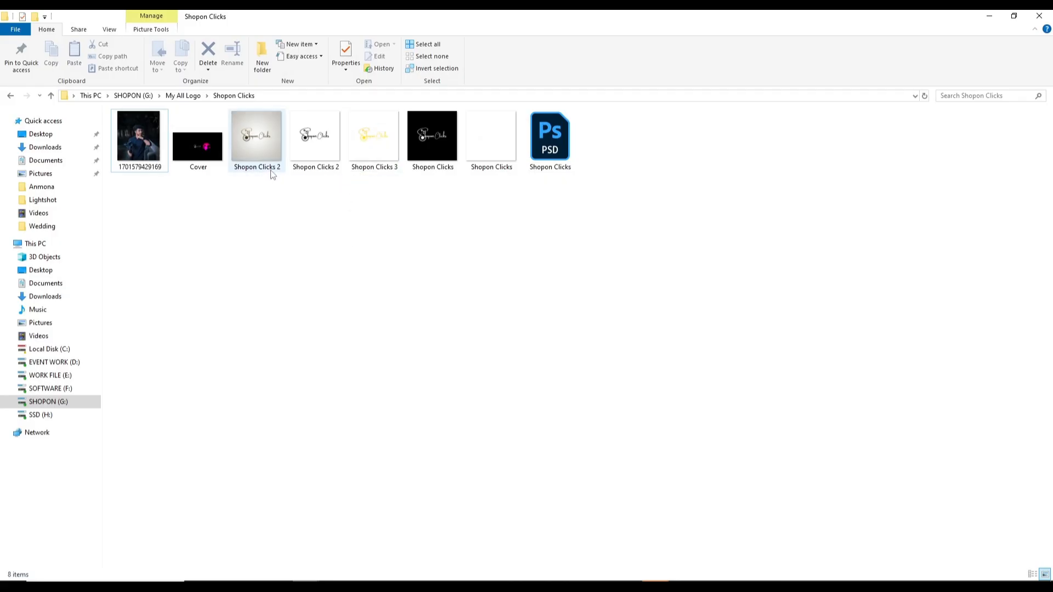
click(491, 147)
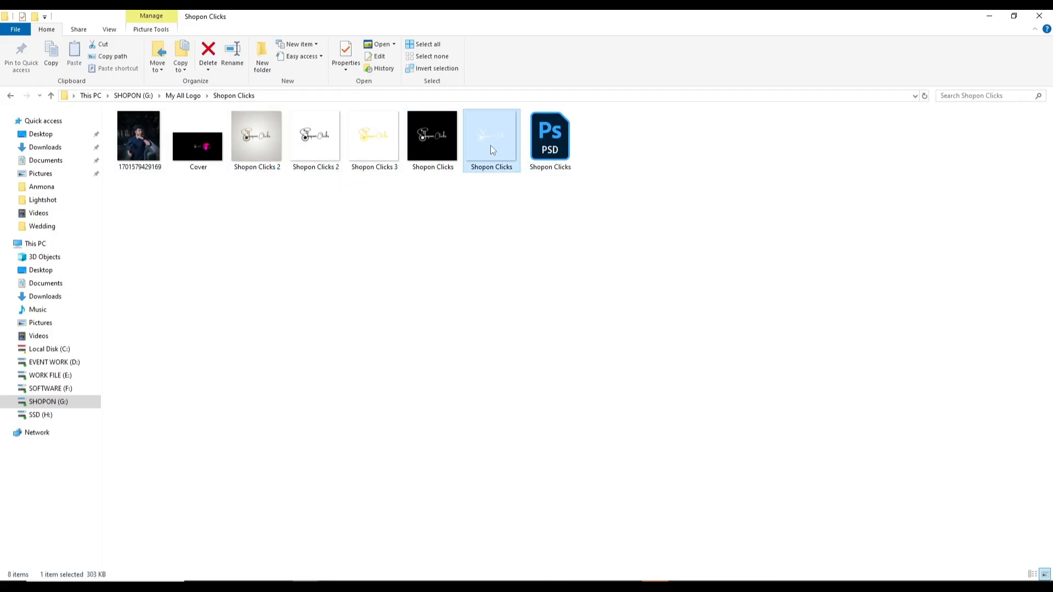
drag(490, 152, 370, 253)
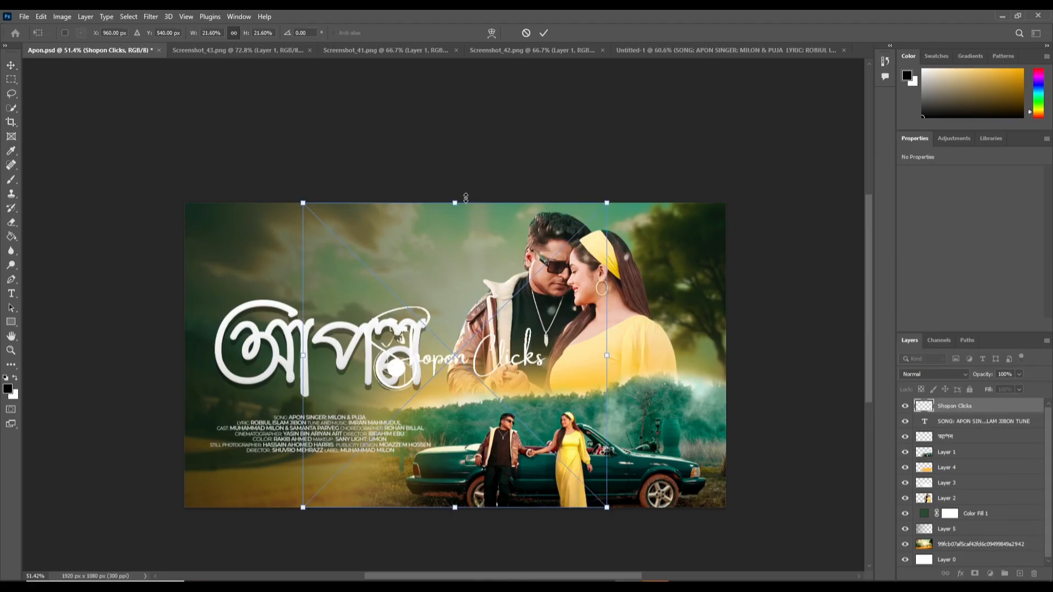
drag(455, 218, 218, 220)
key(Return)
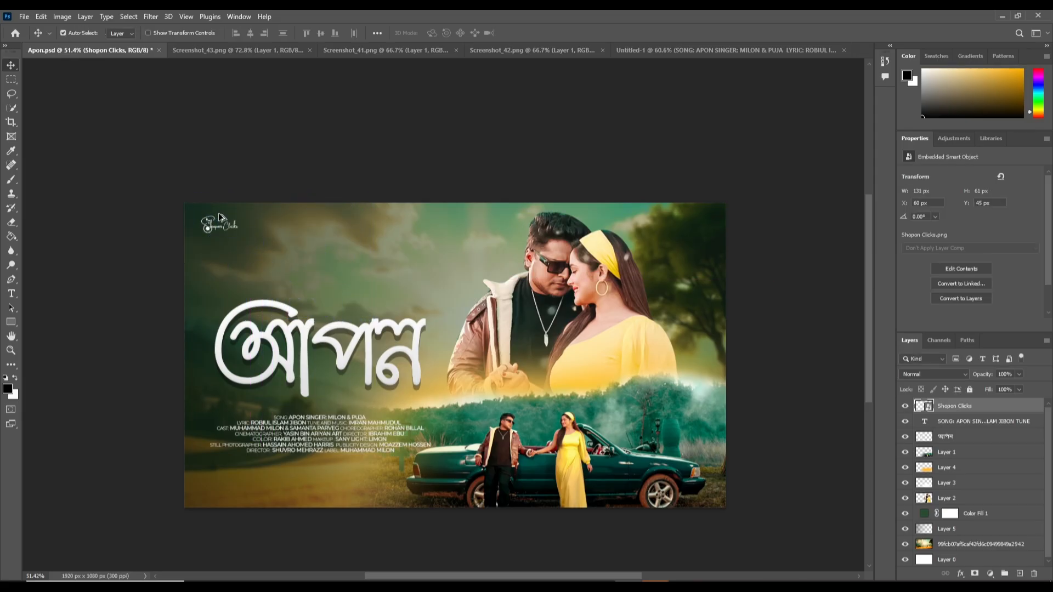
Step: Move the Shopon Clicks logo closer to the banner's corner, to about X 43 px and Y 31 px
scroll(211, 227, up, 3)
drag(190, 230, 195, 228)
scroll(140, 238, down, 10)
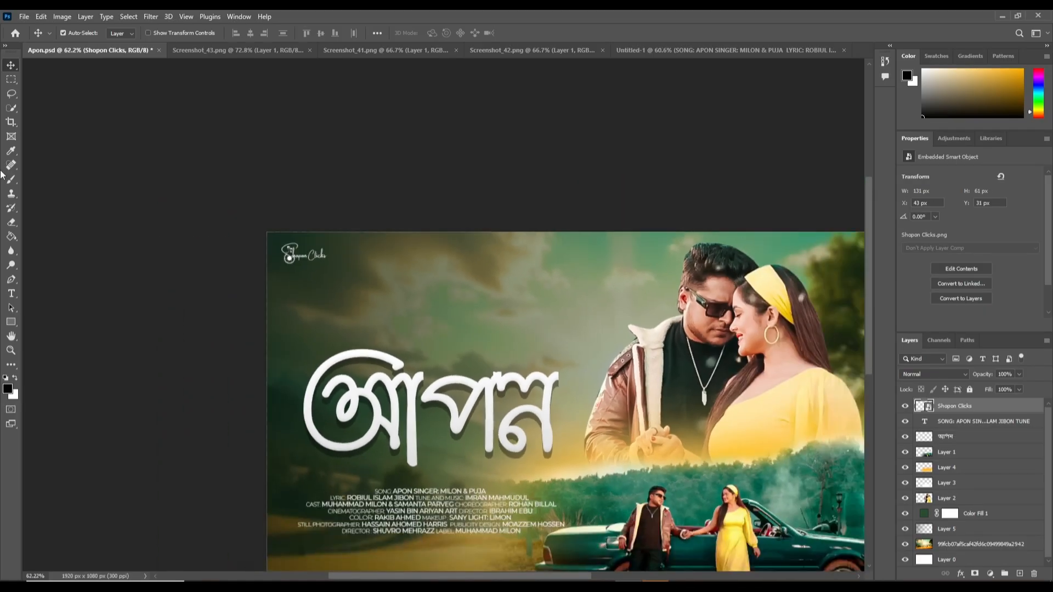
scroll(504, 350, up, 1)
scroll(761, 371, up, 1)
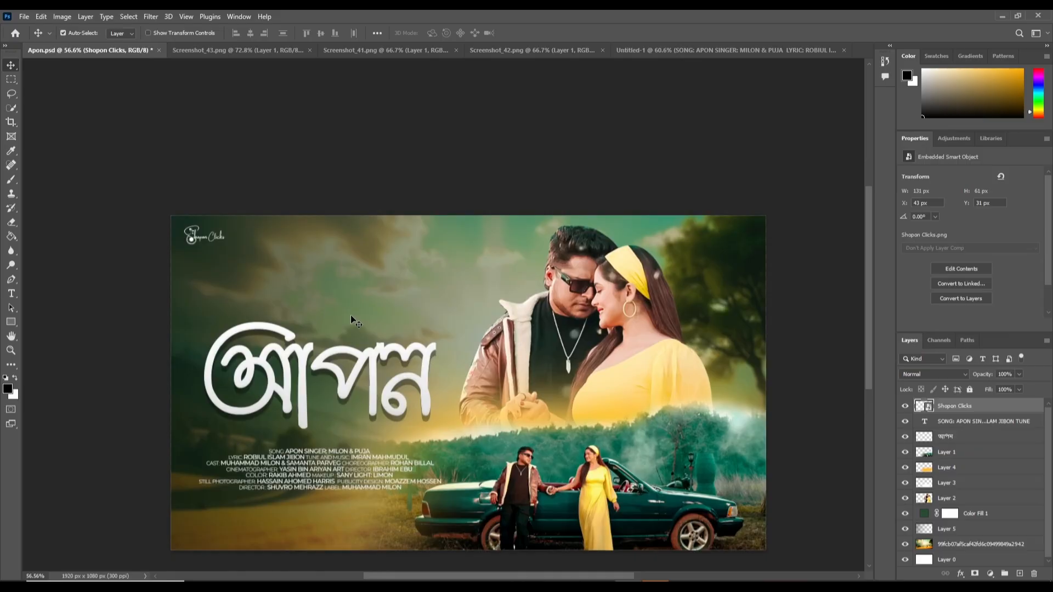
Step: Add a new text line reading "SHOPON PICTURES" above the Bengali title
click(12, 293)
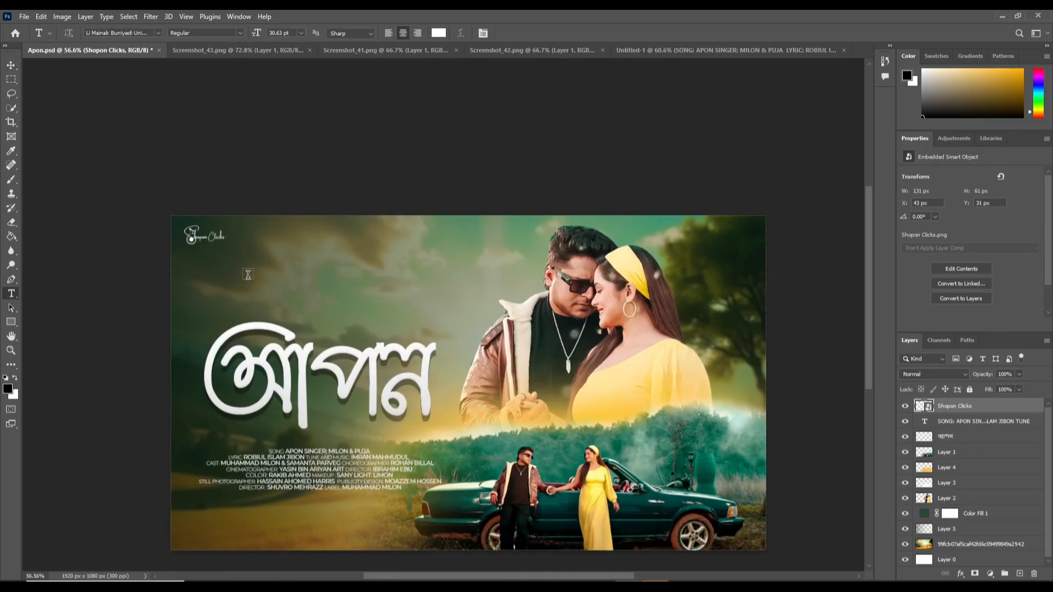
click(321, 294)
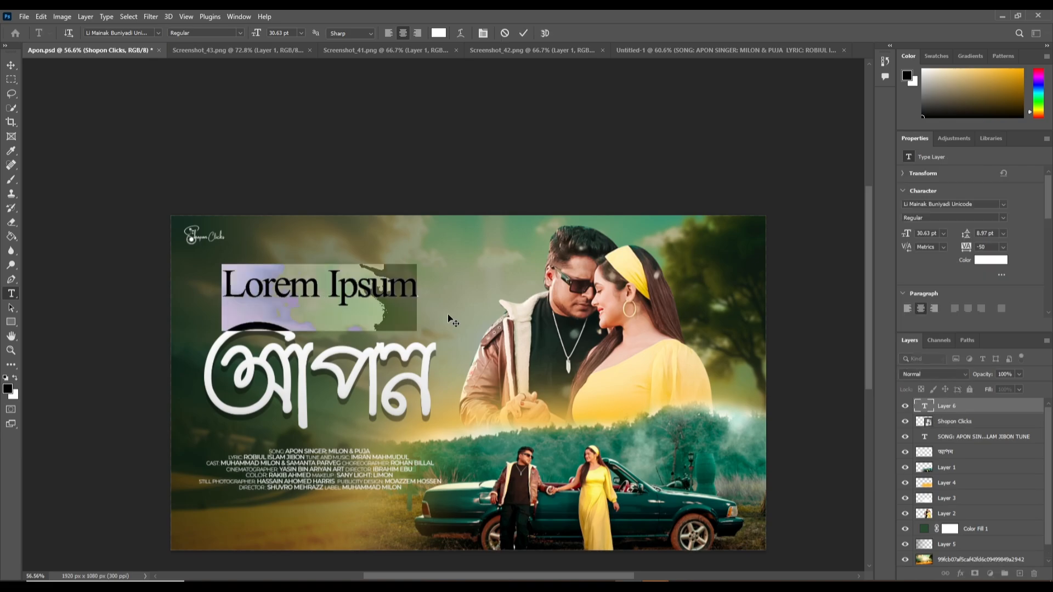
text(S)
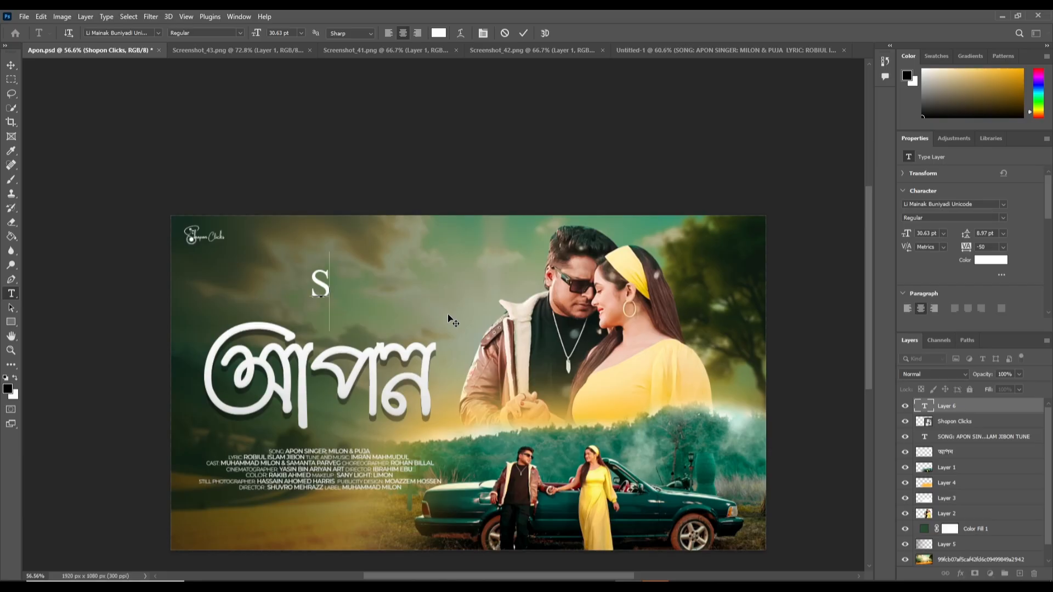
text(HOPON OP)
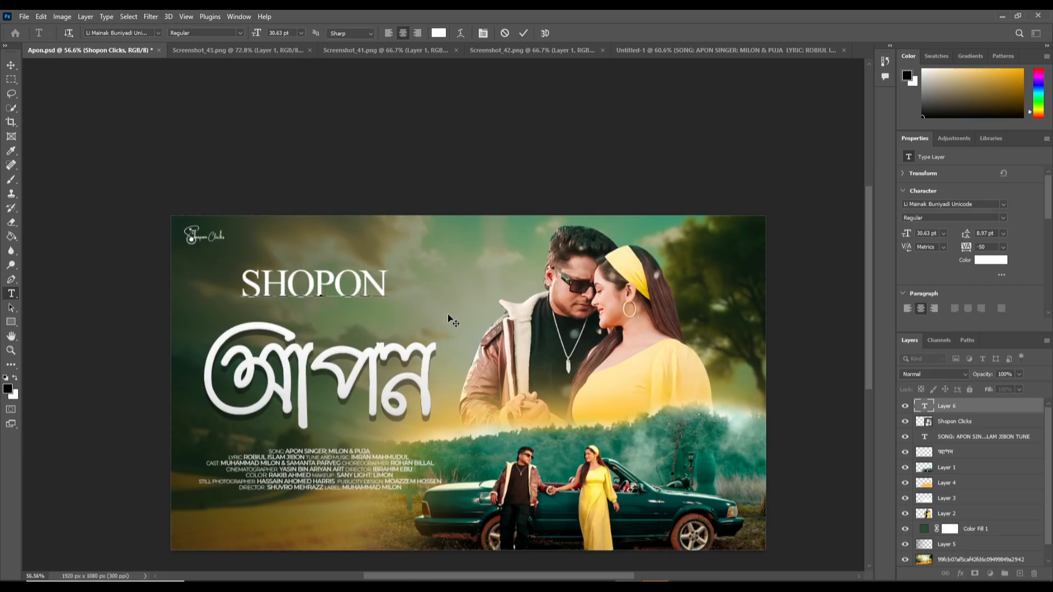
key(BackSpace)
key(BackSpace)
text(PICTURES)
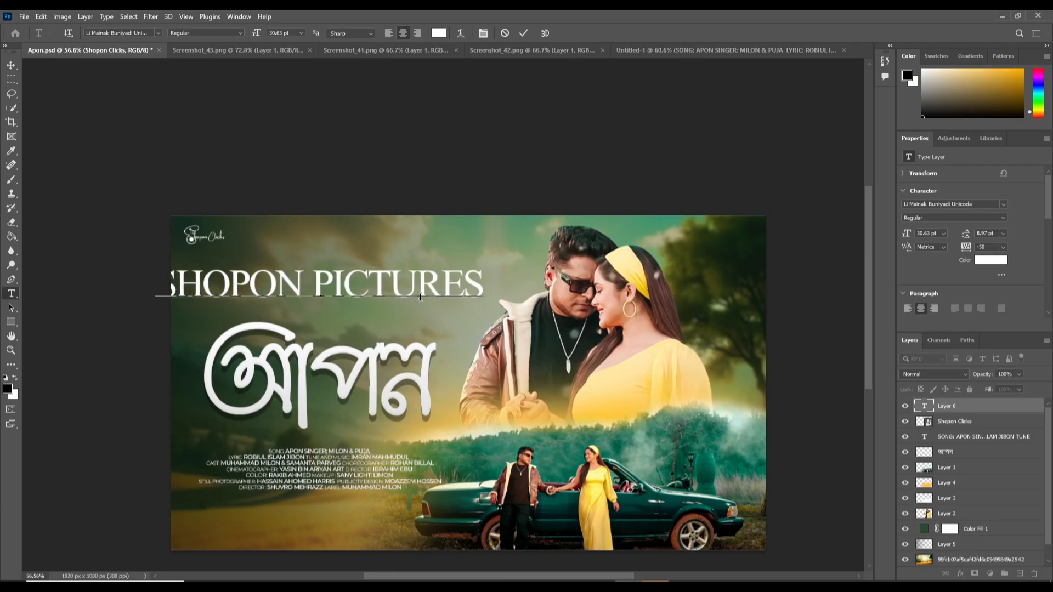
Step: Format the whole "SHOPON PICTURES" line in Montserrat Bold at 11 pt
double_click(416, 292)
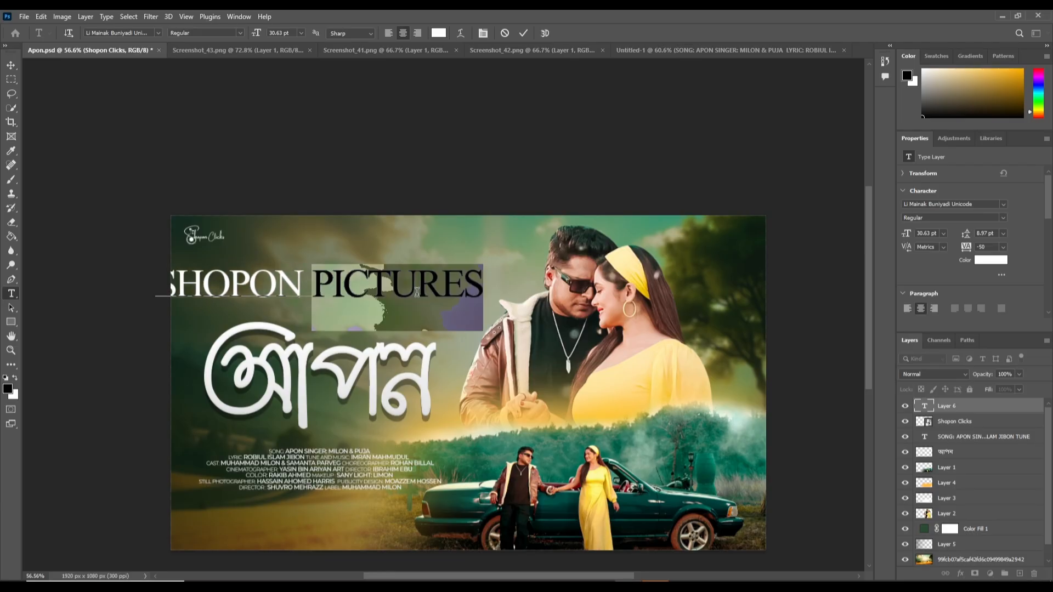
key(ctrl+a)
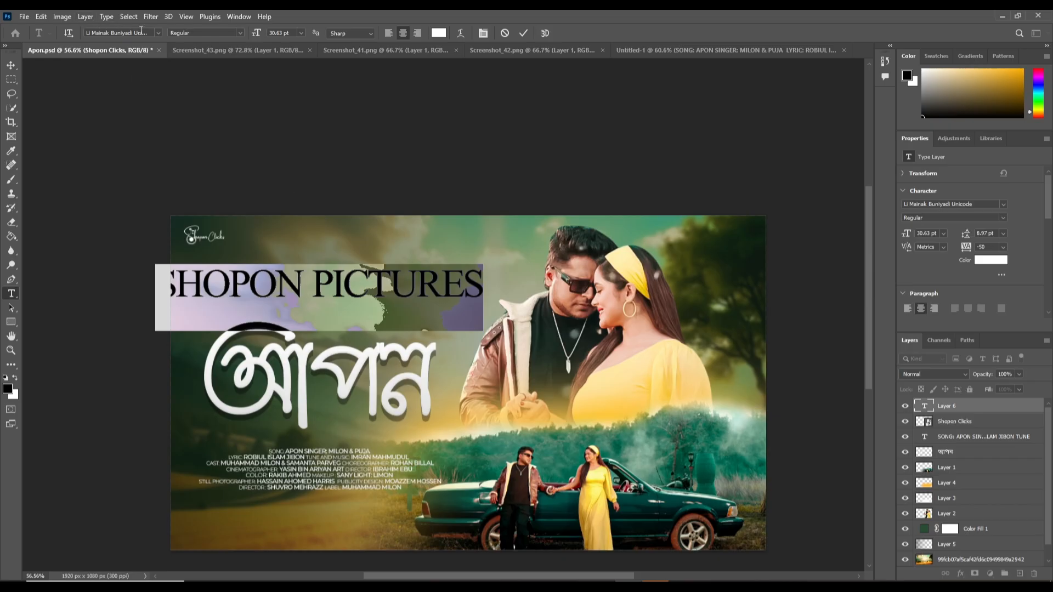
click(158, 33)
click(272, 67)
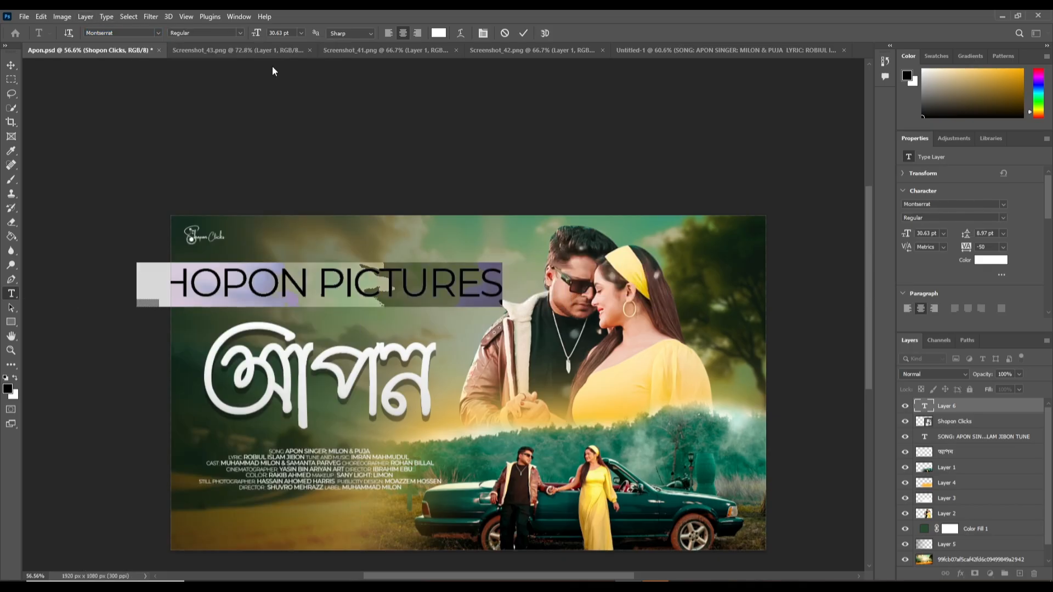
click(241, 34)
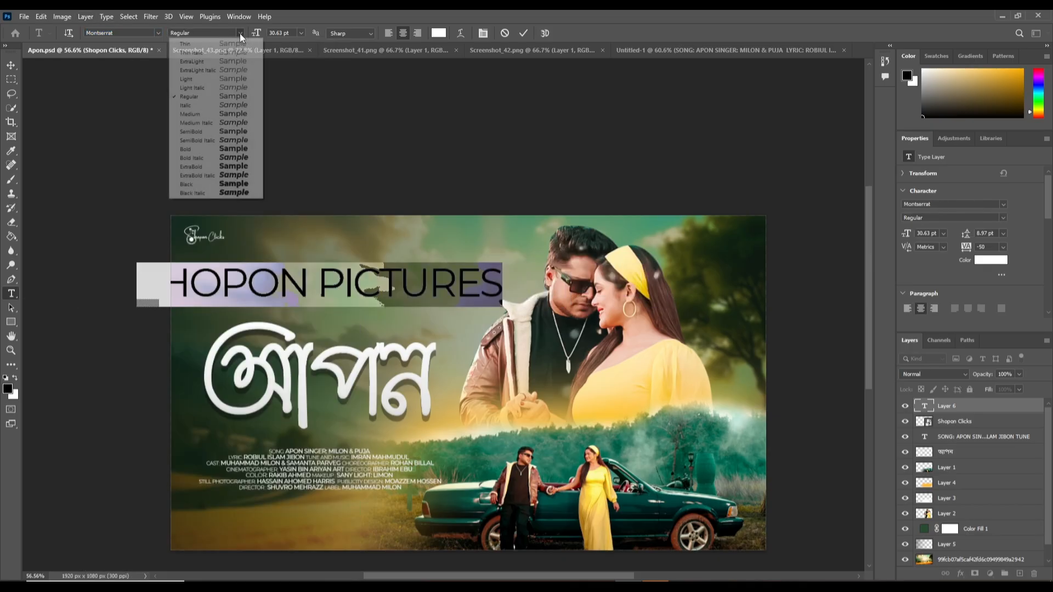
click(189, 149)
click(301, 33)
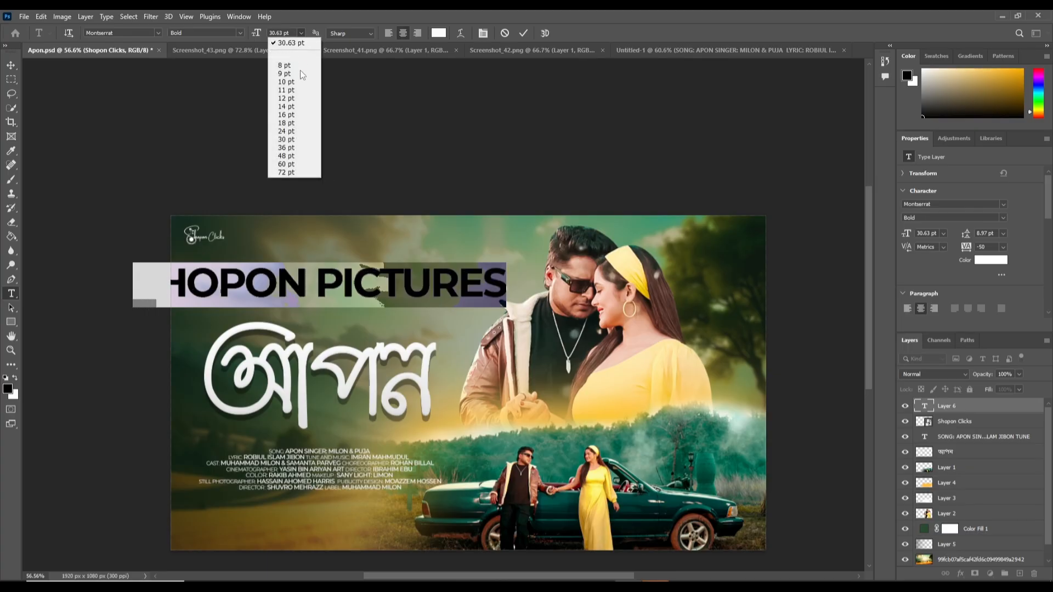
click(295, 90)
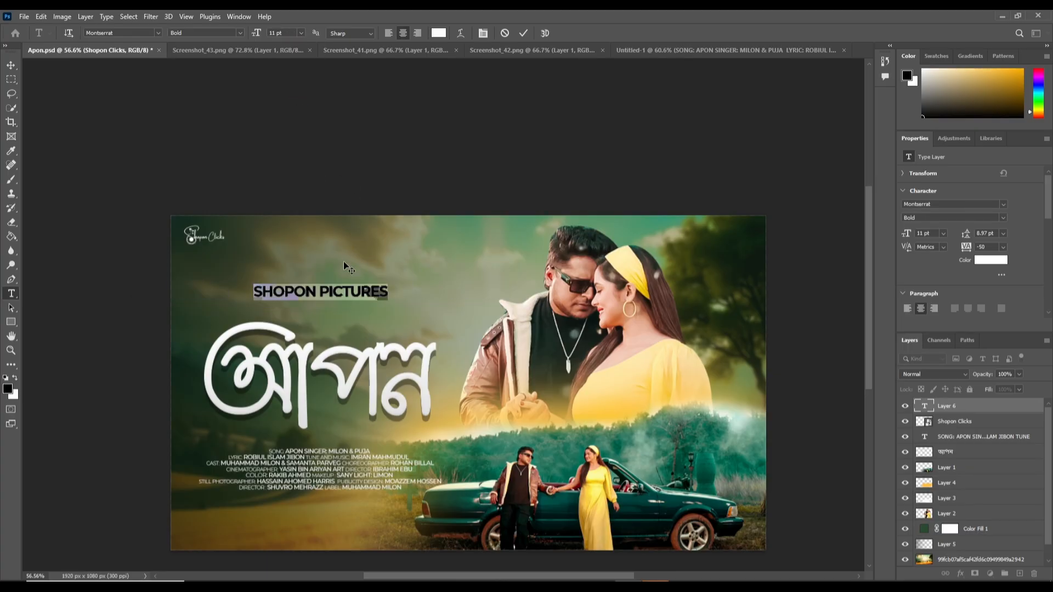
Step: Set the "SHOPON PICTURES" line to SemiBold at 10 pt and shift it slightly right and down above the Bengali title
click(300, 33)
click(287, 82)
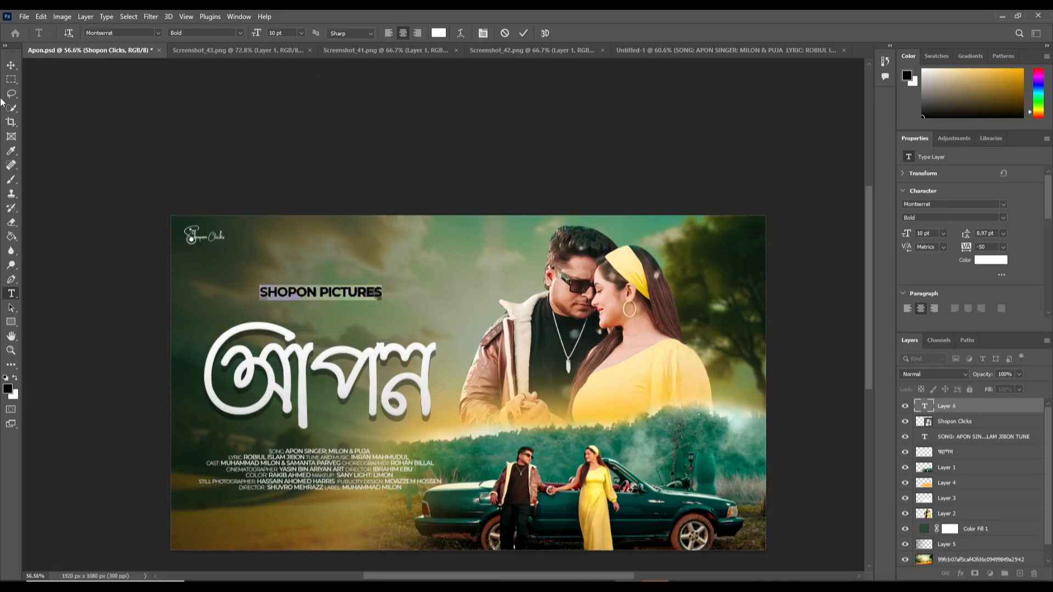
click(239, 33)
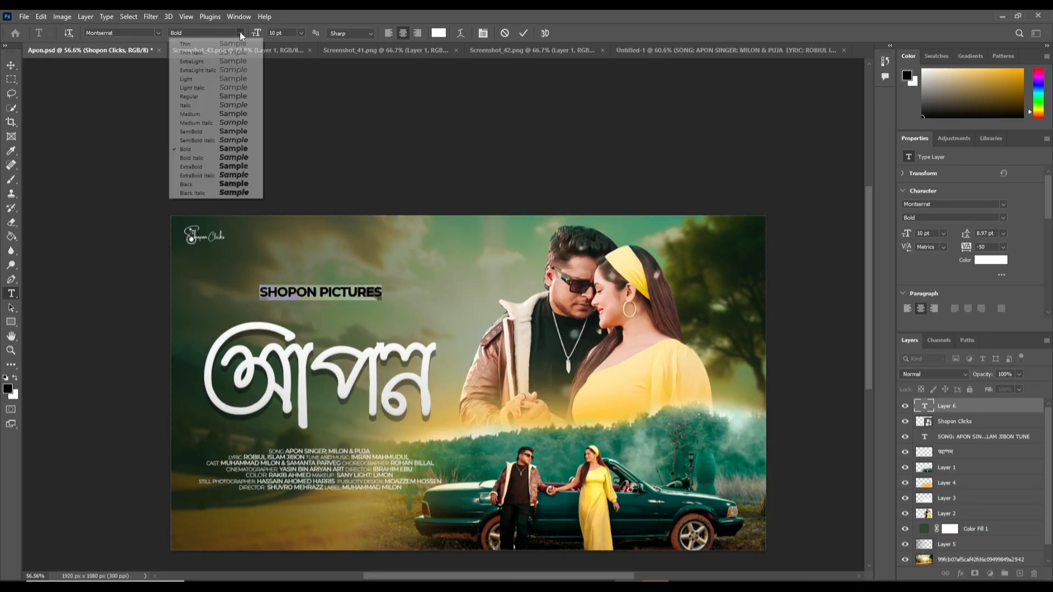
click(192, 131)
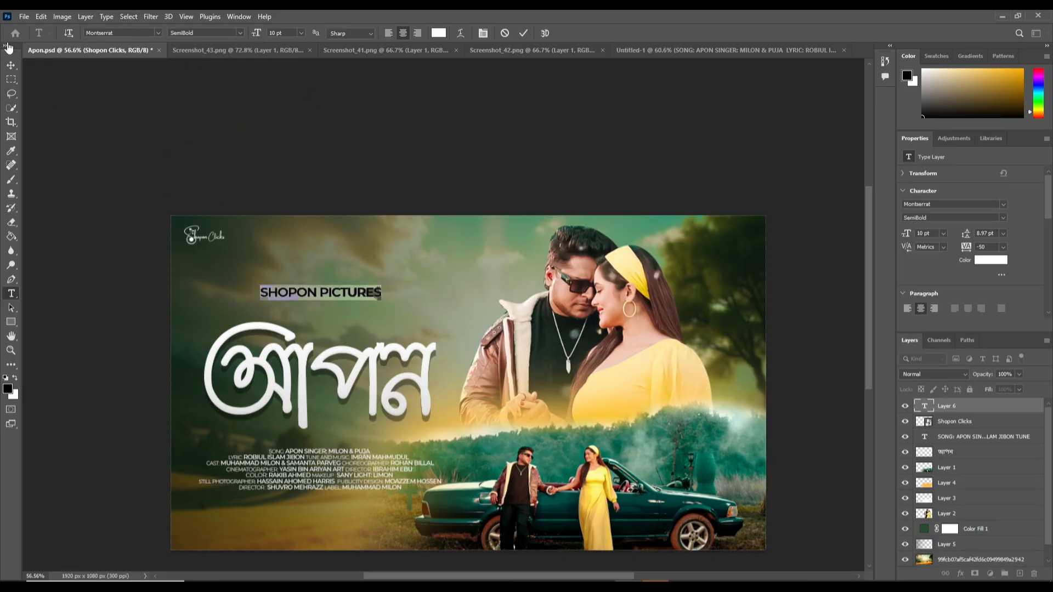
click(11, 64)
drag(331, 291, 353, 293)
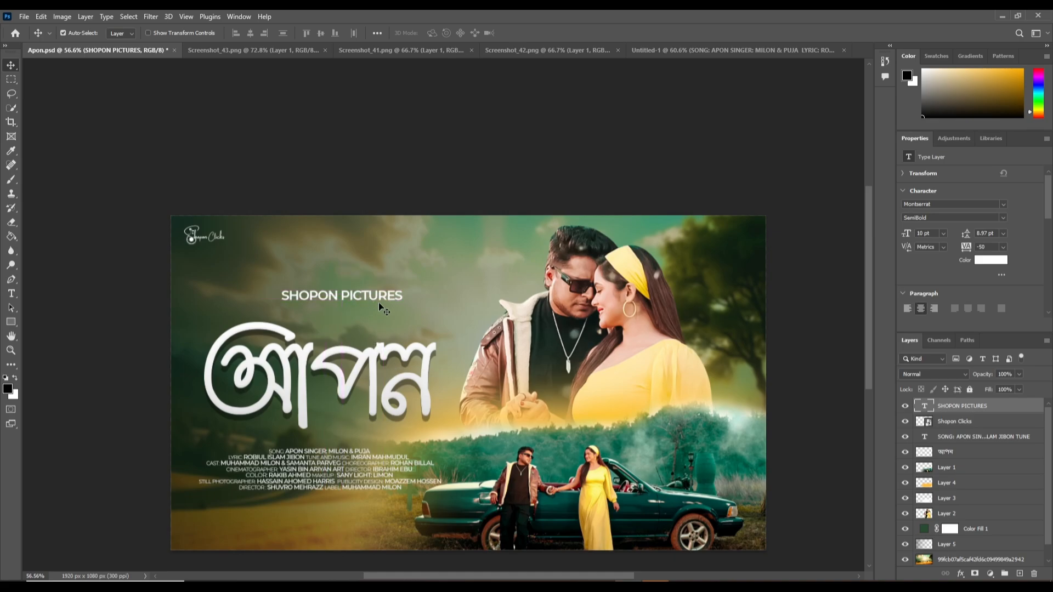
Step: Set the tracking of the whole "SHOPON PICTURES" line to -10
click(11, 294)
drag(403, 296, 281, 296)
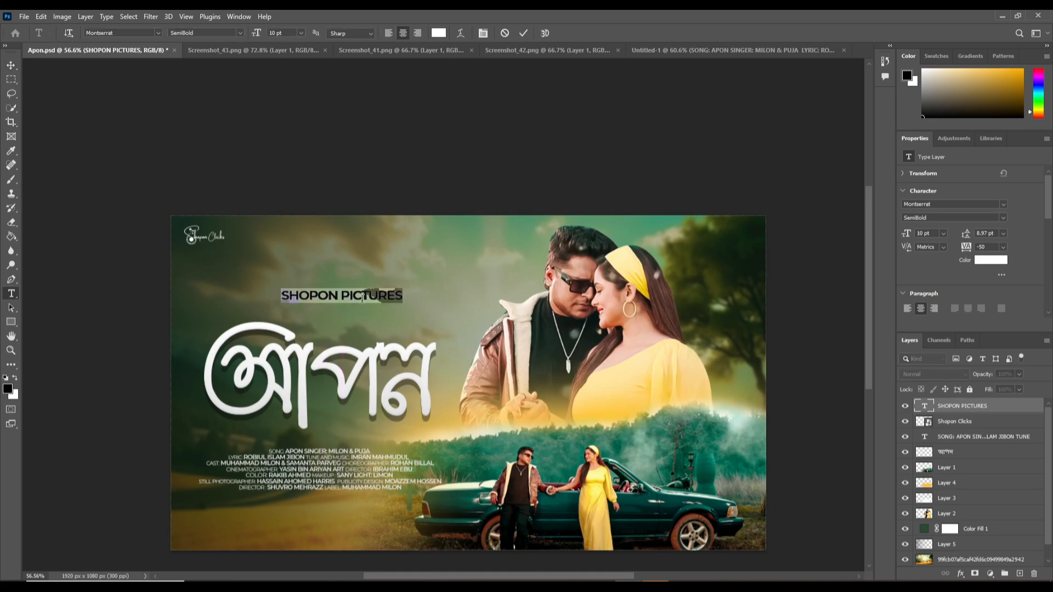
click(1003, 248)
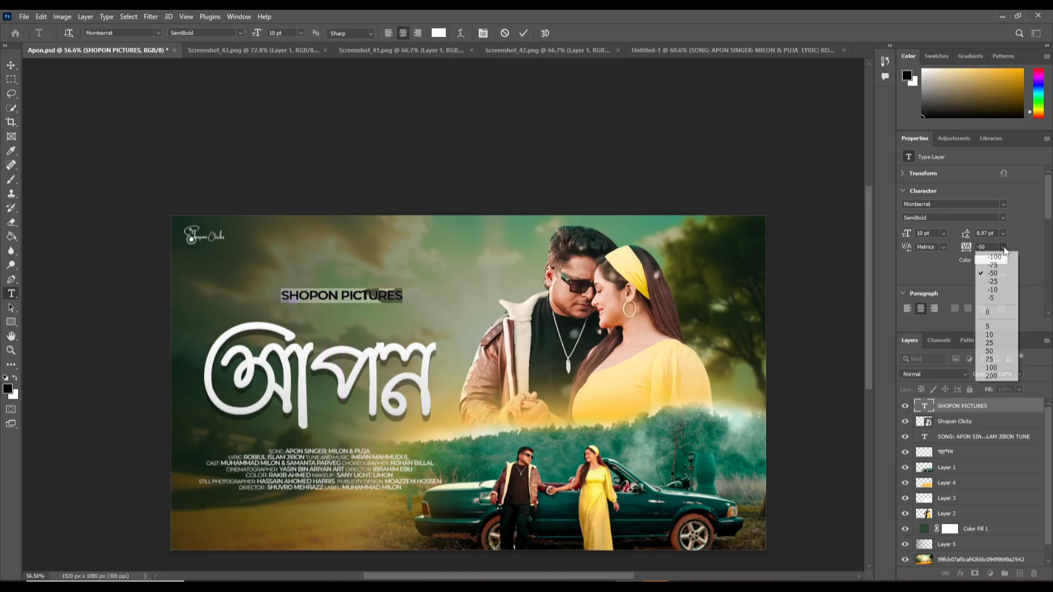
click(993, 290)
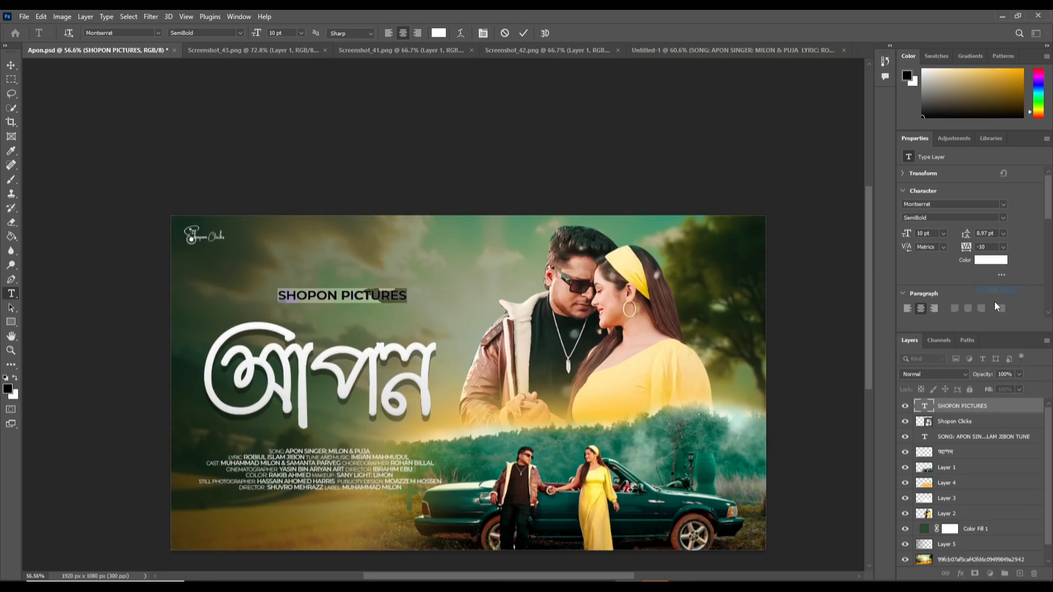
Step: Set the "SHOPON PICTURES" line to Medium at 8 pt and move it about 10 px right and 24 px down toward the title
click(242, 32)
click(219, 114)
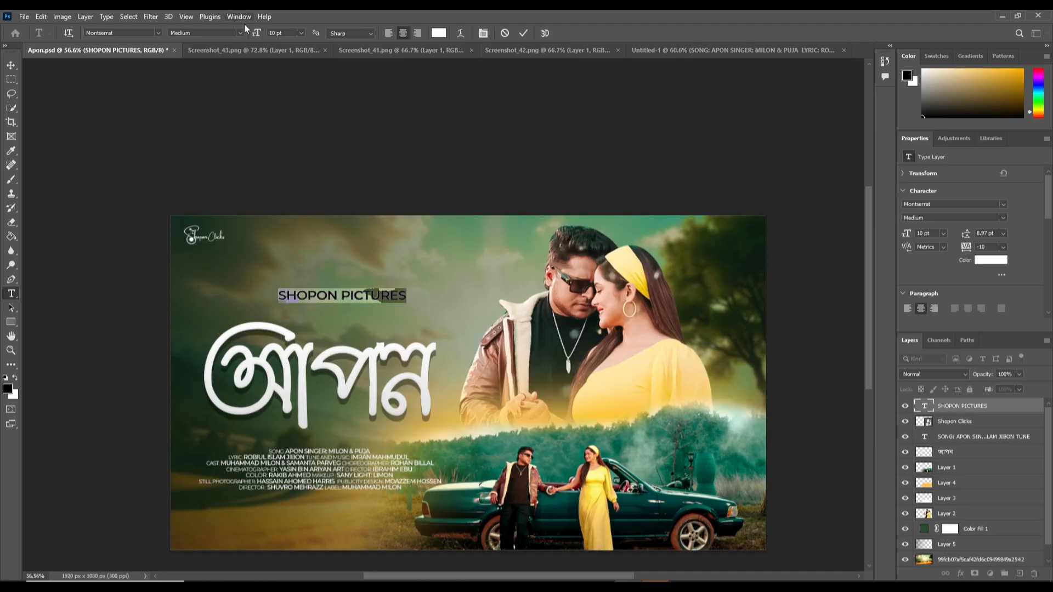
click(300, 33)
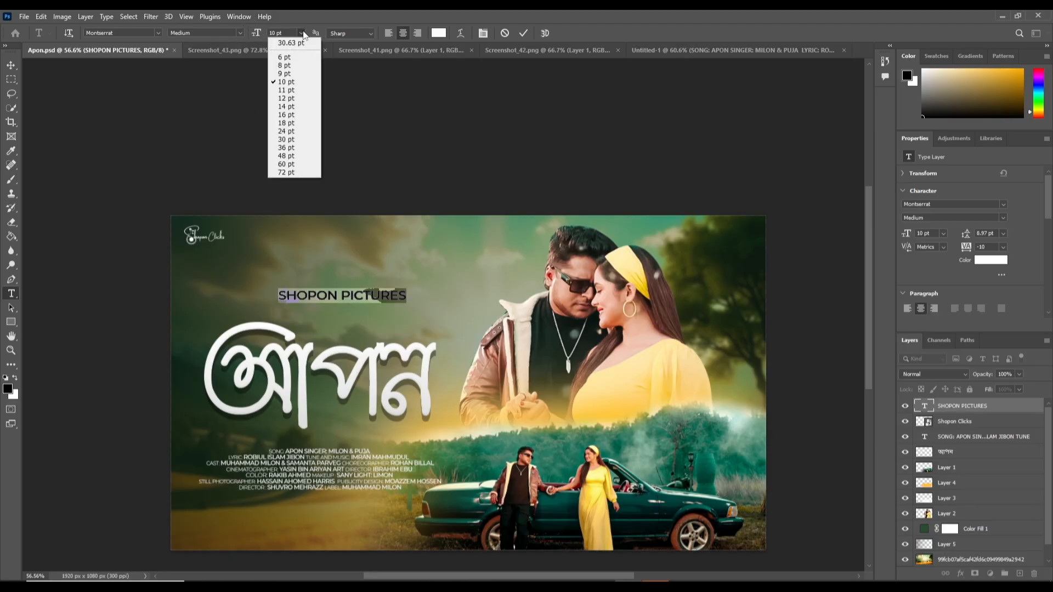
click(292, 61)
click(11, 65)
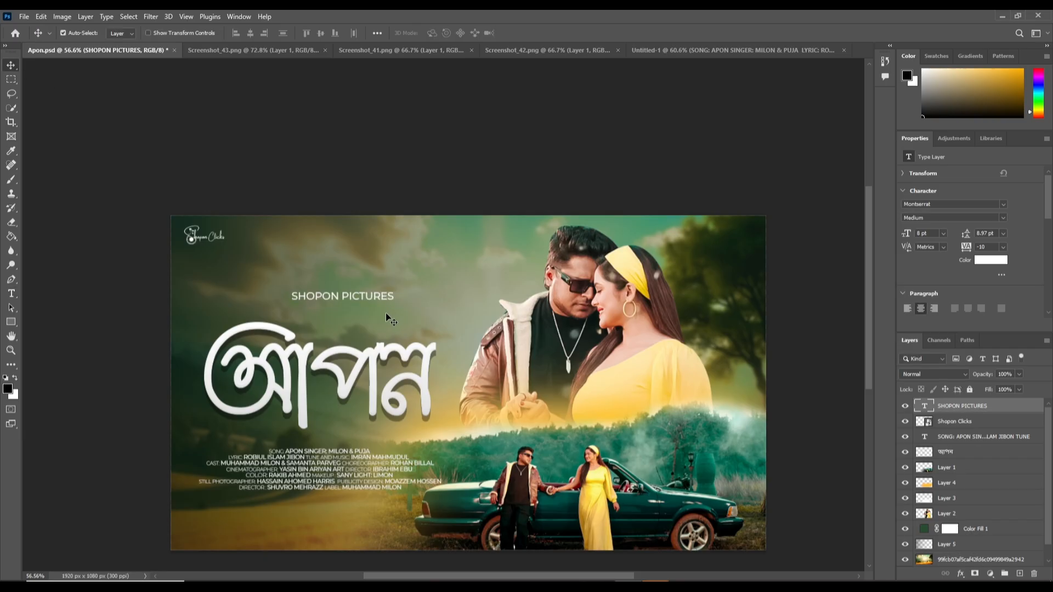
drag(356, 295, 360, 305)
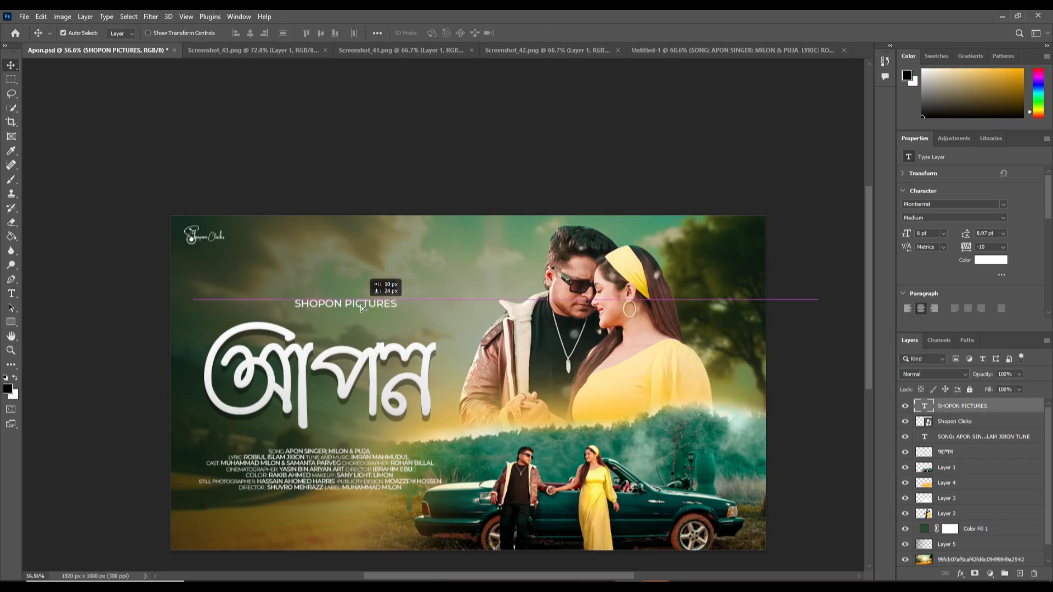
Step: Change the colour of the "SHOPON PICTURES" line to a bright yellow, about #ffe400
click(976, 262)
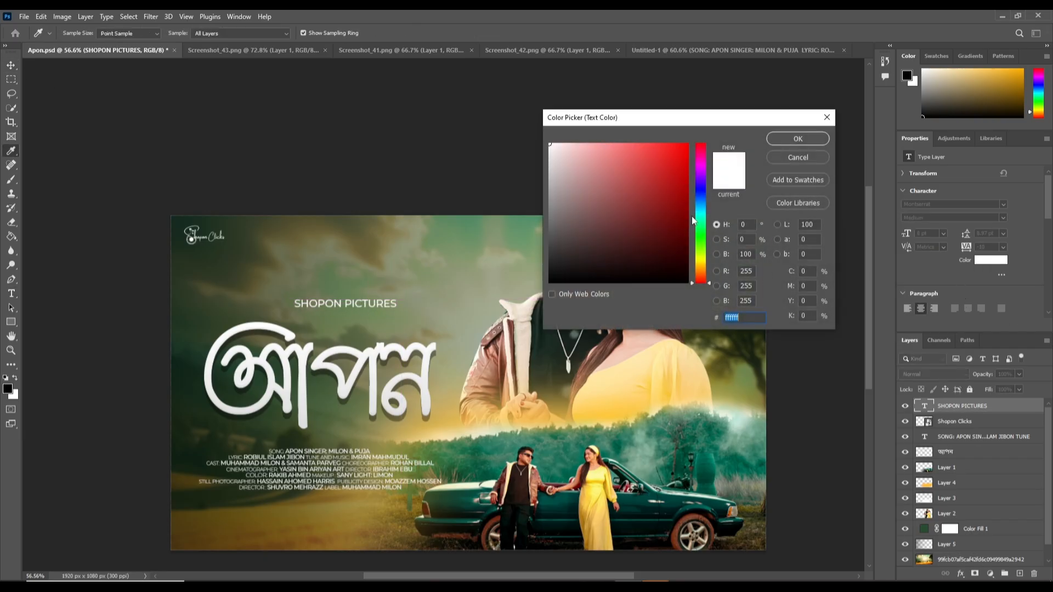
click(636, 416)
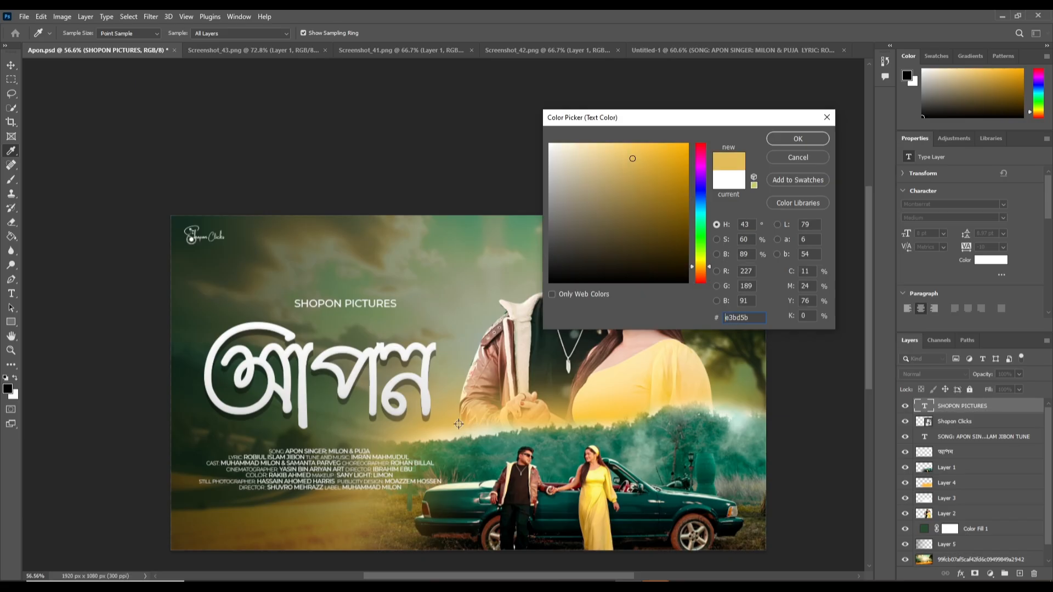
click(638, 403)
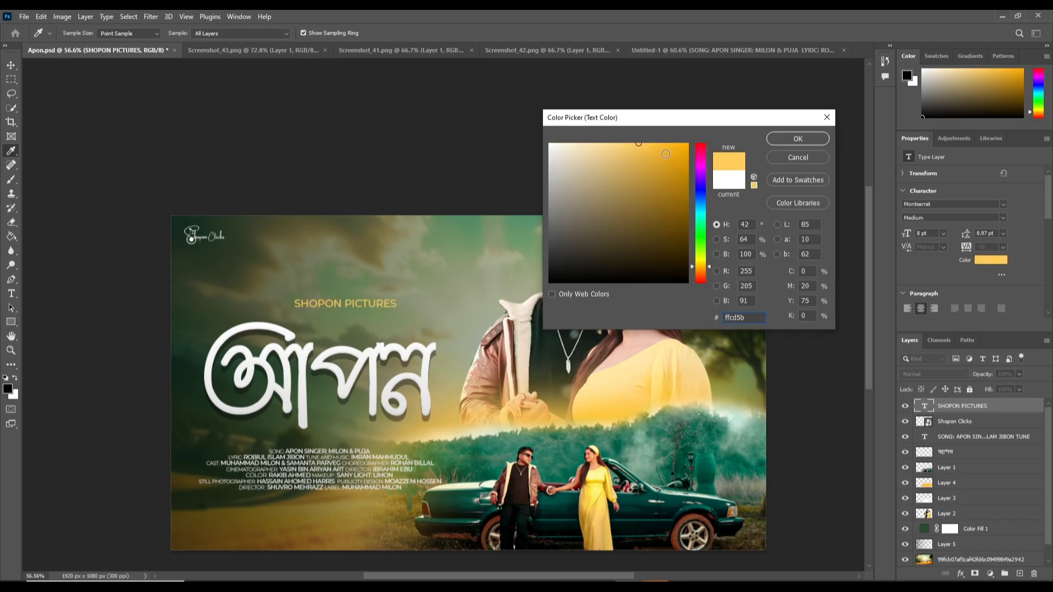
click(700, 262)
drag(700, 260, 703, 262)
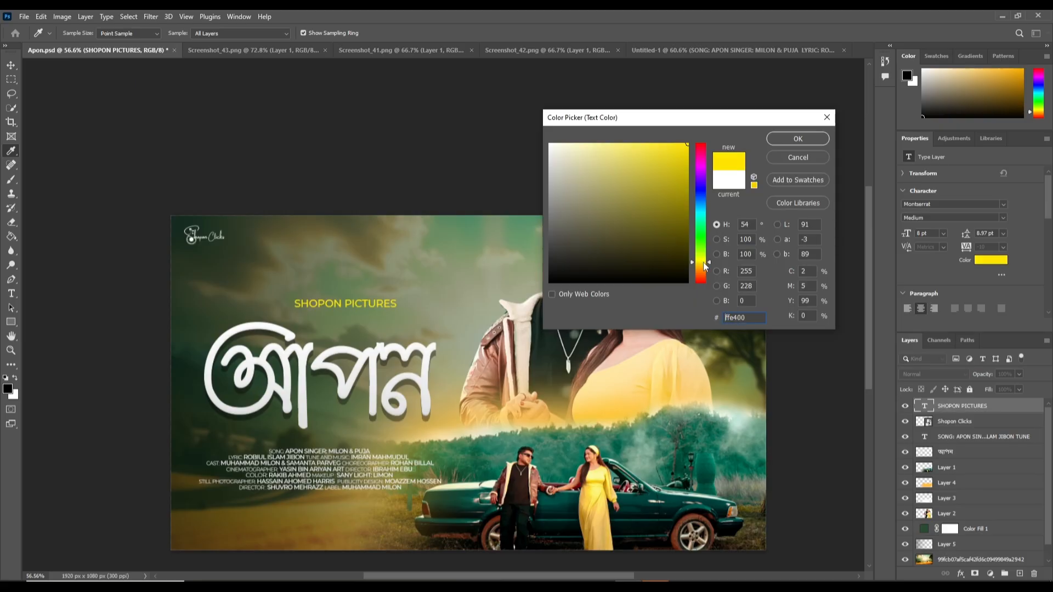
click(798, 139)
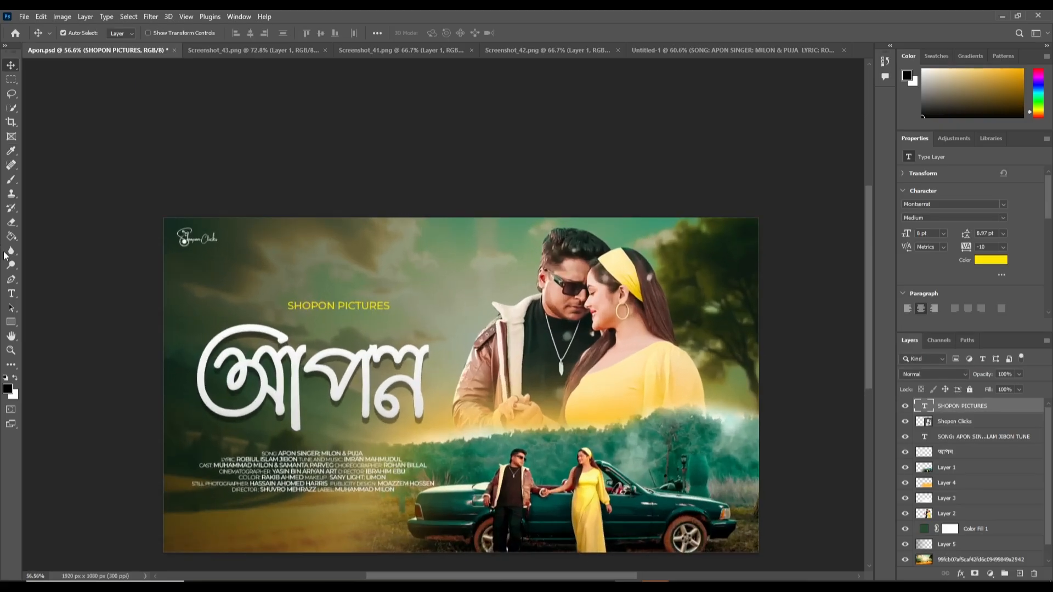
Step: Add a new text line reading "PRESENTS" above the "SHOPON PICTURES" line
click(11, 293)
click(347, 274)
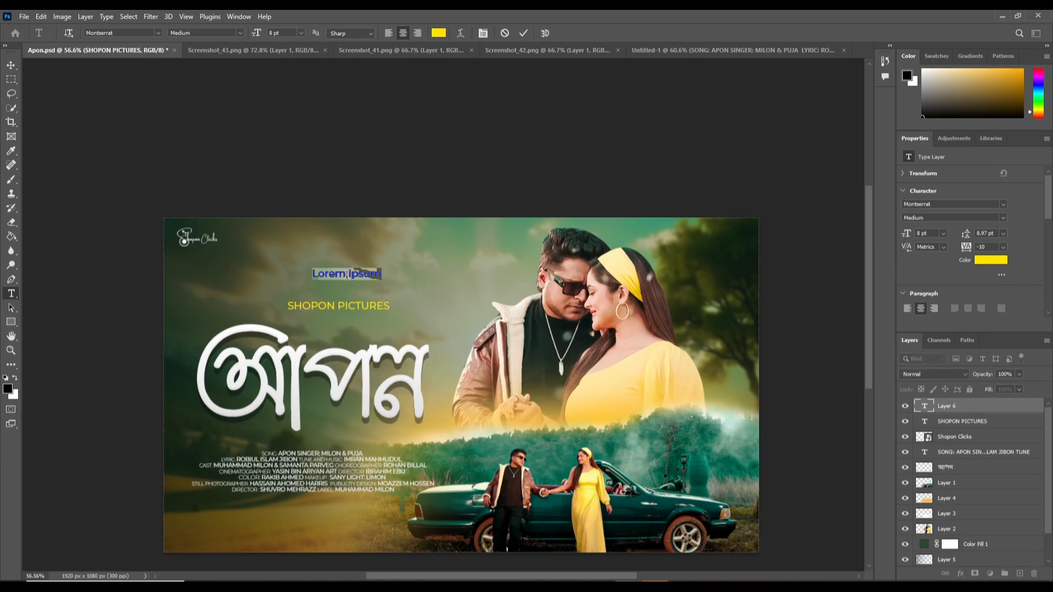
key(BackSpace)
text(PRESE)
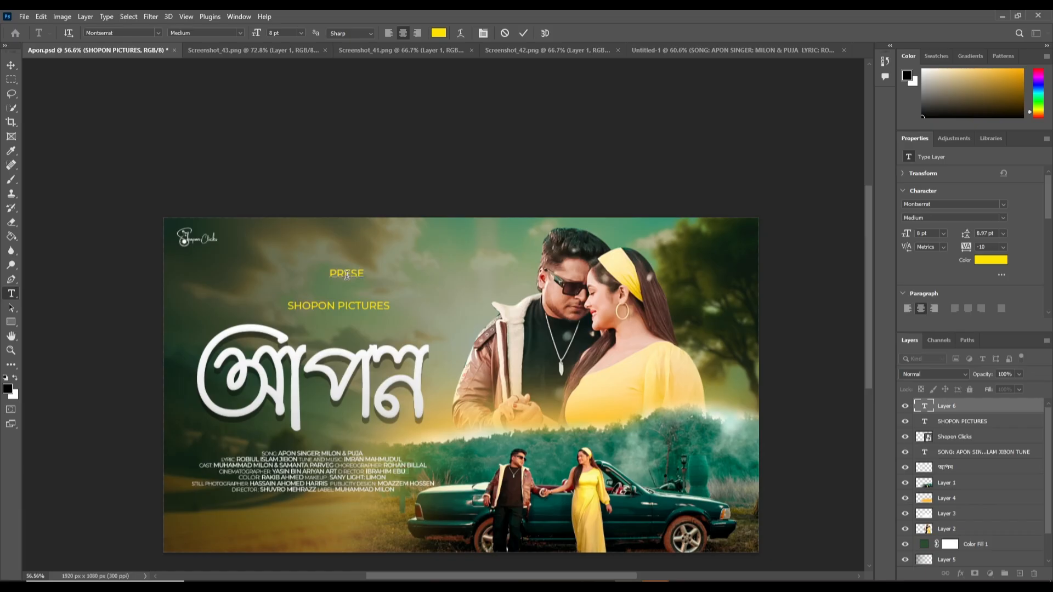
text(NTS)
Step: Format the whole "PRESENTS" line in Montserrat Light, white #ffffff, with tracking of 200
key(ctrl+a)
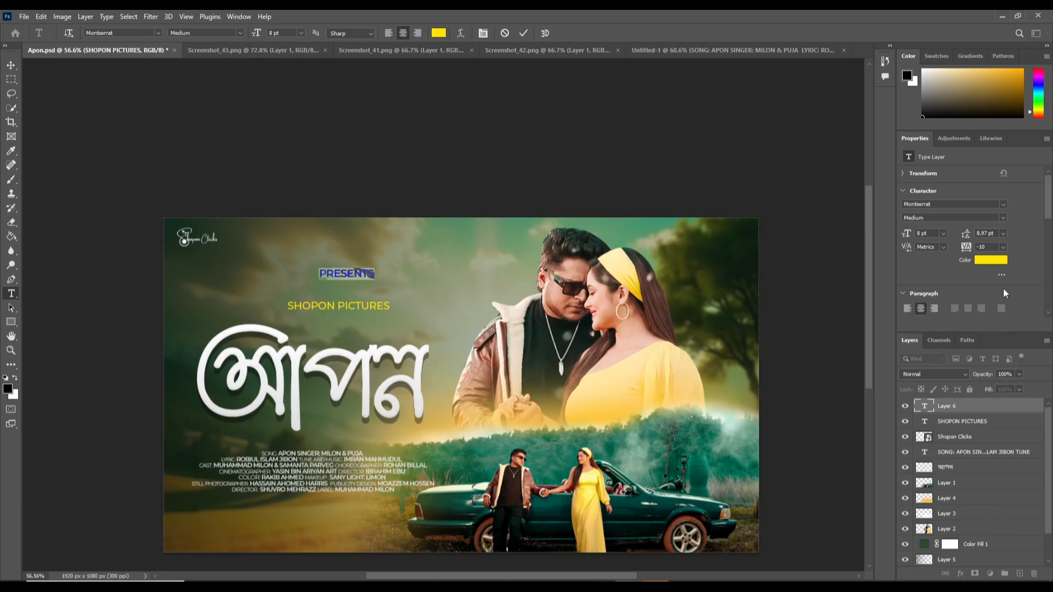
click(1002, 247)
click(994, 379)
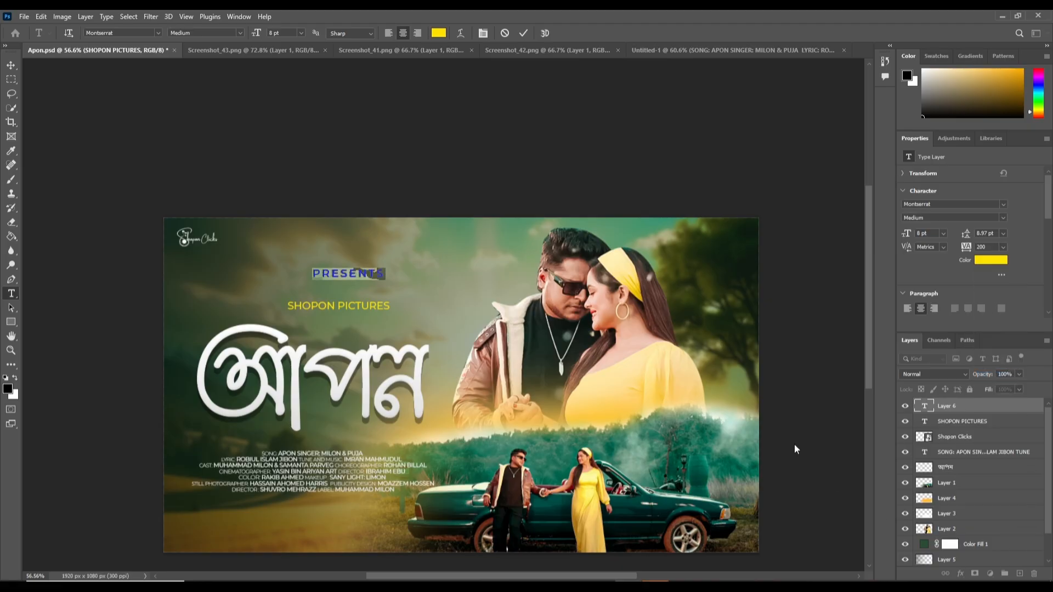
click(239, 31)
click(208, 78)
click(991, 261)
click(554, 146)
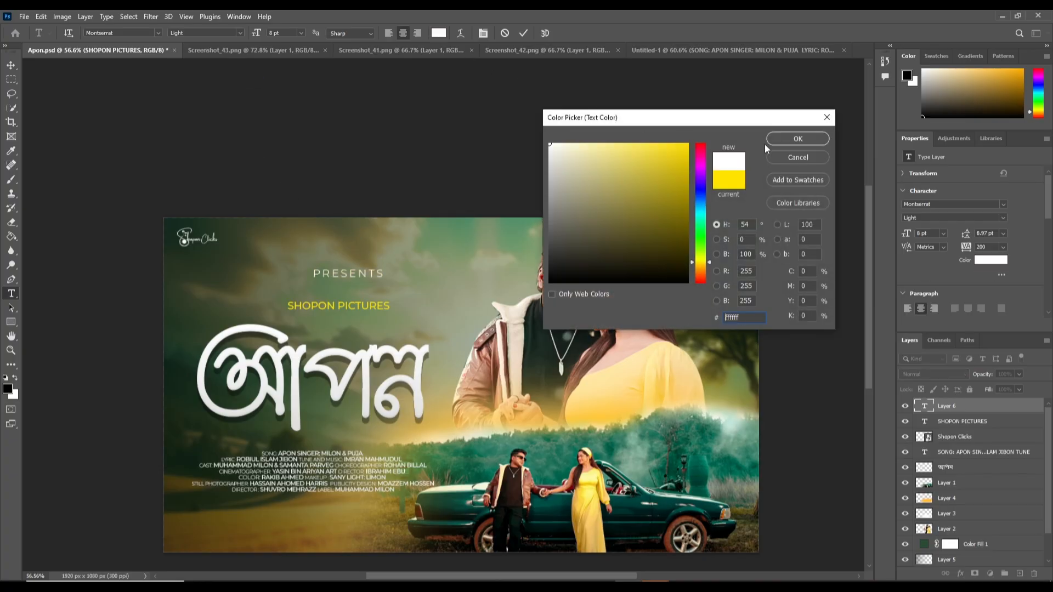
click(793, 141)
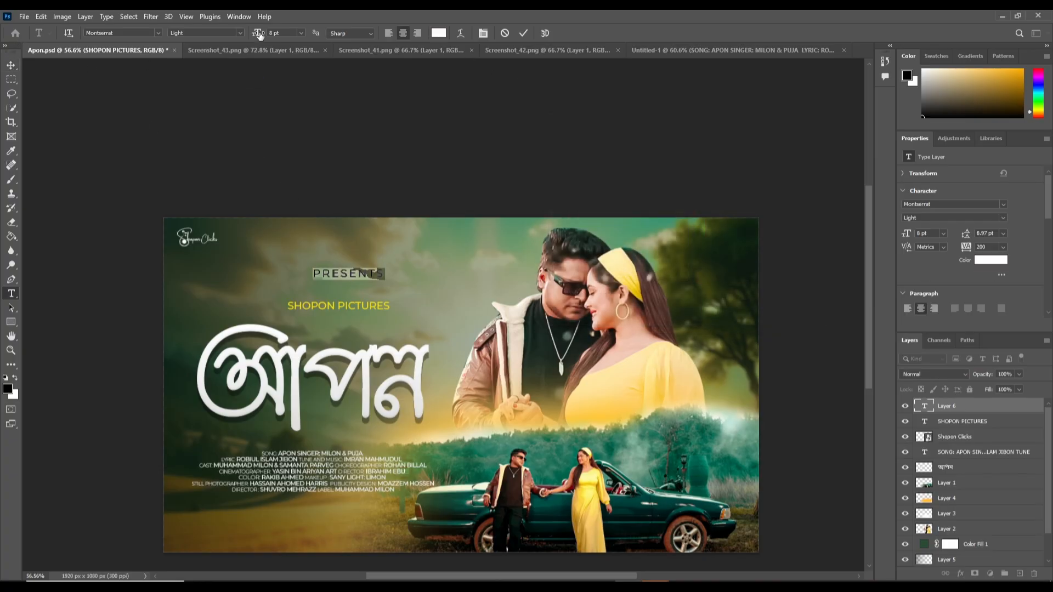
Step: Reduce the "PRESENTS" line to 6 pt and place it centred directly above "SHOPON PICTURES"
click(300, 35)
click(288, 57)
key(ctrl+Return)
key(v)
drag(354, 275, 344, 297)
Step: Change the "SHOPON PICTURES" line to white #ffffff and save the document
click(343, 301)
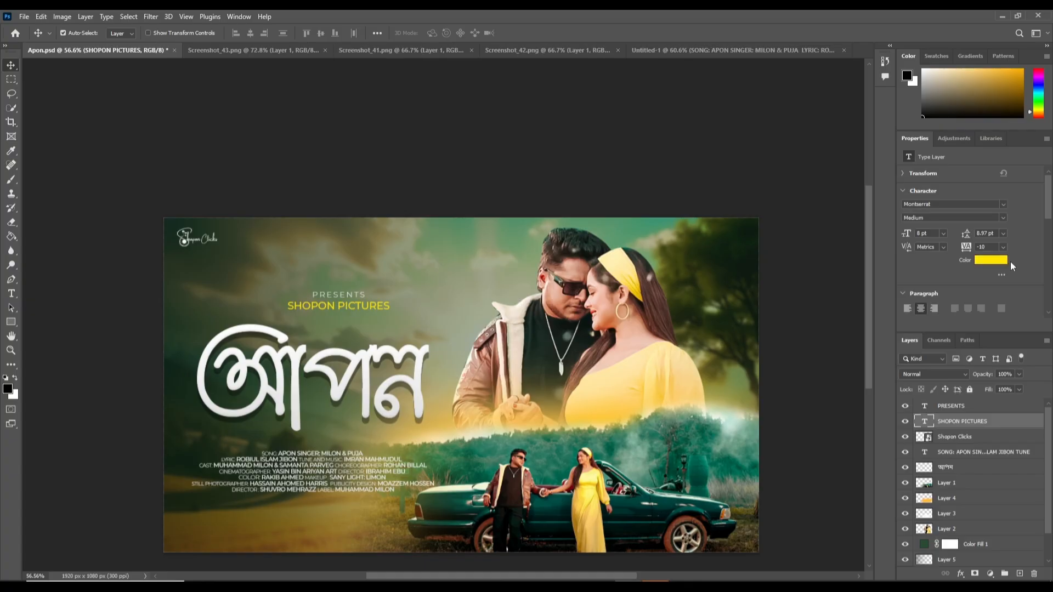
click(990, 260)
click(550, 144)
click(769, 139)
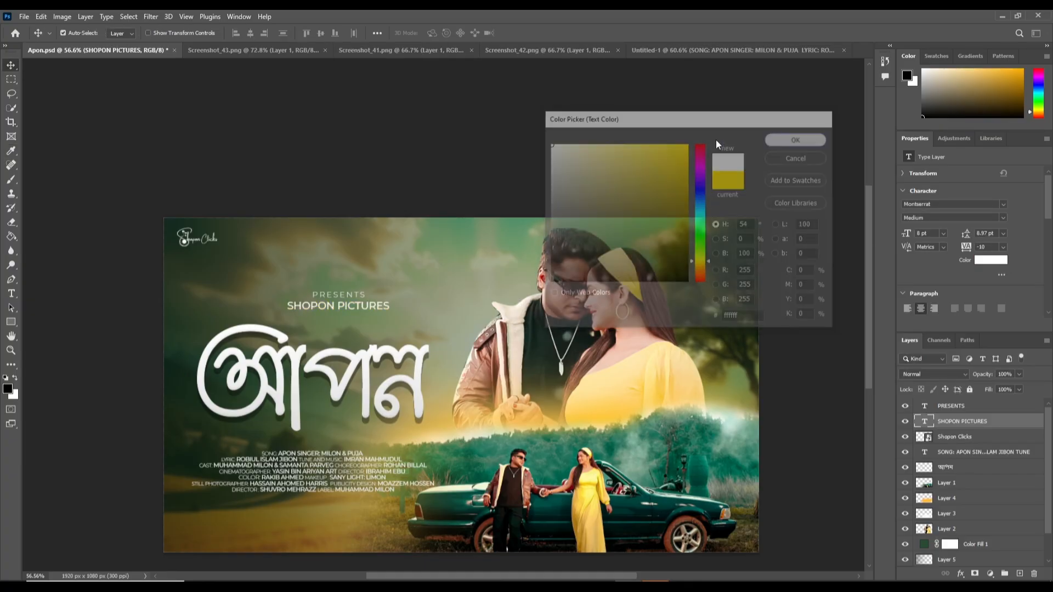
key(ctrl+s)
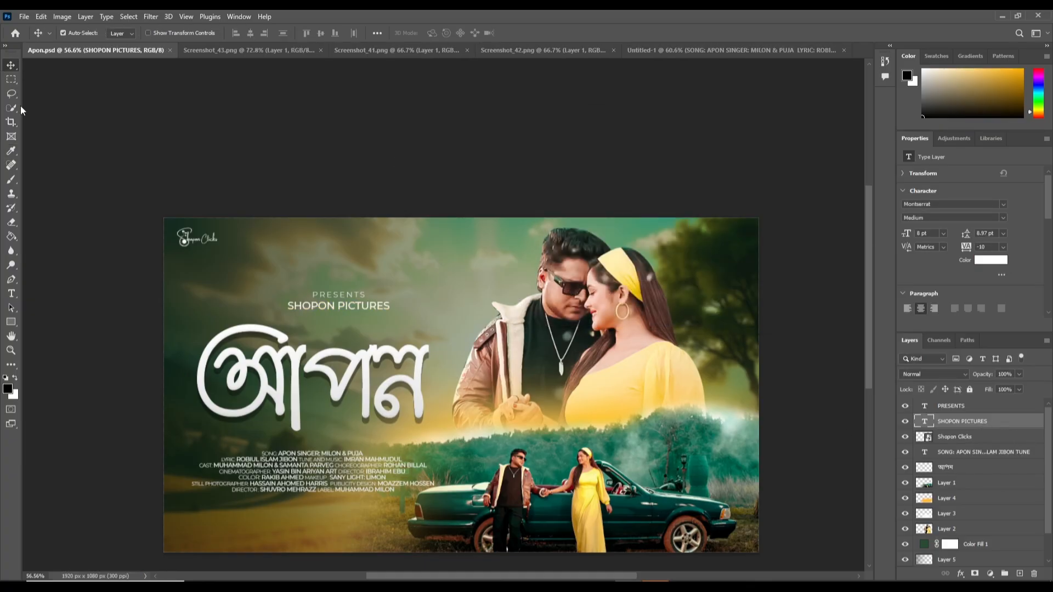
Step: Draw a rectangular marquee selection about 640 x 43 px around the "SHOPON PICTURES" line and nudge it slightly upward
click(11, 79)
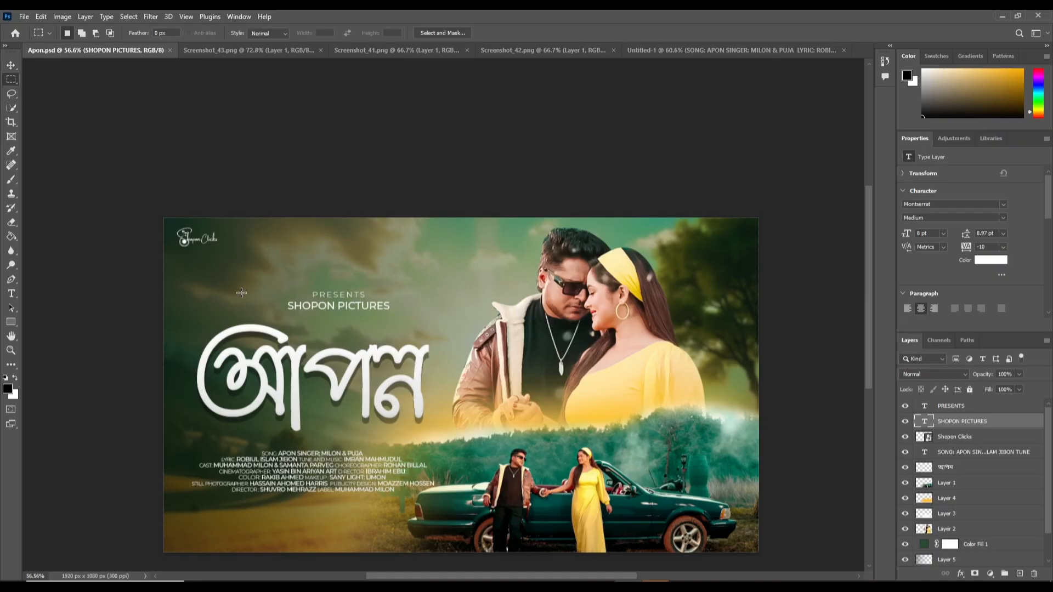
drag(265, 298, 426, 308)
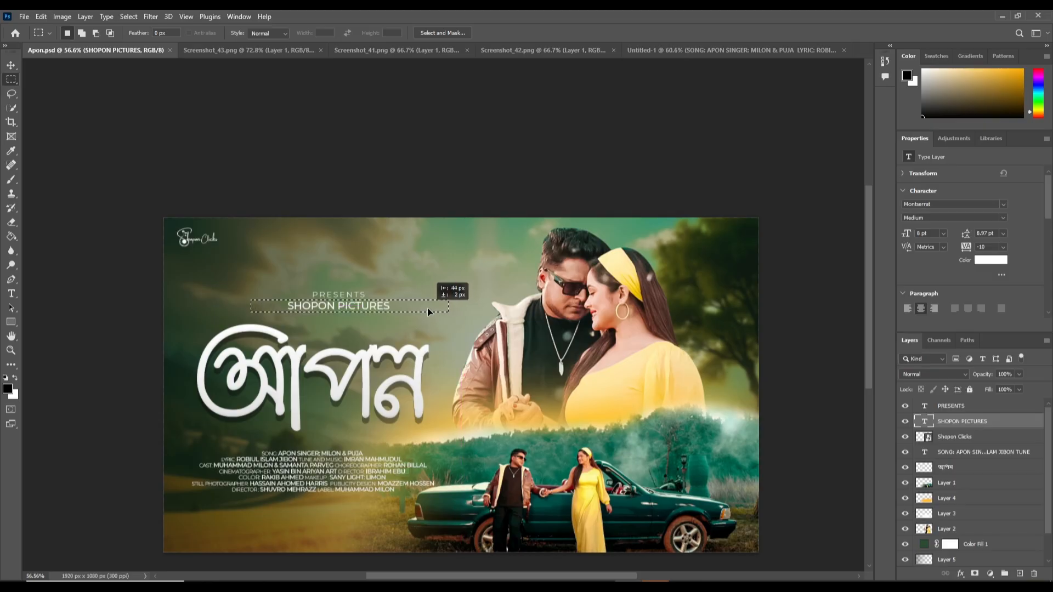
key(Up)
key(Up)
key(Up)
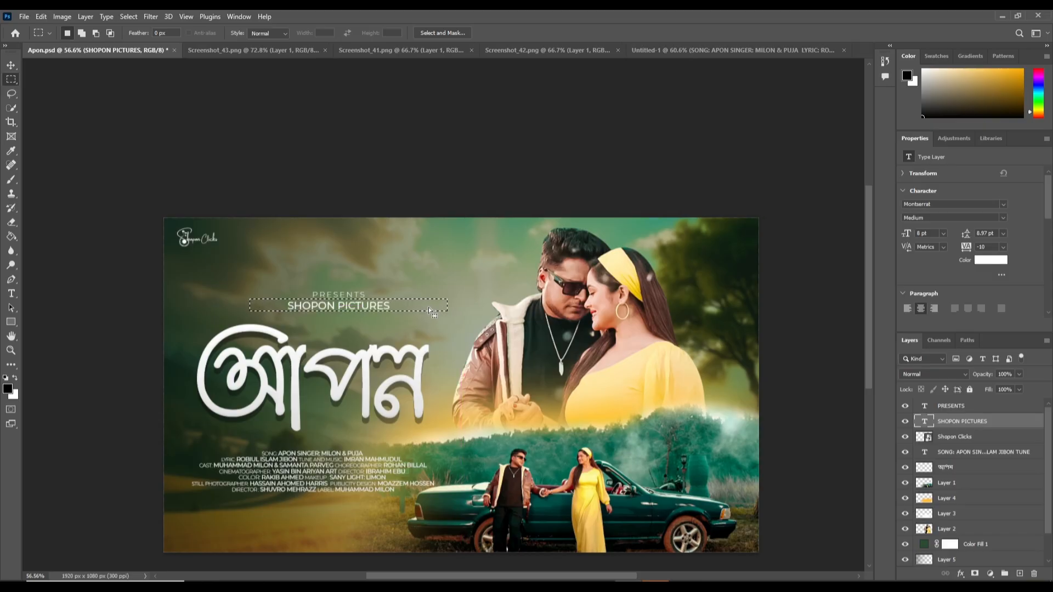
Step: Fill the selection with black on a new layer placed beneath the "SHOPON PICTURES" text layer, and deselect
click(1019, 573)
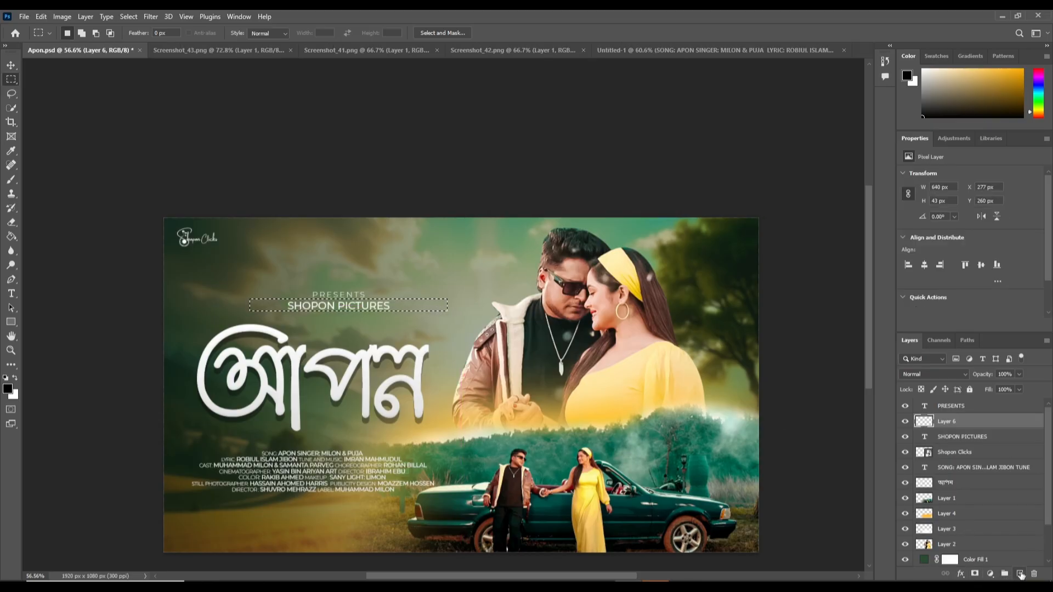
drag(949, 421, 976, 445)
click(8, 389)
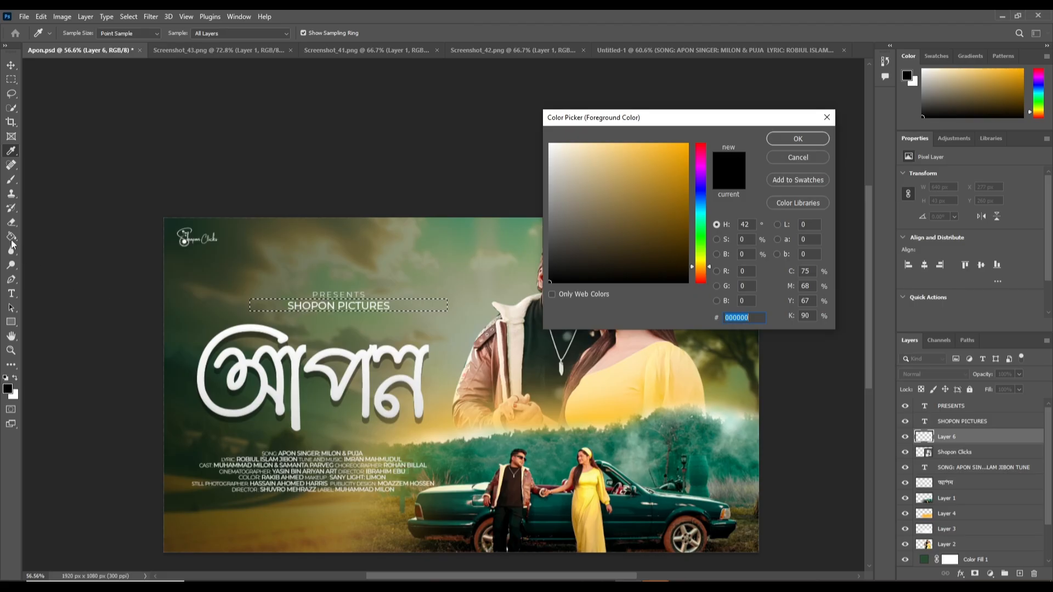
click(798, 138)
key(g)
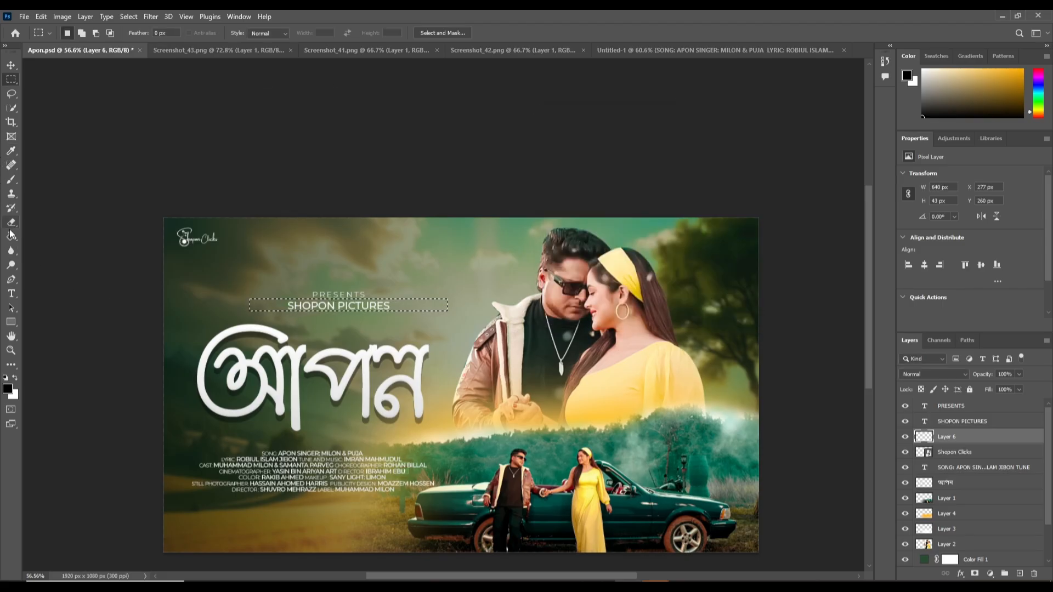
click(274, 306)
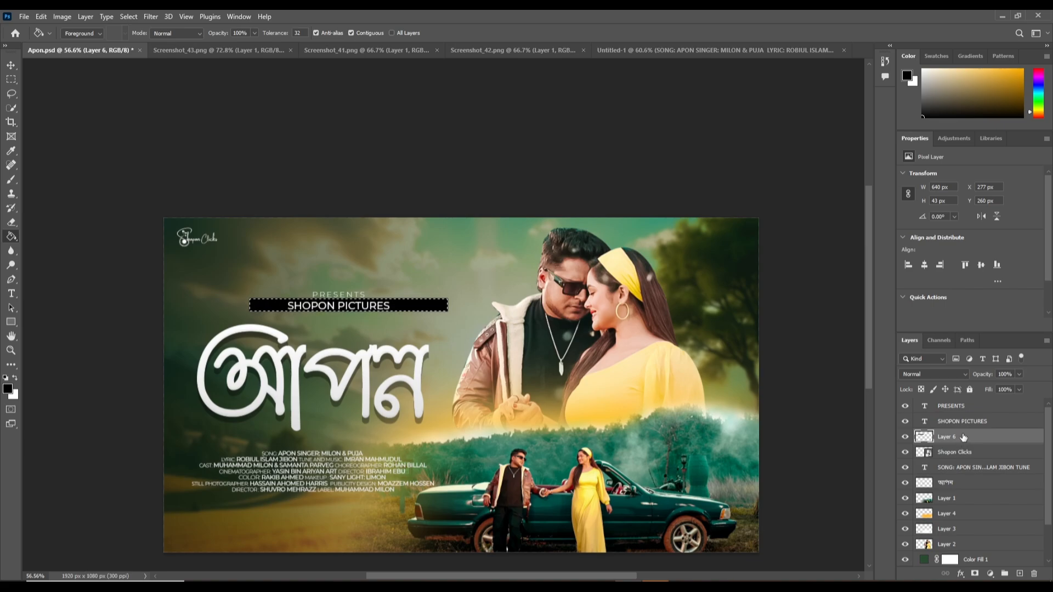
key(ctrl+d)
Step: Nudge the black bar behind "SHOPON PICTURES" left and down to X 265 px and Y 263 px
click(11, 65)
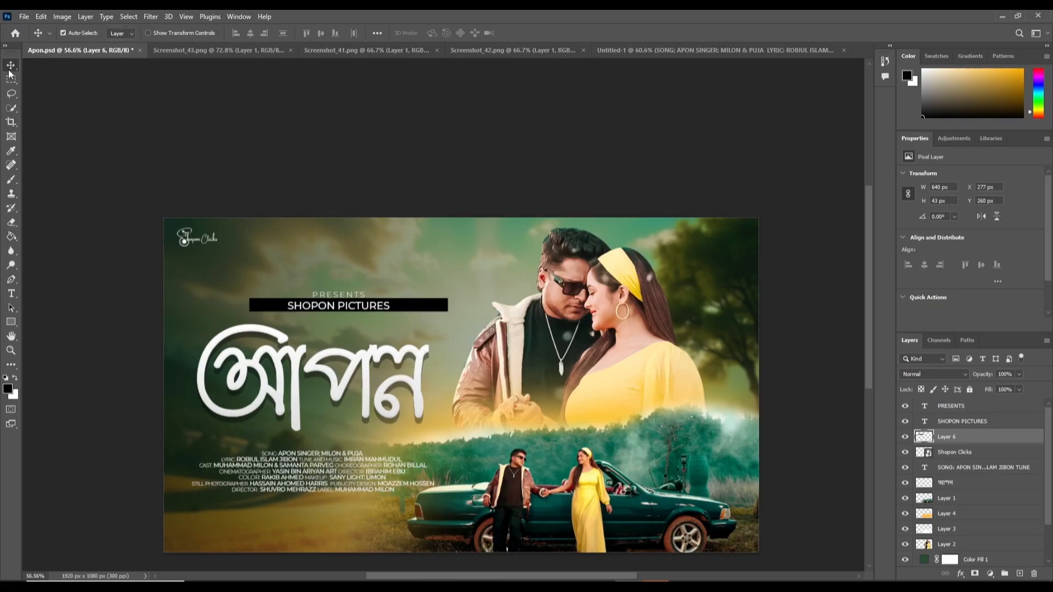
key(Down)
key(Left)
key(Left)
key(Left)
key(Left)
key(Left)
key(Left)
key(Left)
key(Left)
key(Down)
key(Down)
key(Right)
key(Right)
key(Right)
key(Up)
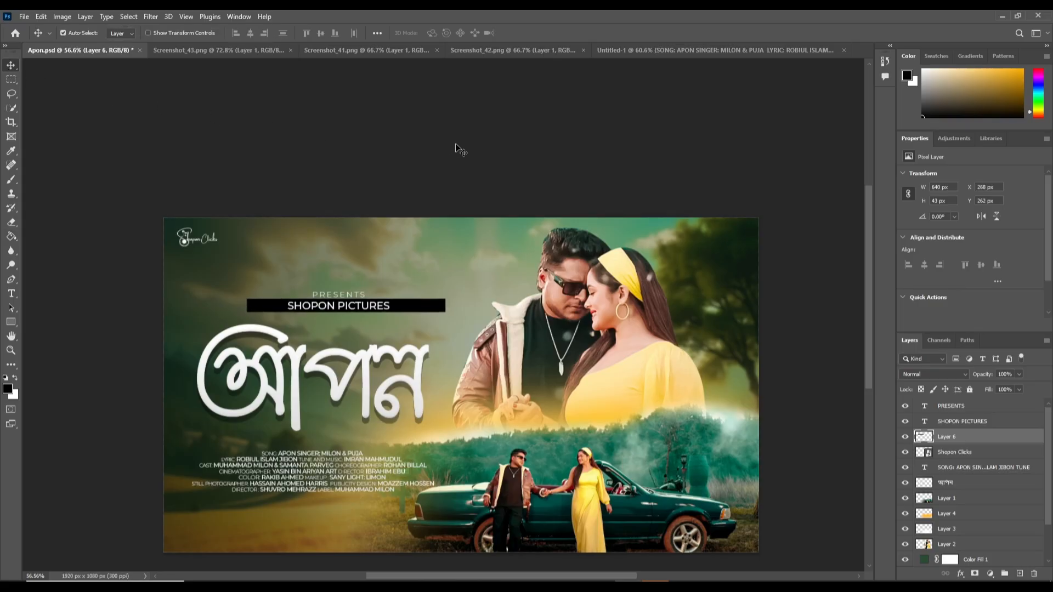
key(Down)
key(Left)
key(Left)
key(Left)
key(Left)
Step: Soften one end of the black bar behind "SHOPON PICTURES" with a 125 px Eraser at 0% hardness
click(9, 223)
scroll(373, 287, up, 2)
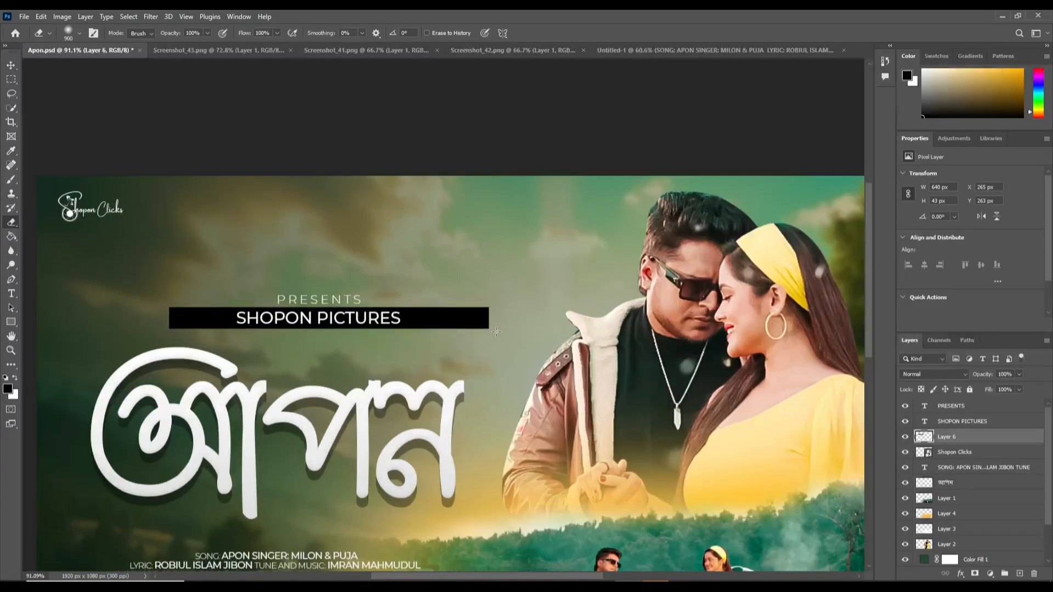
mouse_move(527, 274)
mouse_down()
mouse_move(532, 364)
mouse_move(524, 301)
mouse_up()
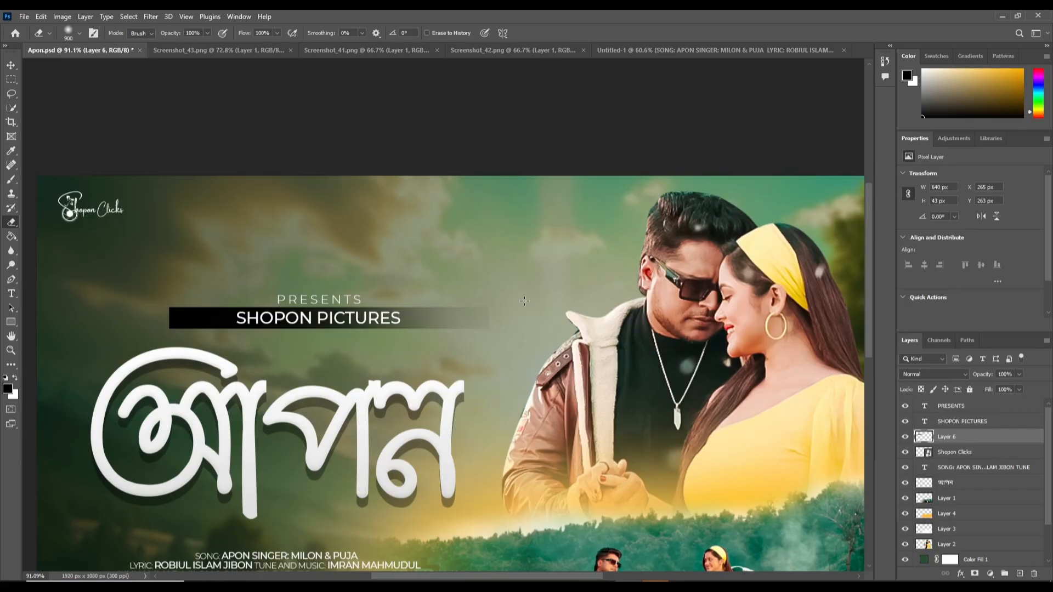
key(ctrl+z)
click(79, 34)
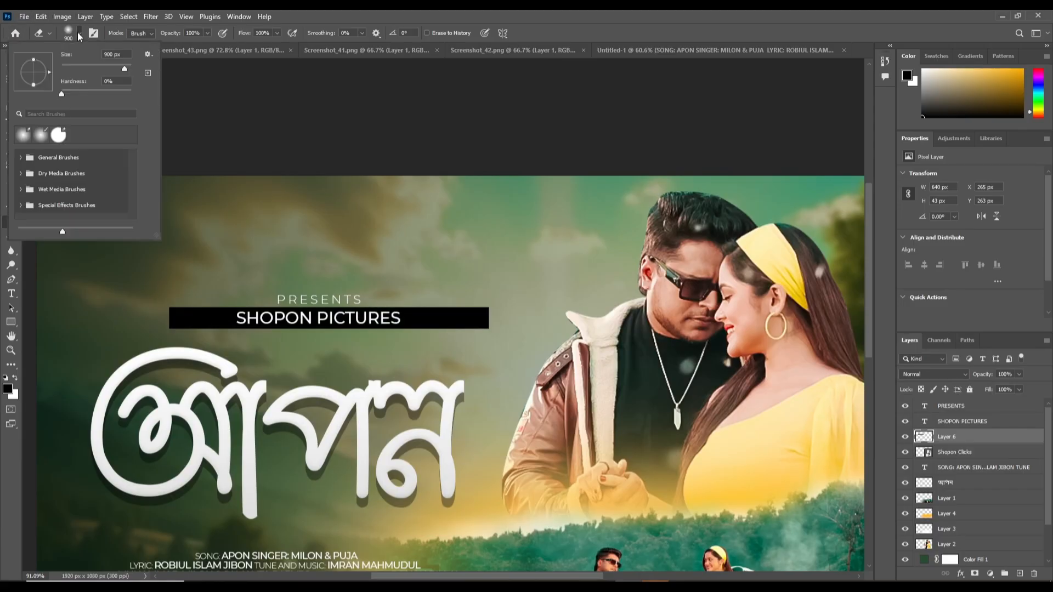
drag(88, 69, 87, 69)
click(550, 178)
mouse_move(506, 310)
mouse_down()
mouse_move(504, 352)
mouse_move(505, 313)
mouse_move(466, 320)
mouse_up()
Step: Set the Eraser to 150 px and fade out both ends of the black bar
click(76, 33)
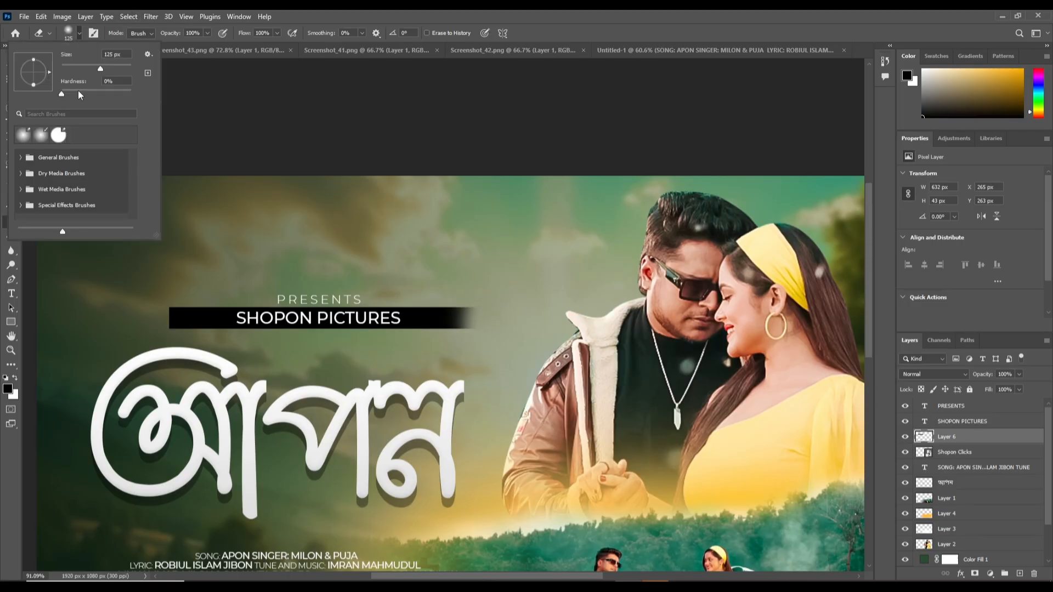
click(592, 345)
mouse_move(475, 265)
mouse_down()
mouse_move(494, 370)
mouse_move(489, 429)
mouse_up()
mouse_move(144, 339)
mouse_down()
mouse_move(152, 364)
mouse_move(140, 368)
mouse_up()
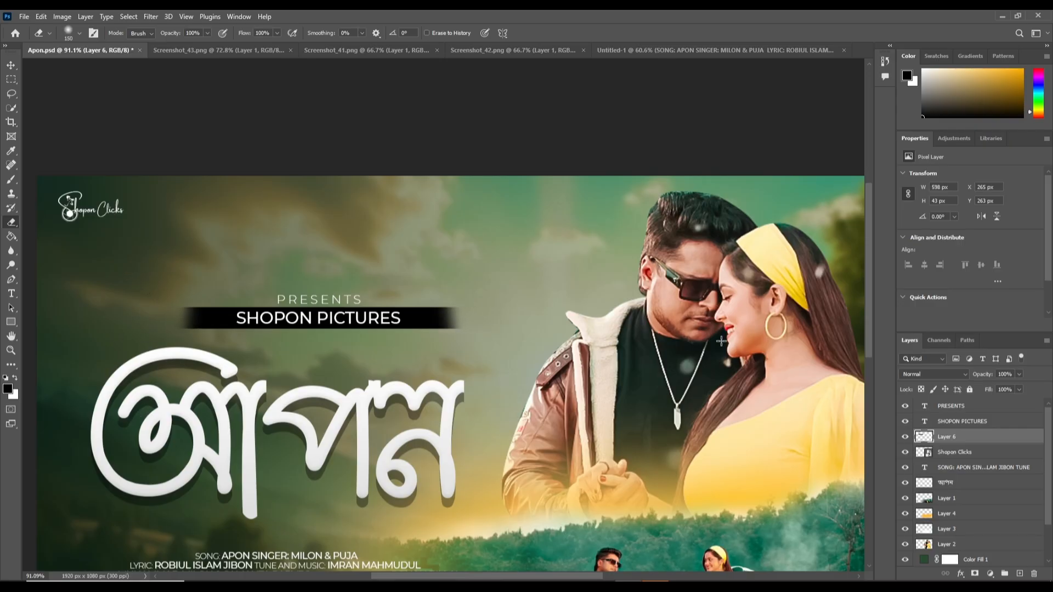
Step: Enlarge the Eraser to 900 px and softly fade both ends of the bar further toward the text
drag(539, 328, 510, 318)
key(bracketright)
click(531, 316)
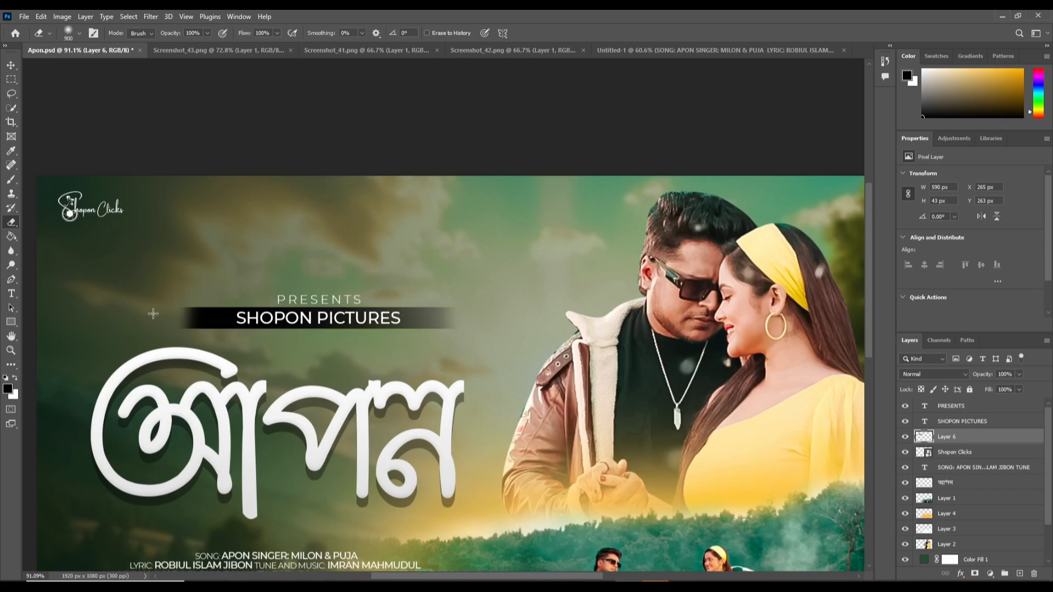
drag(152, 313, 161, 317)
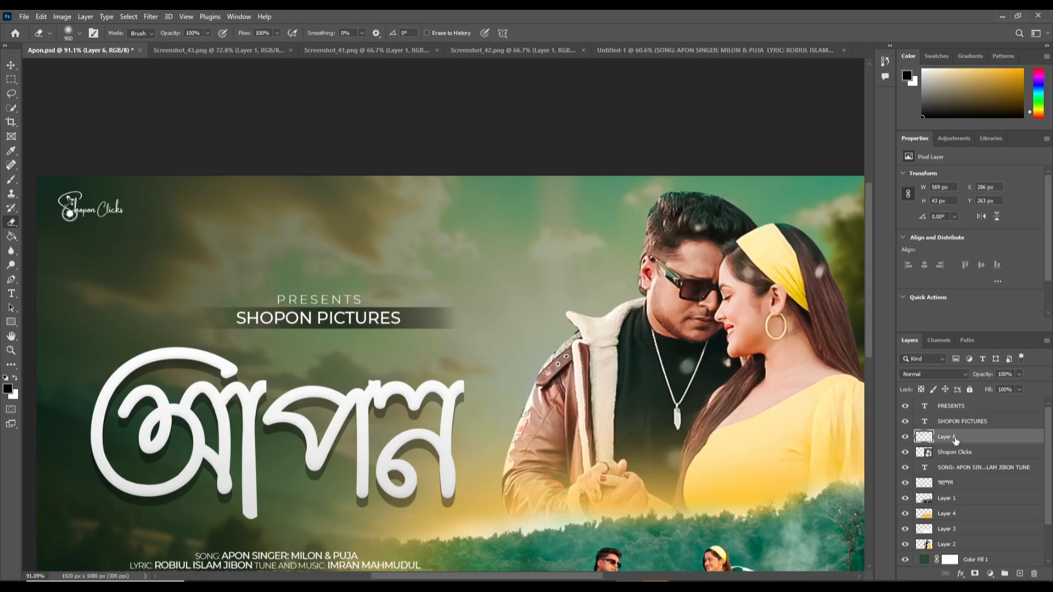
Step: Stretch the faded bar outward on both sides to about 732 px wide, starting at X 208 px
key(ctrl+t)
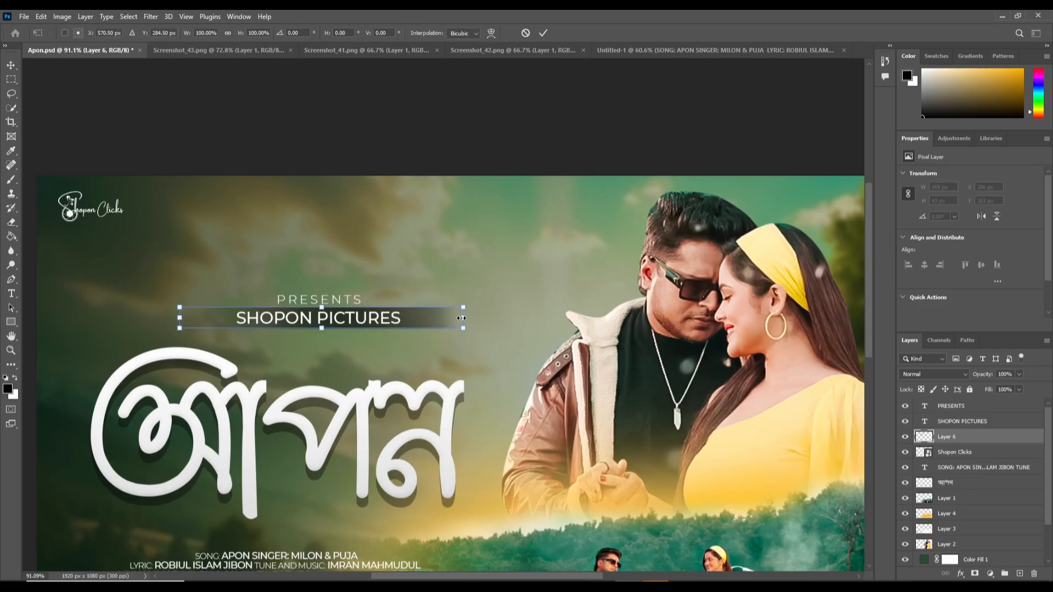
drag(463, 318, 505, 318)
drag(174, 316, 135, 316)
key(Return)
key(e)
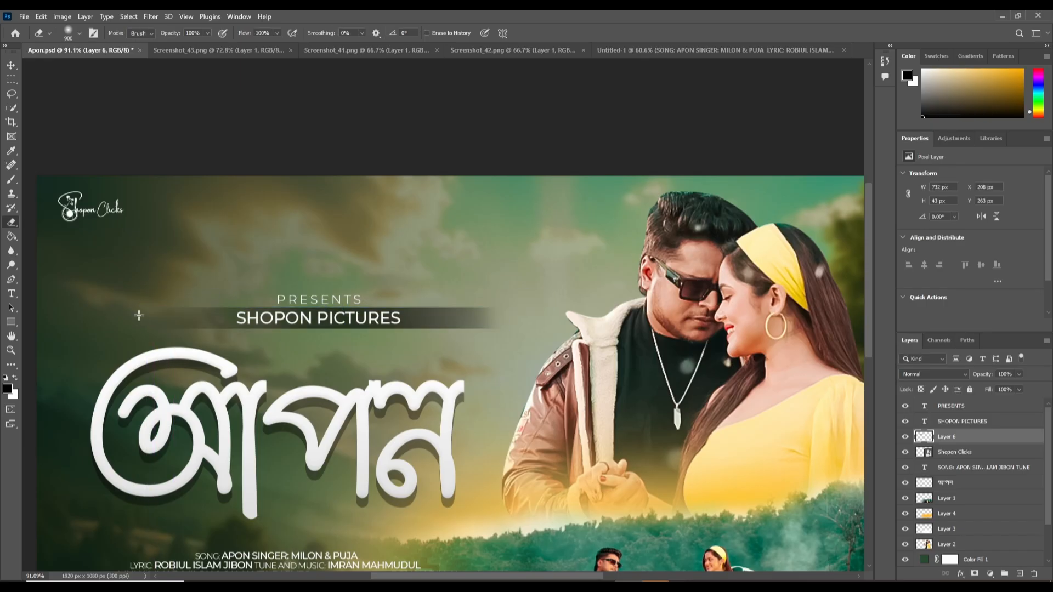
Step: Apply a Color Overlay layer style in red #ff0000 to the bar layer, Layer 6
scroll(139, 315, down, 5)
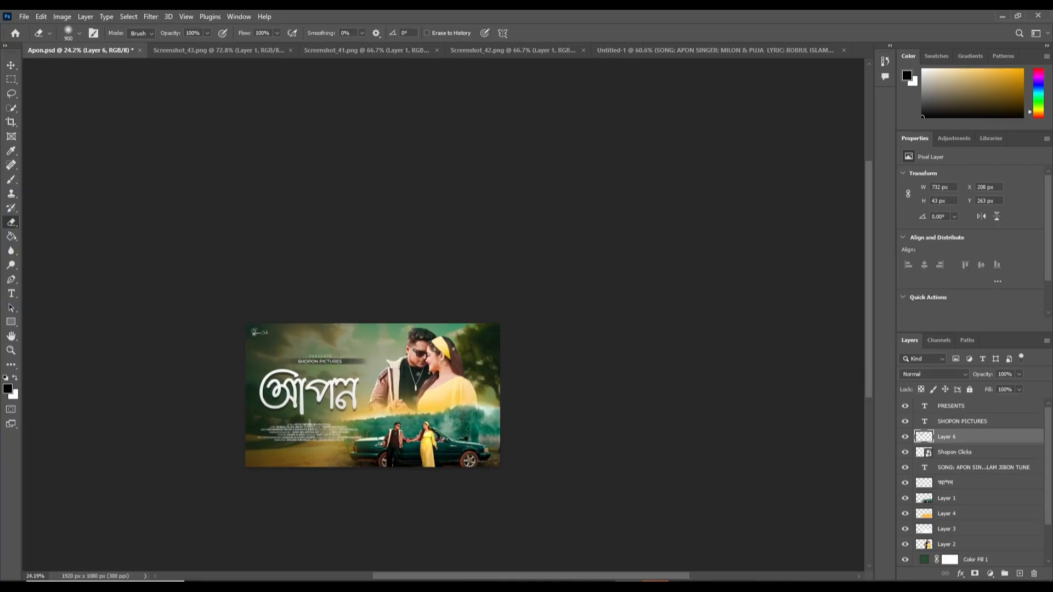
scroll(310, 424, up, 2)
right_click(956, 445)
click(828, 114)
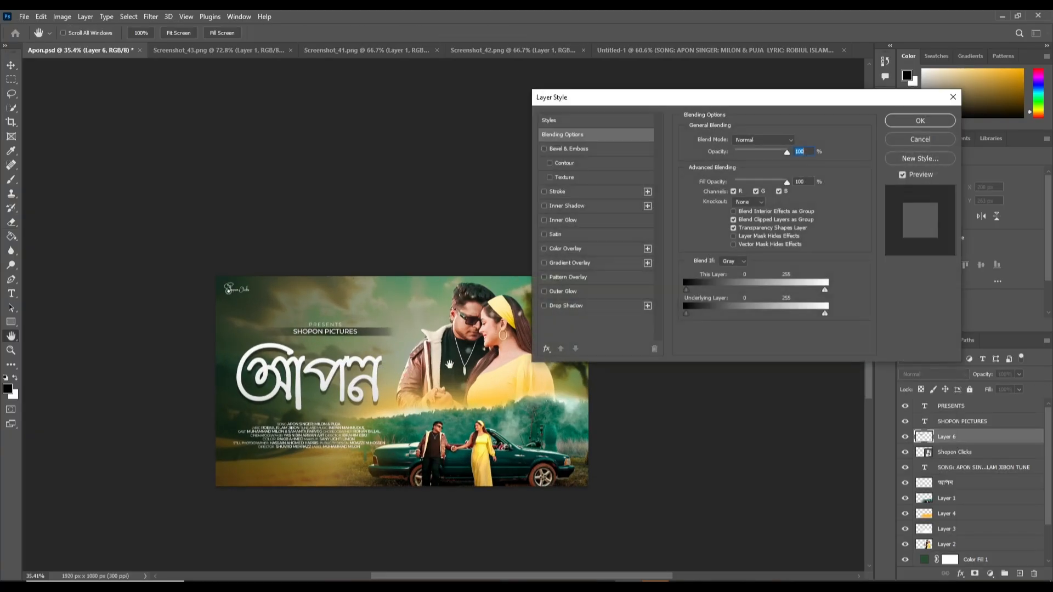
click(545, 249)
click(567, 248)
click(796, 141)
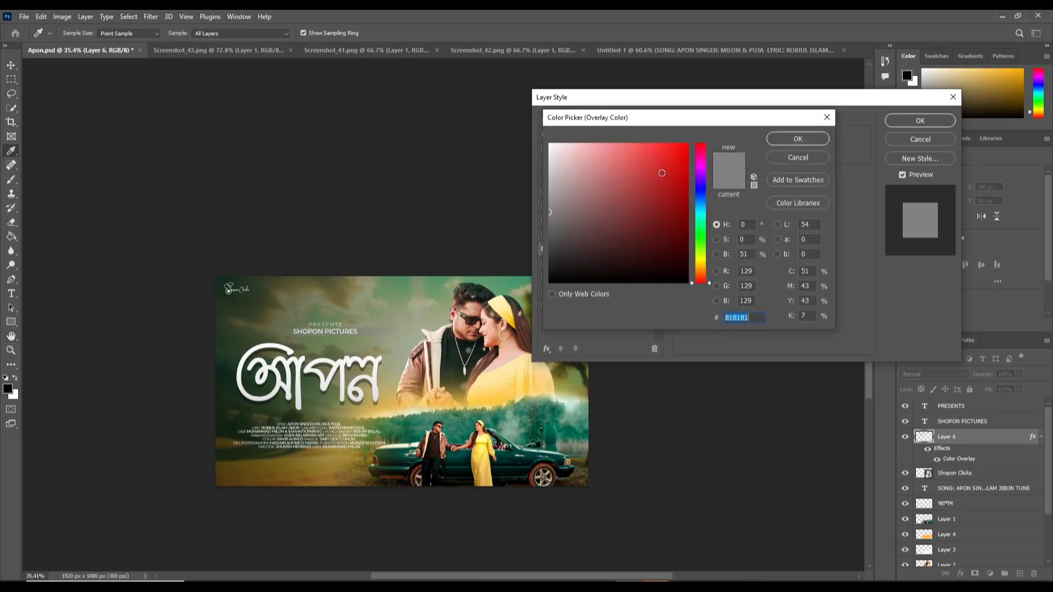
drag(661, 177, 695, 135)
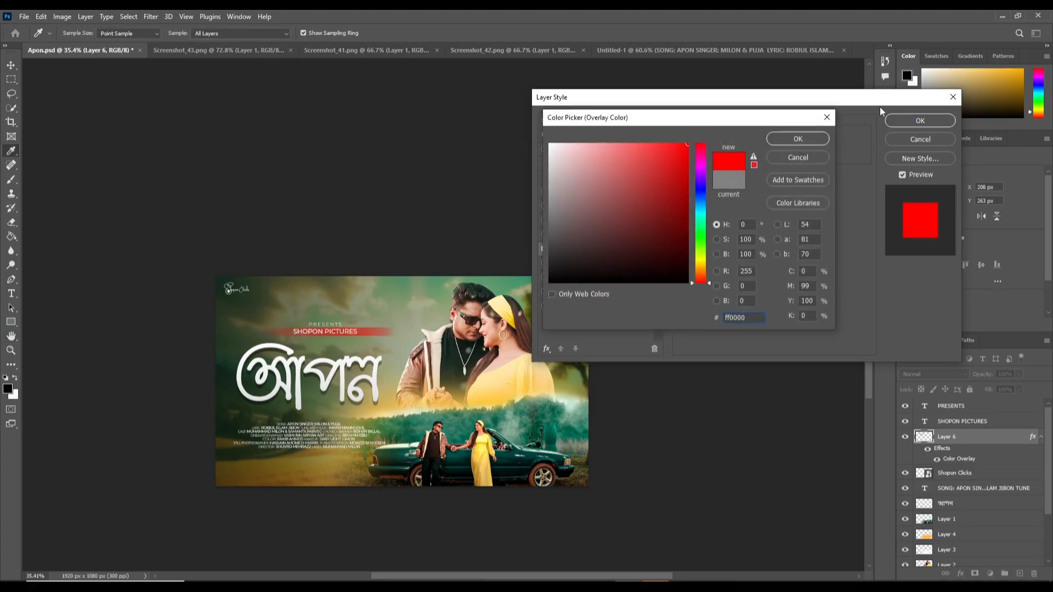
click(797, 139)
click(920, 120)
Step: Save the document and check the whole banner at a reduced size
key(e)
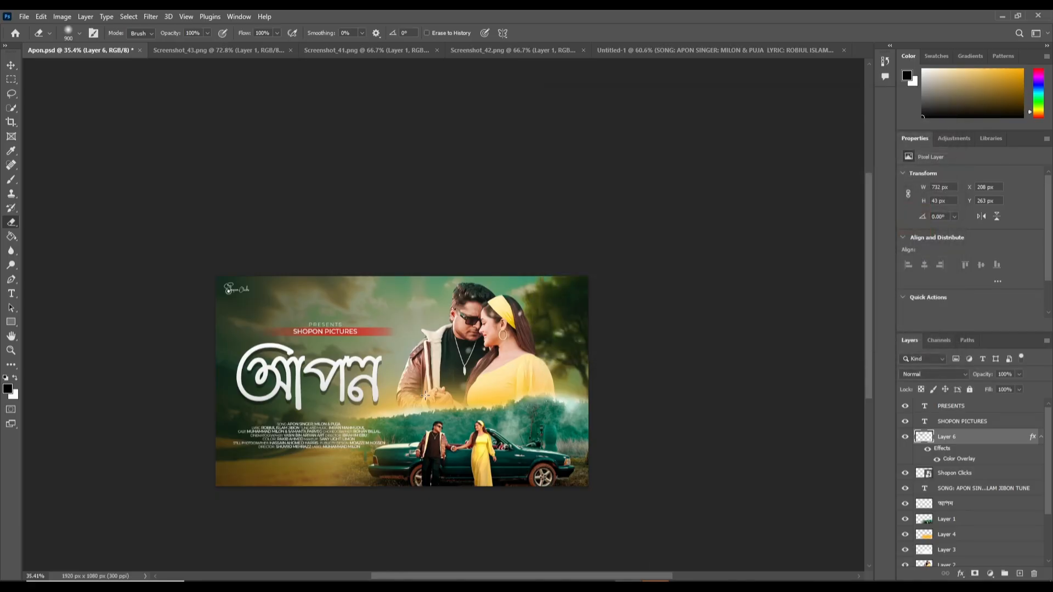
scroll(426, 303, down, 3)
scroll(426, 302, down, 2)
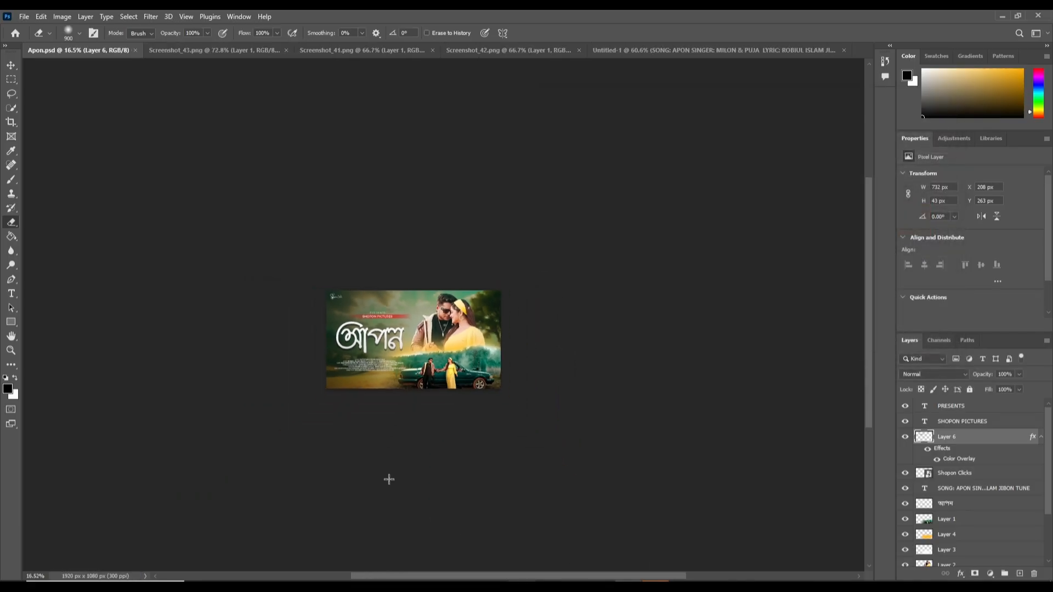
scroll(332, 335, down, 3)
scroll(392, 333, down, 1)
scroll(401, 329, up, 6)
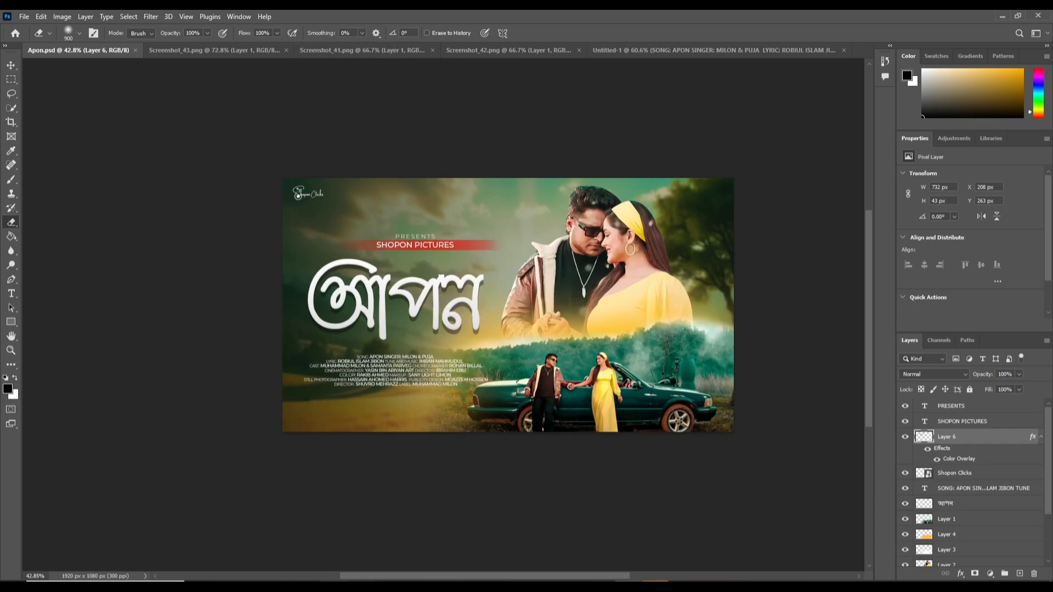
Step: Place the "Social icon" image file from the file explorer into the banner
click(287, 564)
click(611, 139)
drag(615, 137, 392, 451)
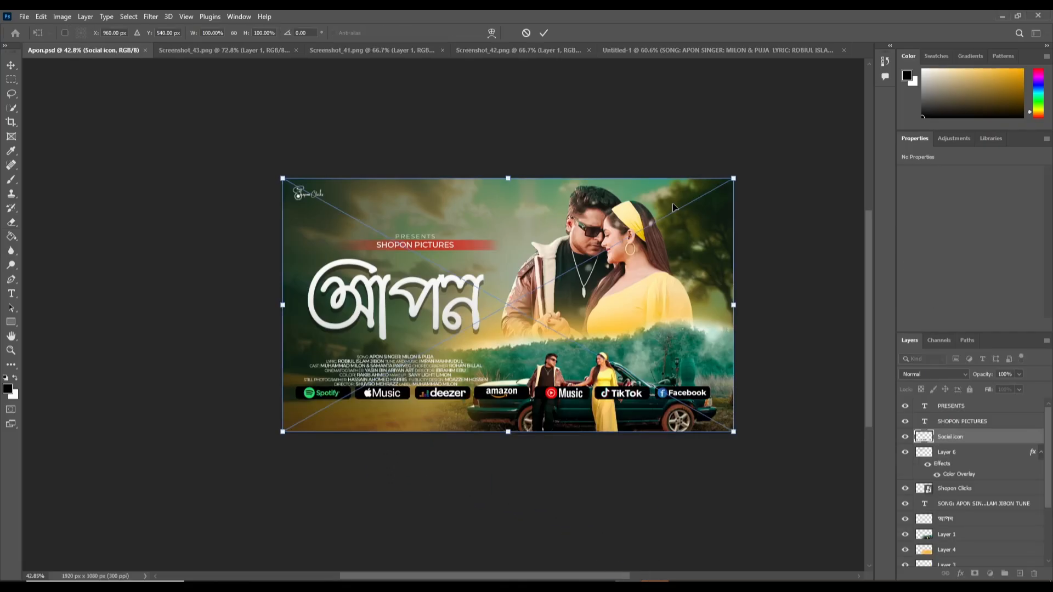
Step: Scale the placed social icon strip to about 32% and position it just beneath the credits
drag(734, 179, 423, 378)
key(ctrl+z)
drag(508, 176, 508, 273)
drag(485, 309, 363, 404)
drag(454, 372, 482, 372)
drag(428, 372, 418, 370)
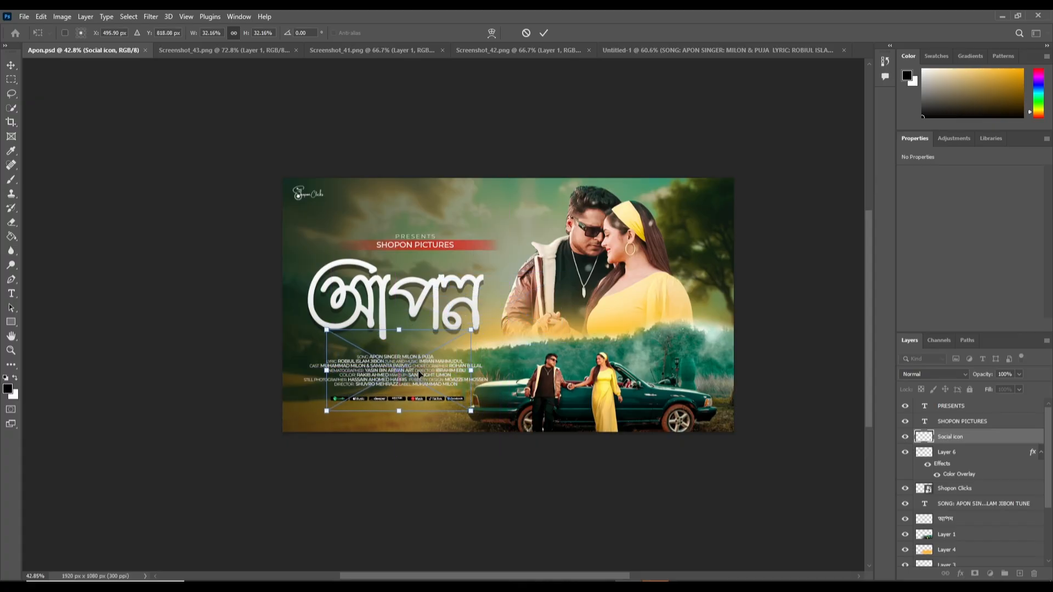
key(Return)
key(e)
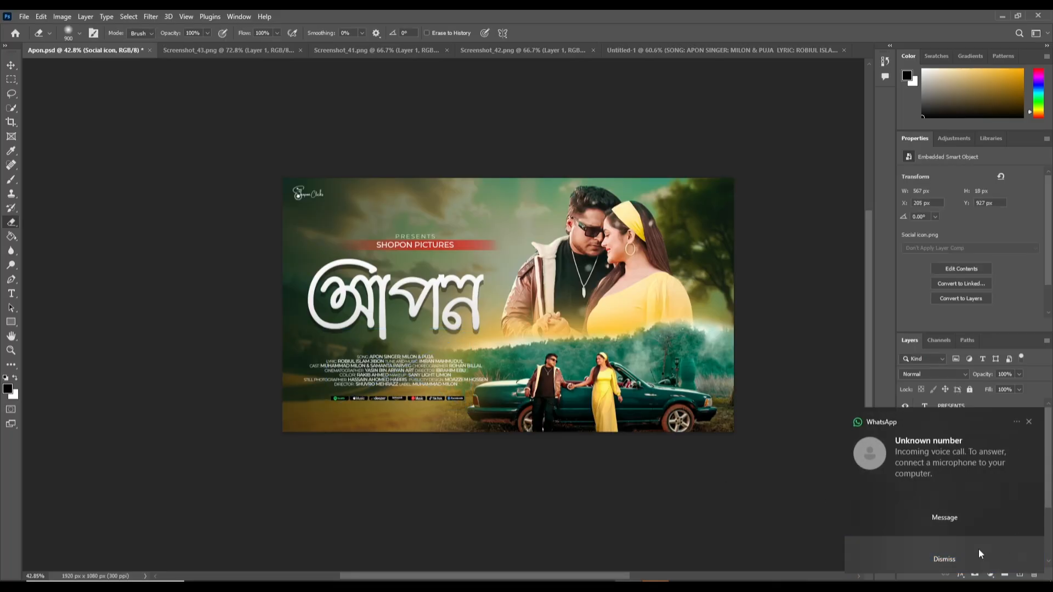
Step: Nudge the social icon strip up and left to X 202 px, Y 900 px, and save the document
key(v)
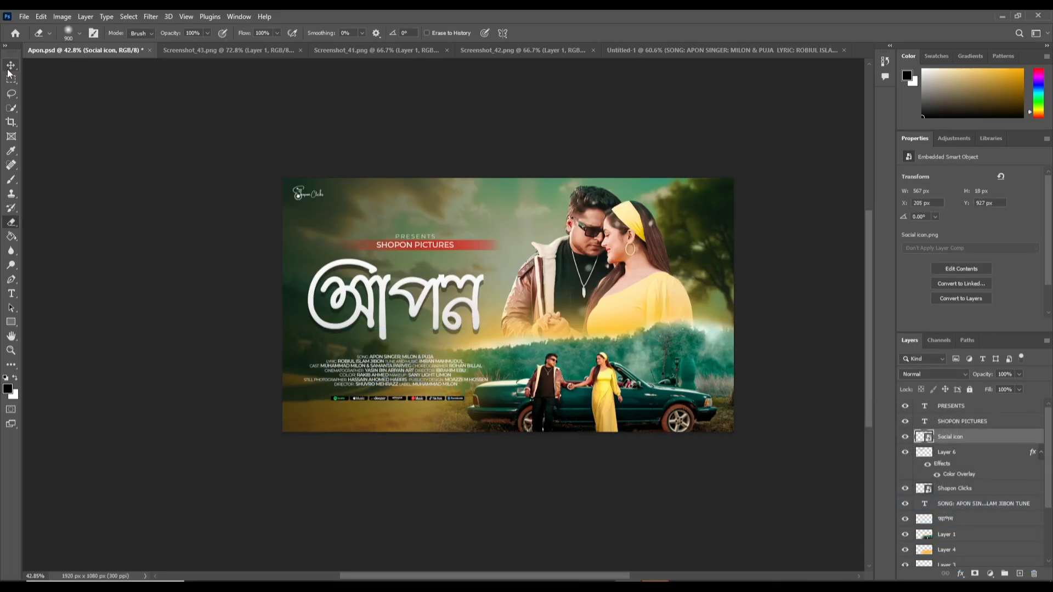
key(Up)
key(Up)
key(Up)
key(Up)
key(Up)
key(Up)
key(Up)
key(Up)
key(Up)
key(Up)
key(Up)
key(Up)
key(Up)
key(Up)
key(Up)
key(Up)
key(Up)
key(Up)
key(Up)
key(Up)
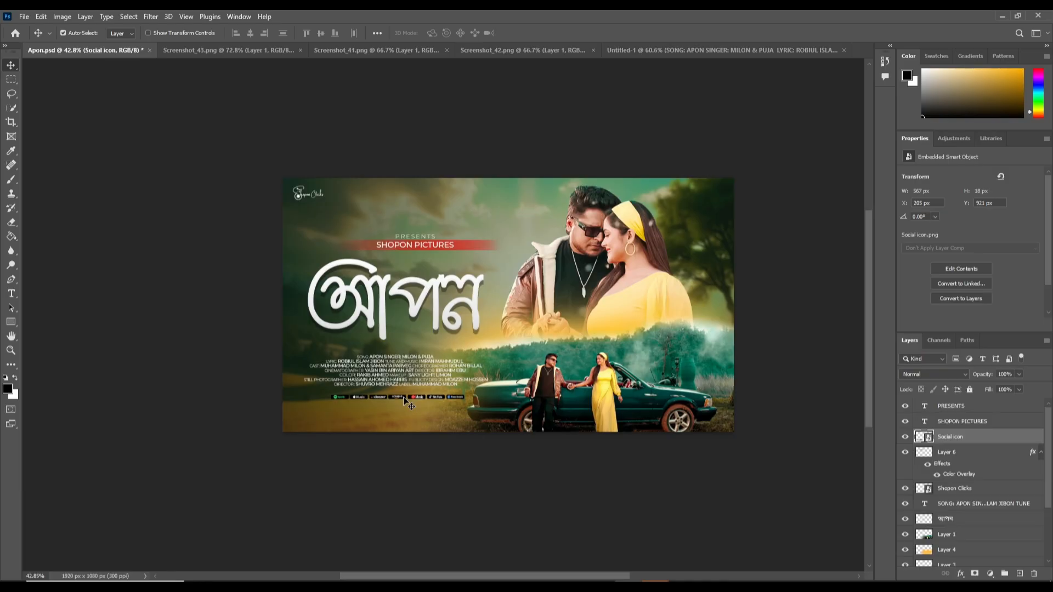
key(Up)
key(Up)
key(Up)
key(Left)
key(Left)
key(Left)
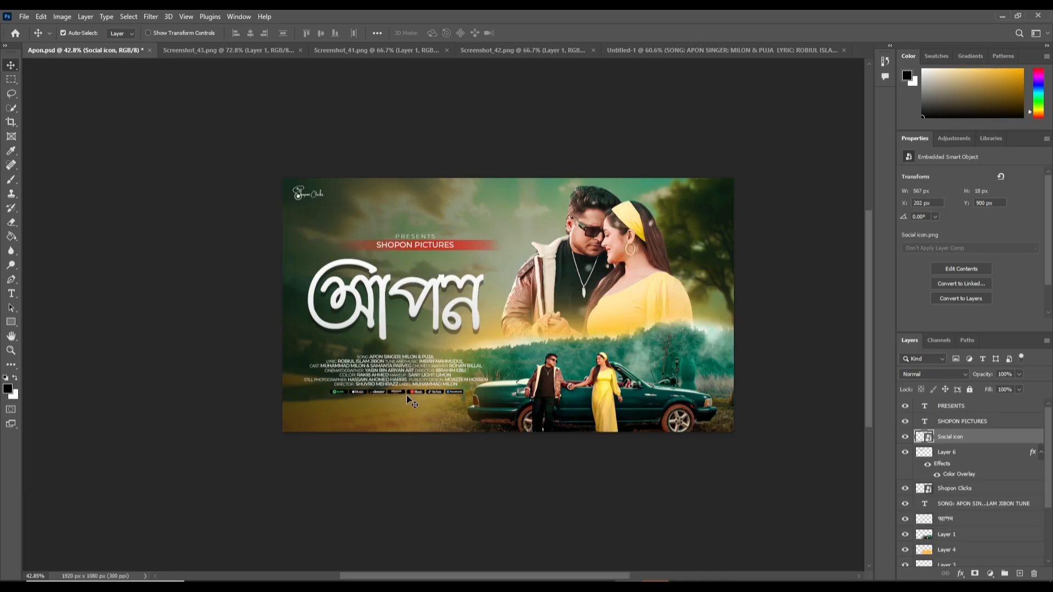
scroll(414, 264, down, 8)
scroll(436, 263, up, 12)
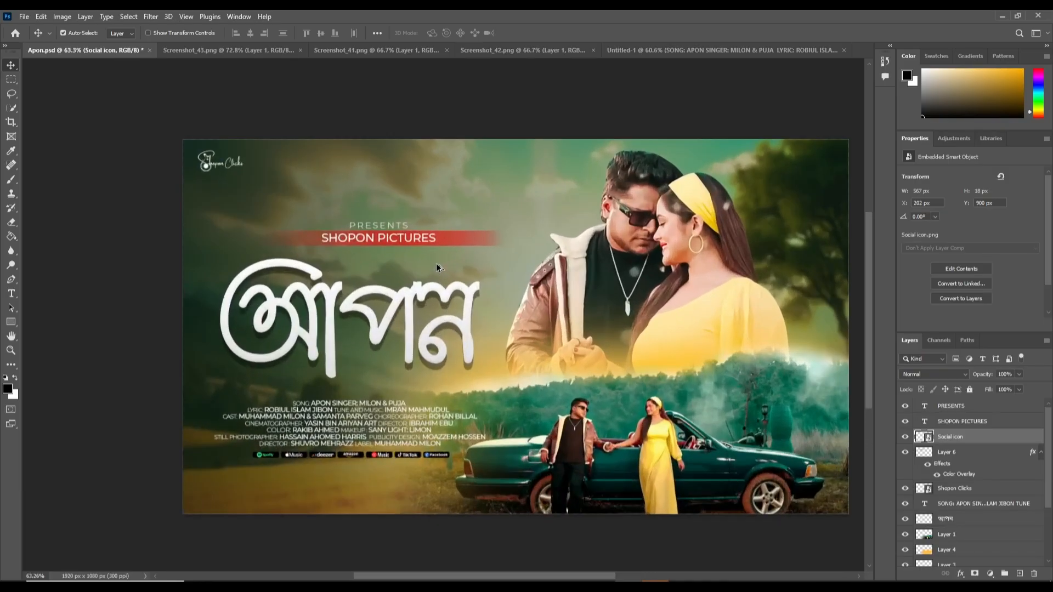
key(ctrl+s)
scroll(357, 364, up, 2)
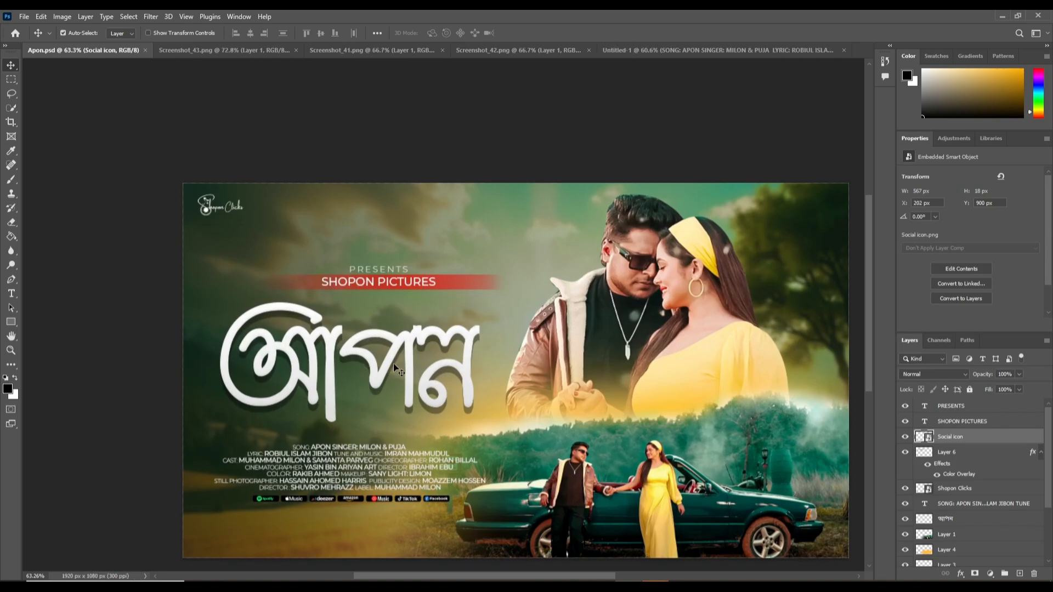
Step: Add a text line with the two singers' first names joined by "&", in capitals, between the title and the credits
key(super)
click(947, 441)
click(11, 294)
scroll(369, 381, up, 3)
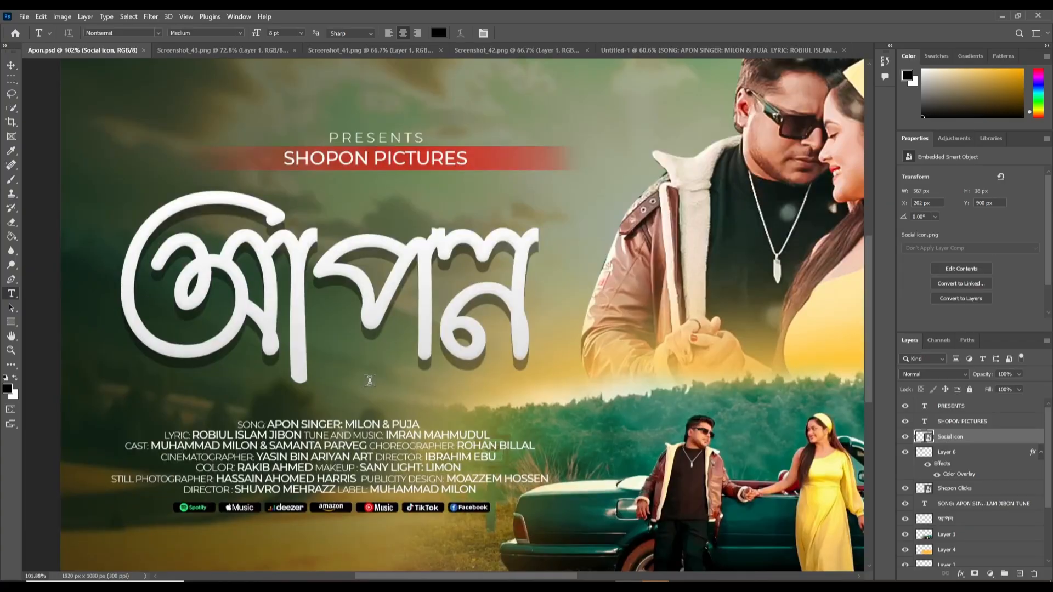
click(370, 380)
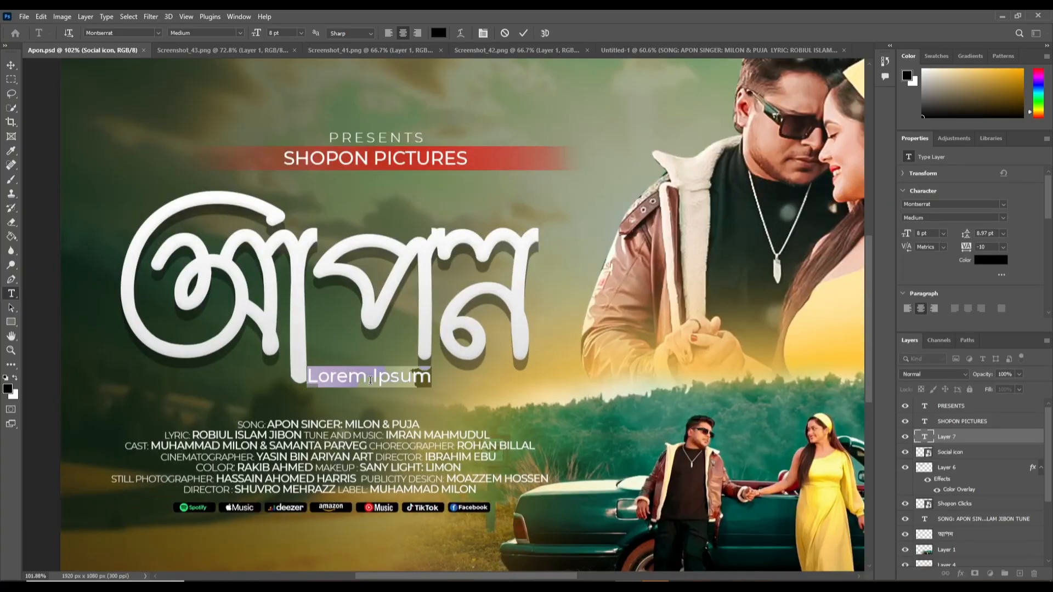
click(370, 380)
text(ON)
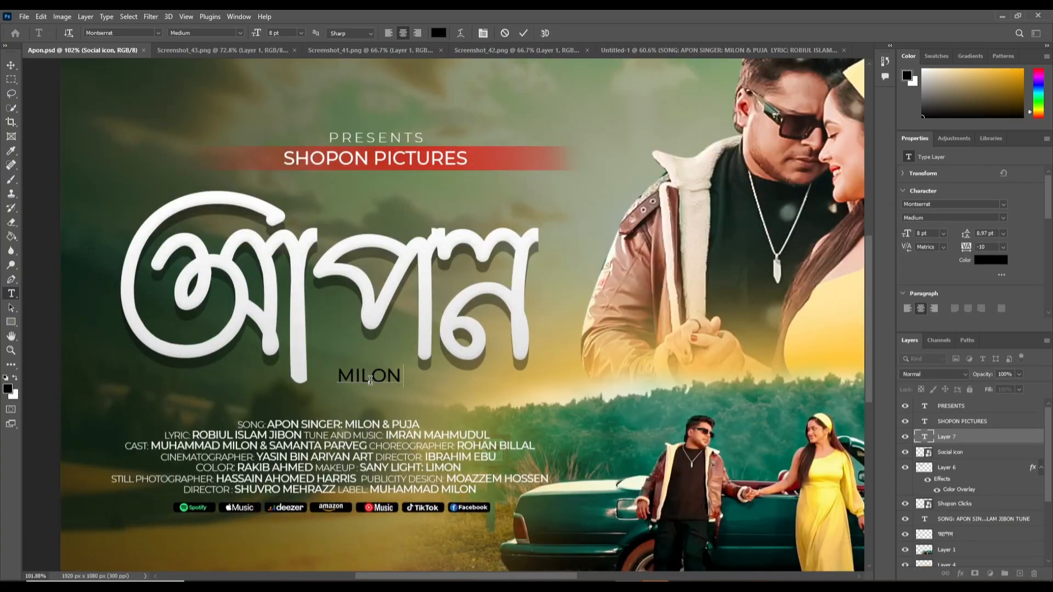
text( &)
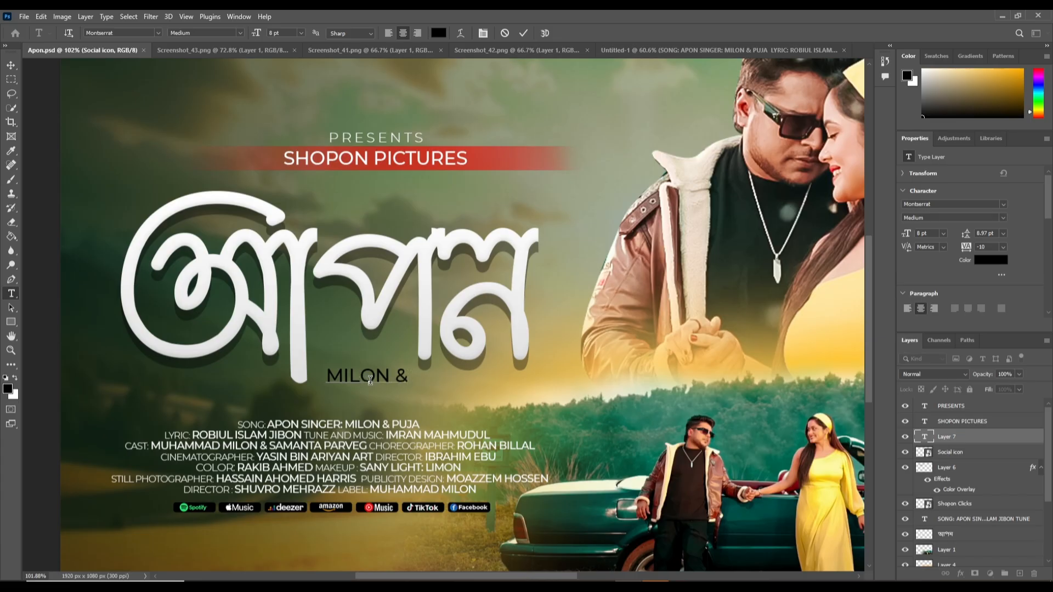
text( PU)
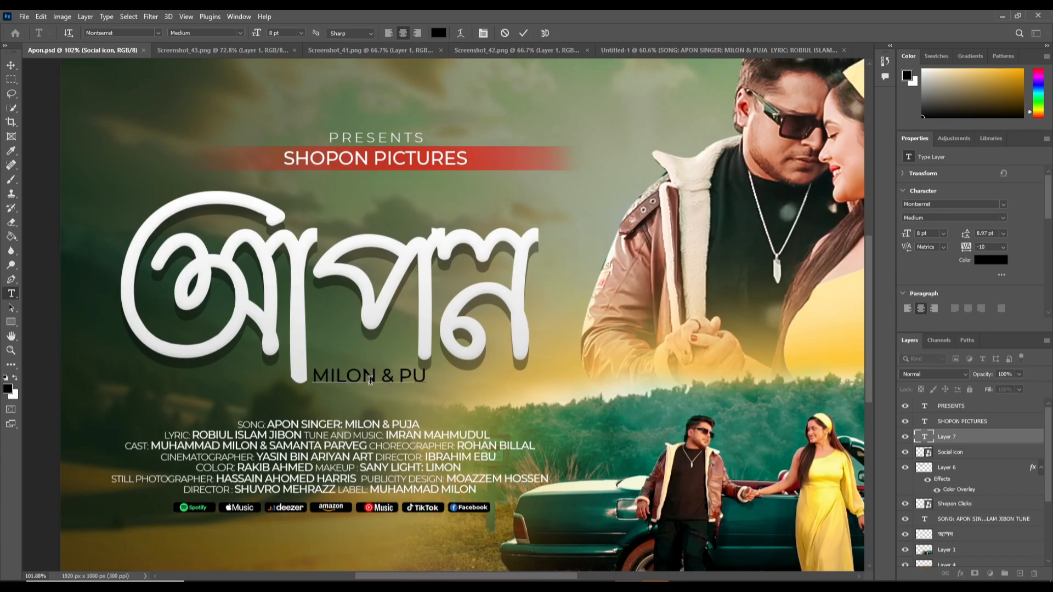
text(JA)
Step: Set the singers' names line to Montserrat Bold and colour it yellow #fff42e
key(ctrl+a)
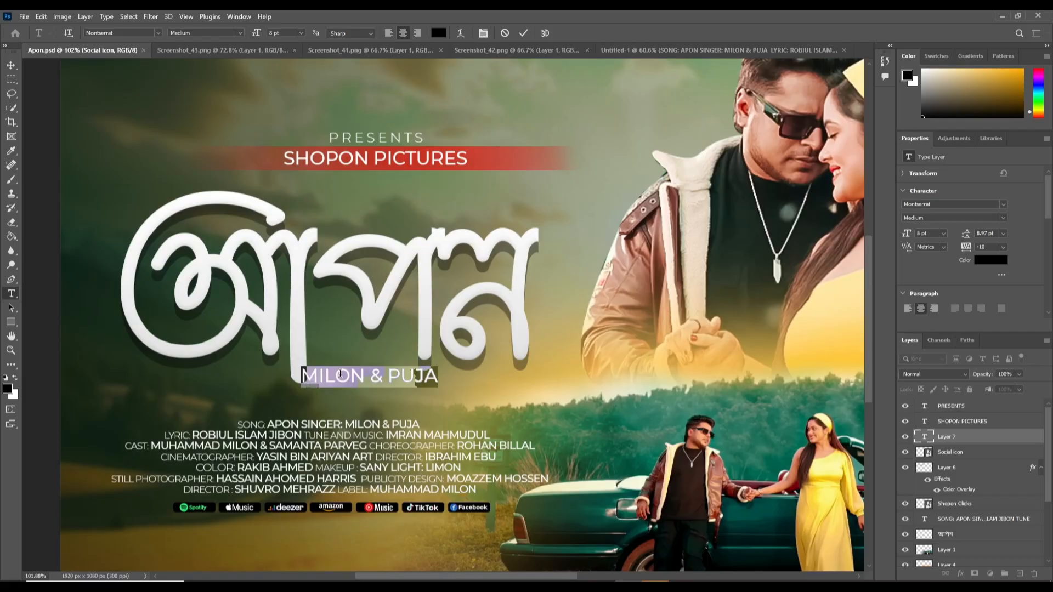
click(242, 33)
click(244, 156)
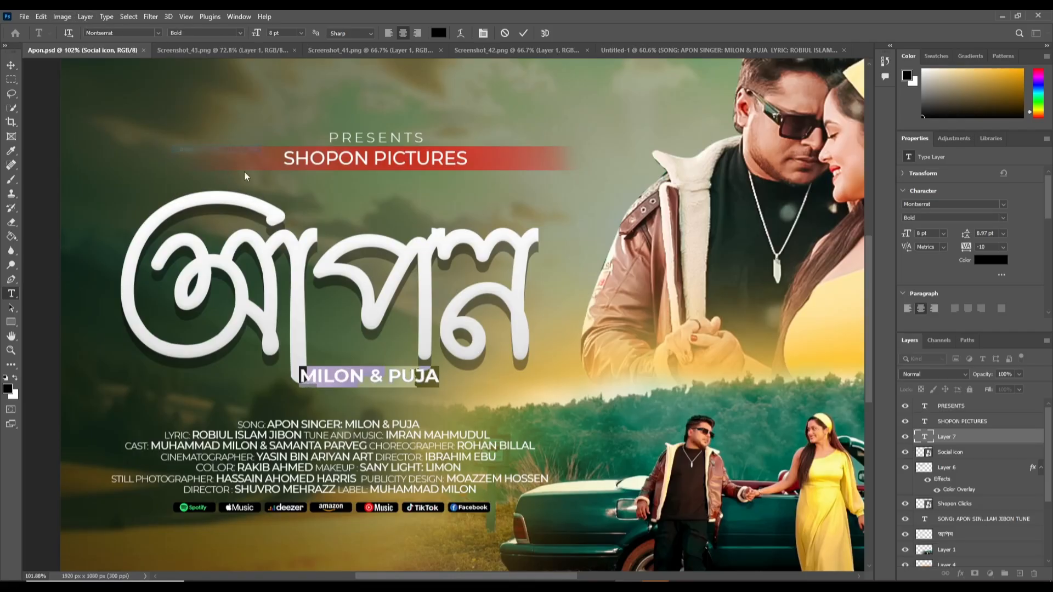
click(439, 33)
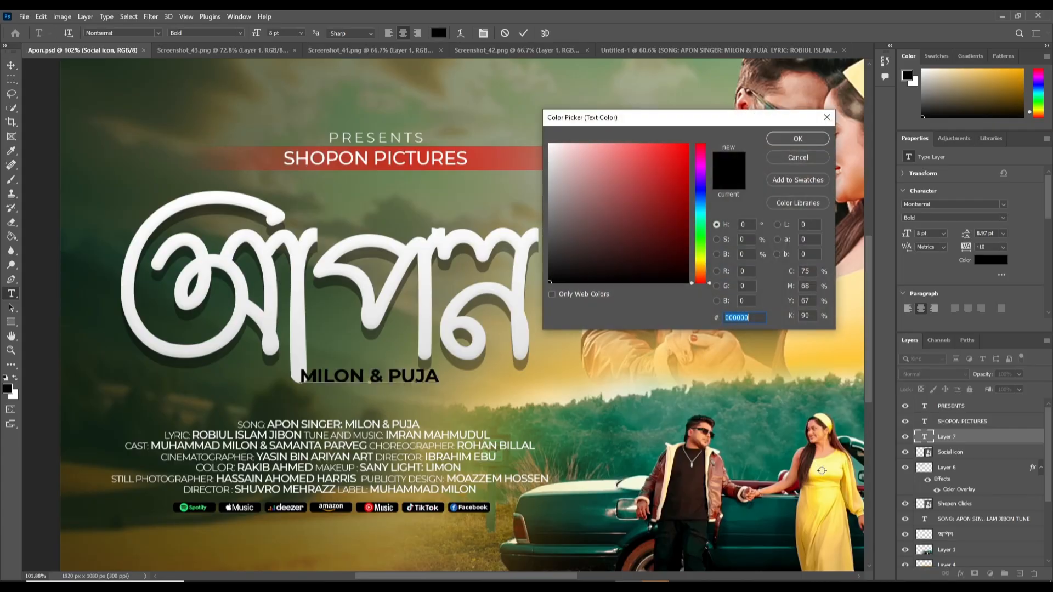
click(821, 470)
click(663, 144)
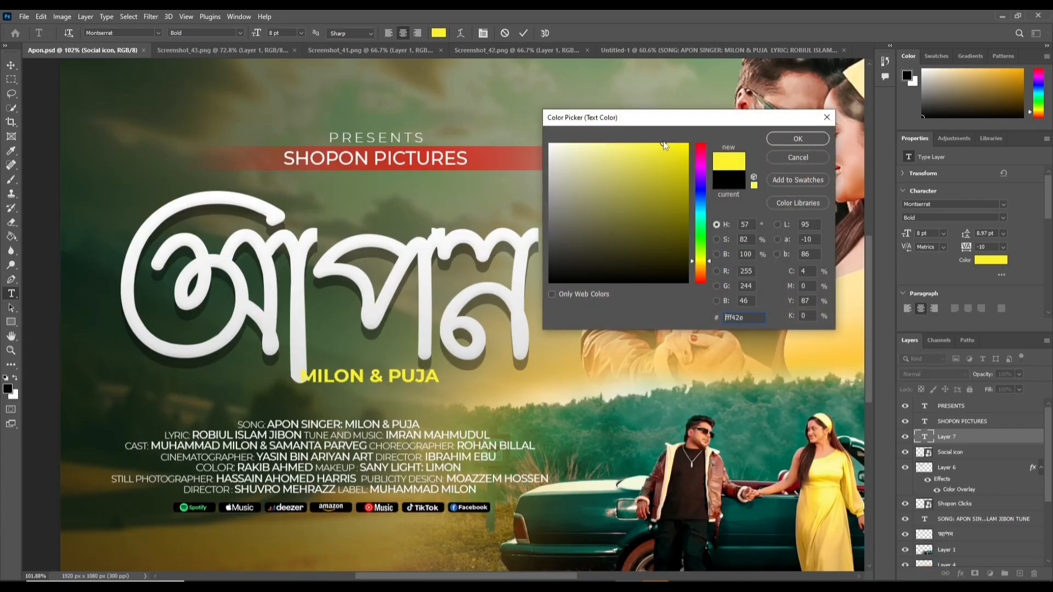
click(790, 140)
click(11, 65)
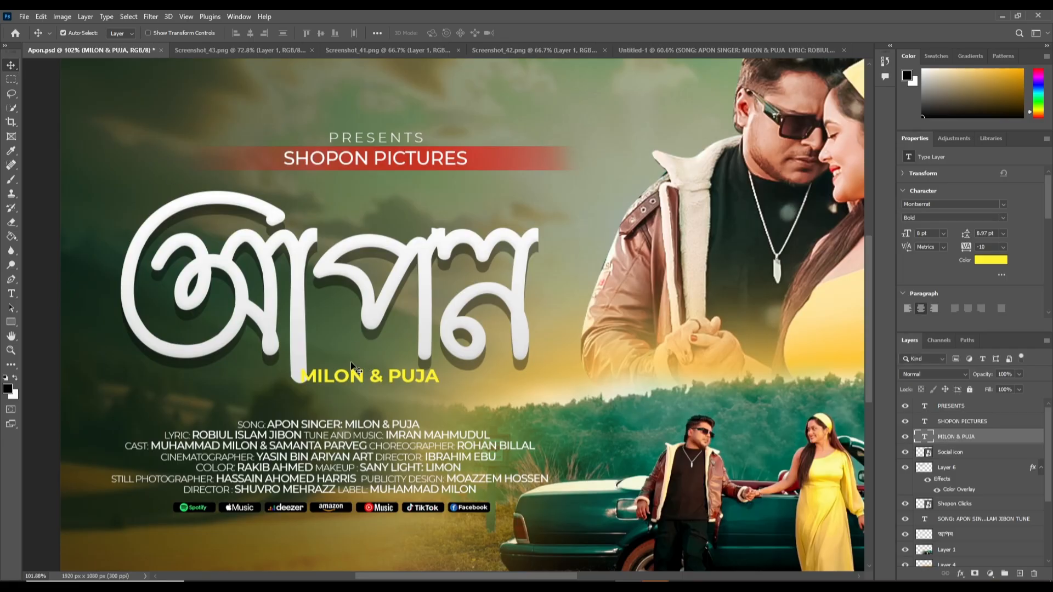
Step: Enlarge the singers' names line to about 12.26 pt and position it directly under the right part of the title
drag(367, 378, 347, 397)
key(ctrl+t)
drag(420, 396, 534, 395)
drag(471, 387, 517, 388)
key(Return)
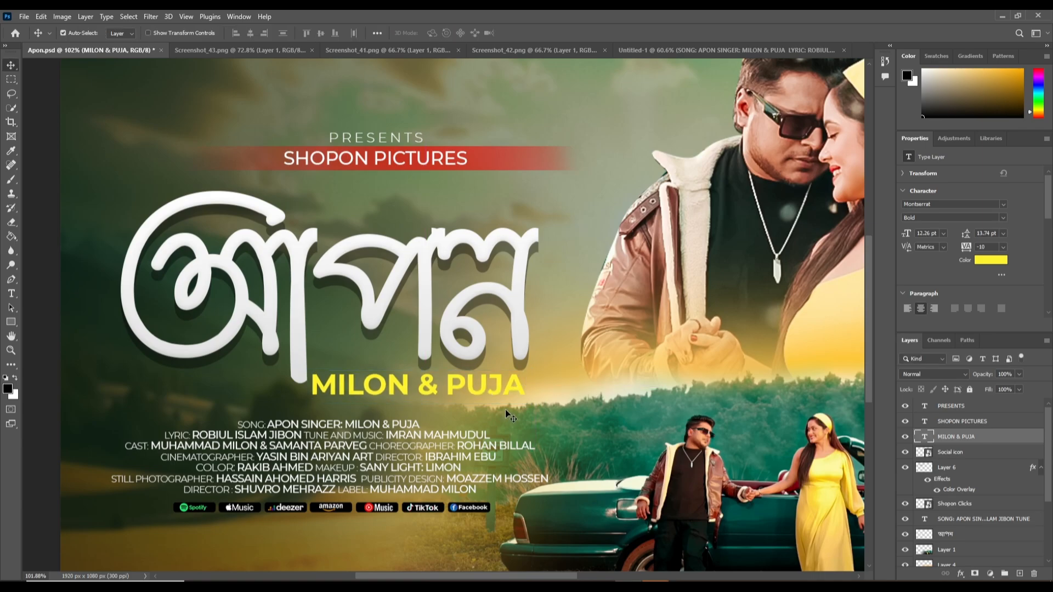
Step: Nudge the singers' names line slightly up and to the right beneath the title
key(Right)
key(Right)
key(Right)
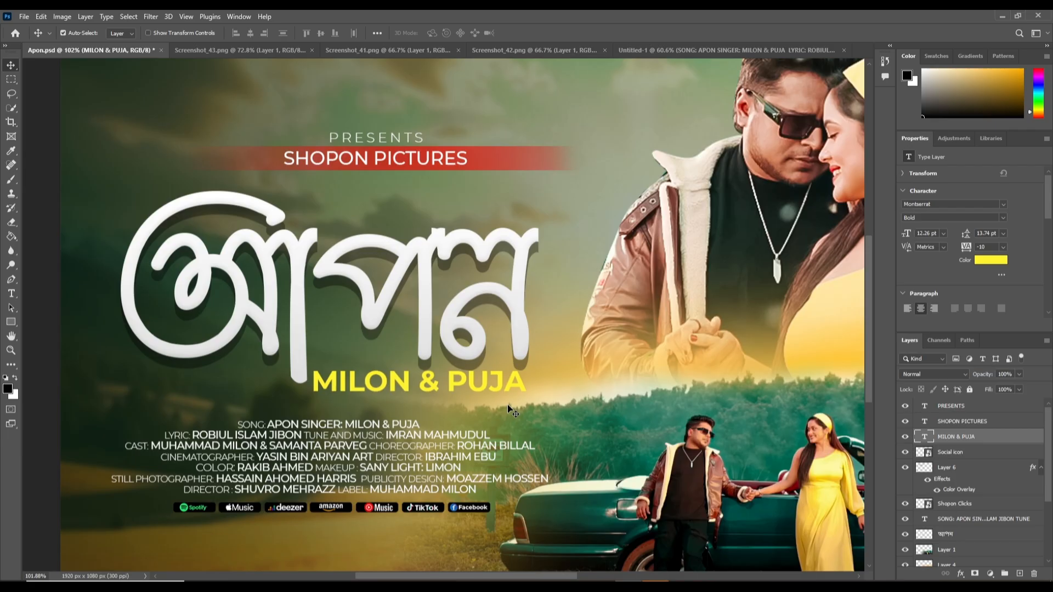
scroll(507, 405, down, 6)
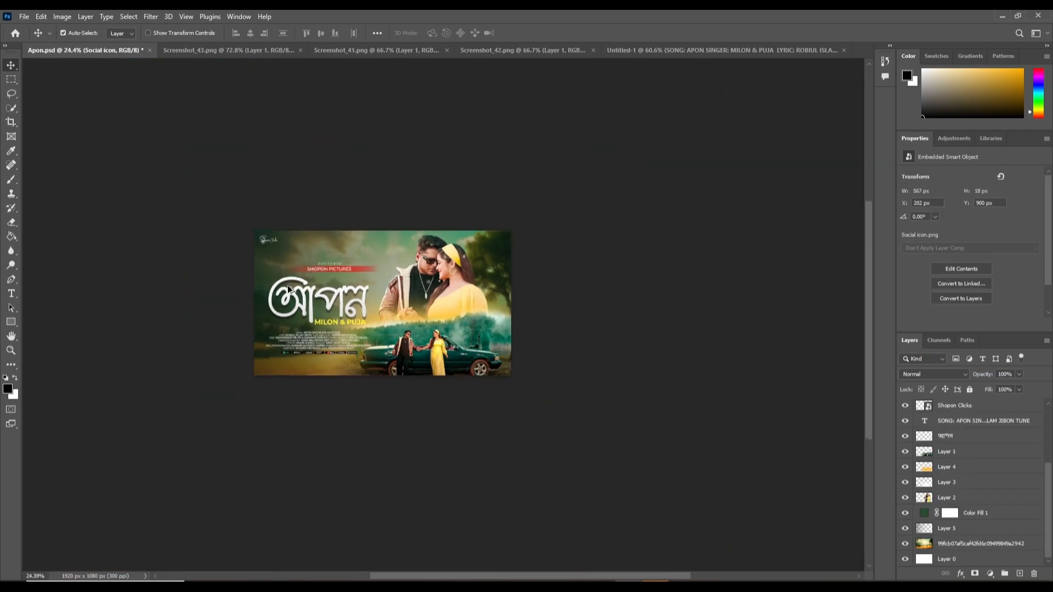
scroll(294, 289, up, 3)
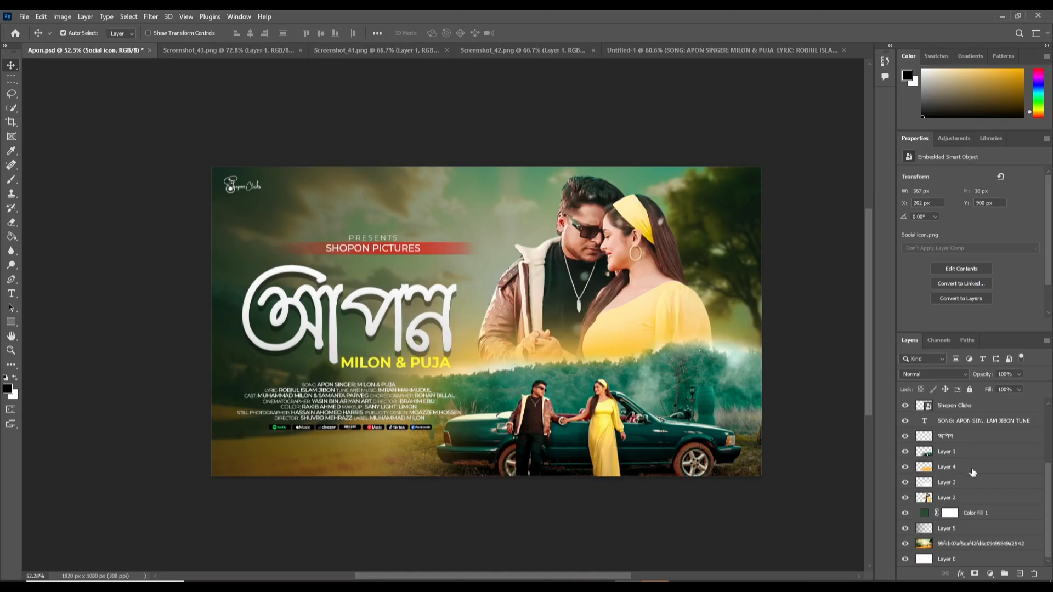
Step: Select the layers from the background photo up to PRESENTS and stamp the visible artwork into a new merged layer on top
scroll(980, 499, up, 3)
scroll(980, 500, down, 3)
click(957, 544)
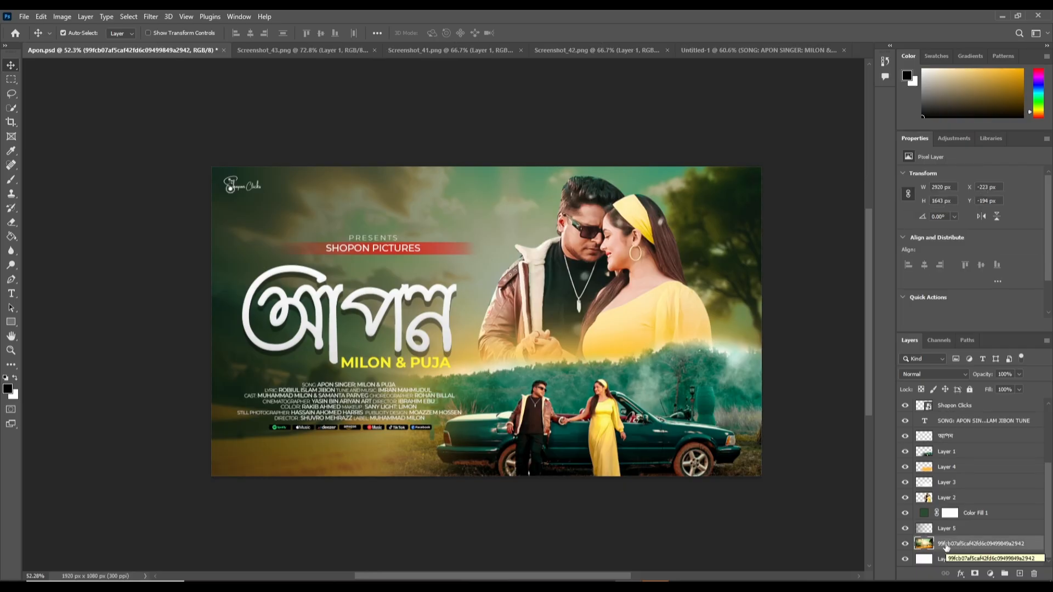
scroll(945, 547, up, 3)
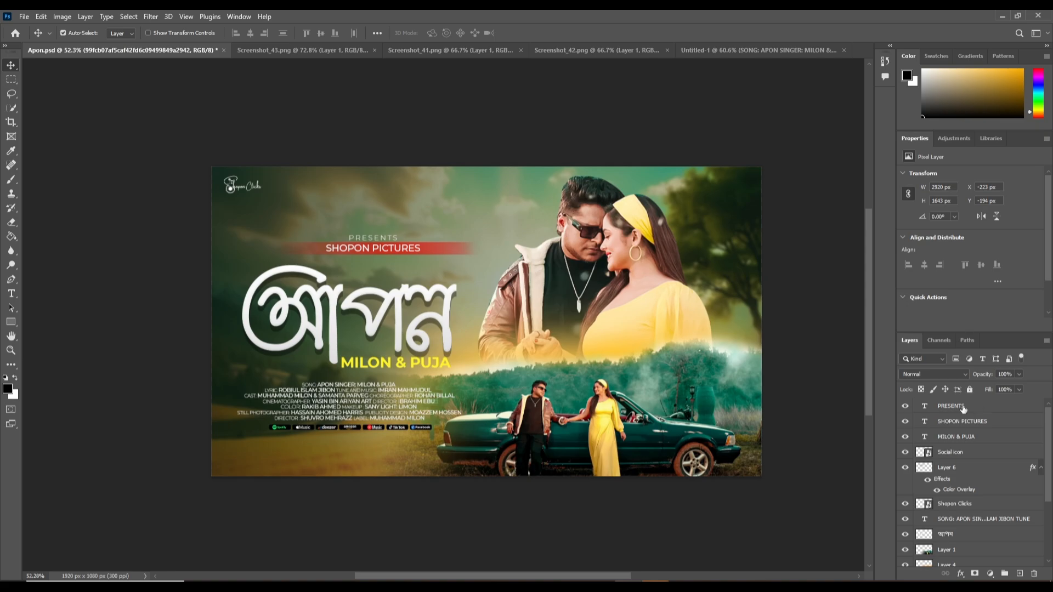
shift+click(963, 408)
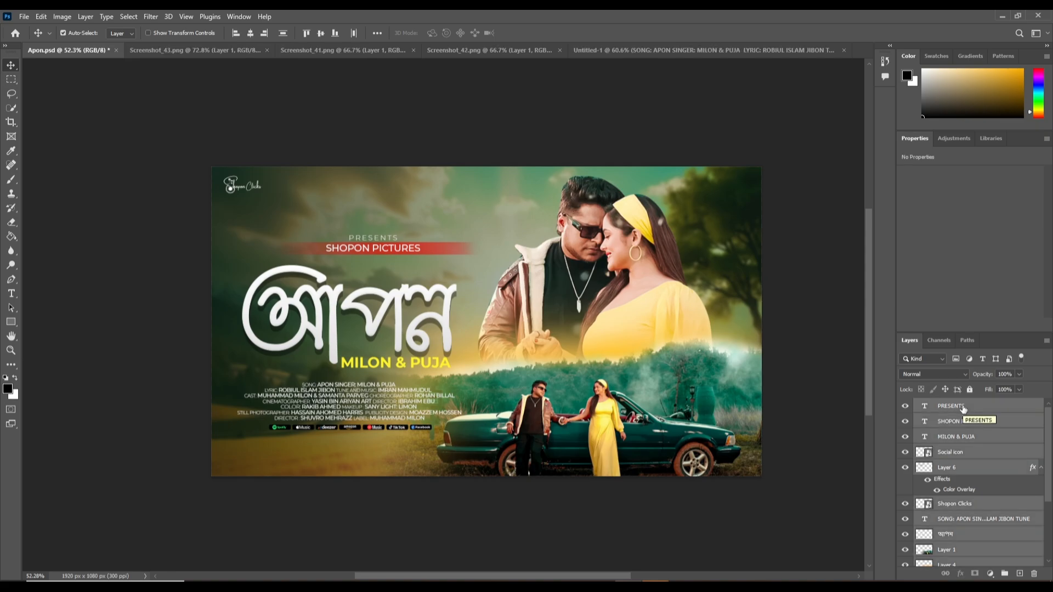
key(ctrl)
key(ctrl+shift+alt+e)
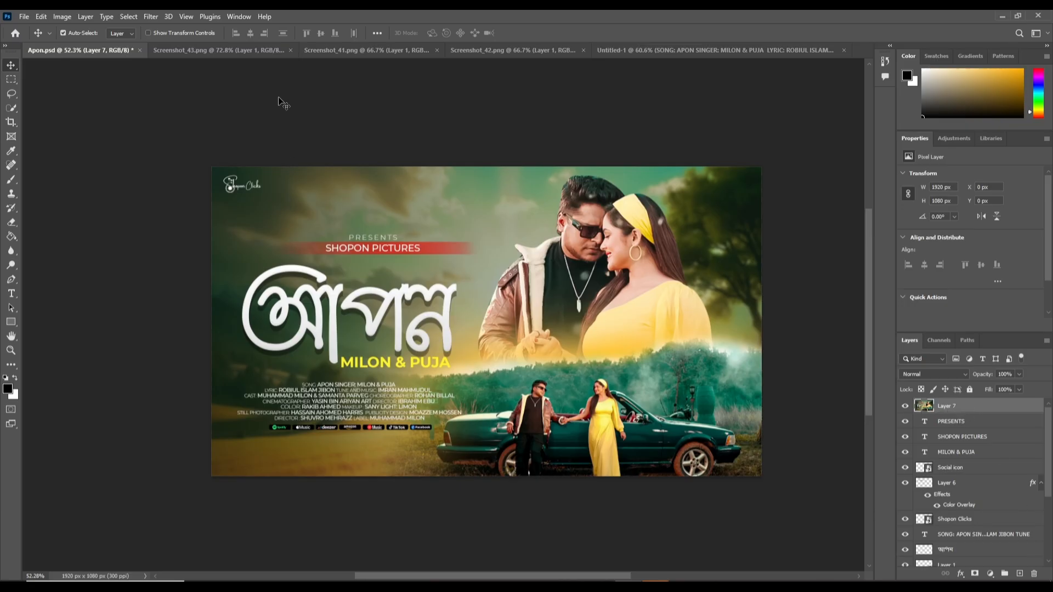
Step: In Camera Raw, set Temperature -7, Contrast +28, Highlights +27, Shadows -21, Whites +7, Blacks -34, Texture +2, Clarity +13, Dehaze -1 and raise Vibrance
click(150, 16)
click(170, 99)
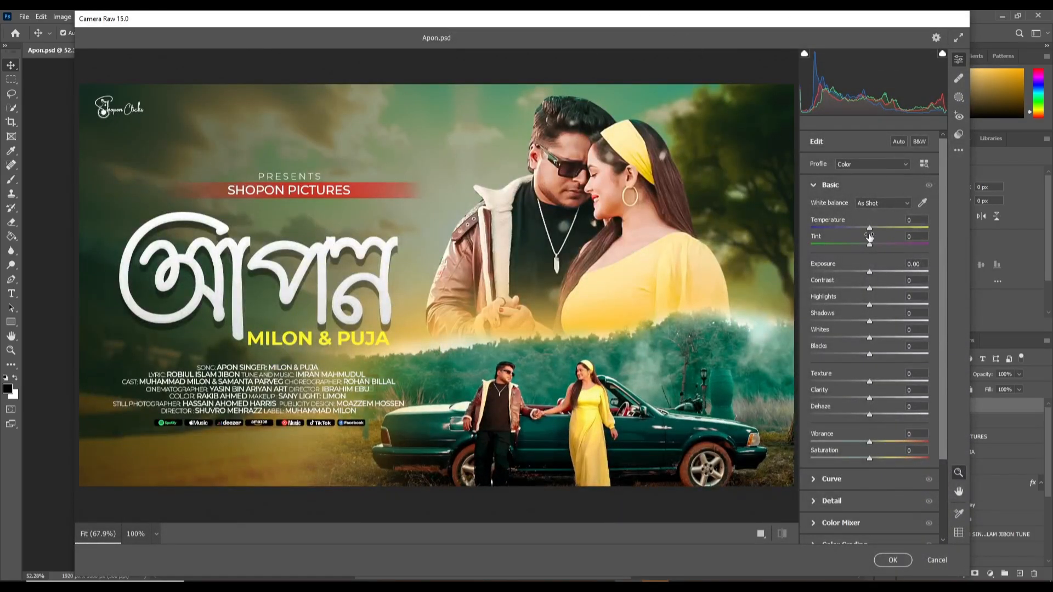
mouse_move(871, 228)
mouse_down()
mouse_move(879, 228)
mouse_move(857, 229)
mouse_up()
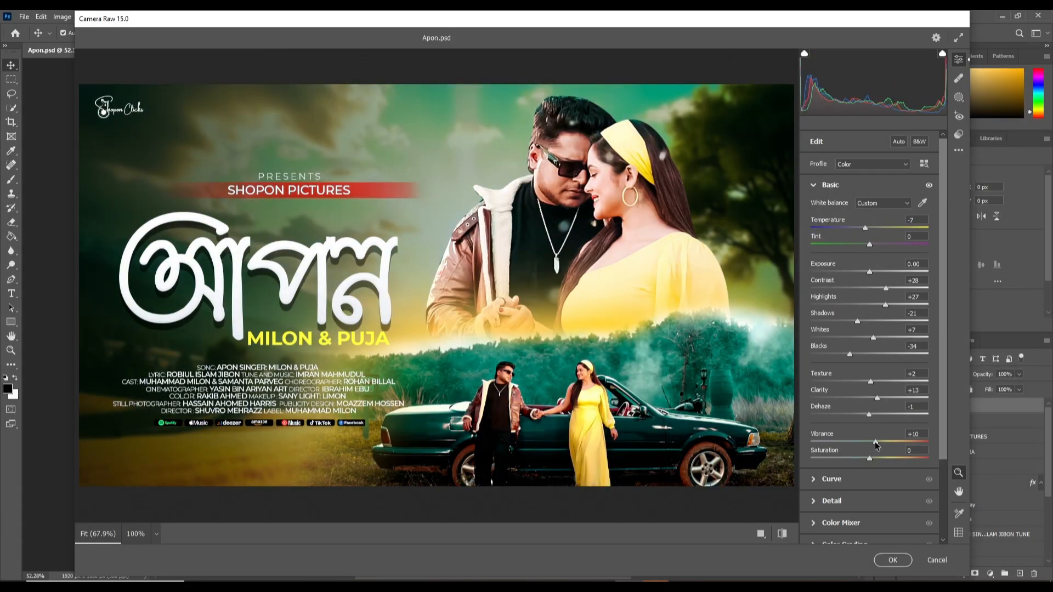
drag(874, 442, 881, 442)
Step: Adjust the HSL saturation of the warm hues with the Color Mixer and apply the Camera Raw grading to the merged layer
click(836, 522)
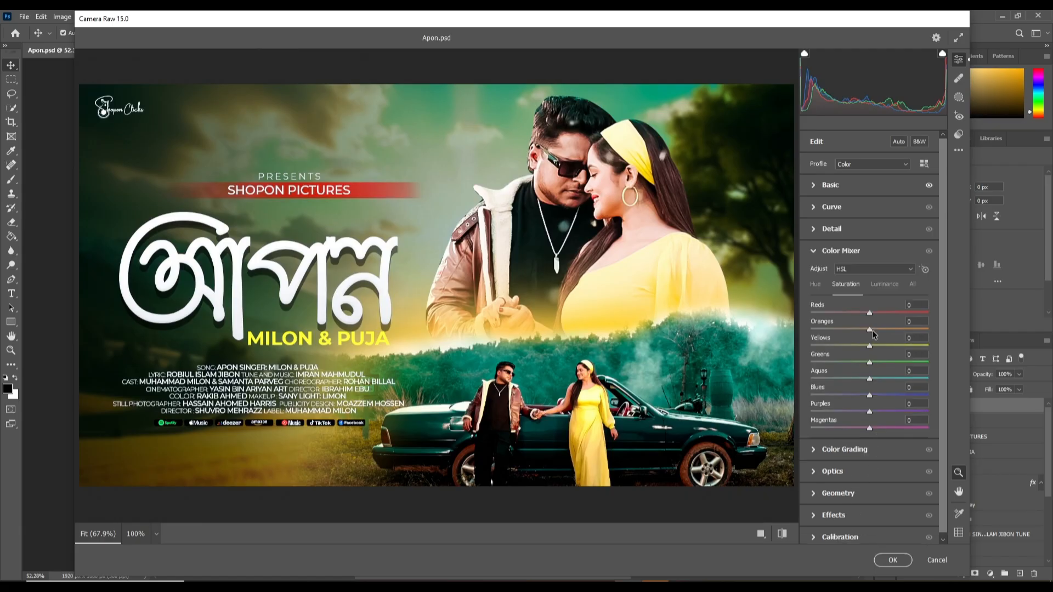
mouse_move(898, 327)
mouse_down()
mouse_move(882, 327)
mouse_move(879, 346)
mouse_move(889, 346)
mouse_up()
click(872, 449)
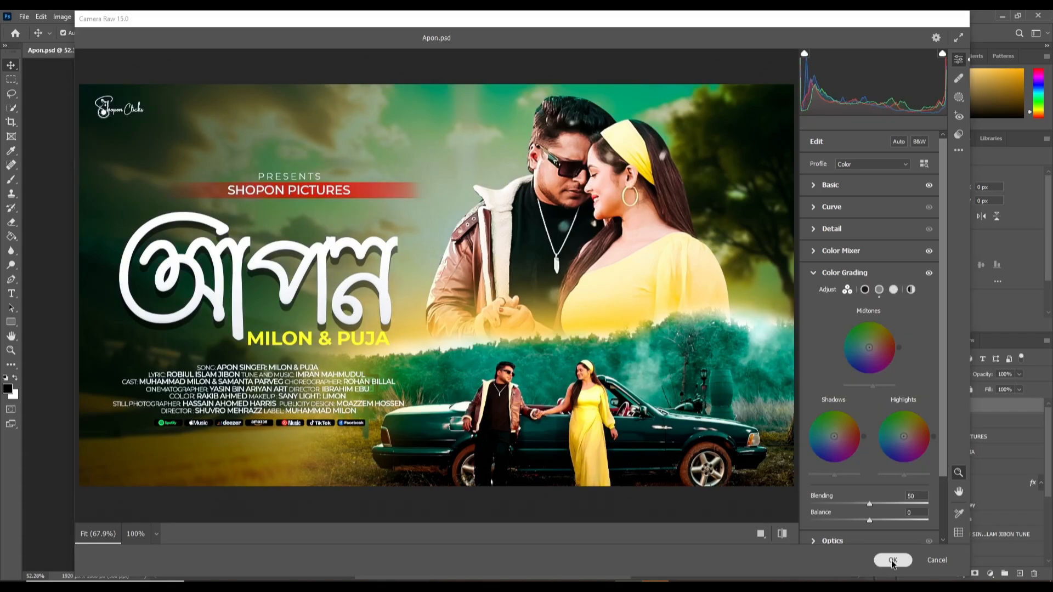
click(892, 560)
Step: Check the graded banner in close-up and as a whole, and save the document
scroll(558, 337, down, 3)
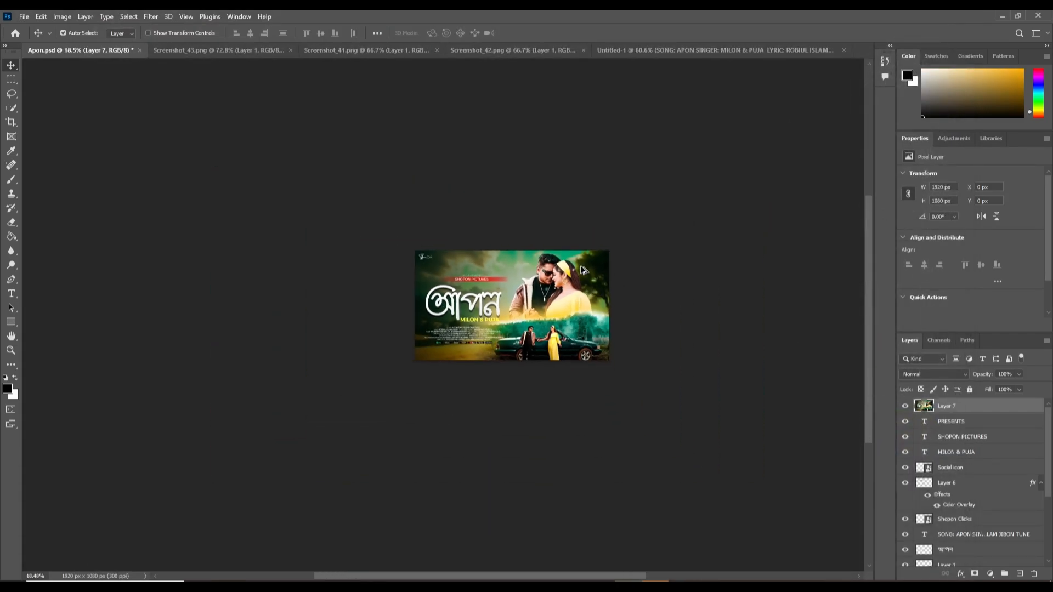
scroll(591, 267, up, 6)
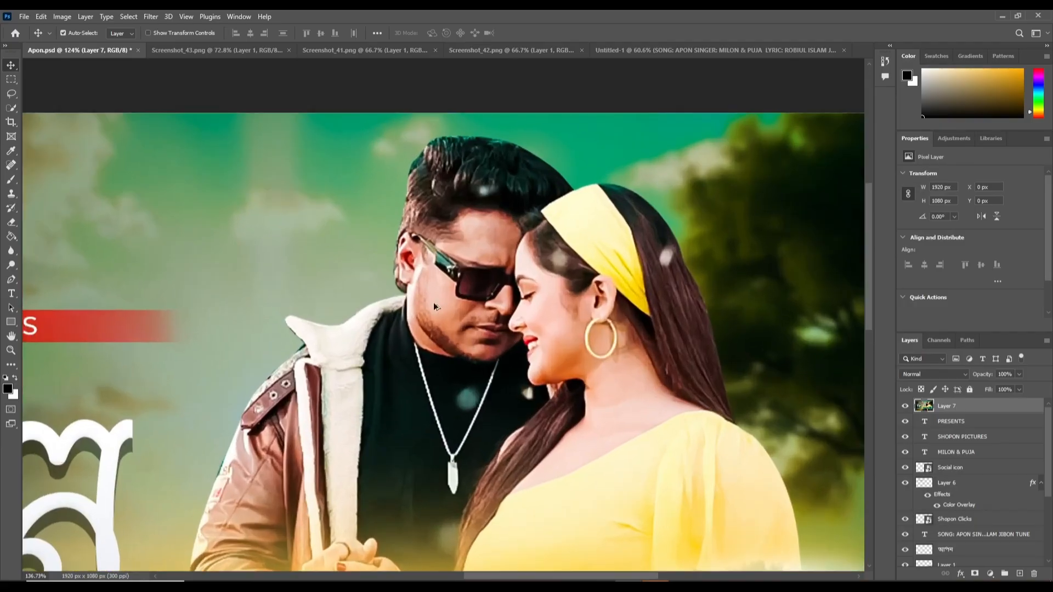
scroll(592, 295, down, 6)
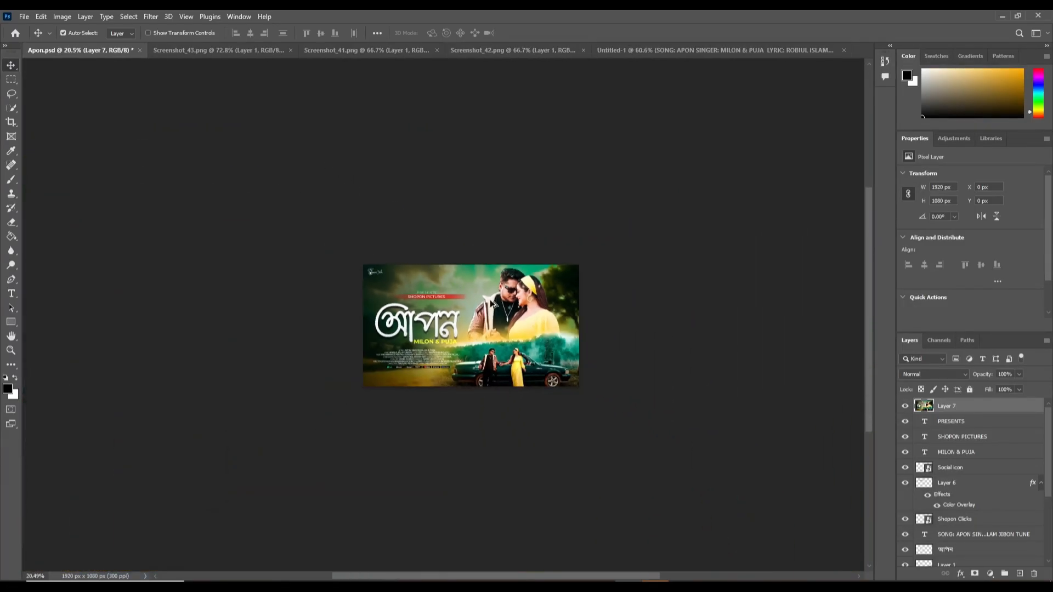
scroll(559, 339, up, 2)
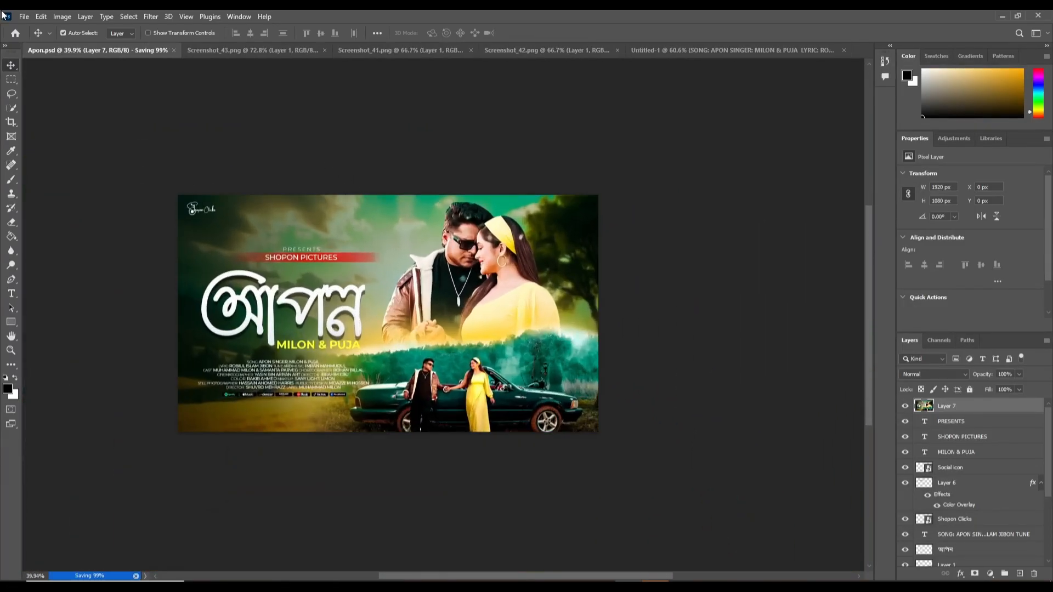
Step: Export the banner as a JPG at quality 7, choosing the Pictures folder as the destination
click(20, 15)
mouse_move(88, 189)
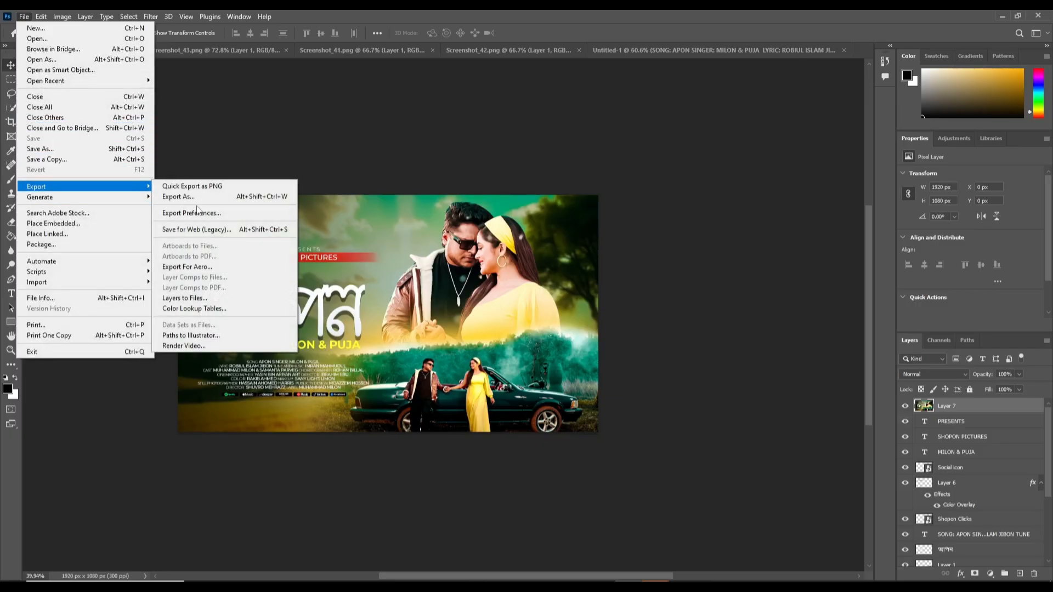
click(191, 199)
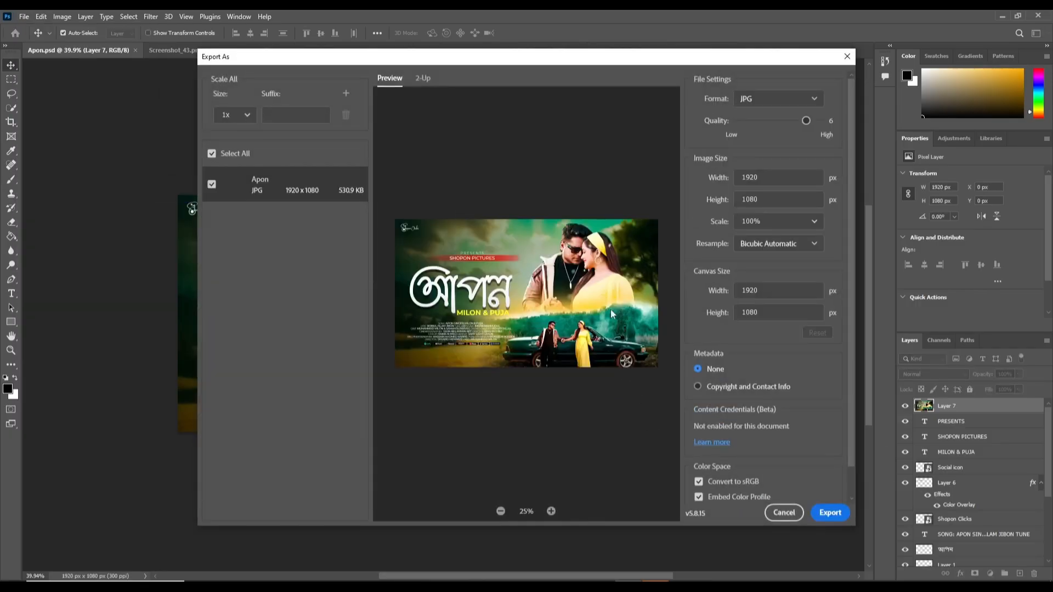
drag(804, 119, 820, 119)
click(794, 99)
click(795, 99)
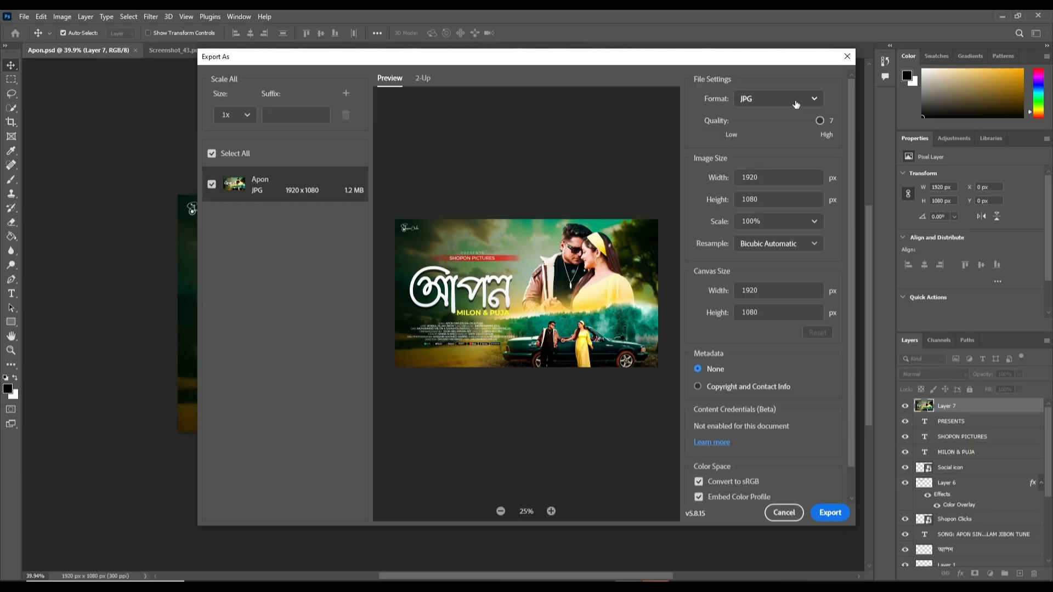
click(825, 512)
click(242, 336)
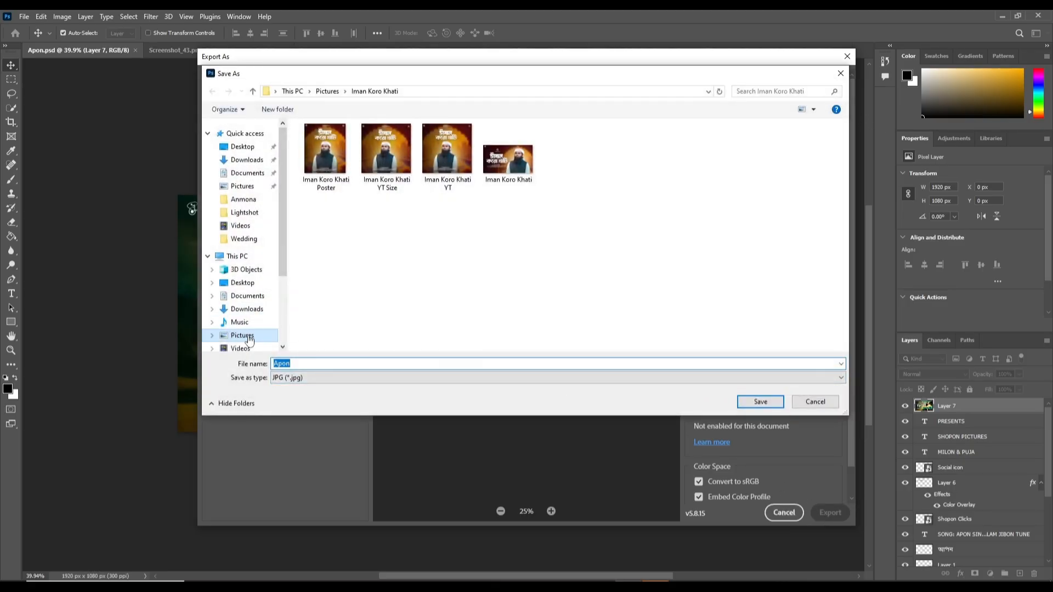